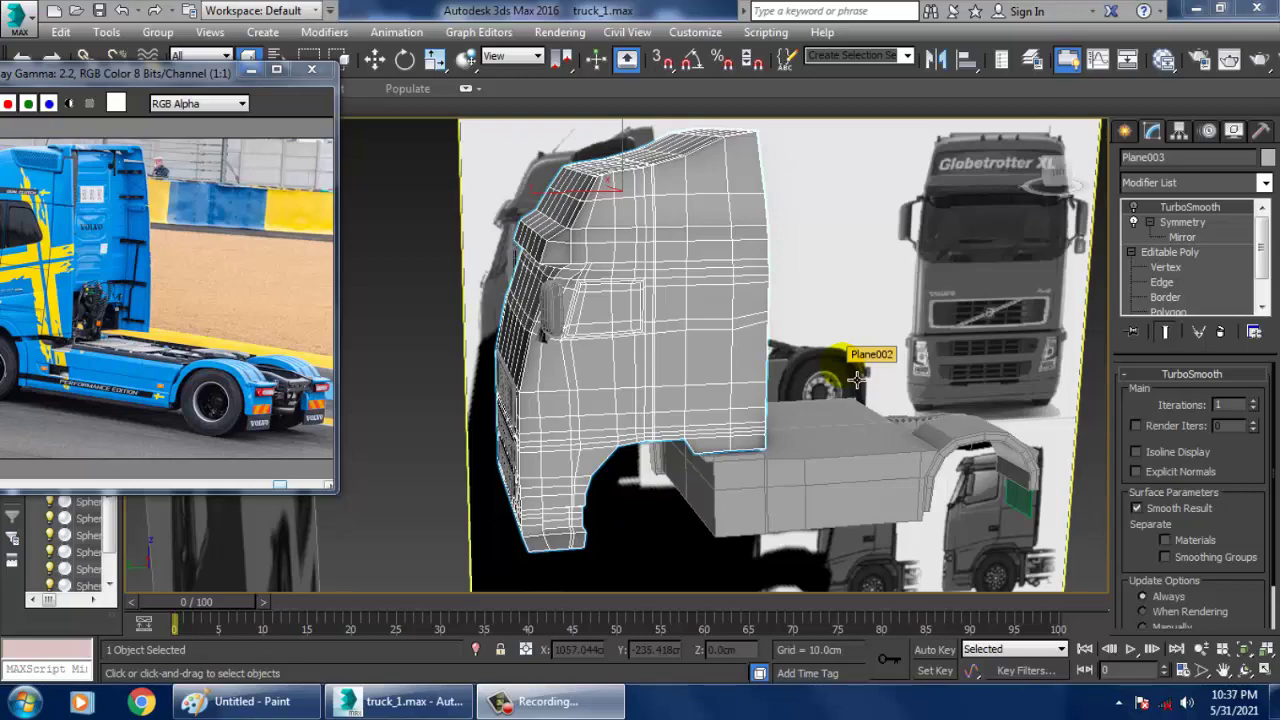
Reposition the medical.jpg reference window so the complete truck photo can be compared with the cab model.
click(727, 343)
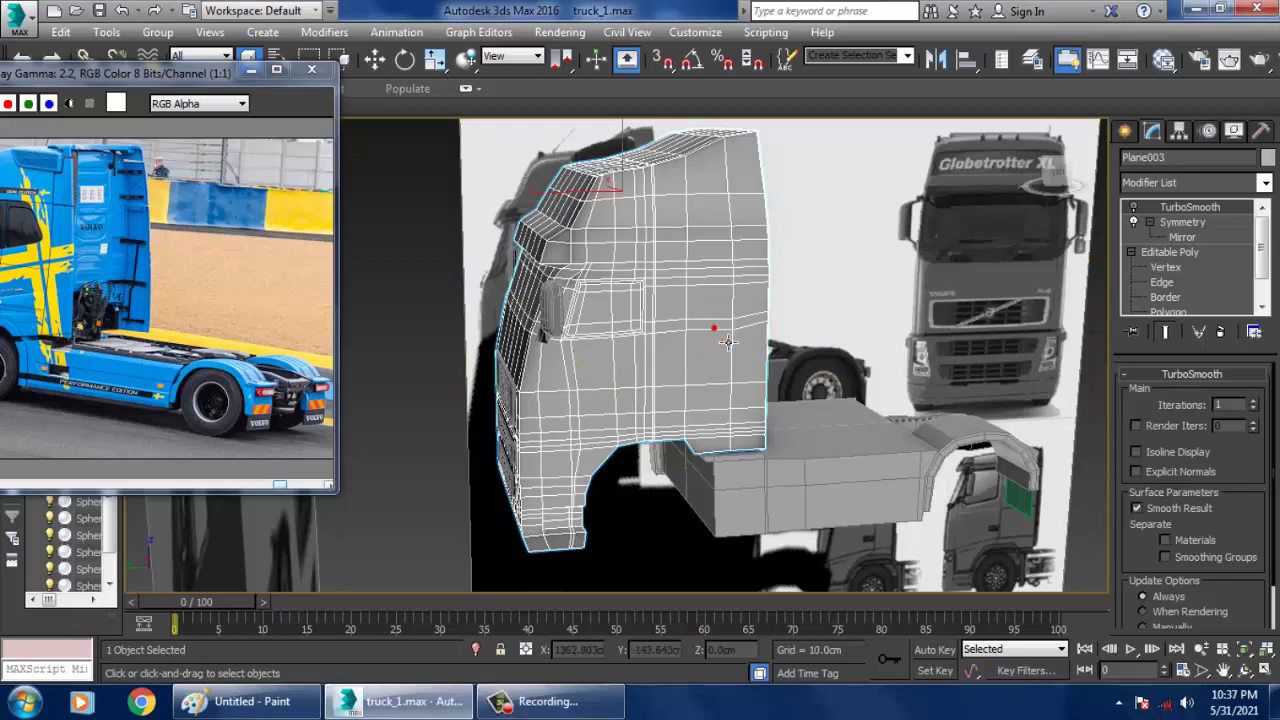
alt+middle_drag(757, 384, 716, 391)
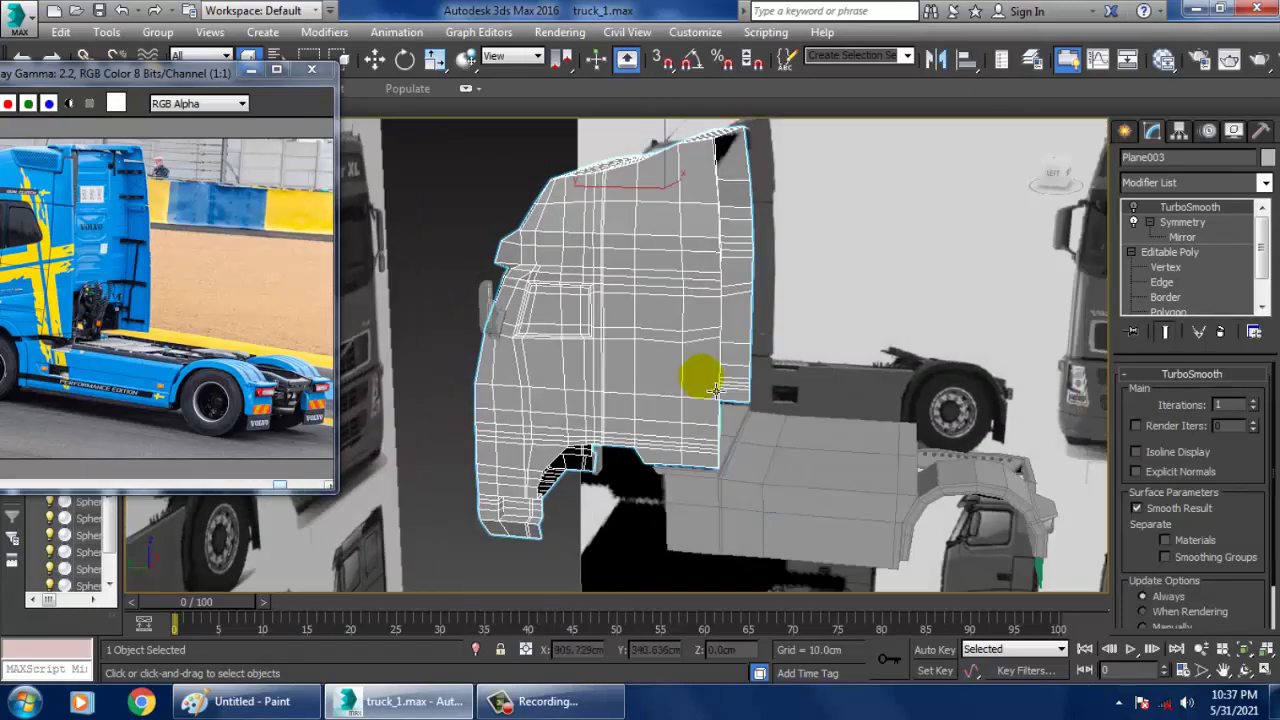
drag(35, 68, 156, 78)
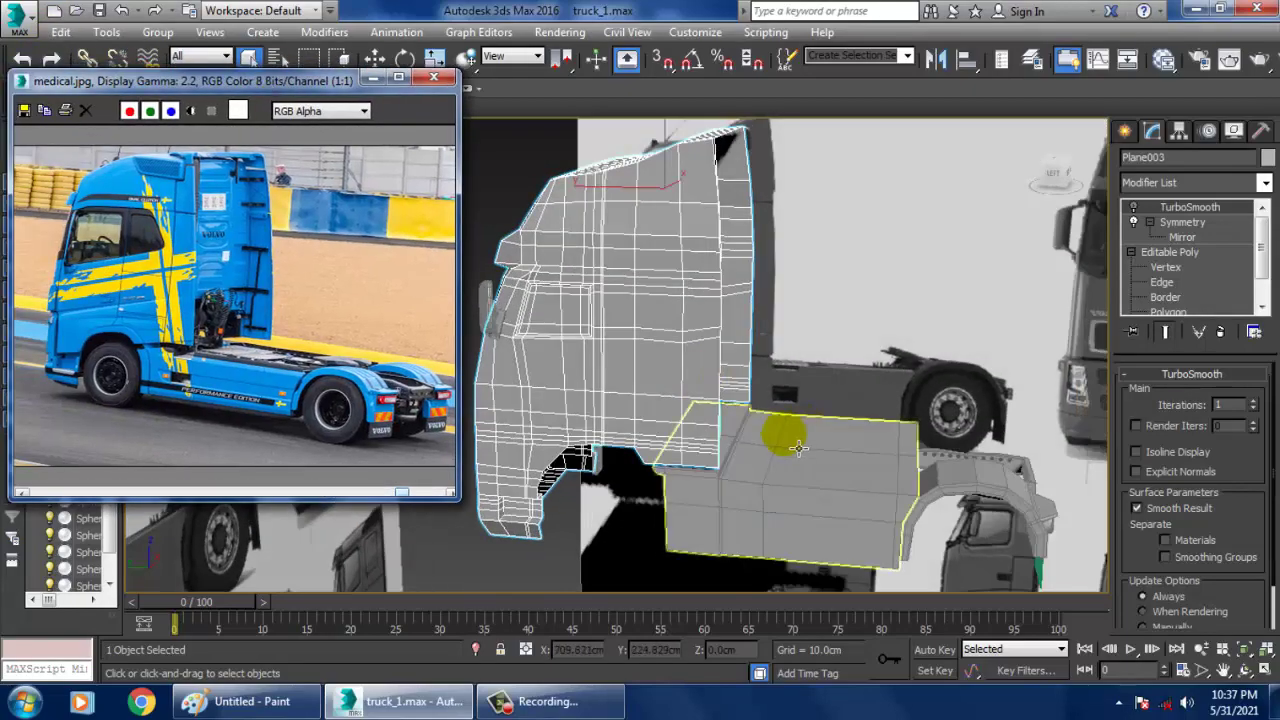
alt+middle_drag(790, 448, 800, 423)
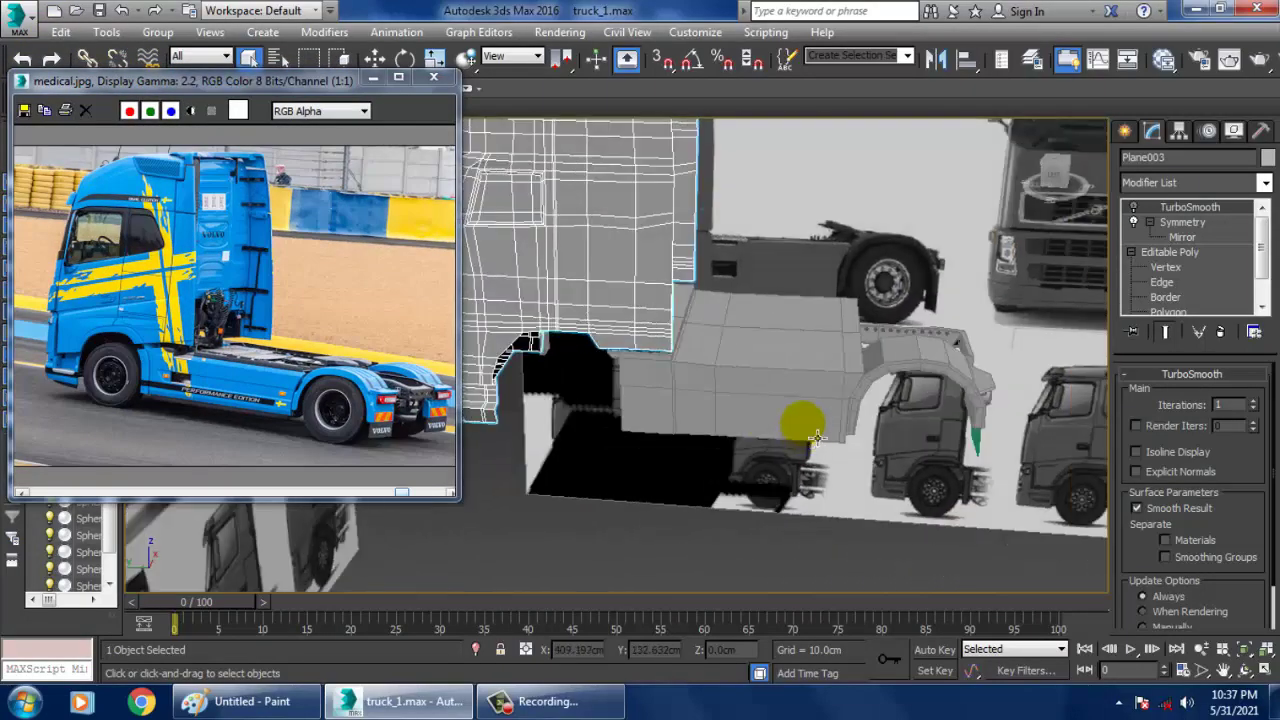
Examine the chassis box behind the cab in the left view and in perspective.
click(783, 399)
key(alt+w)
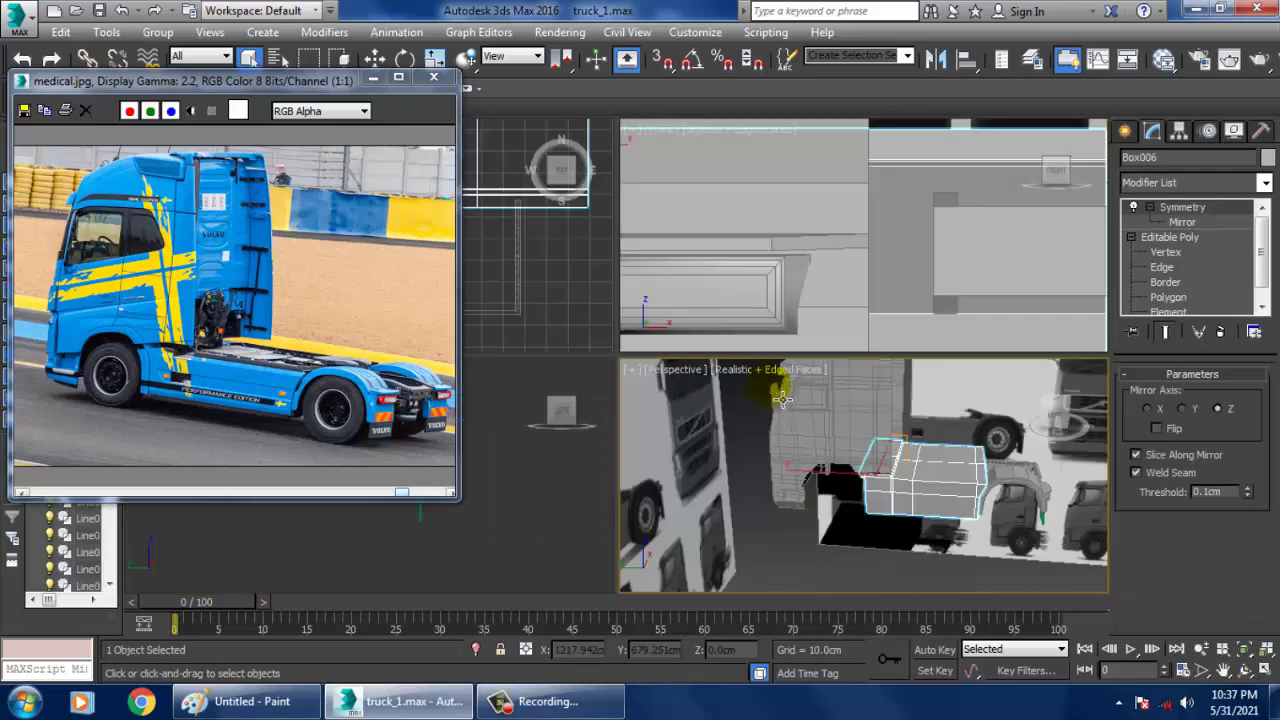
right_click(575, 499)
key(alt+w)
key(z)
mouse_move(626, 409)
middle_down()
mouse_move(800, 430)
mouse_move(775, 451)
middle_up()
scroll(770, 431, down, 5)
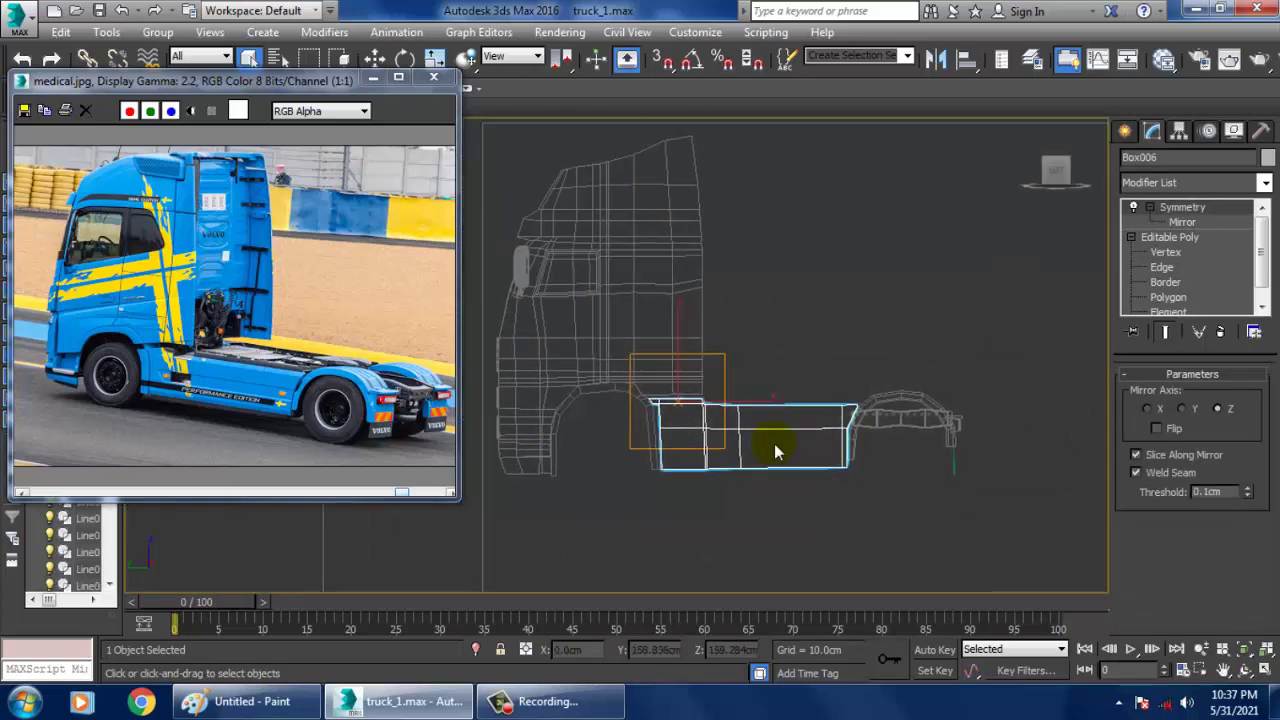
key(alt+w)
right_click(908, 503)
key(alt+w)
key(alt+w)
alt+middle_drag(911, 506, 797, 422)
key(alt+w)
Select the cab body and turn off its Symmetry modifier, with the open rear side in view.
click(669, 337)
alt+middle_drag(669, 337, 760, 290)
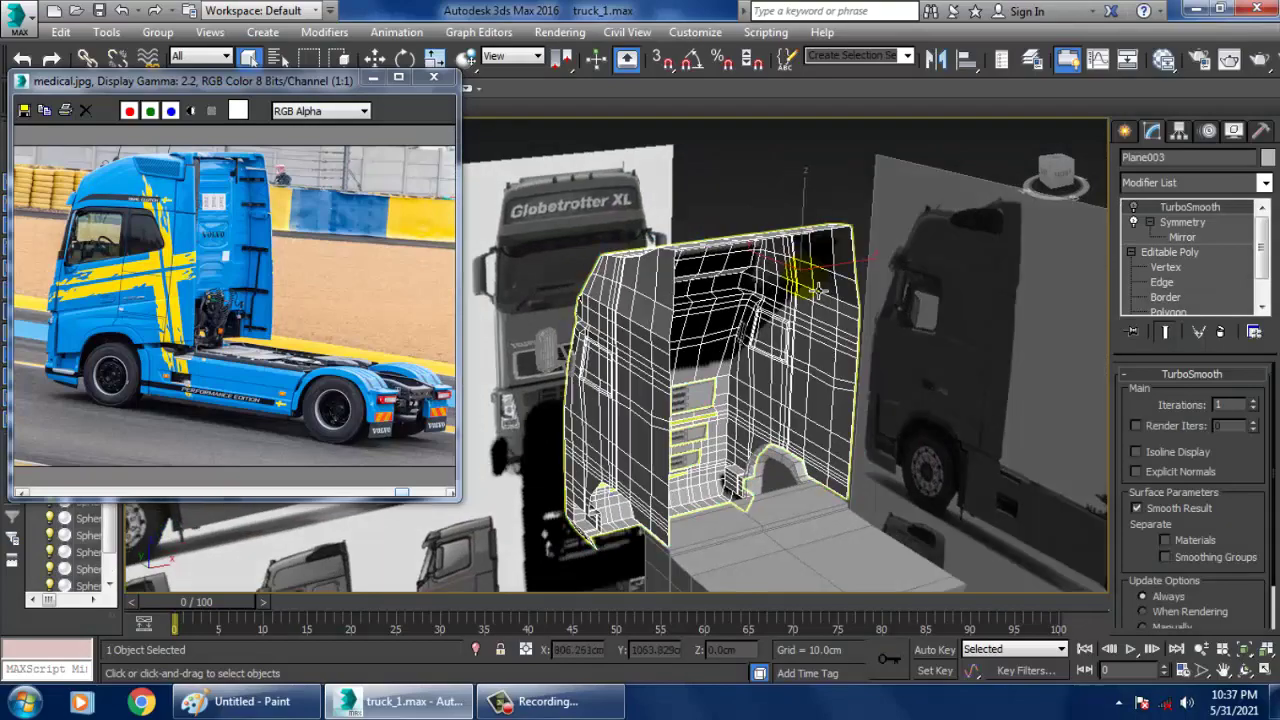
click(1135, 221)
Extrude all edges along the rear vertical border of the cab side inward by about 4.4 cm in X.
mouse_move(850, 217)
alt+middle_down()
mouse_move(851, 246)
mouse_move(829, 271)
mouse_move(862, 213)
mouse_move(849, 184)
mouse_move(866, 207)
alt+middle_up()
scroll(840, 273, up, 3)
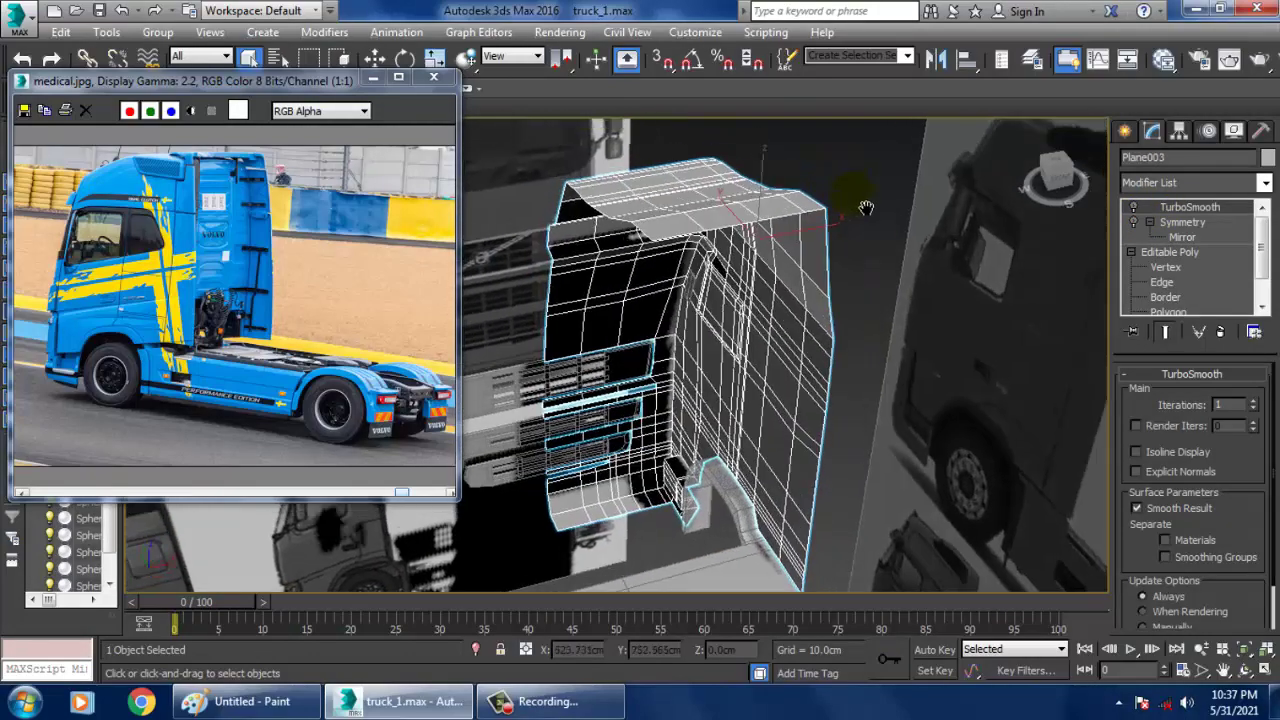
scroll(866, 207, up, 4)
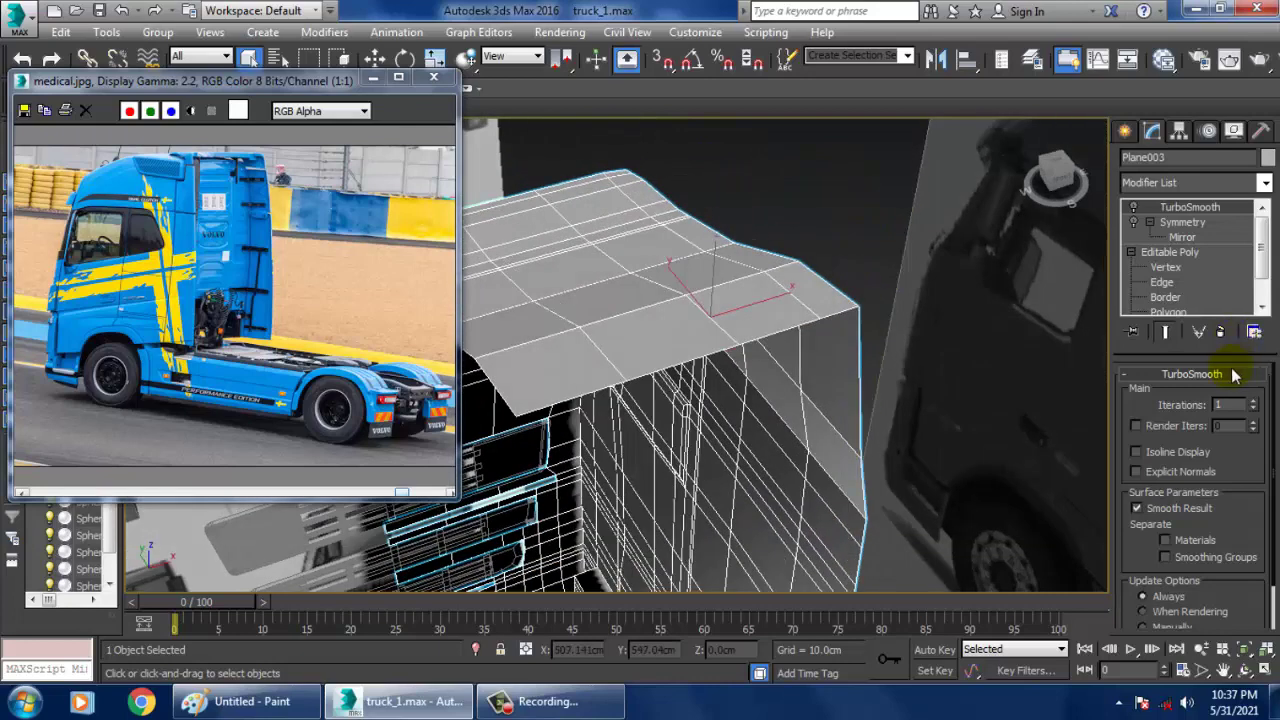
alt+middle_drag(852, 318, 872, 318)
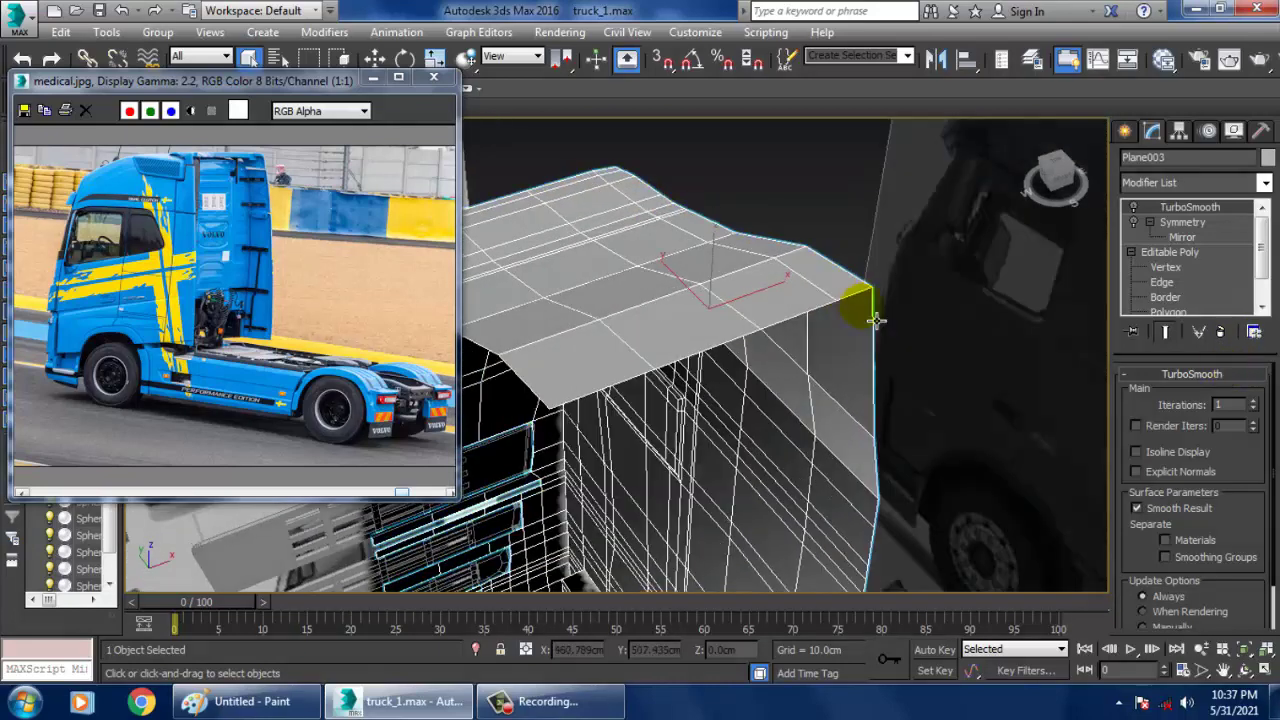
click(1178, 284)
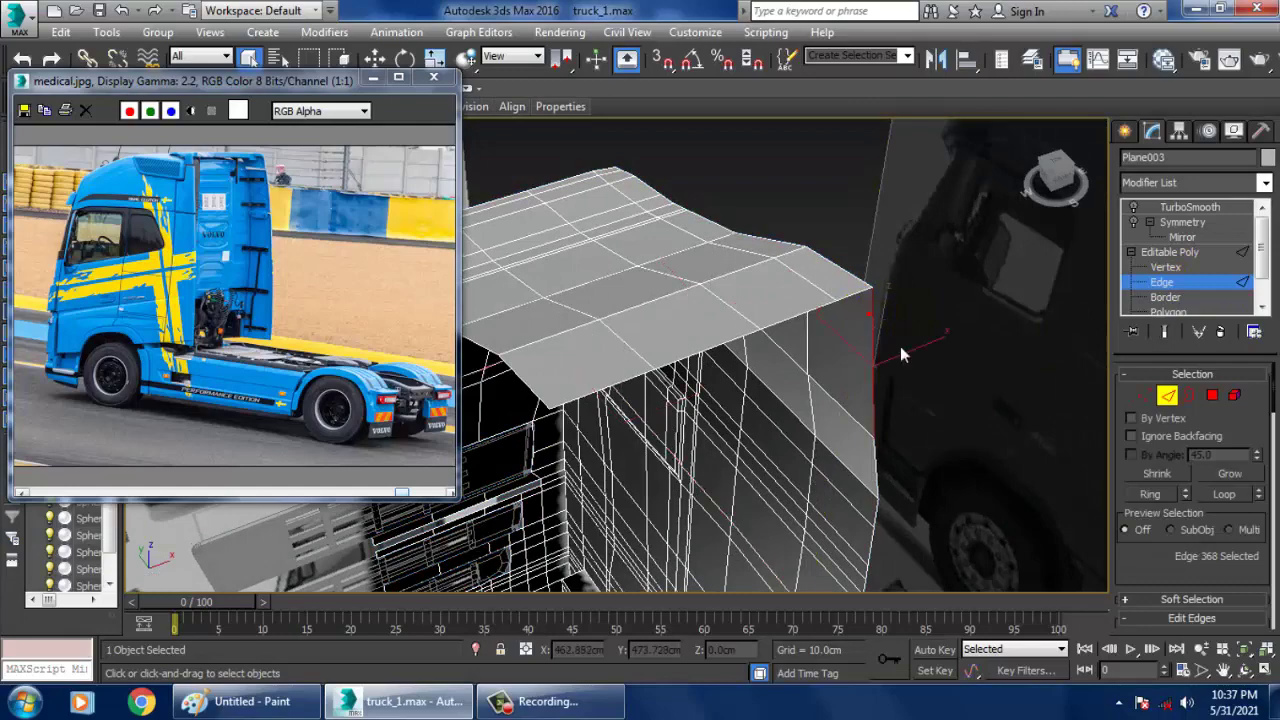
alt+middle_drag(902, 352, 871, 335)
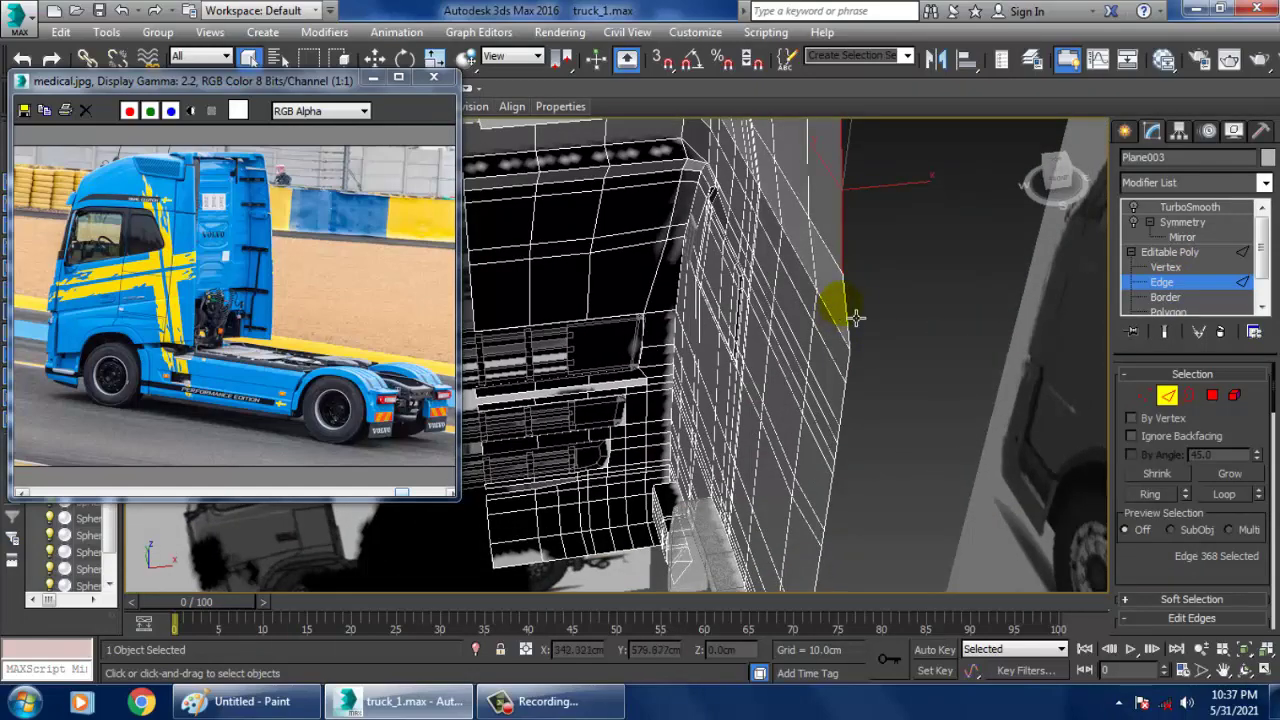
alt+middle_drag(855, 366, 843, 341)
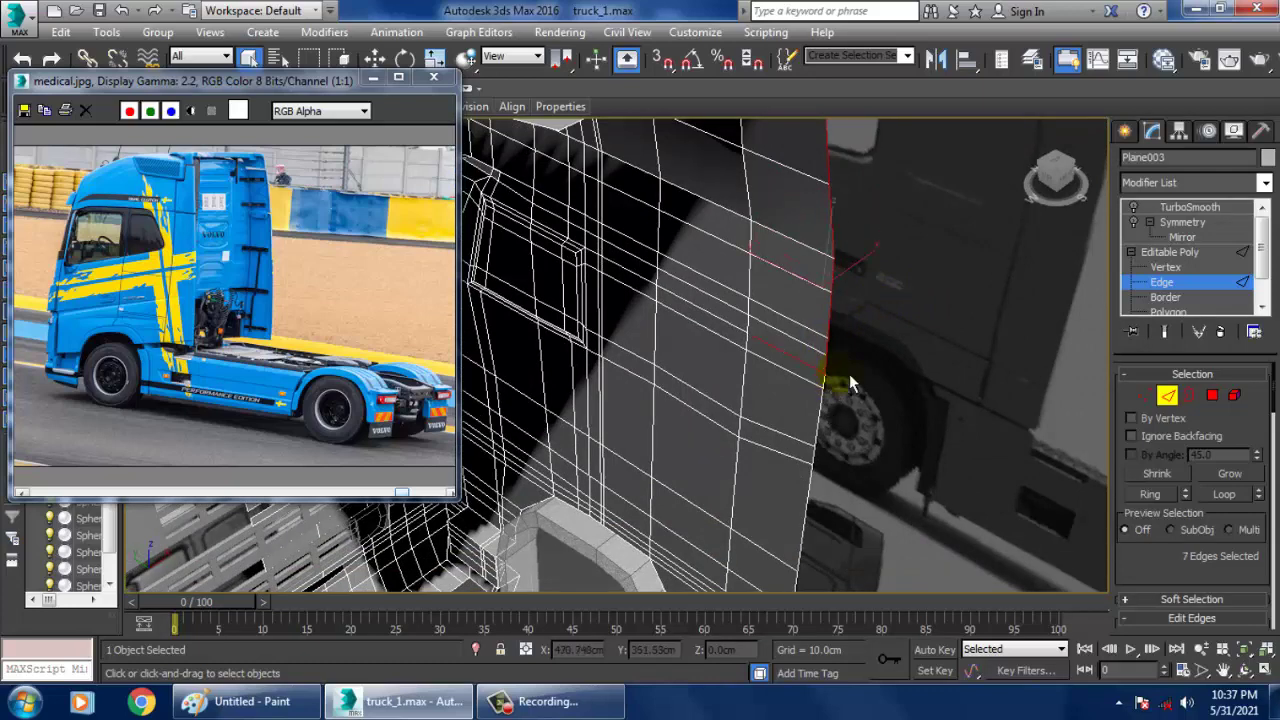
ctrl+click(831, 381)
ctrl+click(823, 384)
alt+middle_drag(843, 420, 808, 362)
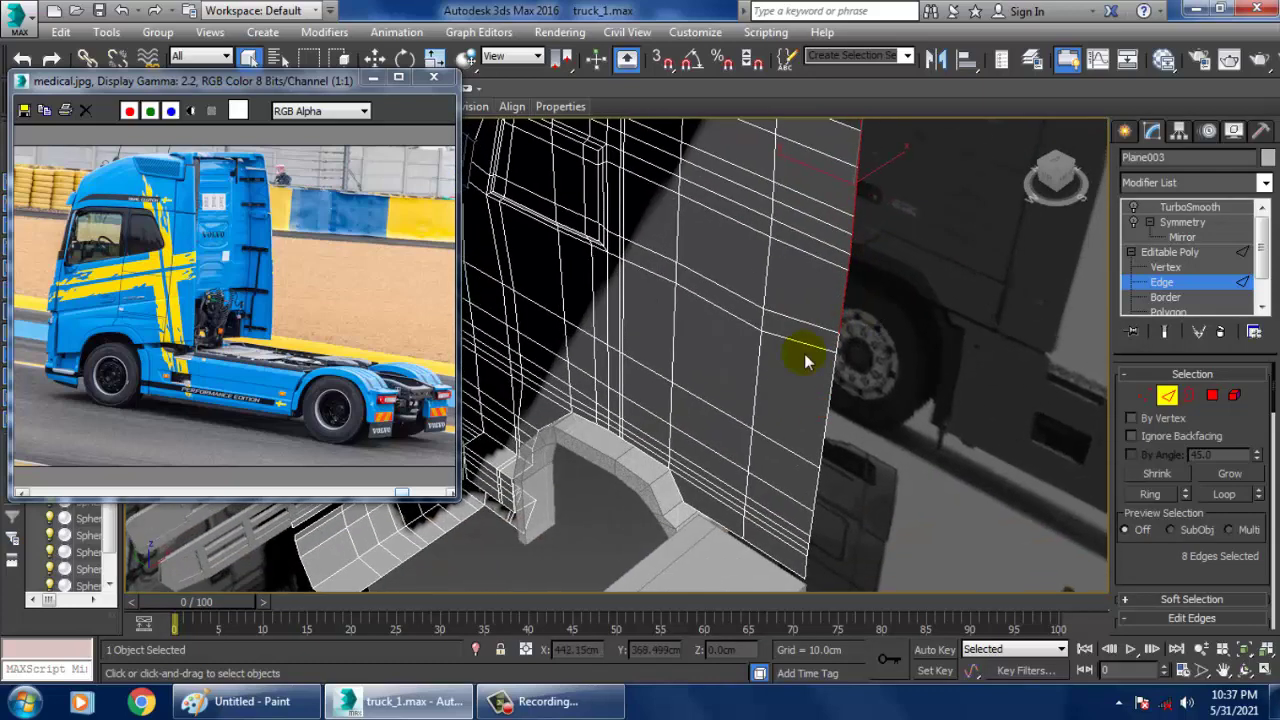
ctrl+click(831, 398)
middle_drag(840, 405, 876, 311)
scroll(870, 335, up, 2)
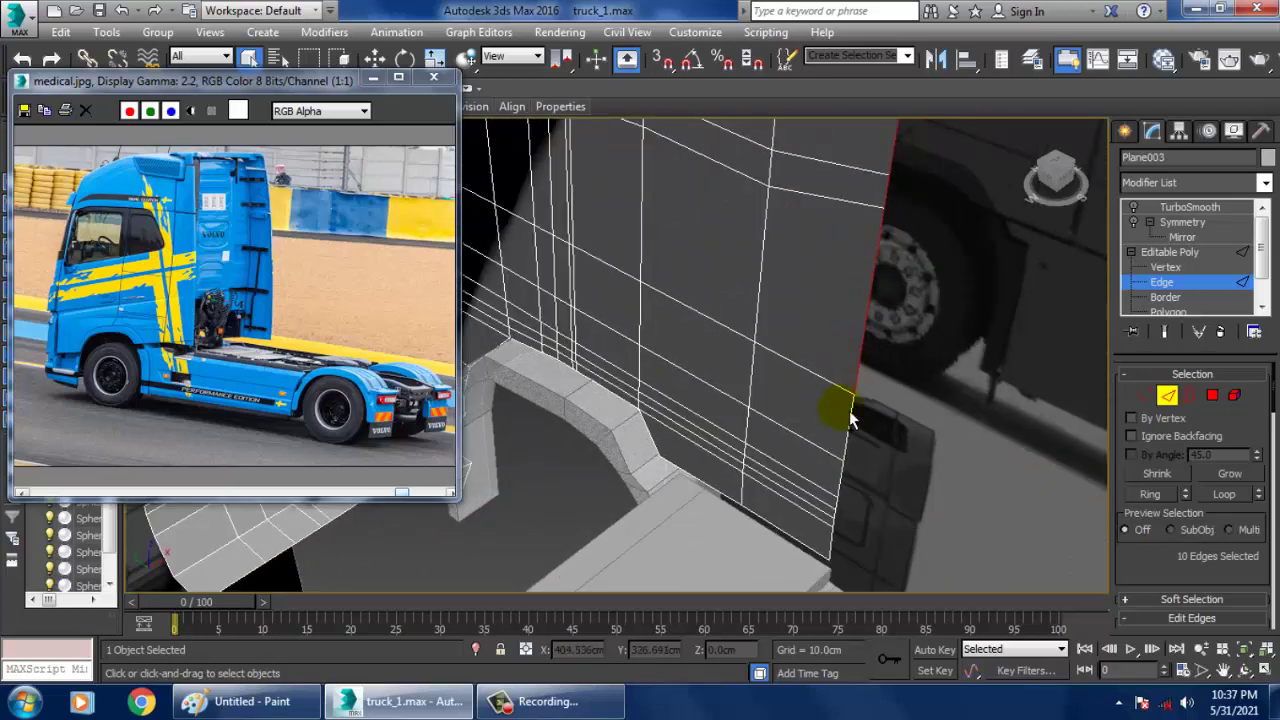
alt+middle_drag(858, 487, 894, 363)
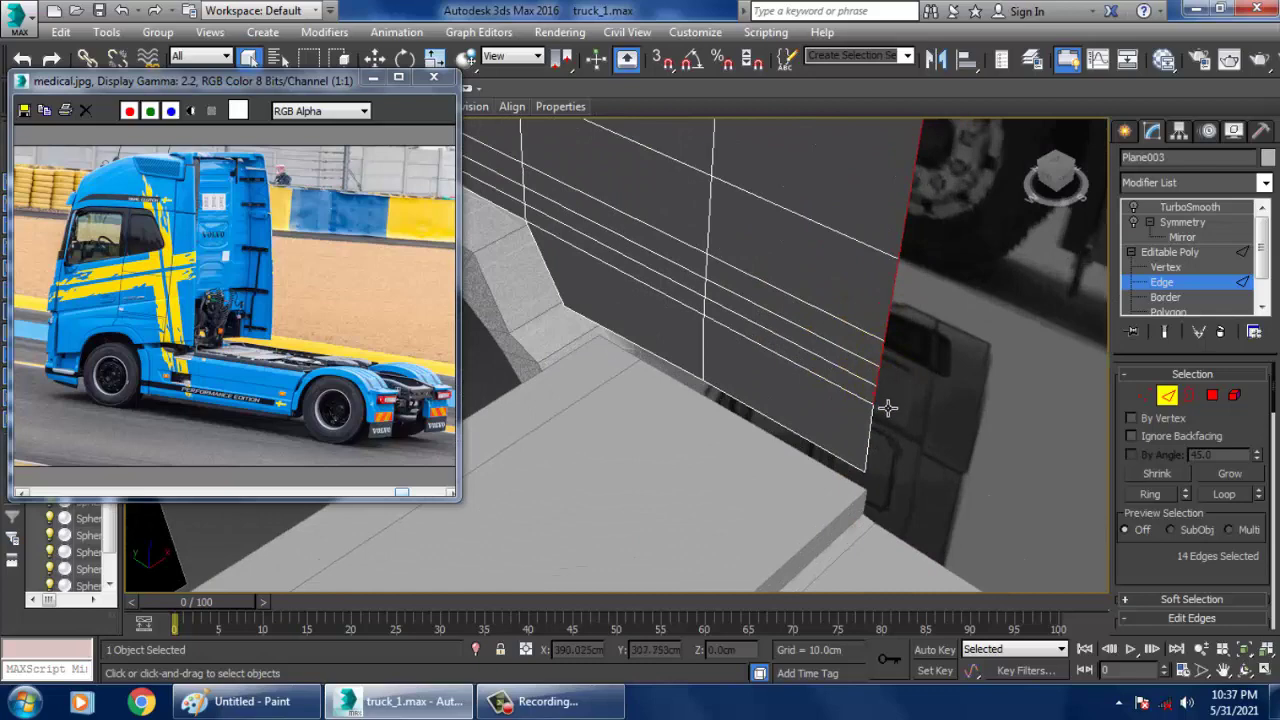
scroll(882, 449, down, 5)
middle_drag(866, 434, 870, 528)
key(w)
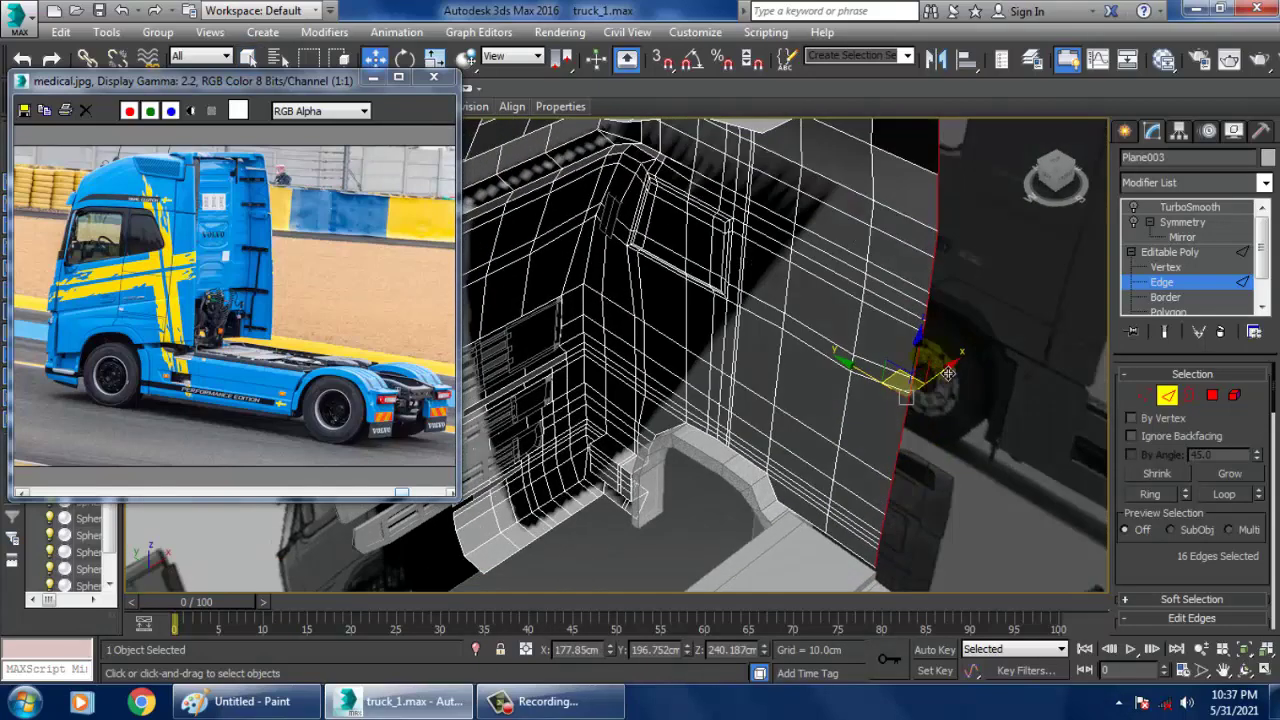
scroll(950, 378, down, 3)
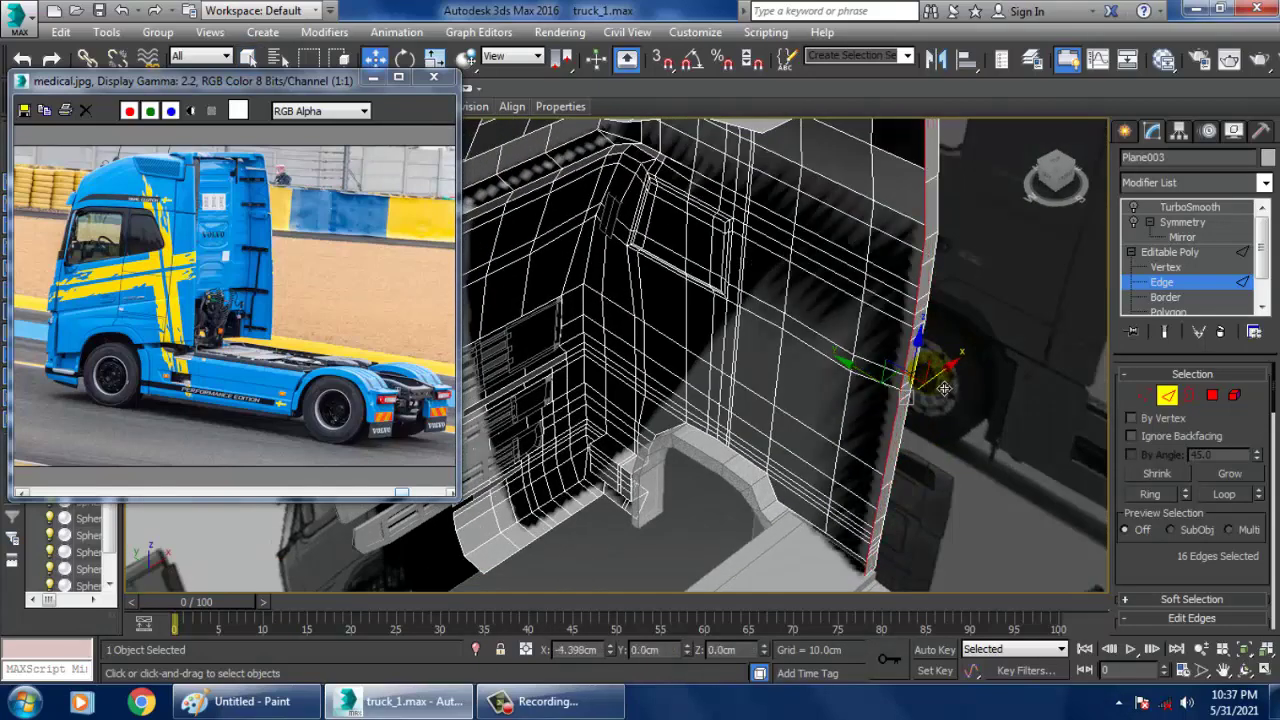
Shift the inner edges of the new rear strip slightly forward in Y and slightly down in Z.
scroll(940, 368, down, 4)
scroll(910, 420, up, 3)
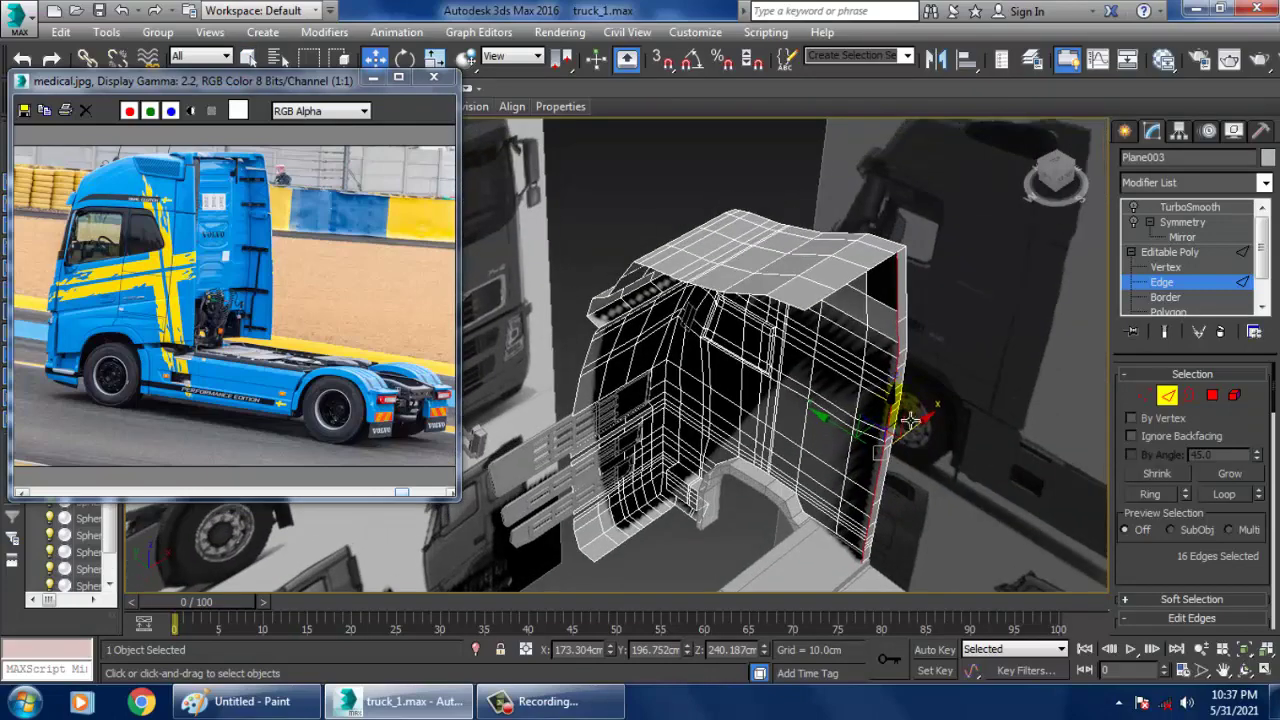
mouse_move(846, 438)
mouse_down()
mouse_move(836, 431)
mouse_move(848, 438)
mouse_up()
alt+middle_drag(975, 378, 965, 376)
scroll(966, 380, up, 5)
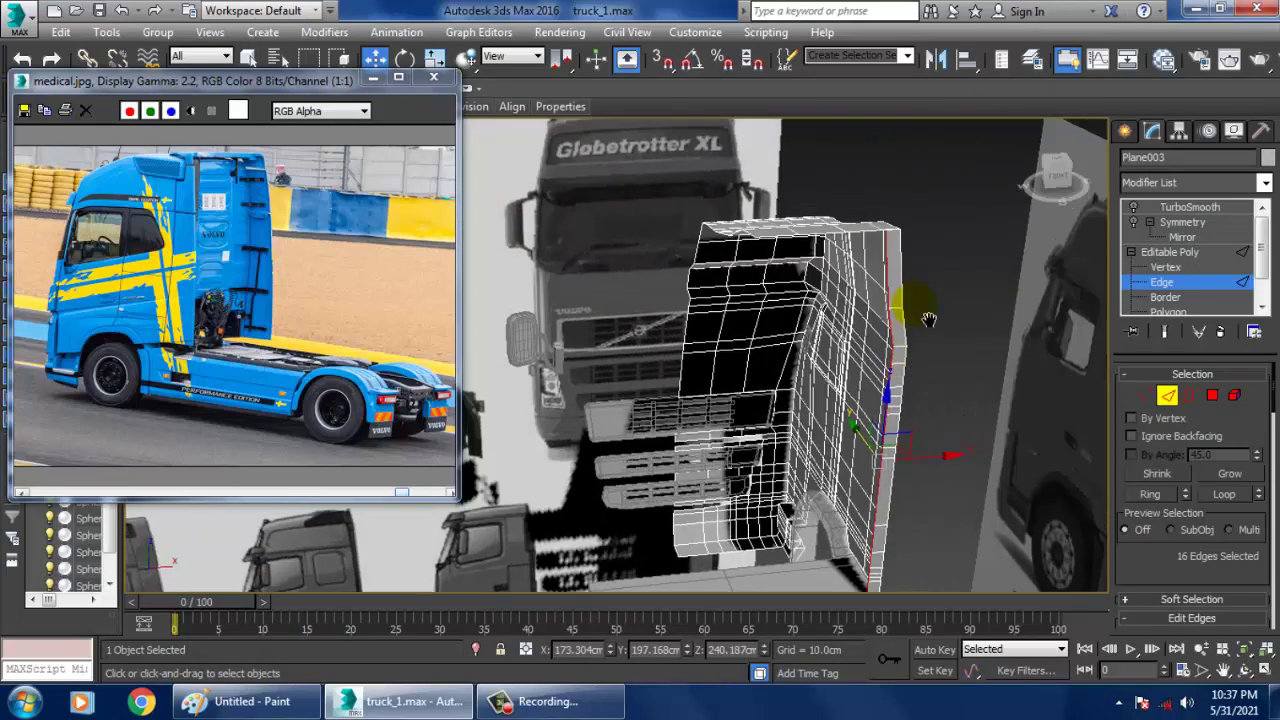
drag(847, 512, 885, 487)
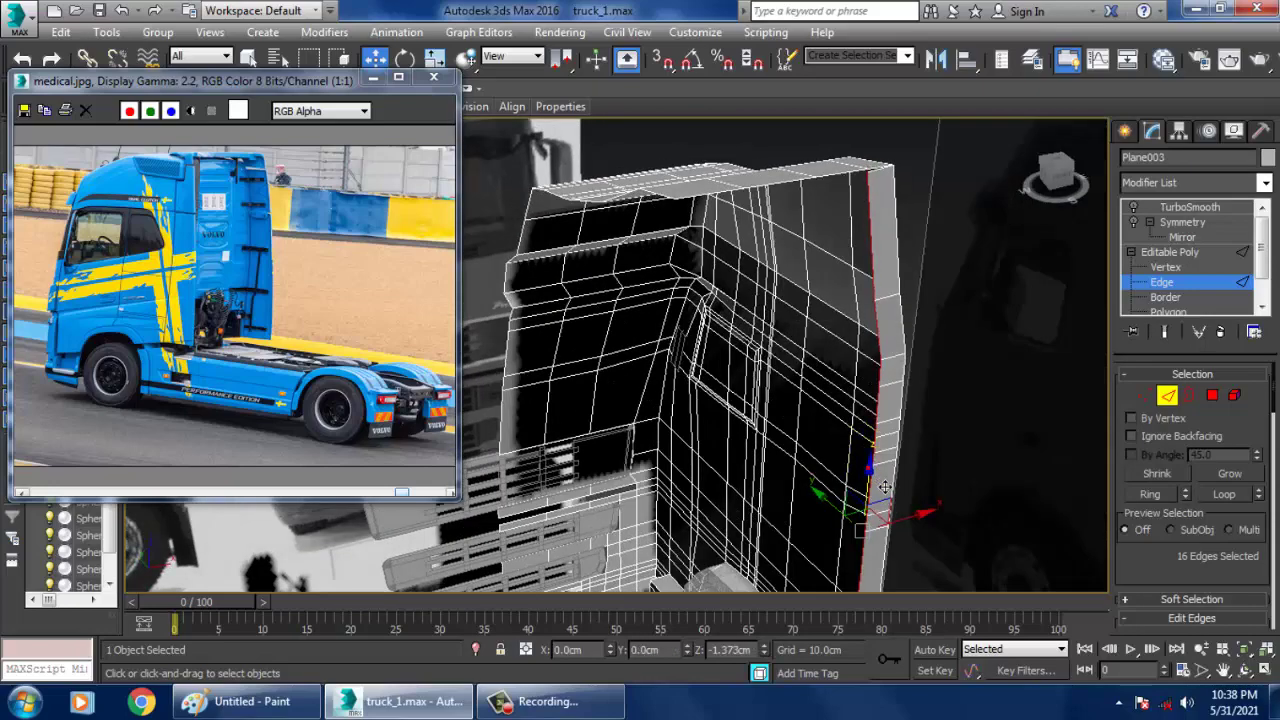
alt+middle_drag(882, 486, 895, 481)
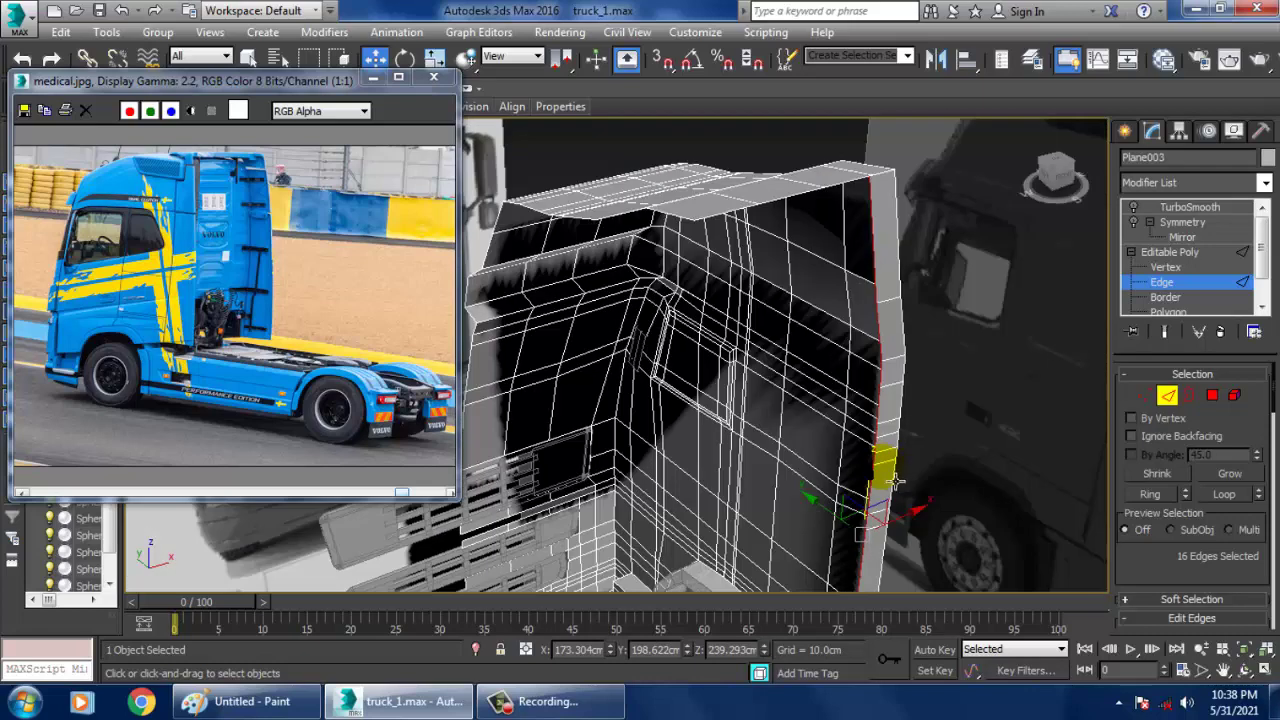
Extrude the strip's inner edges forward to form a recess, and extend them inward in several strips as half of the rear wall.
drag(842, 519, 790, 478)
alt+middle_drag(855, 432, 937, 407)
drag(955, 424, 924, 420)
alt+middle_drag(924, 420, 797, 437)
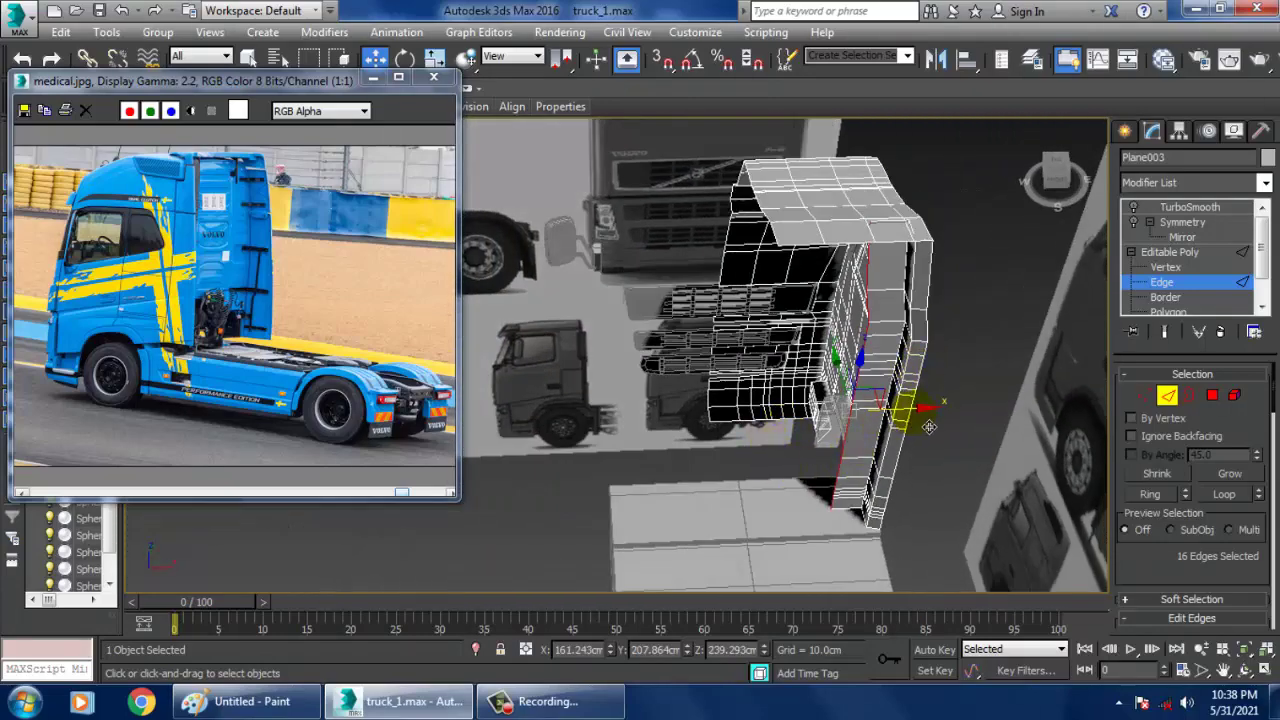
drag(929, 427, 834, 420)
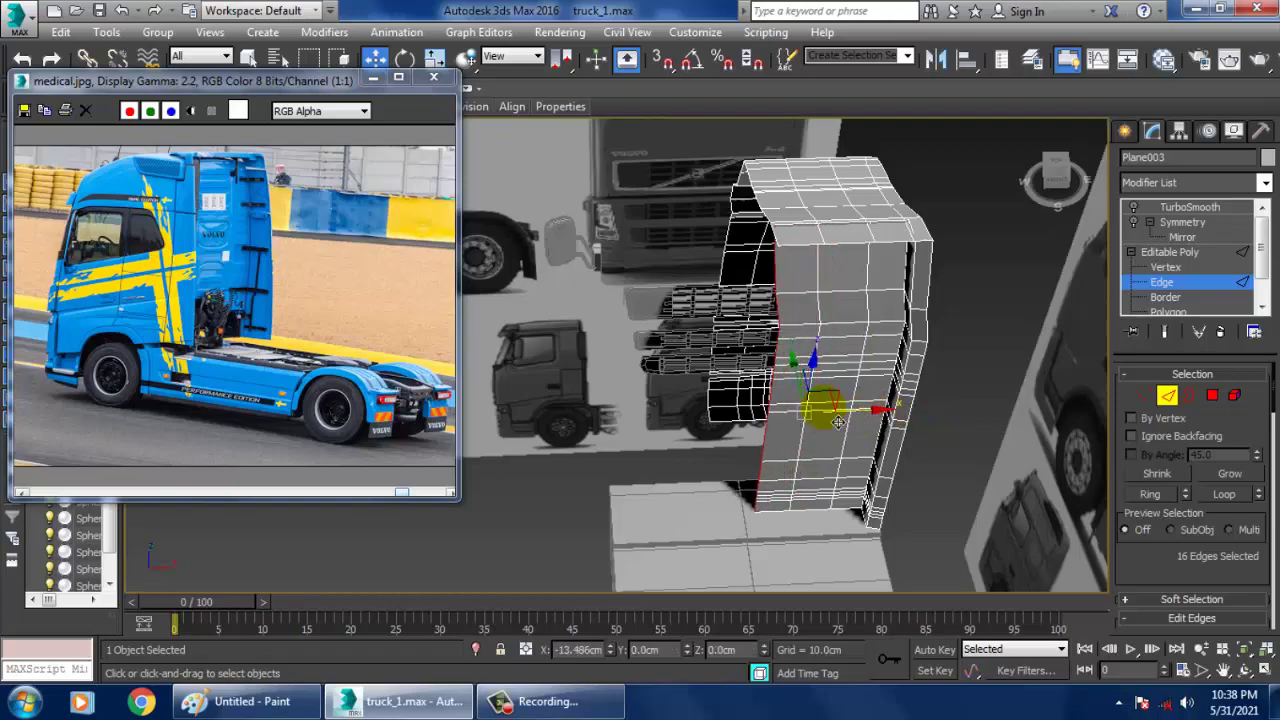
Lower the four top vertices of the new rear wall by about 1.1 cm in Z so they sit beneath the roof.
alt+middle_drag(850, 336, 817, 303)
scroll(834, 345, up, 4)
key(1)
scroll(820, 320, up, 3)
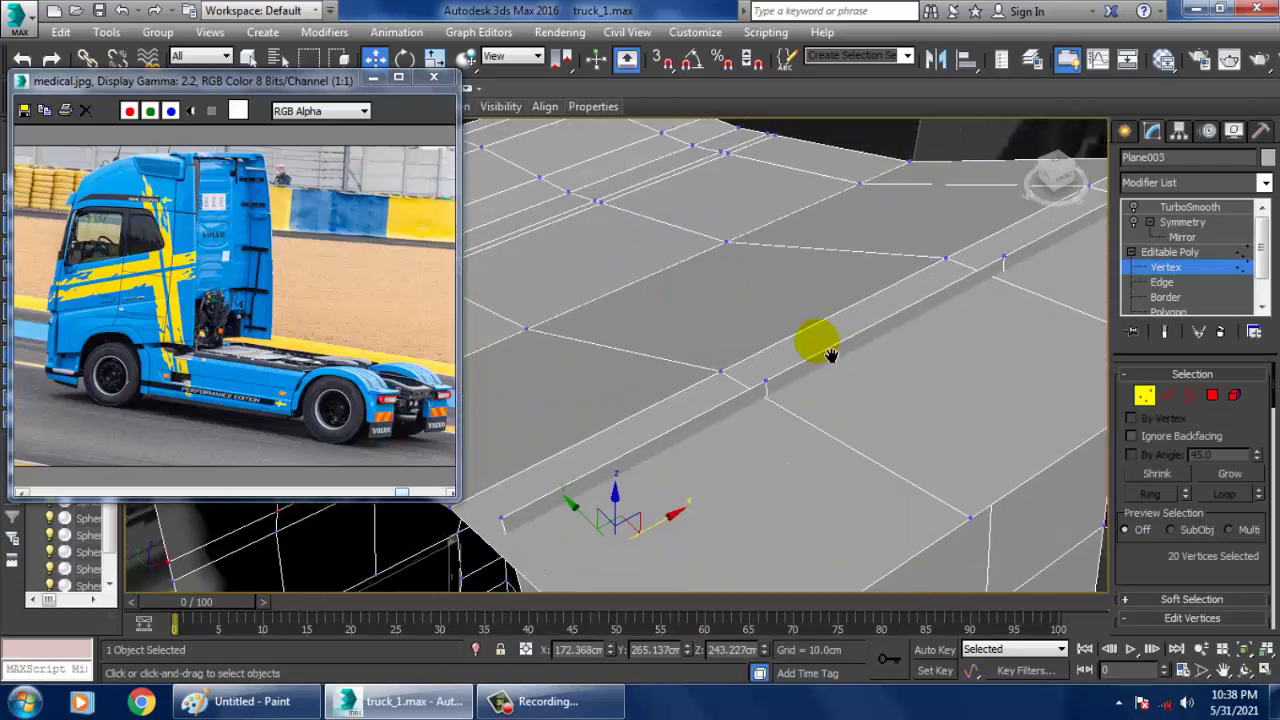
alt+middle_drag(826, 349, 812, 351)
click(933, 205)
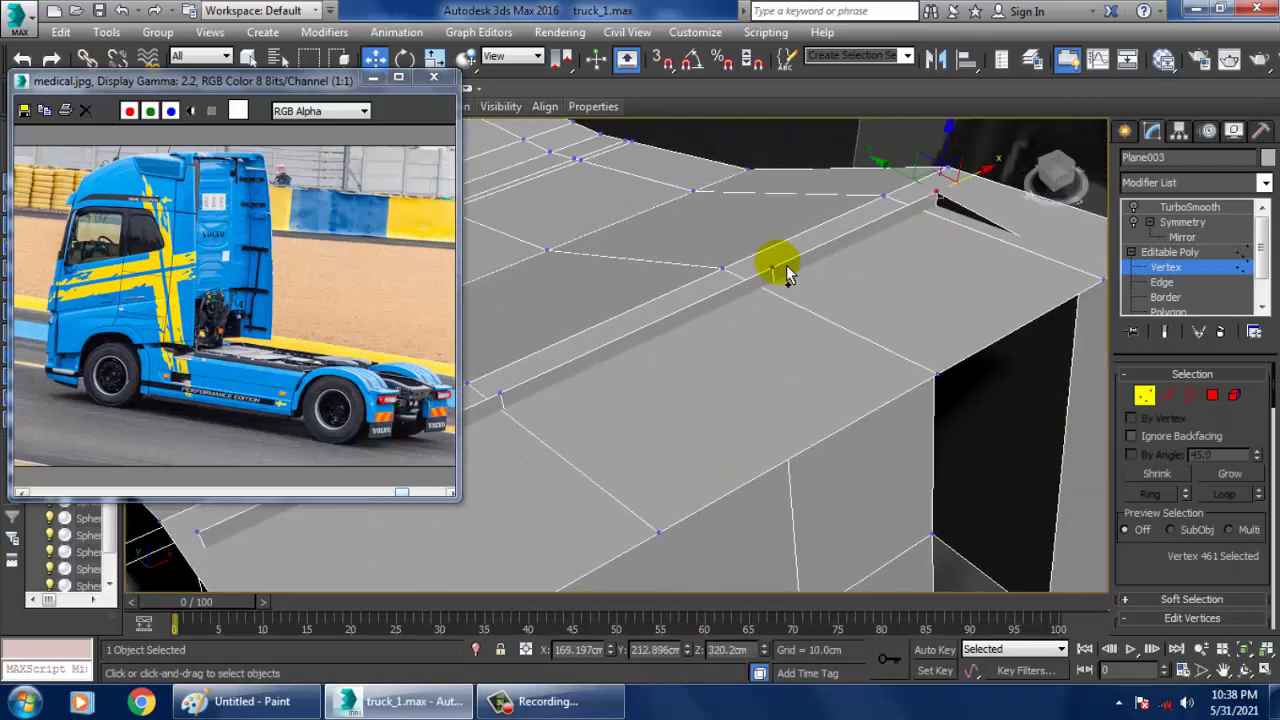
ctrl+click(779, 282)
alt+middle_drag(786, 280, 871, 337)
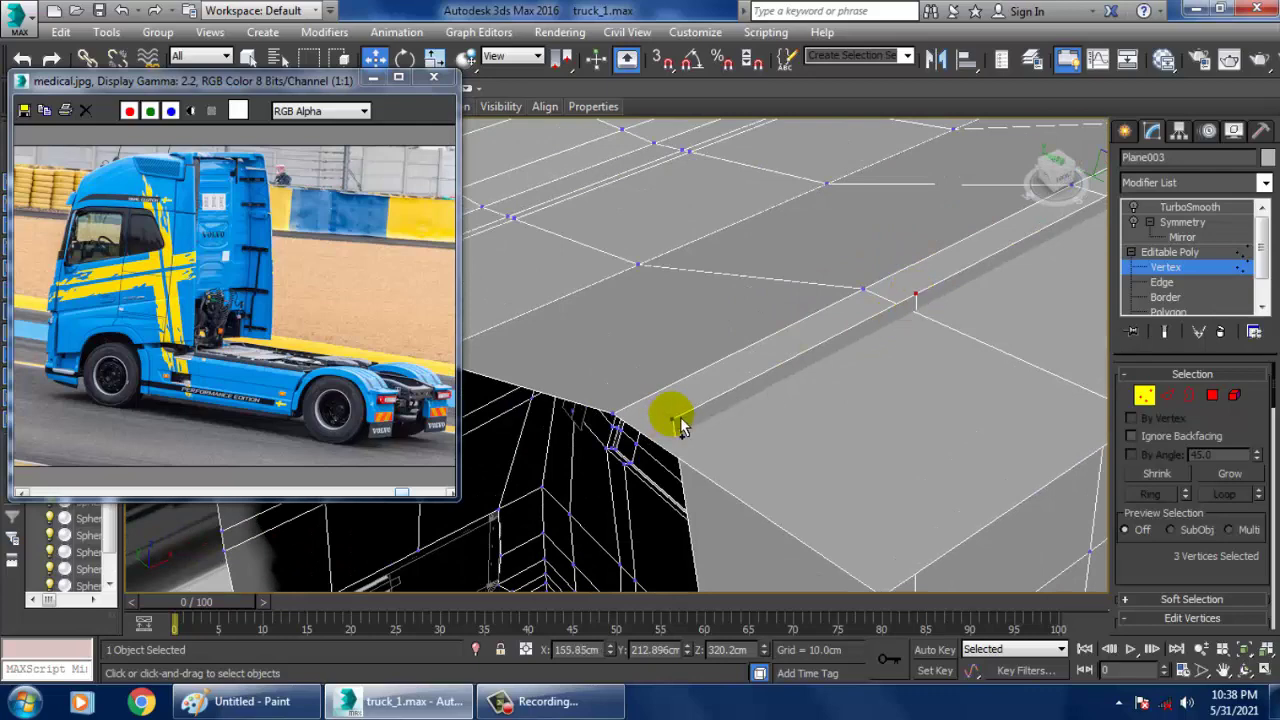
scroll(857, 309, down, 5)
scroll(857, 309, up, 3)
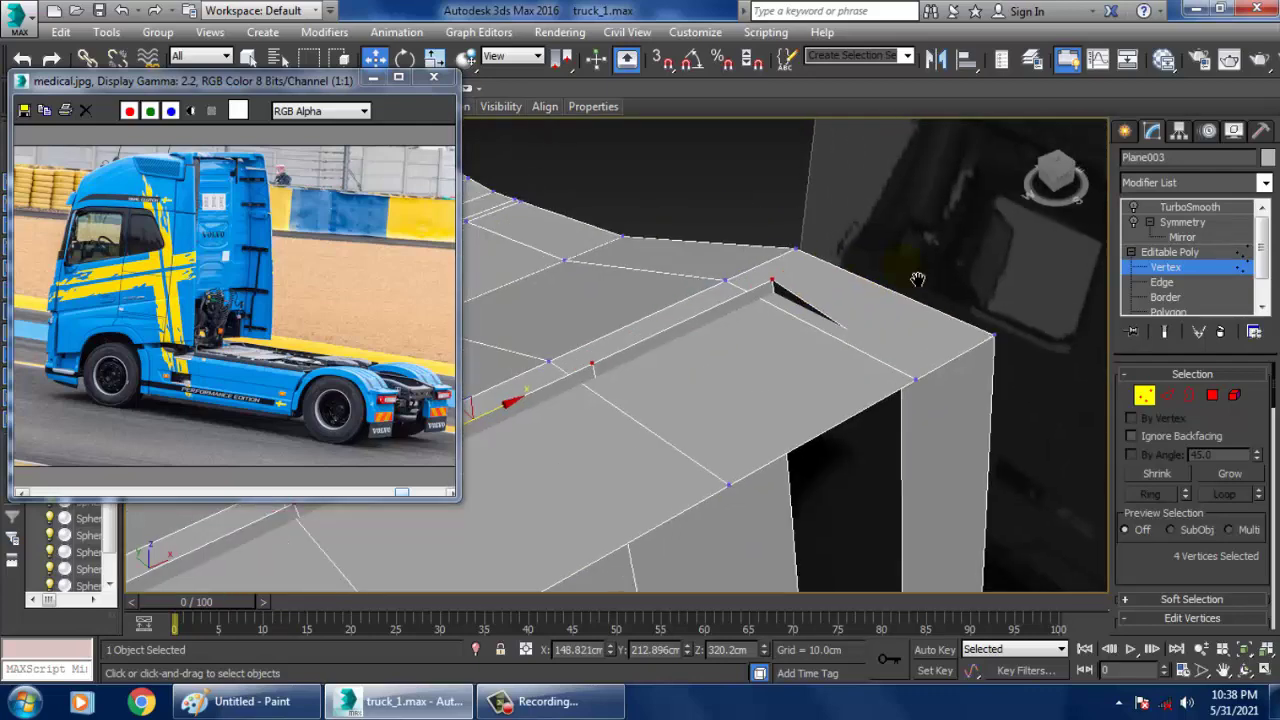
key(shift+z)
middle_drag(977, 243, 925, 262)
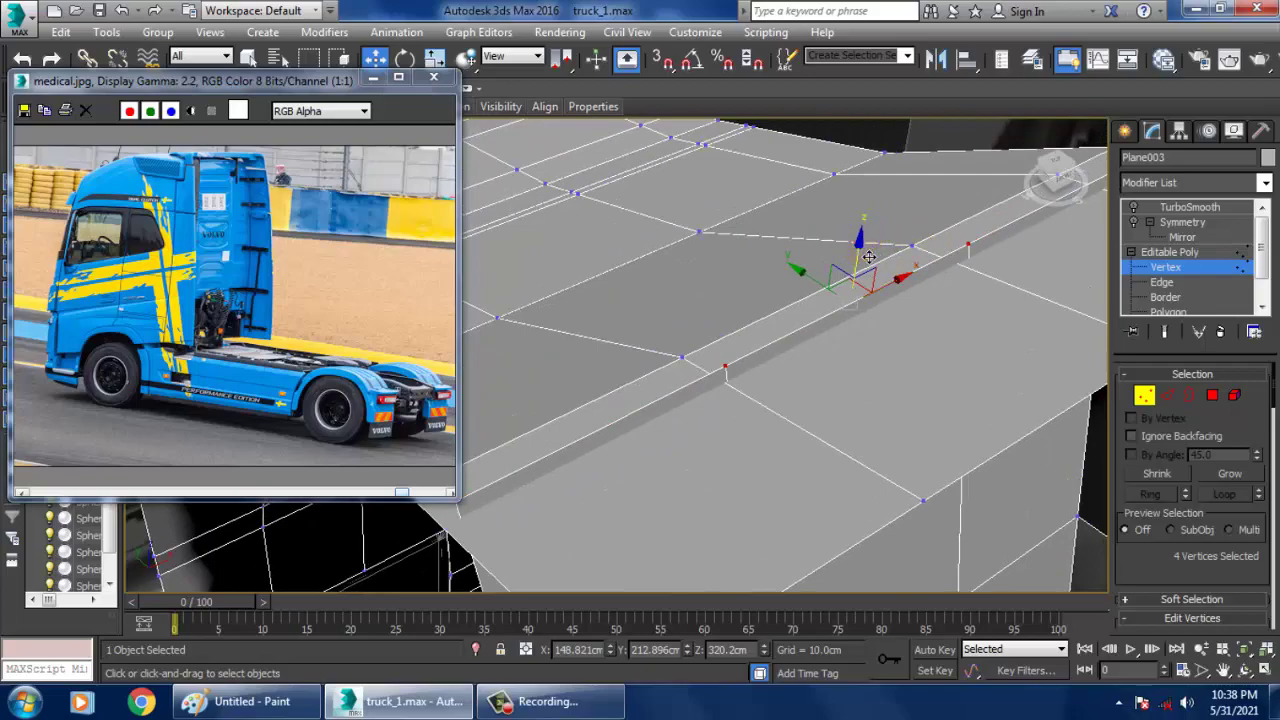
drag(866, 257, 871, 277)
Turn the cab's Symmetry modifier back on and show the mirrored end result while editing vertices of the rear wall.
scroll(875, 277, down, 5)
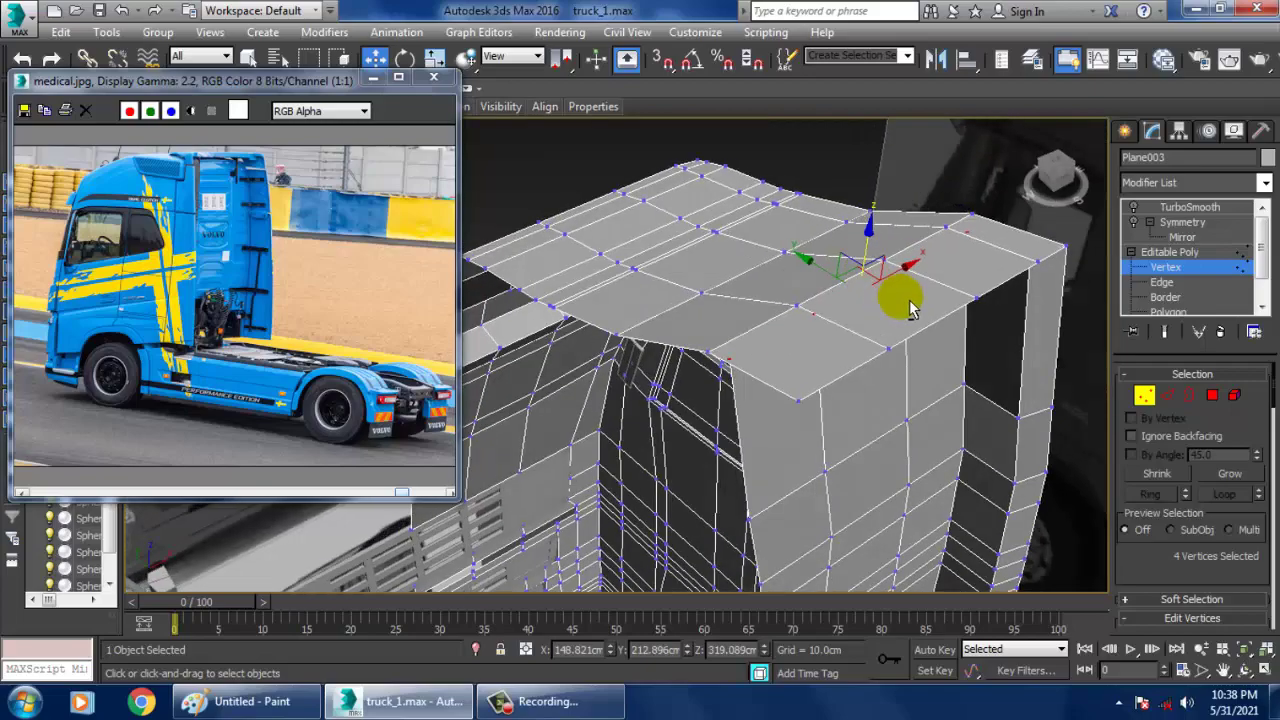
alt+middle_drag(910, 308, 1028, 318)
click(1197, 236)
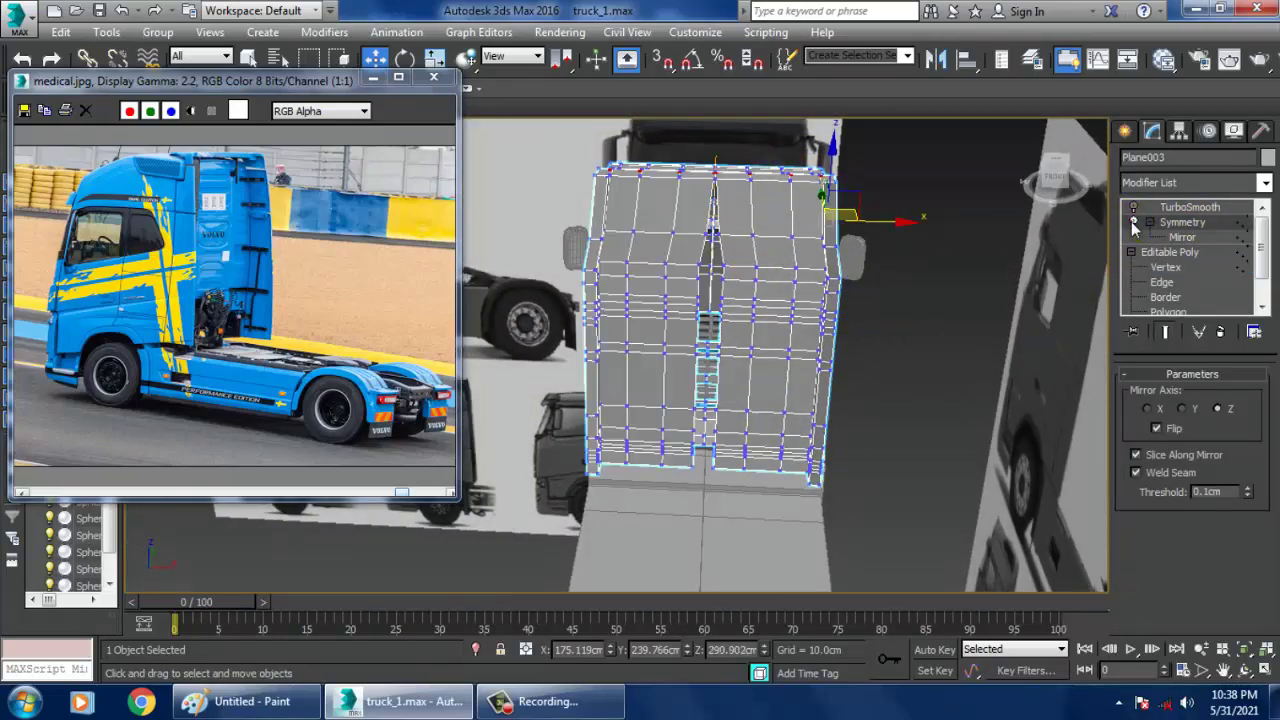
alt+middle_drag(860, 300, 821, 291)
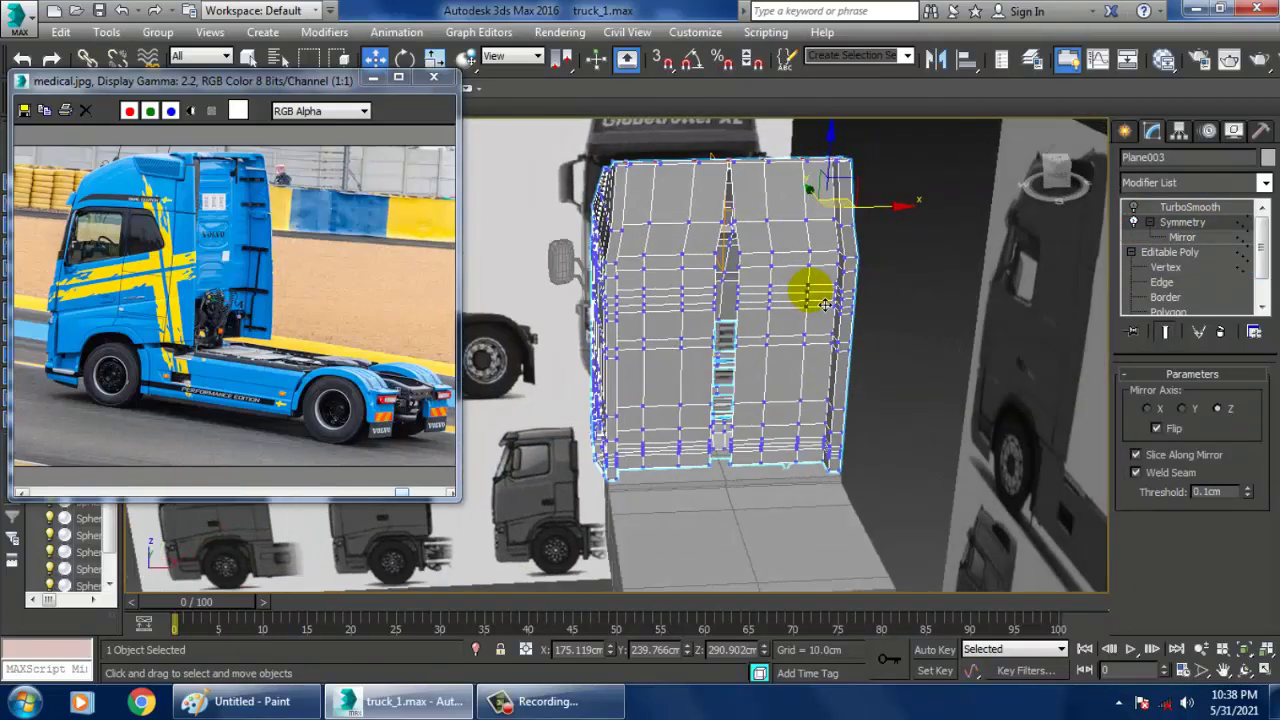
scroll(786, 296, up, 5)
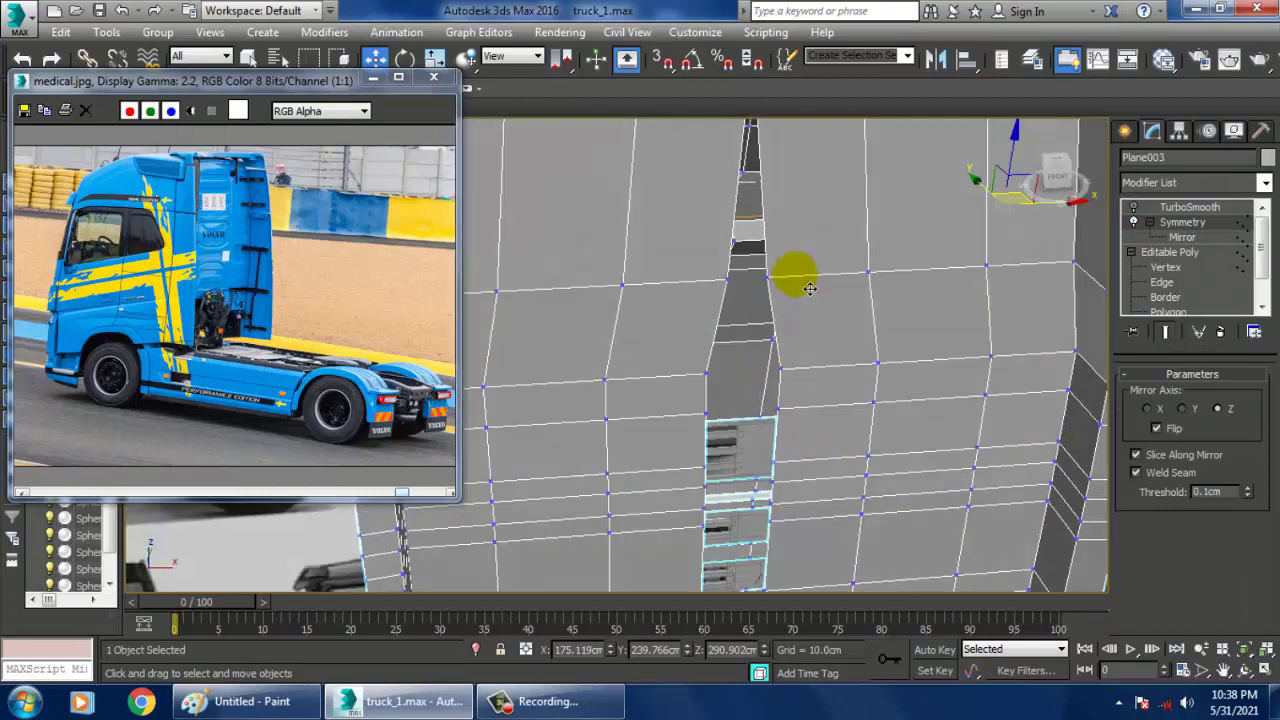
scroll(794, 277, up, 1)
click(1166, 267)
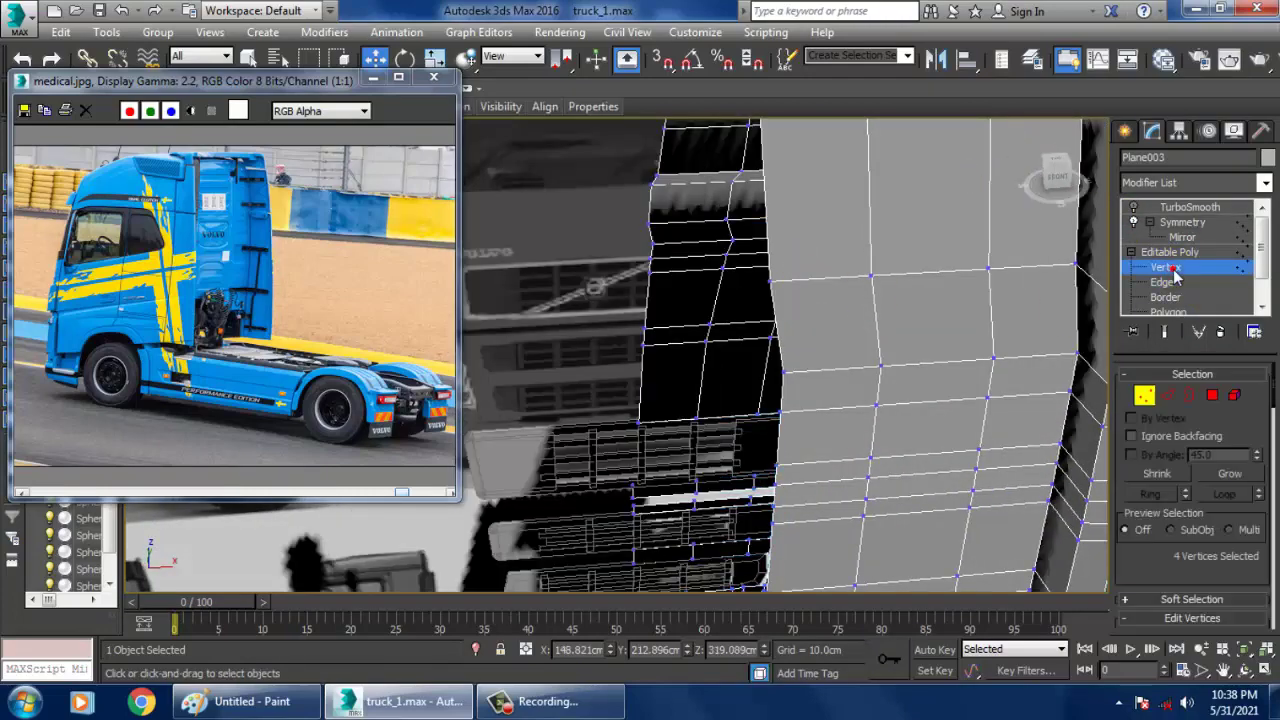
click(1158, 332)
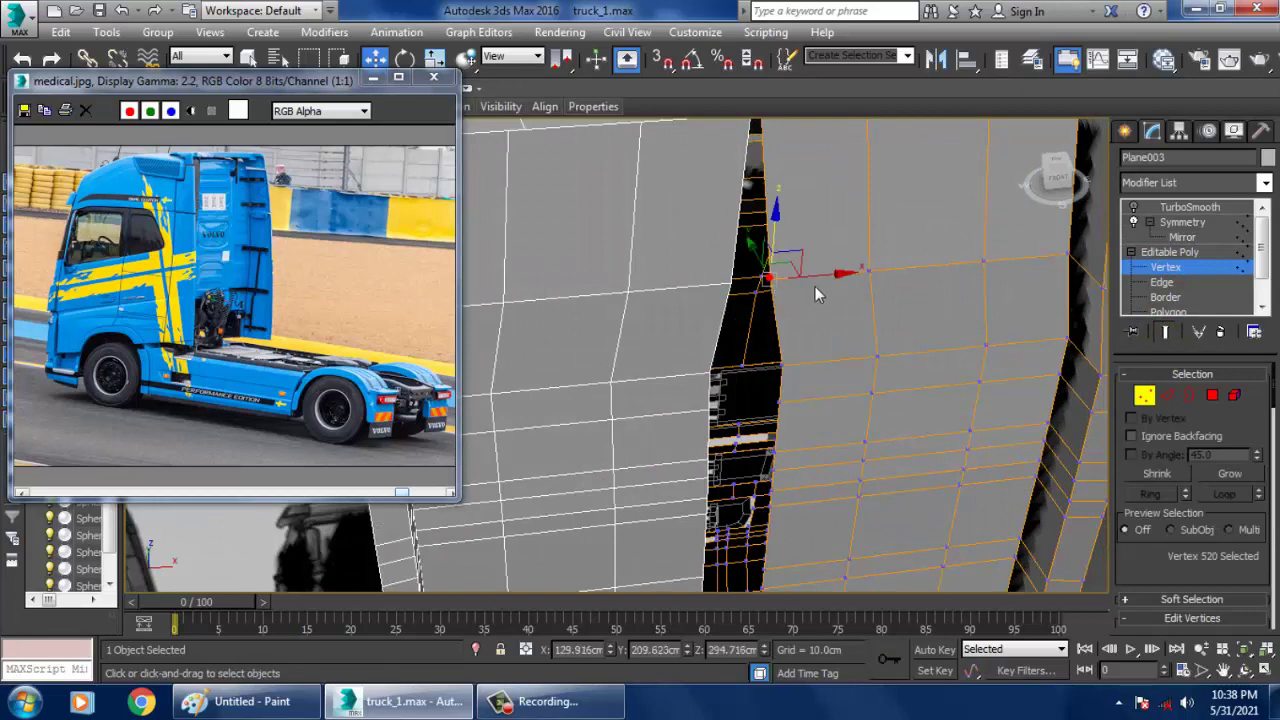
Move the seam vertex one row below the rear wall's top edge in X to the mirror seam, at about 127 cm.
drag(839, 288, 818, 290)
alt+middle_drag(818, 290, 780, 183)
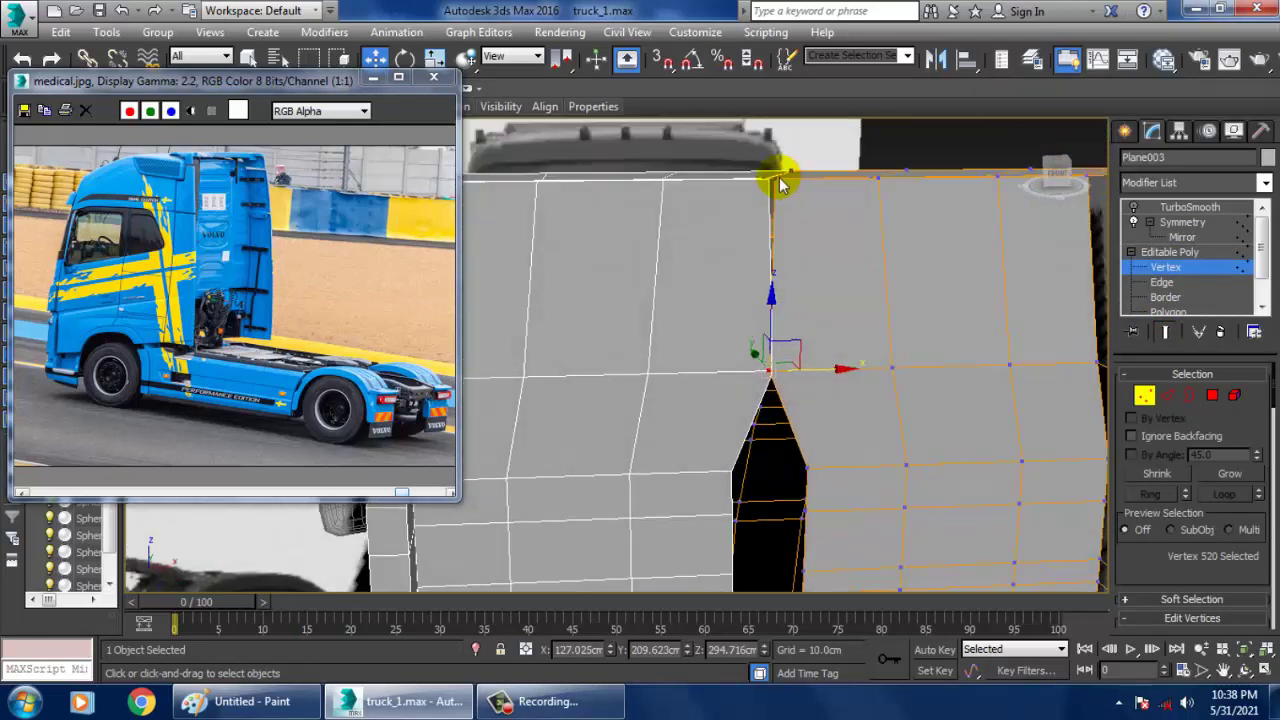
click(778, 180)
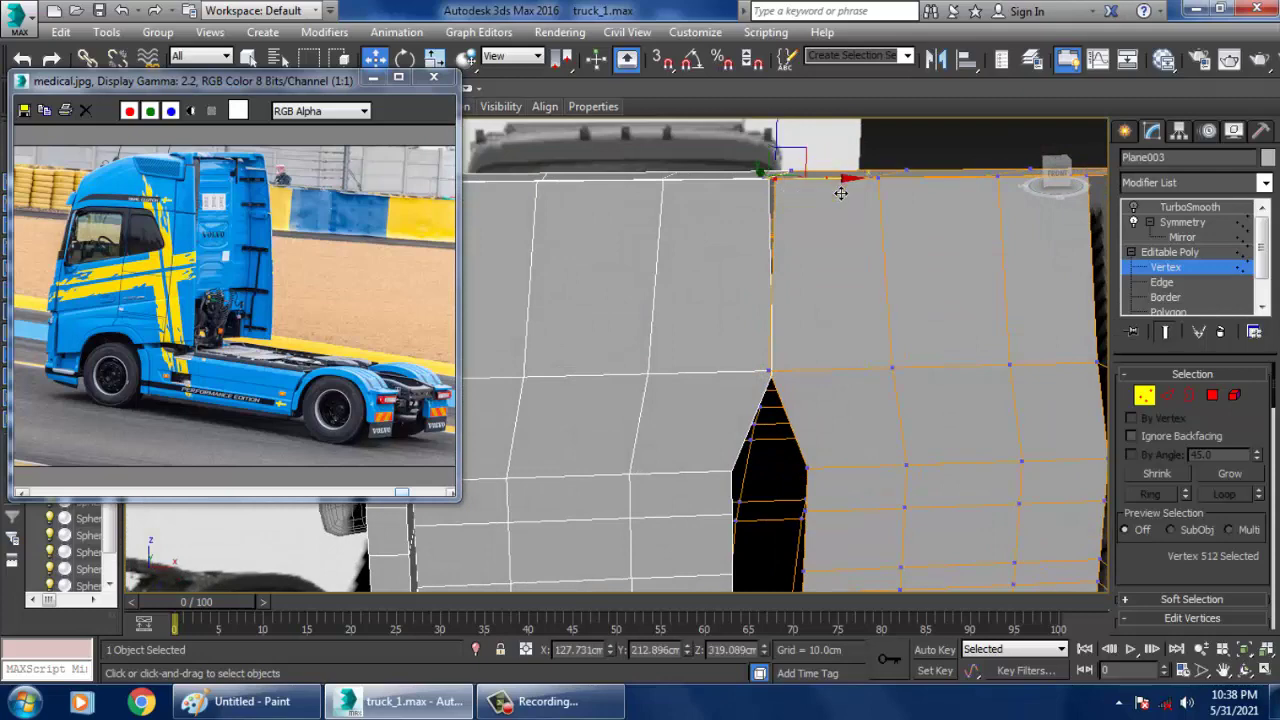
alt+middle_drag(834, 193, 856, 314)
Move the next six vertices down the rear wall's inner edge in X to about 127.3 cm, closing that part of the centre gap.
ctrl+click(785, 392)
middle_drag(936, 382, 866, 441)
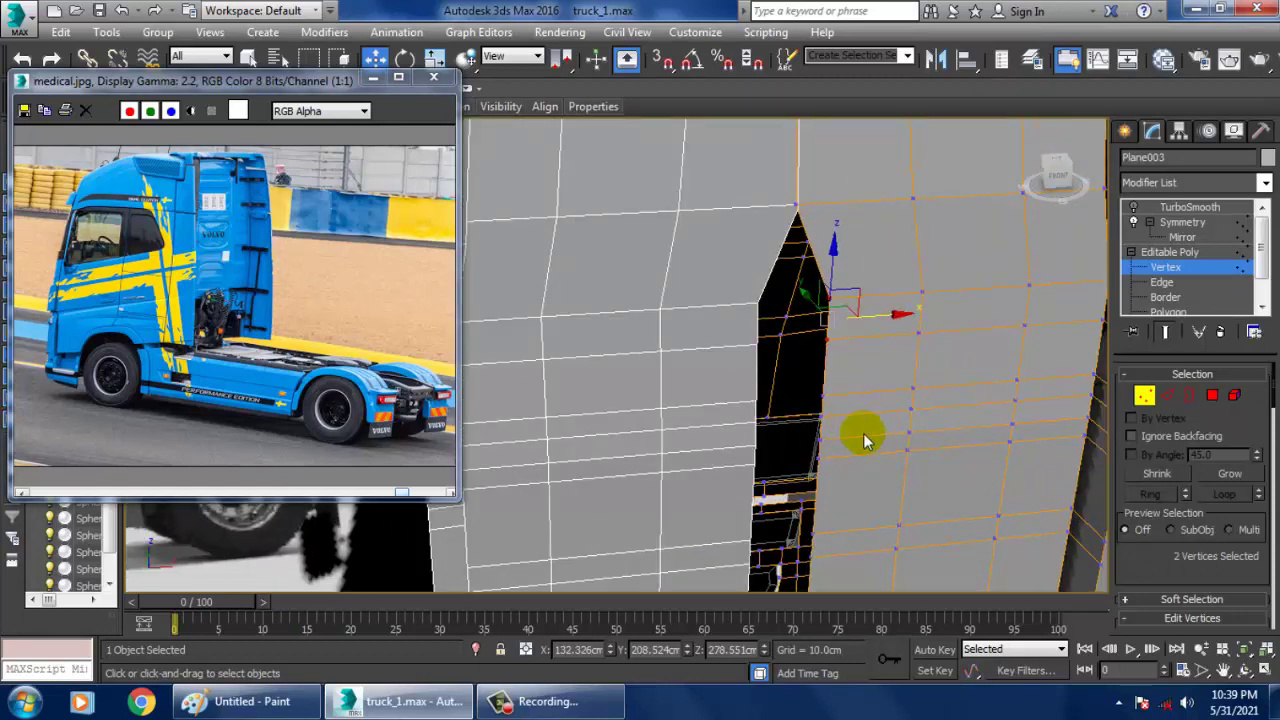
ctrl+click(836, 402)
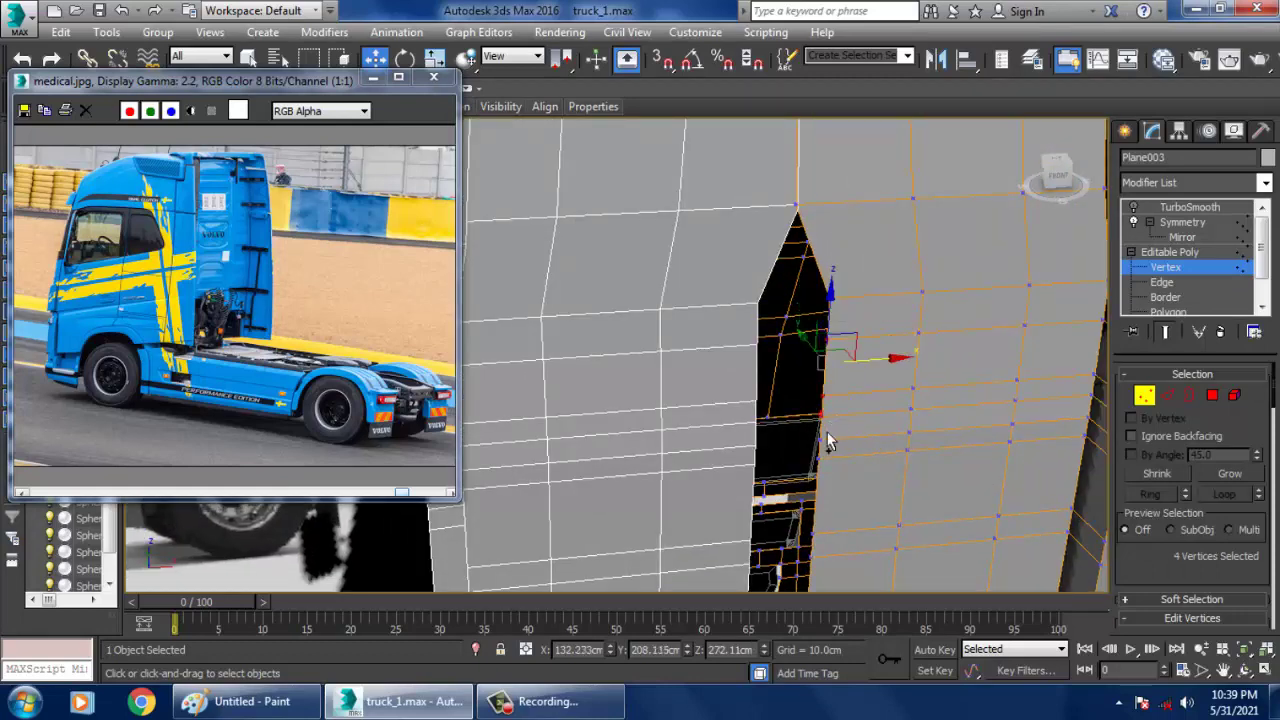
ctrl+click(826, 440)
ctrl+click(832, 464)
middle_drag(819, 455, 831, 400)
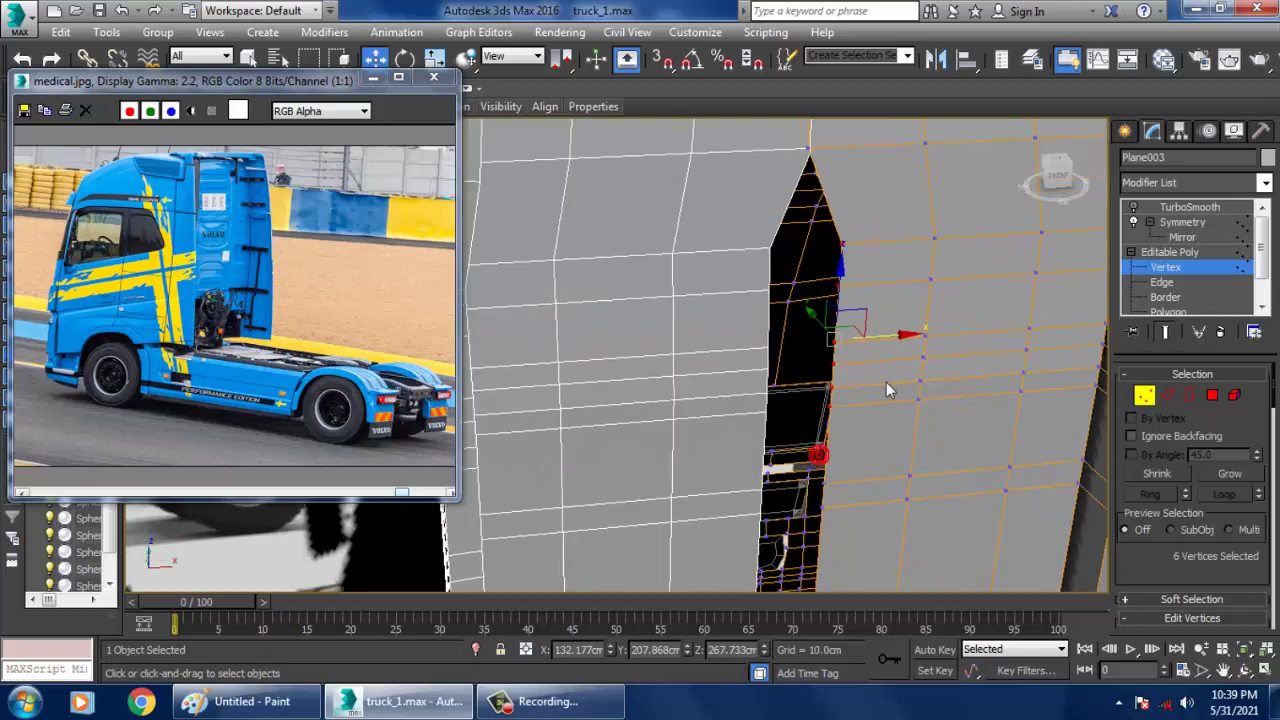
drag(897, 352, 862, 343)
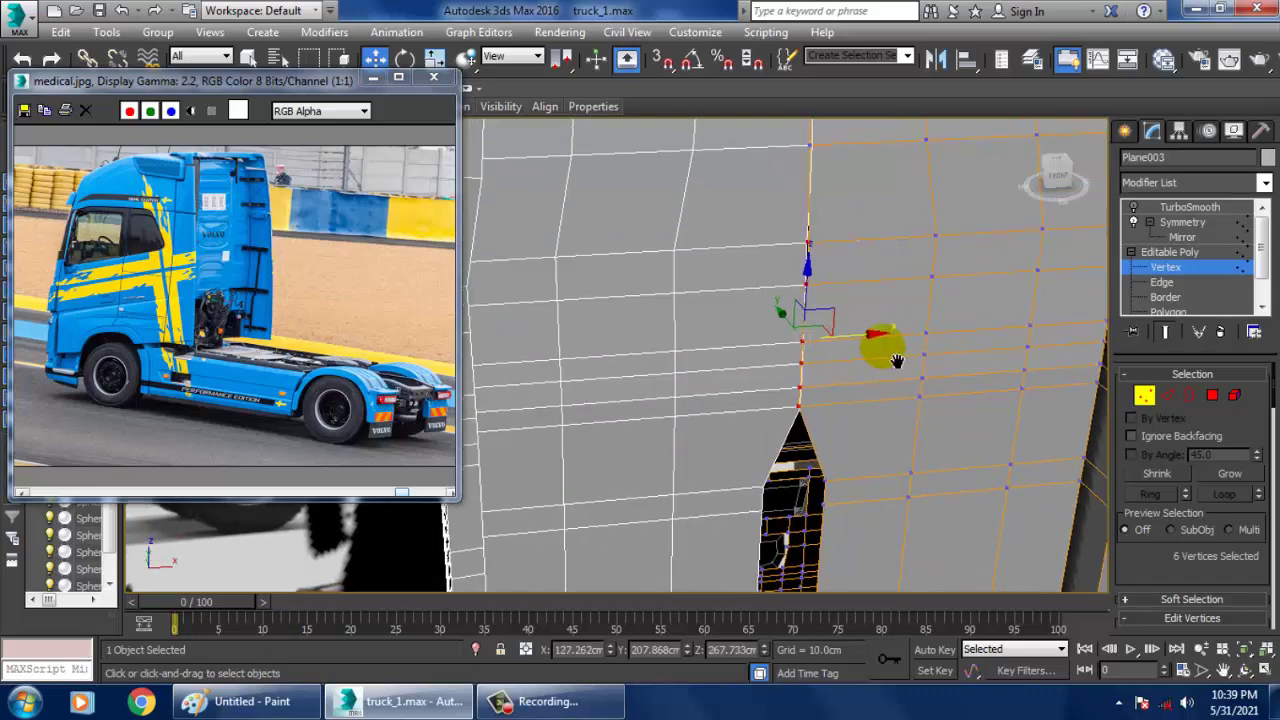
Move the remaining nine lower inner-edge vertices of the rear wall in X to about 126.7 cm, closing the gap down to the base.
middle_drag(896, 362, 870, 285)
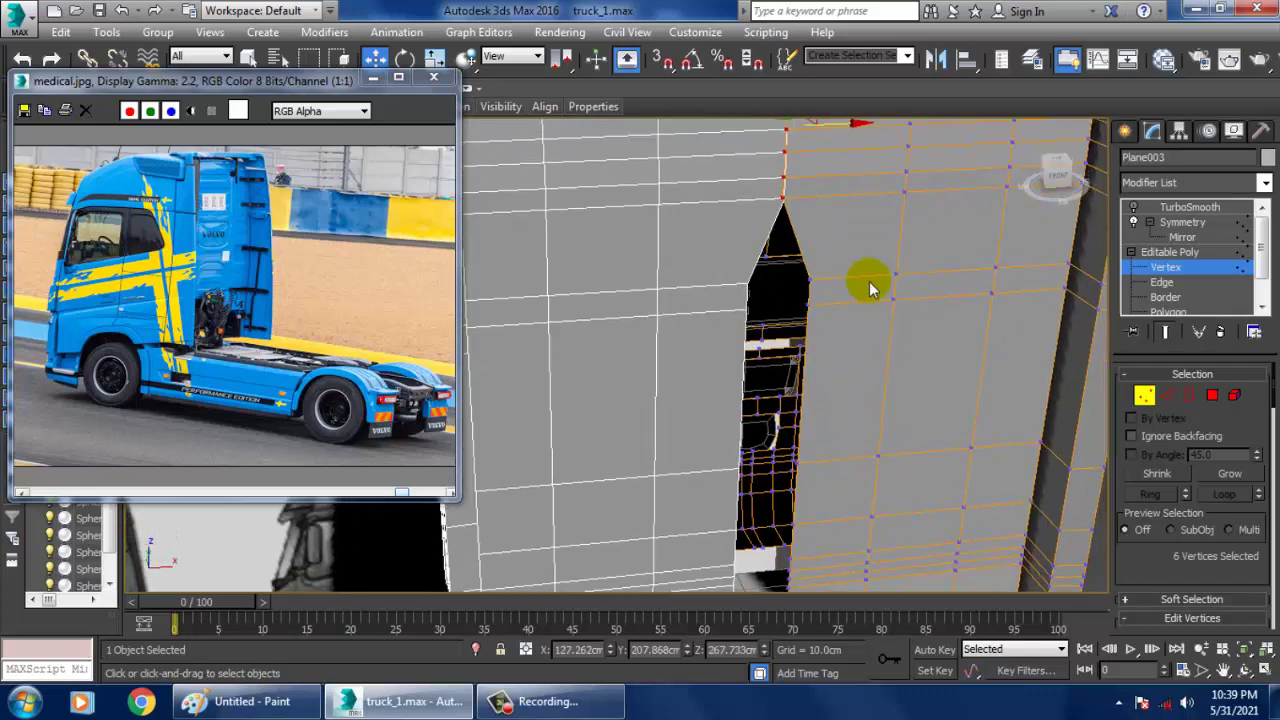
ctrl+click(813, 303)
ctrl+click(813, 475)
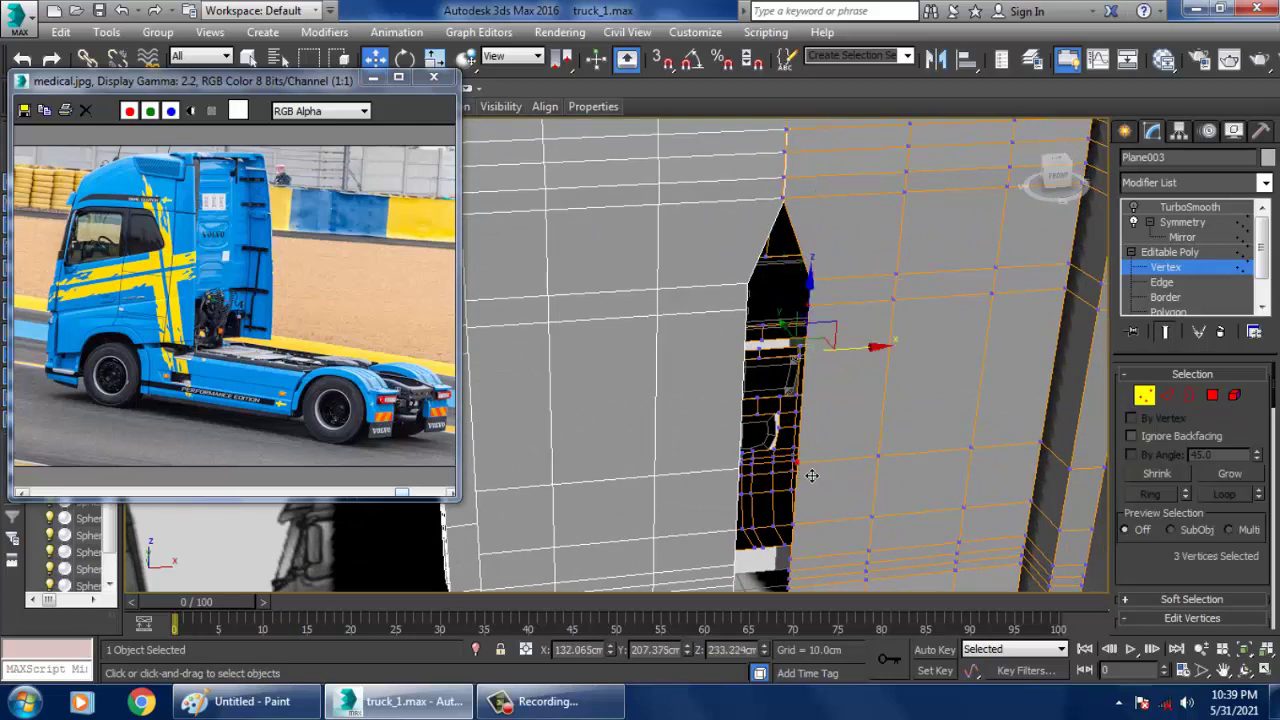
alt+middle_drag(862, 469, 780, 368)
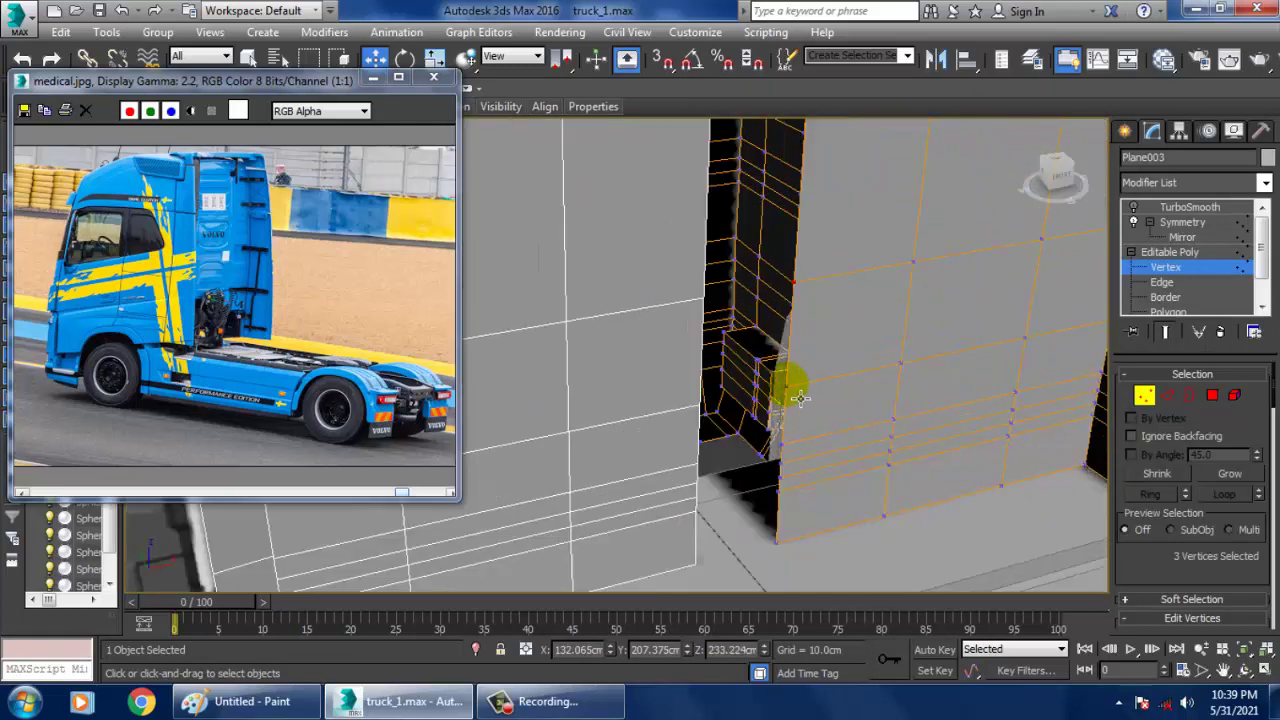
ctrl+click(790, 460)
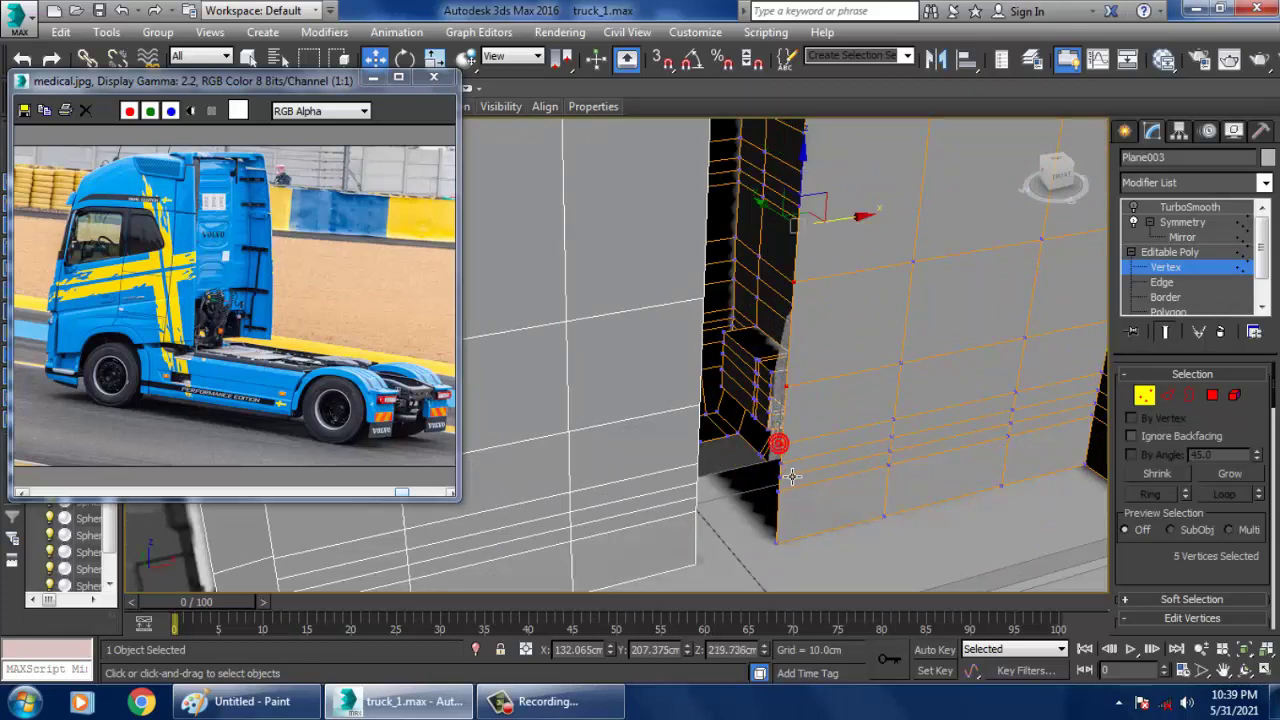
ctrl+click(792, 476)
ctrl+click(796, 489)
ctrl+click(787, 503)
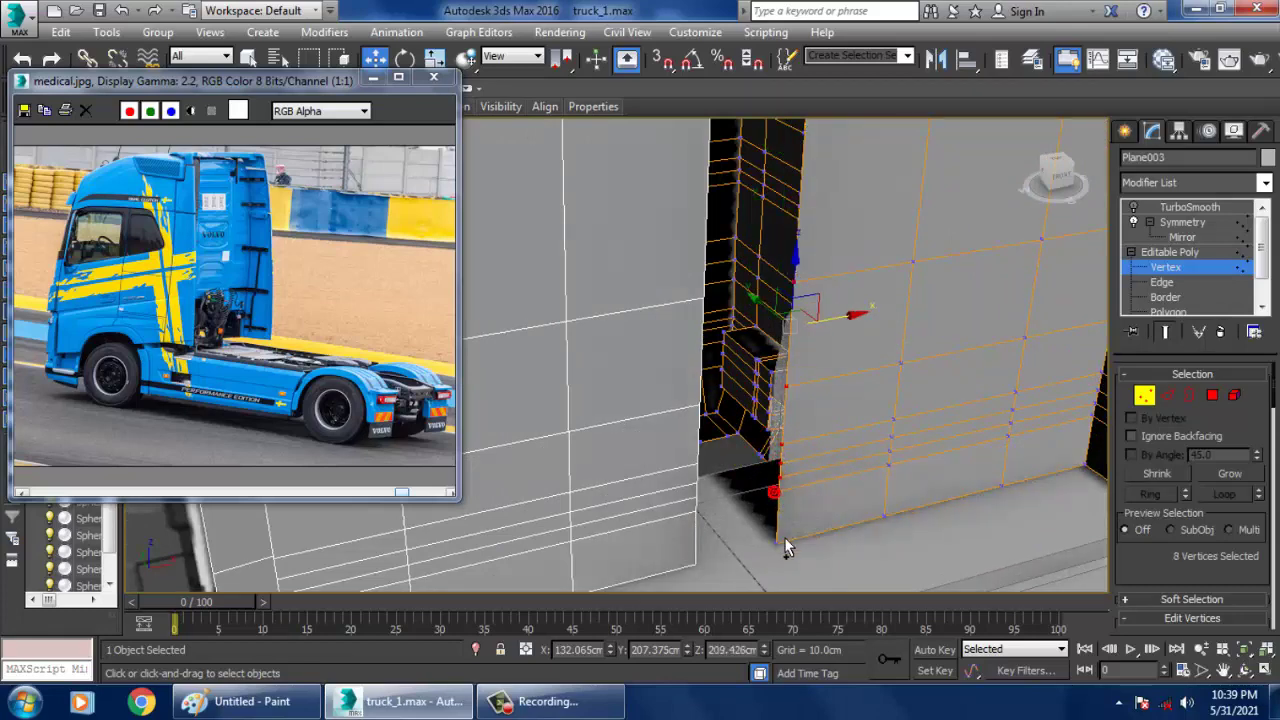
ctrl+click(786, 548)
alt+middle_drag(786, 548, 838, 407)
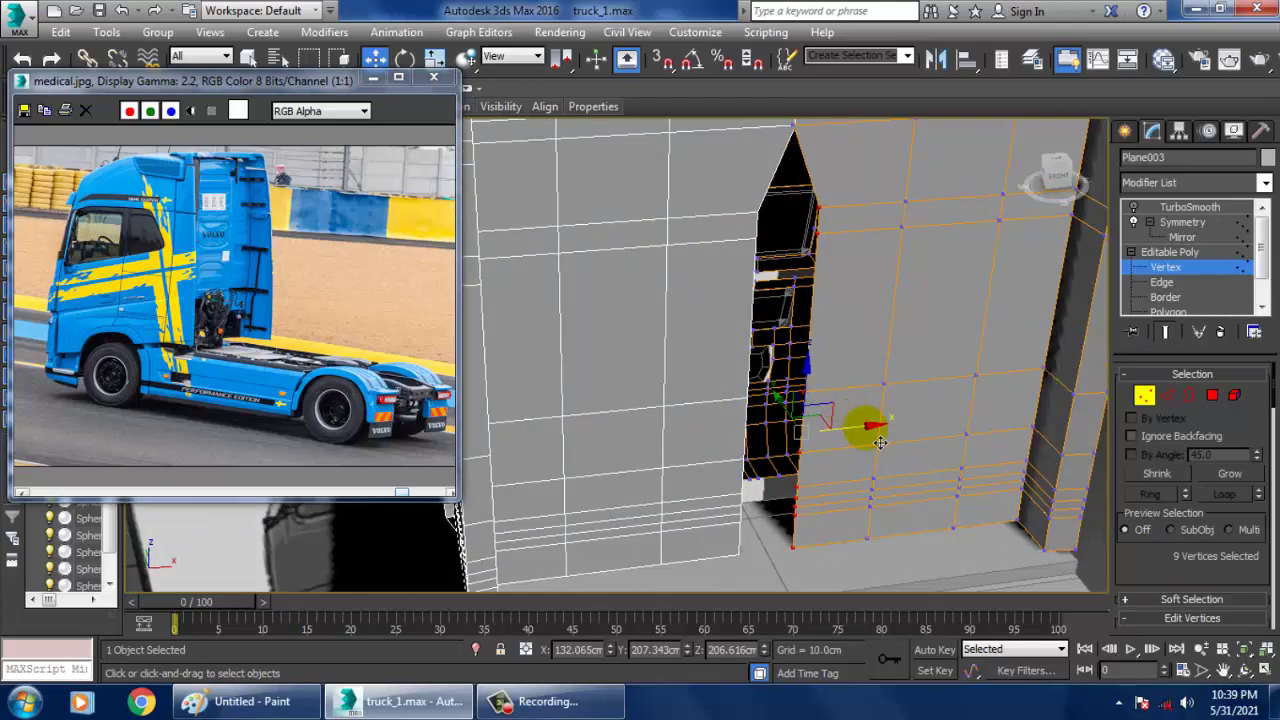
drag(873, 439, 846, 442)
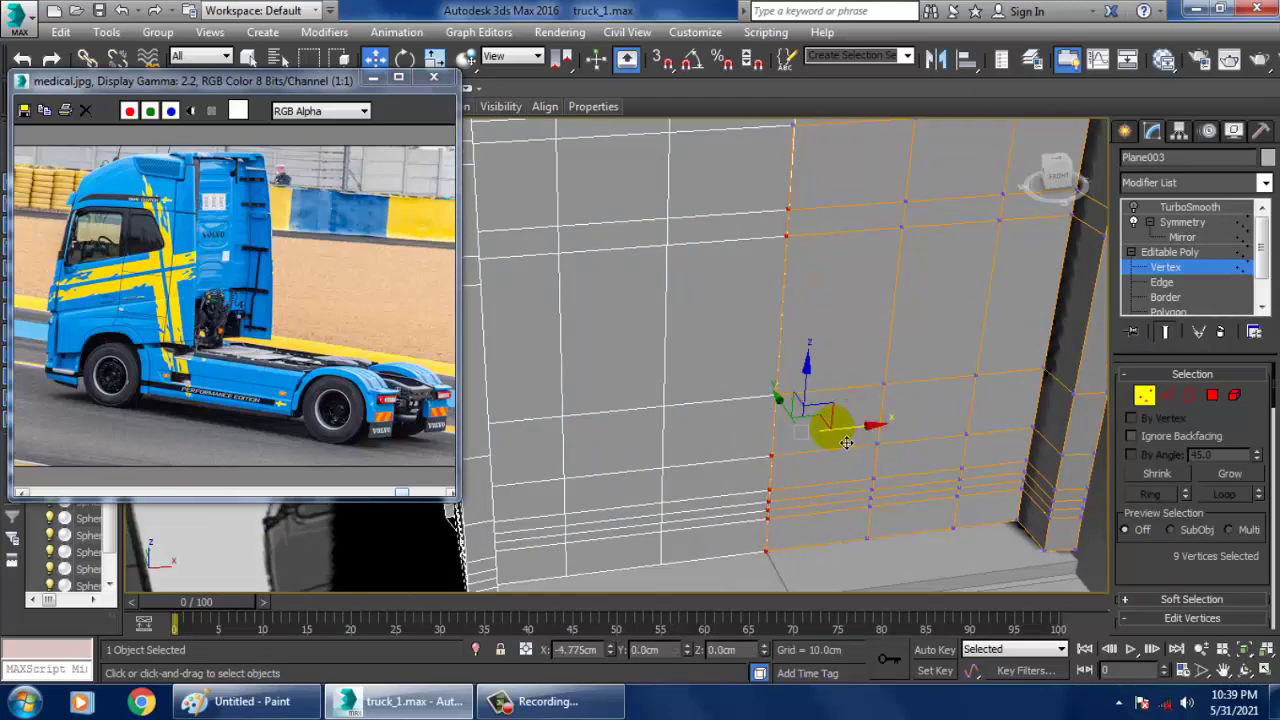
Check the closed rear wall from the side and back, and leave vertex editing of the cab.
scroll(929, 380, down, 6)
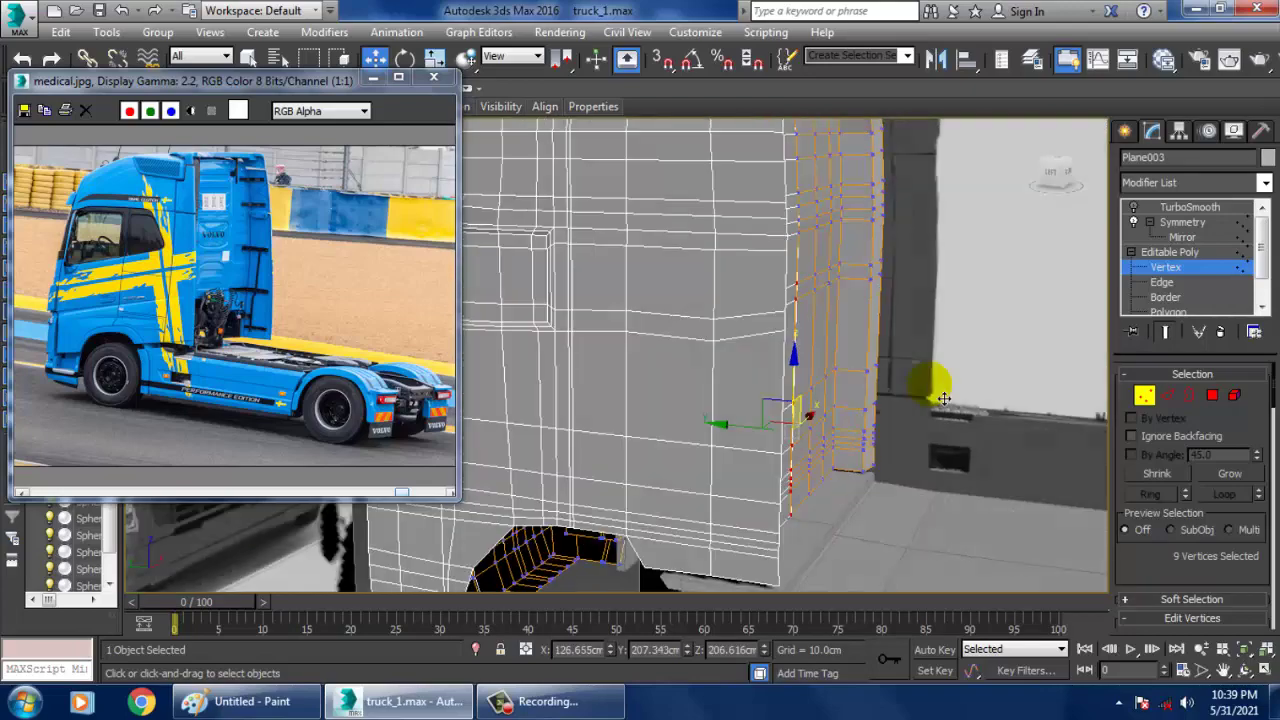
middle_drag(931, 357, 951, 237)
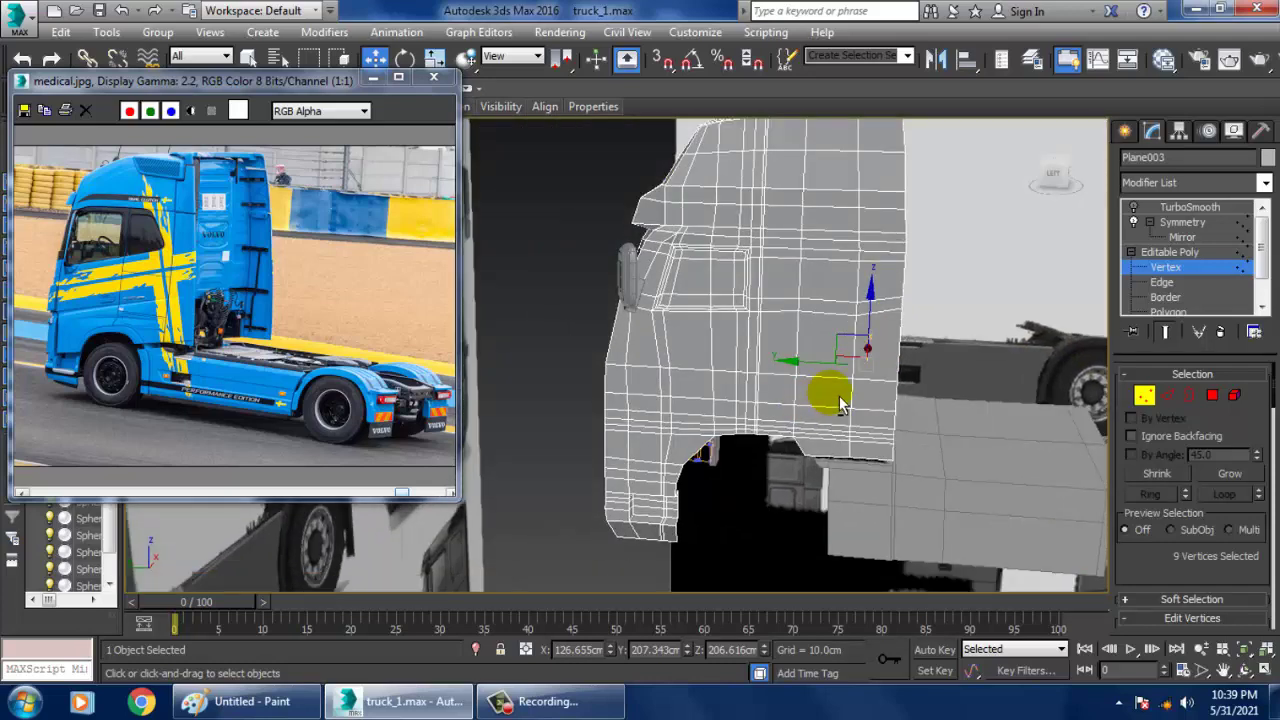
alt+middle_drag(840, 405, 766, 380)
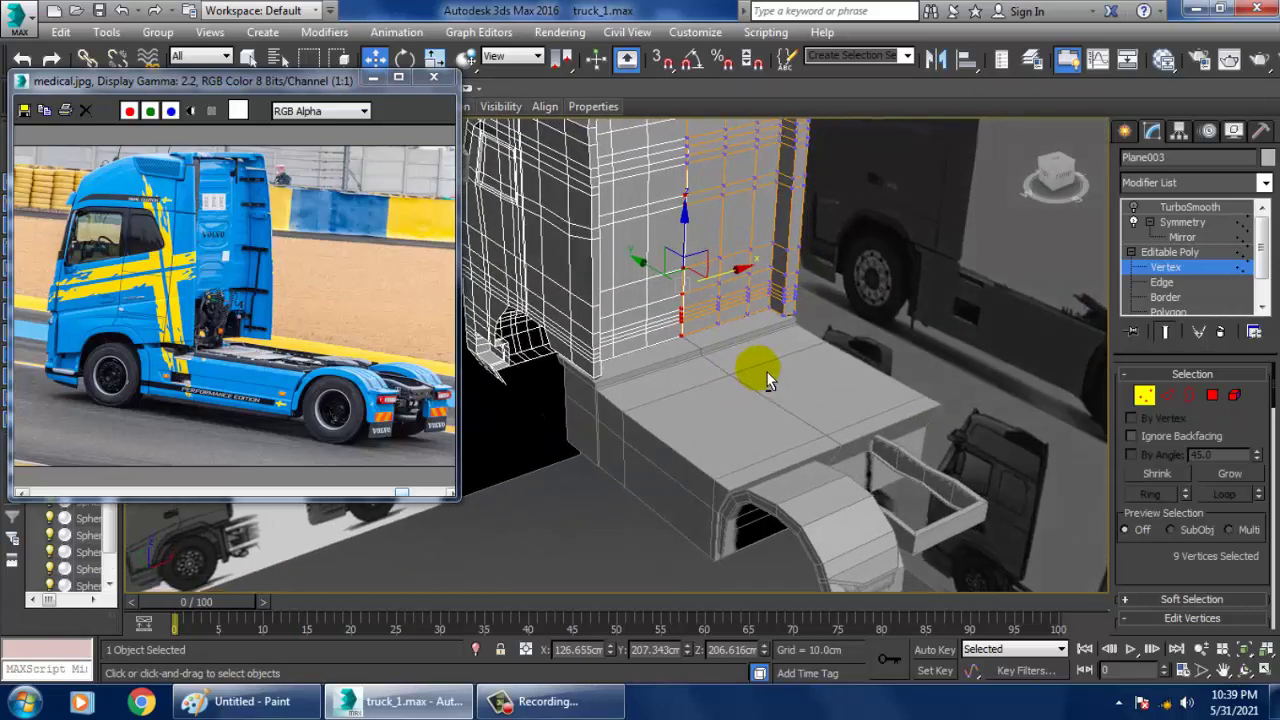
click(1203, 253)
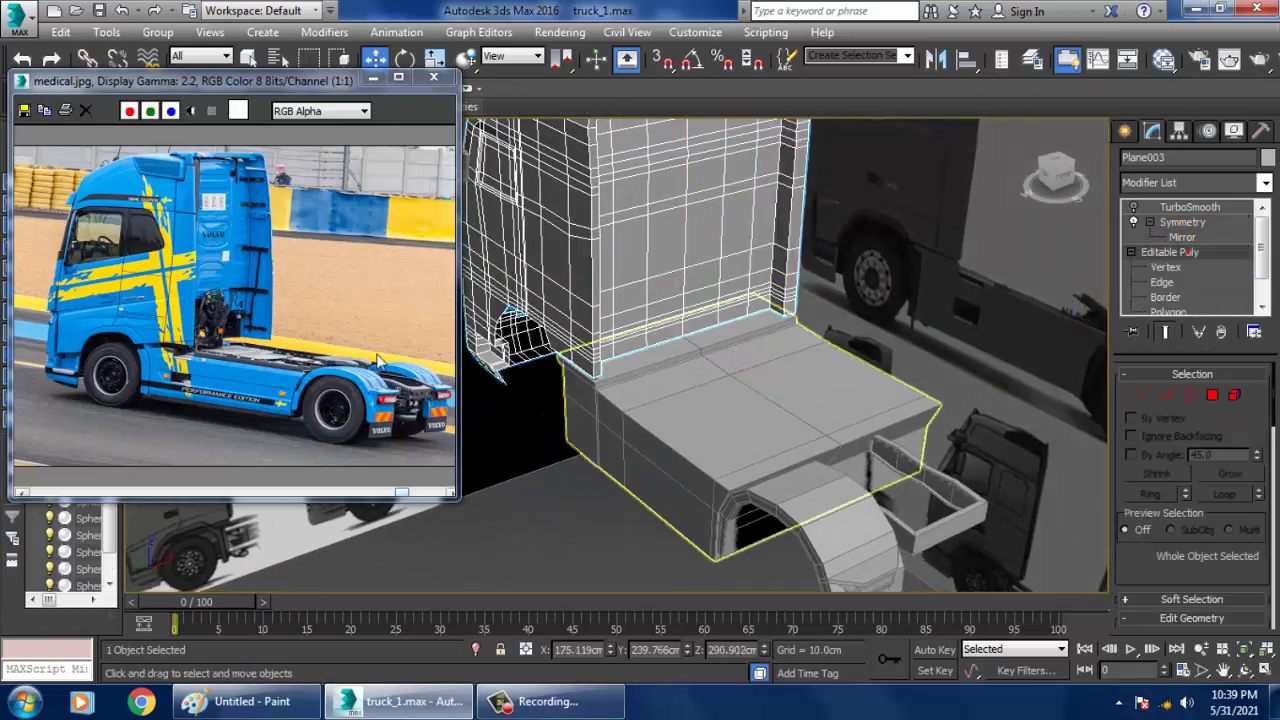
Compare the rear wall and rear side edges of the cab model with the enlarged reference photo.
click(190, 270)
scroll(278, 212, up, 1)
middle_drag(278, 212, 365, 317)
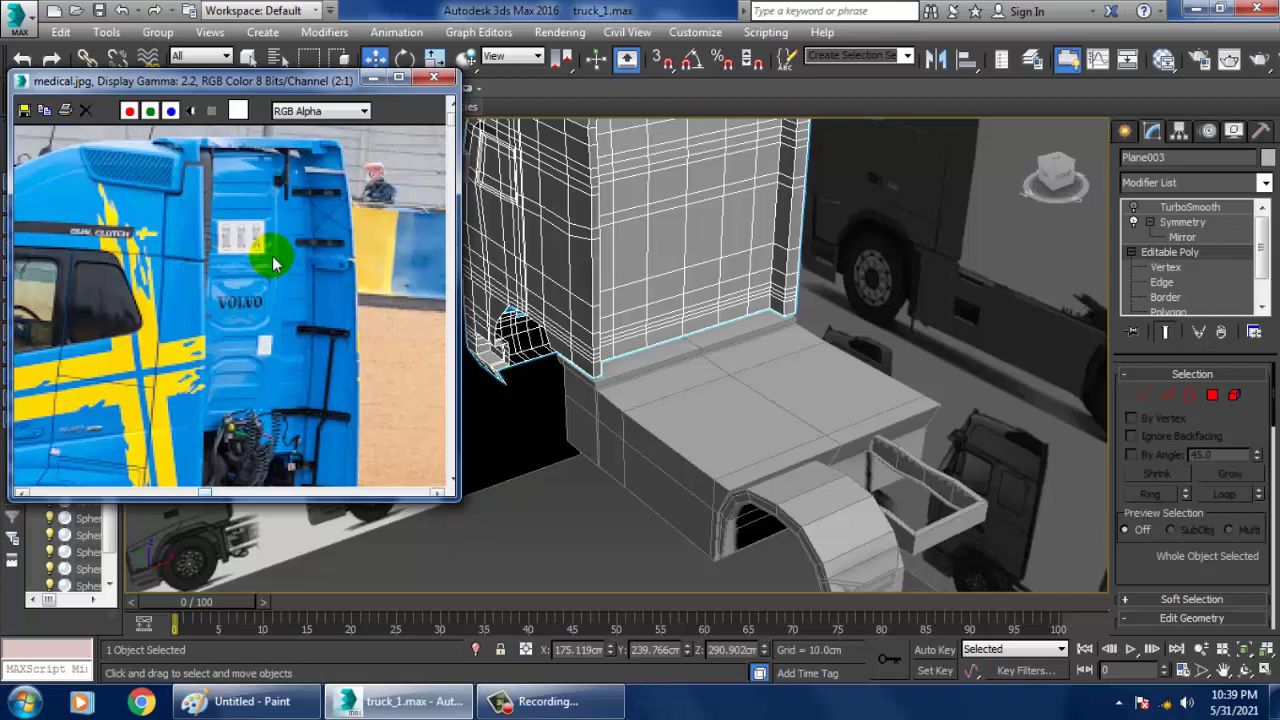
middle_drag(304, 200, 316, 256)
scroll(316, 256, up, 1)
alt+middle_drag(777, 251, 890, 371)
alt+middle_drag(855, 307, 812, 278)
scroll(243, 329, down, 1)
middle_drag(262, 325, 286, 214)
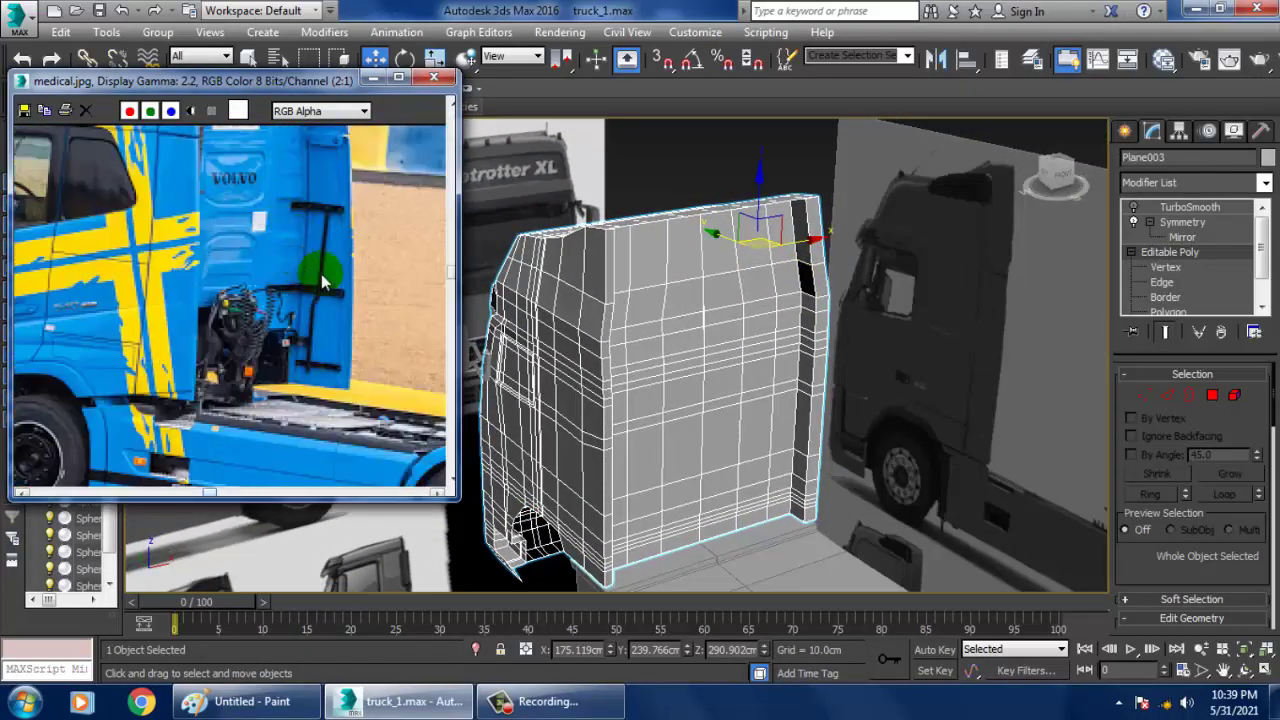
mouse_move(797, 314)
alt+middle_down()
mouse_move(829, 457)
mouse_move(810, 312)
alt+middle_up()
Examine the chassis deck, rear fender, side skirt and front wheel in the reference photo against the model.
middle_drag(354, 438, 225, 343)
middle_drag(228, 408, 224, 401)
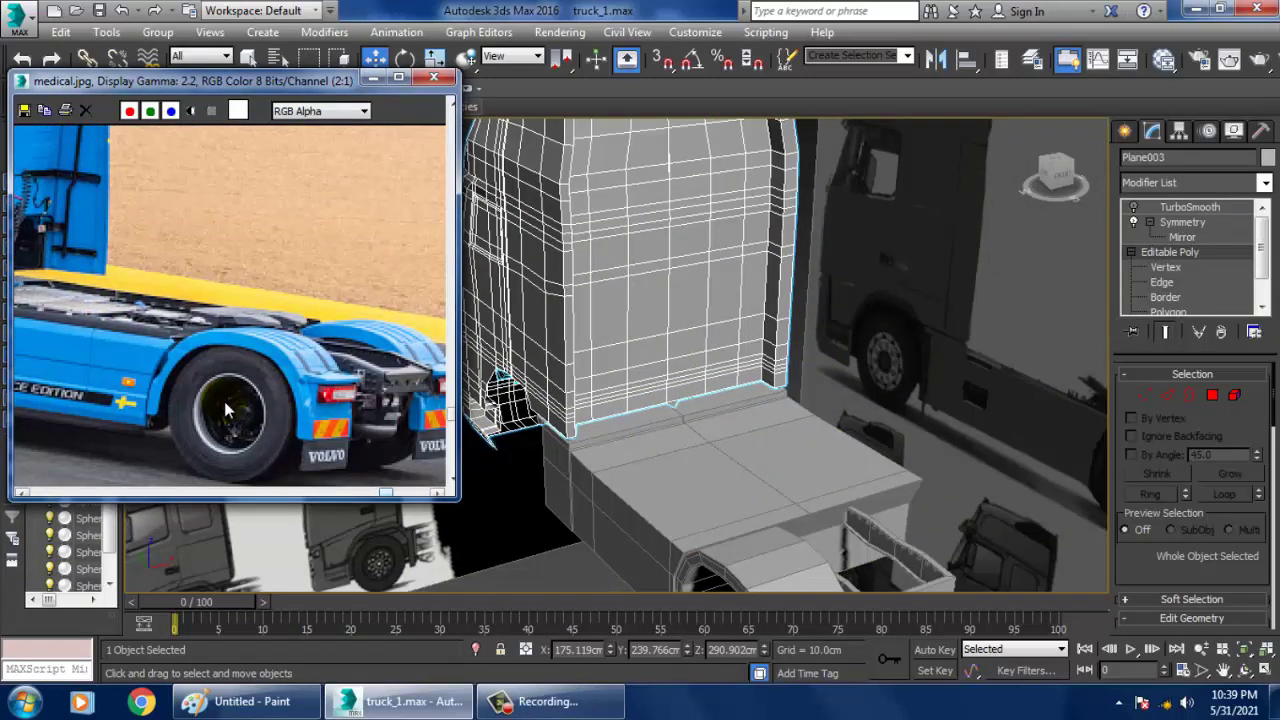
middle_drag(332, 367, 362, 393)
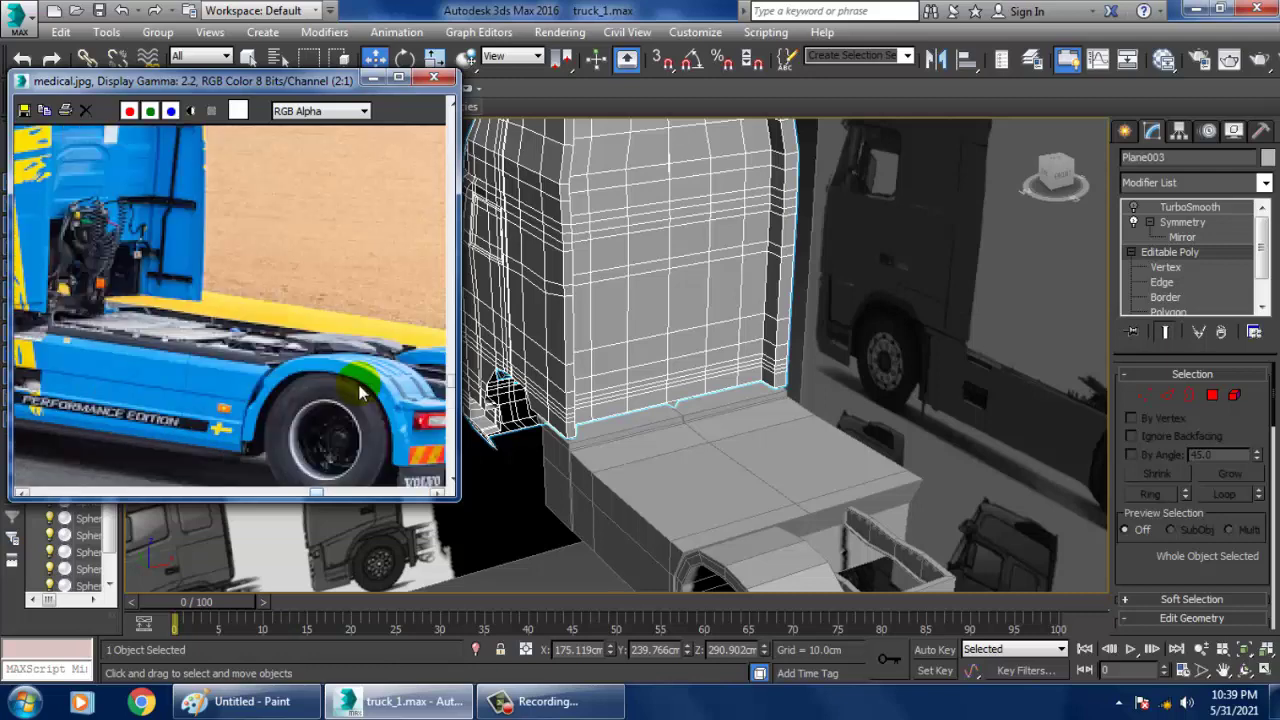
alt+middle_drag(766, 480, 749, 449)
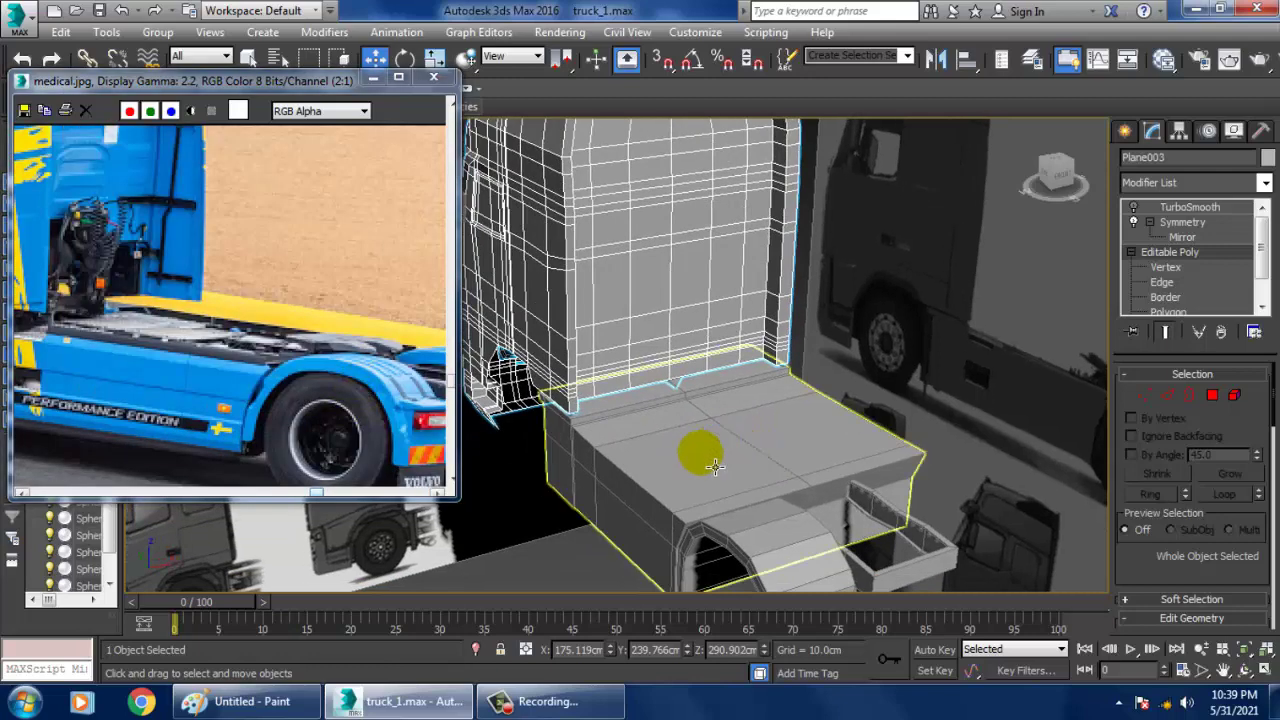
middle_drag(185, 422, 347, 374)
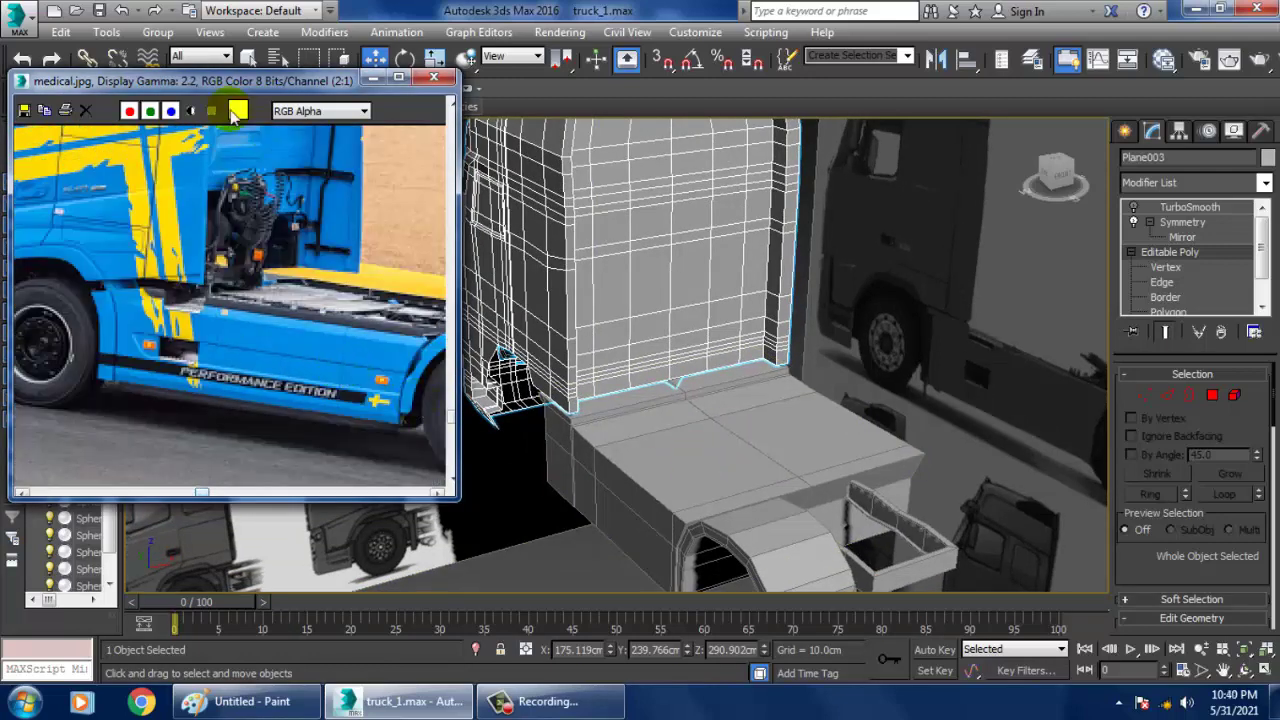
drag(190, 80, 232, 88)
middle_drag(141, 382, 182, 376)
scroll(119, 371, up, 1)
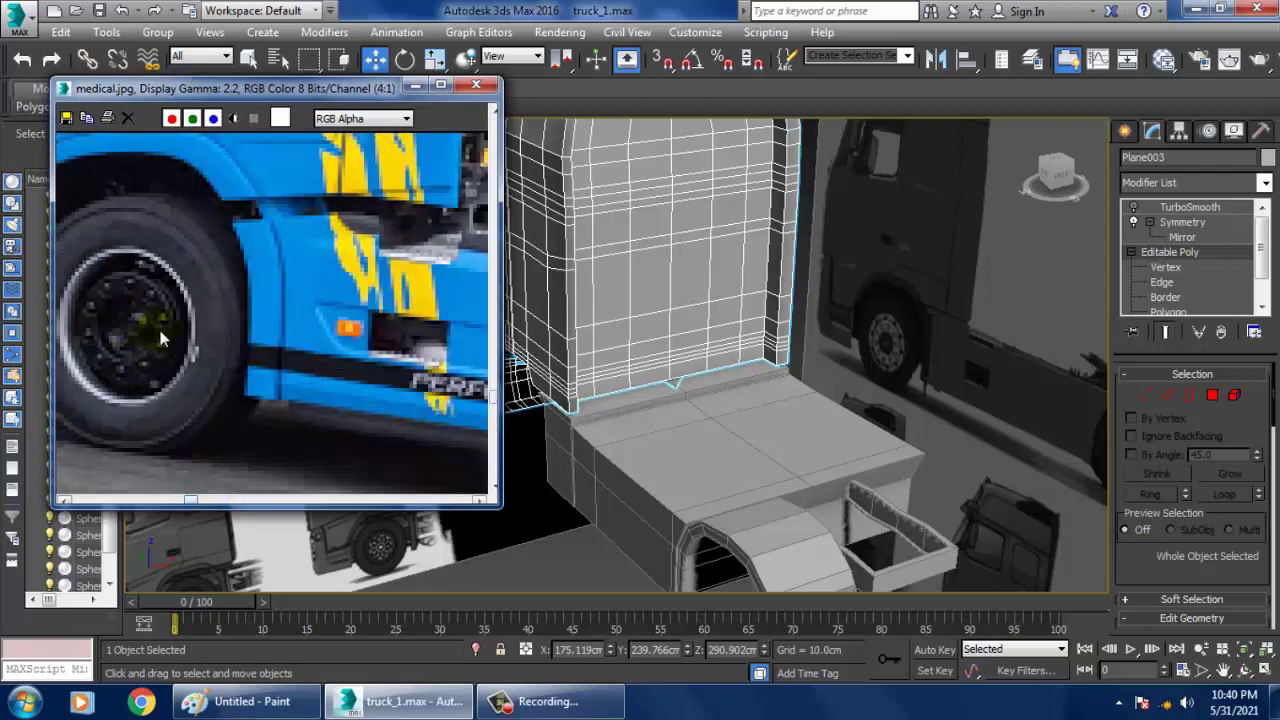
middle_drag(159, 332, 219, 337)
middle_drag(752, 336, 786, 338)
Maximize the left side view and frame the cab's front wheel arch.
key(alt+w)
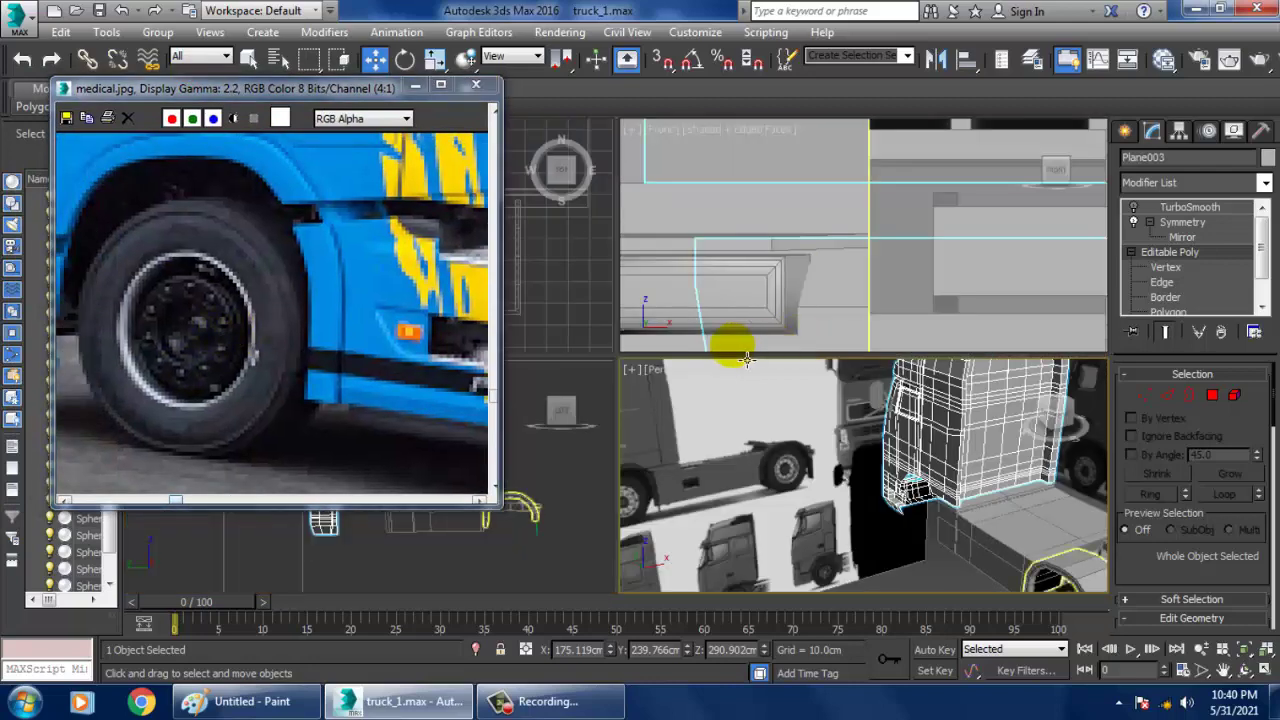
right_click(563, 566)
key(alt+w)
middle_drag(637, 445, 887, 463)
scroll(829, 337, up, 1)
middle_drag(879, 390, 850, 340)
scroll(836, 318, up, 2)
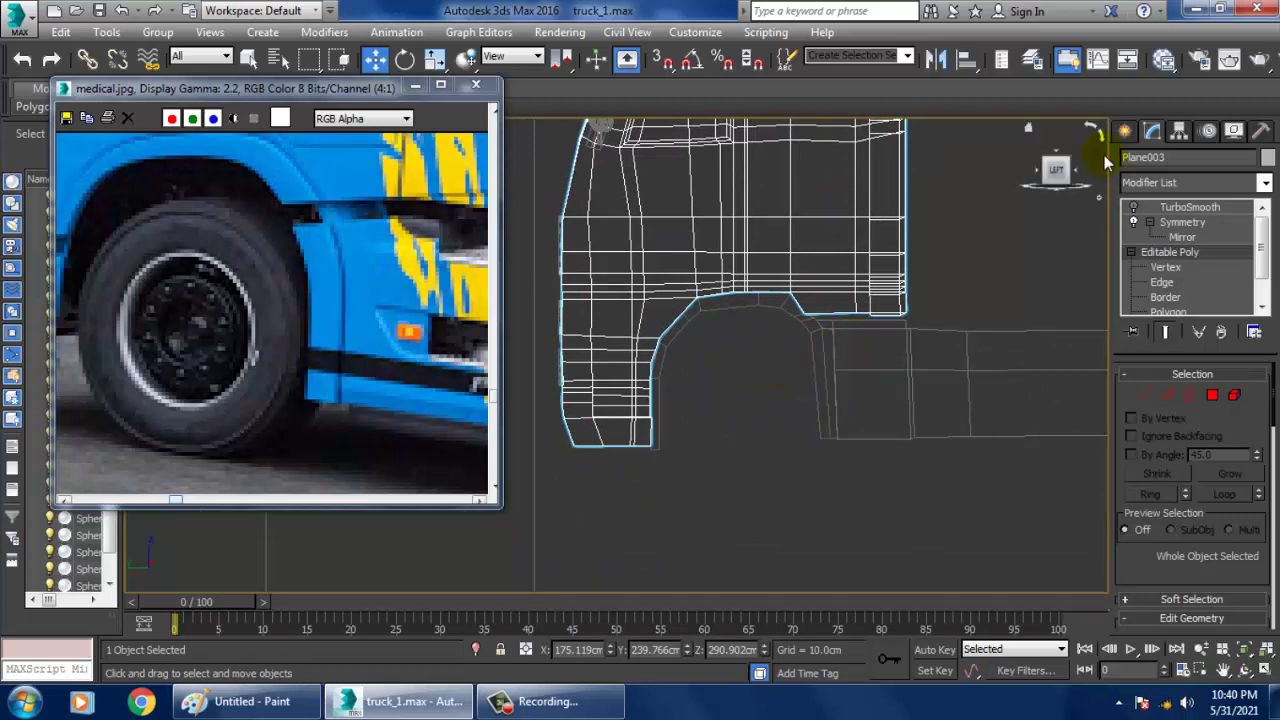
click(1126, 133)
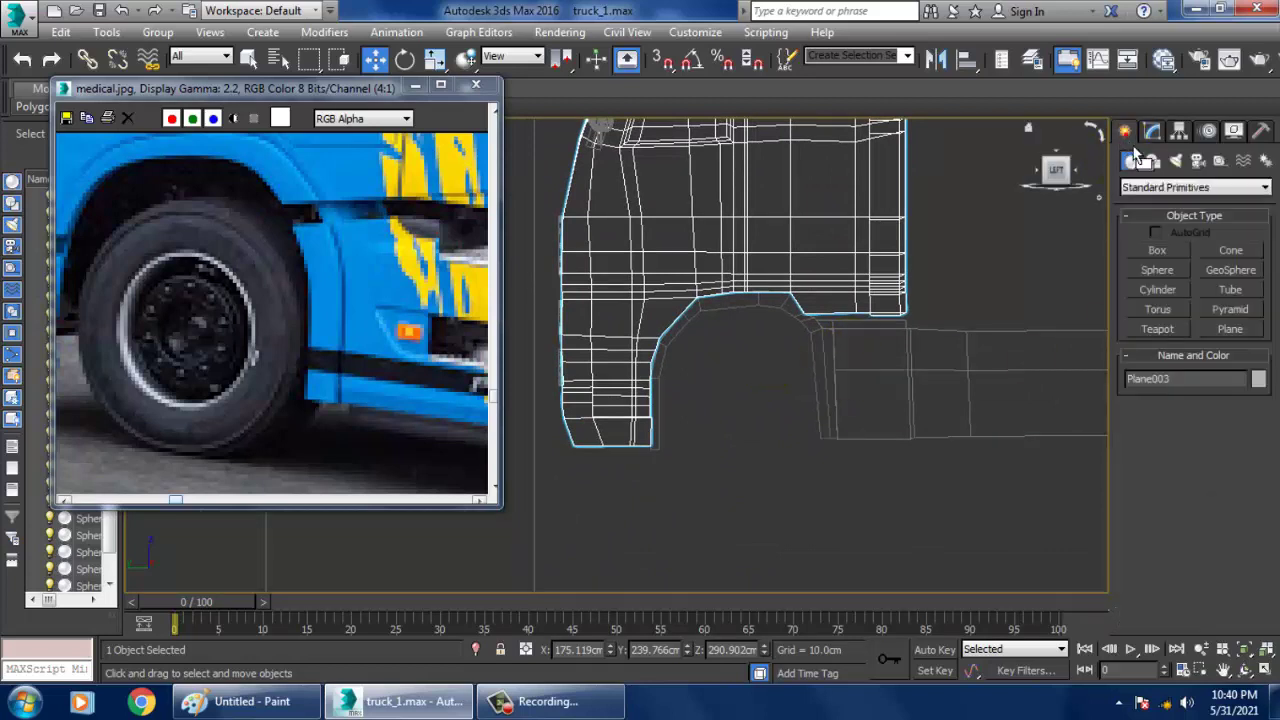
click(1236, 292)
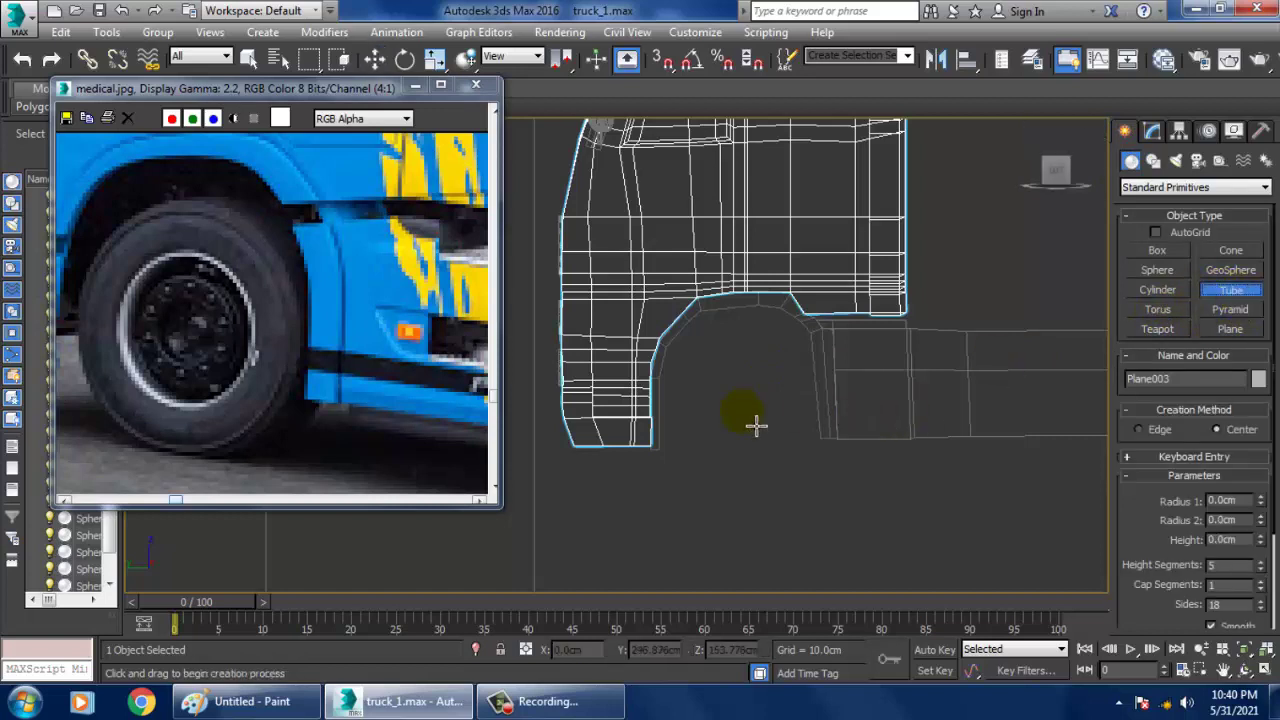
drag(739, 392, 792, 465)
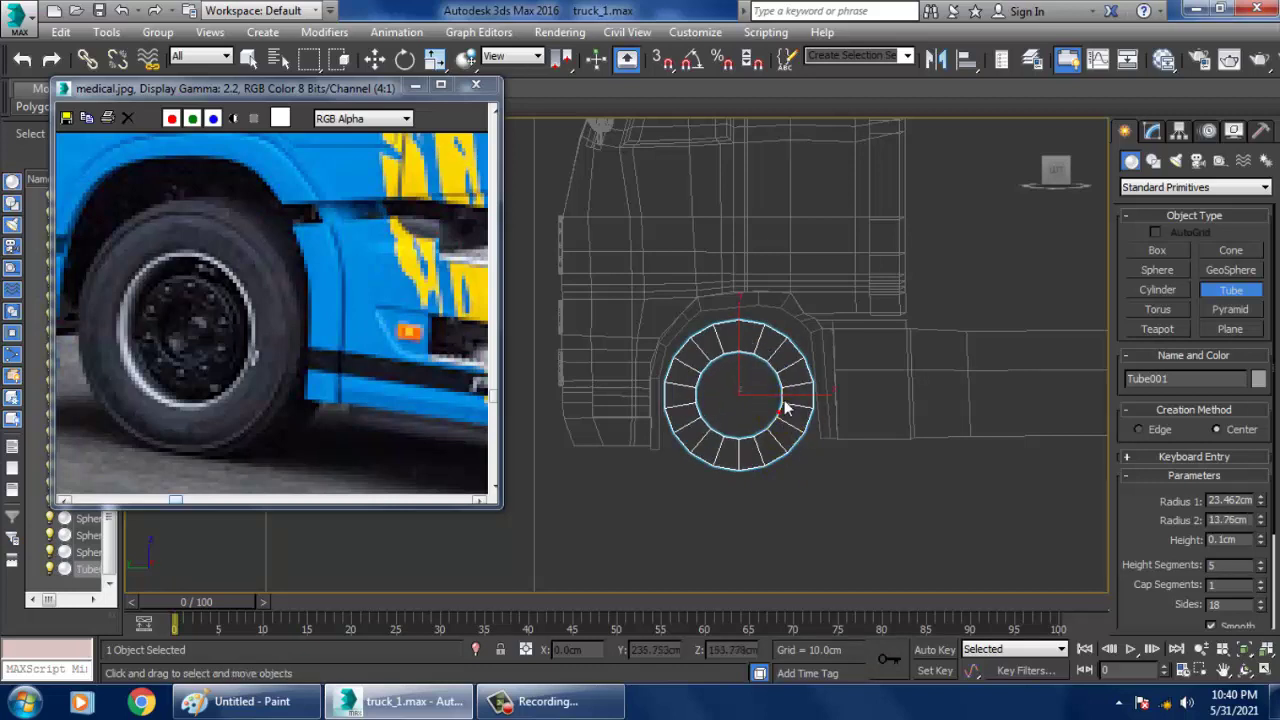
right_click(784, 381)
click(1232, 290)
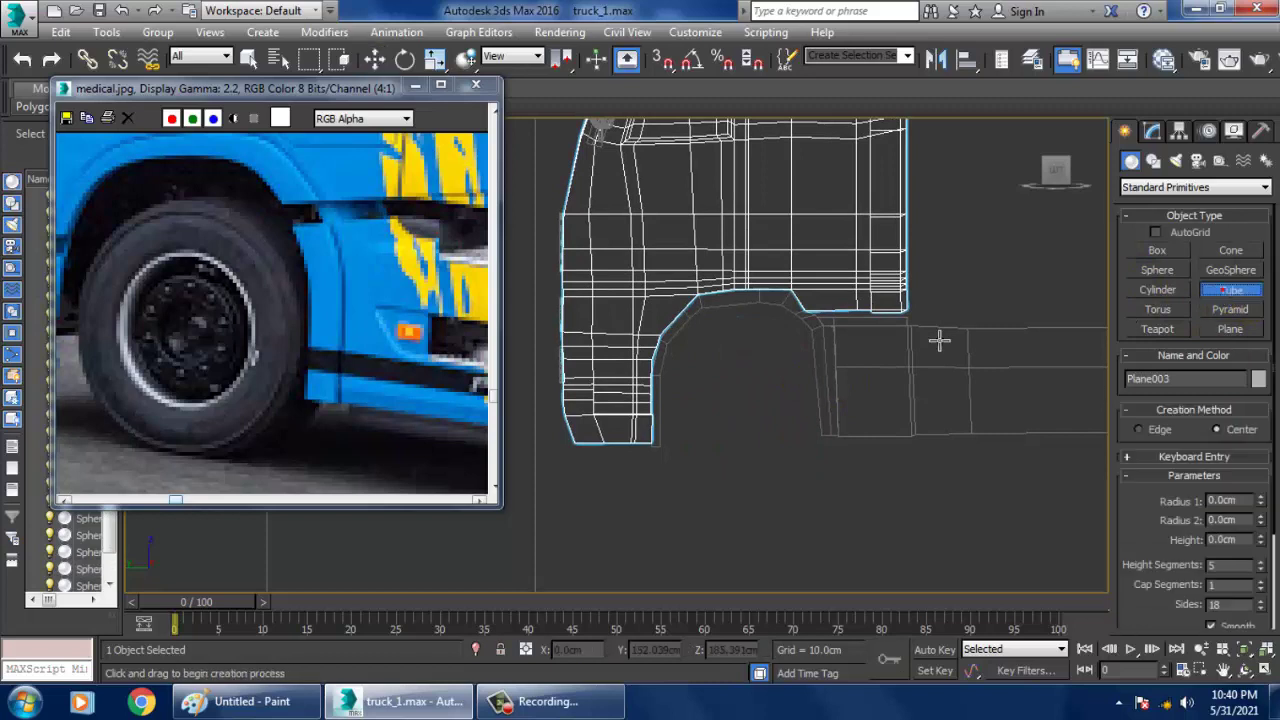
right_click(779, 345)
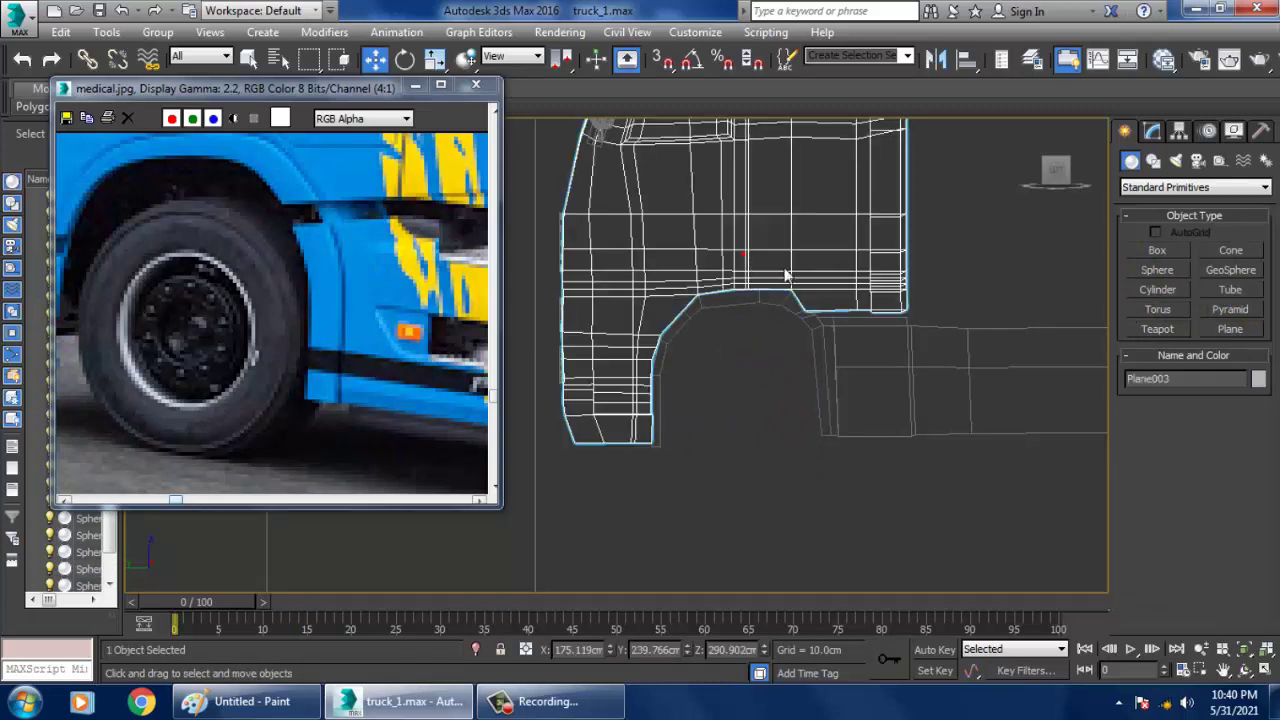
Turn on the cab's TurboSmooth modifier.
click(1152, 133)
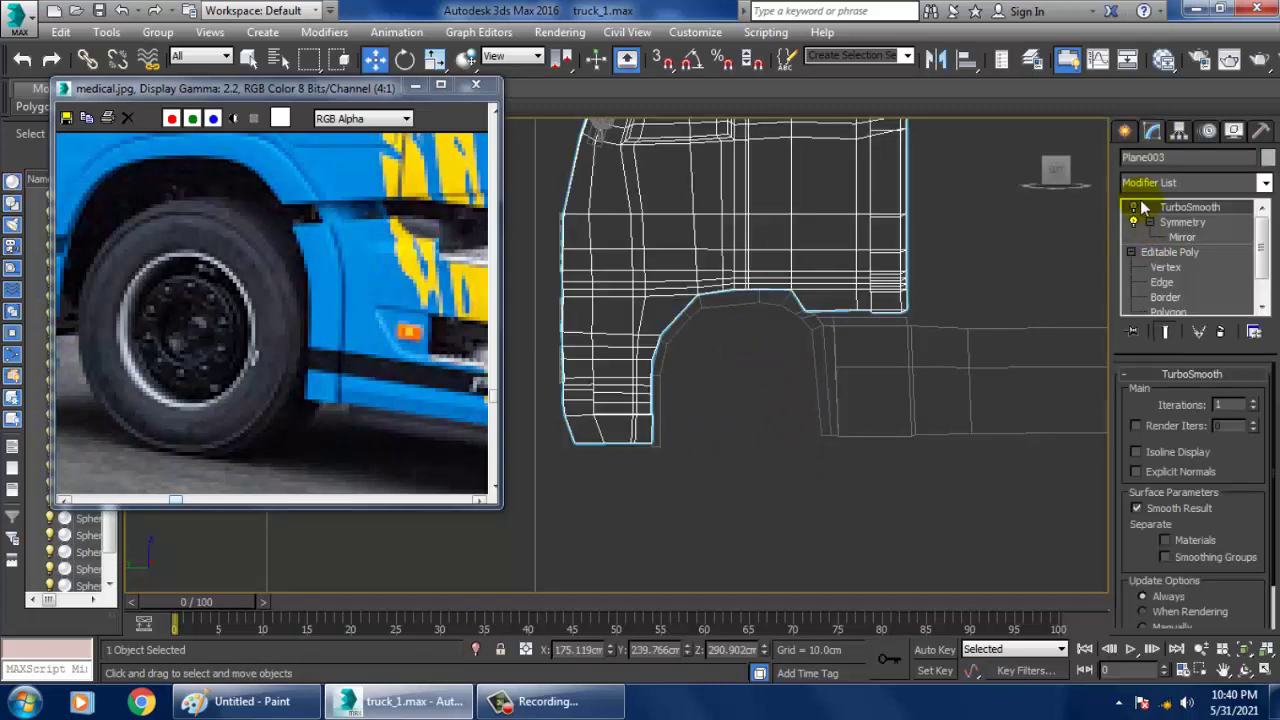
click(1133, 207)
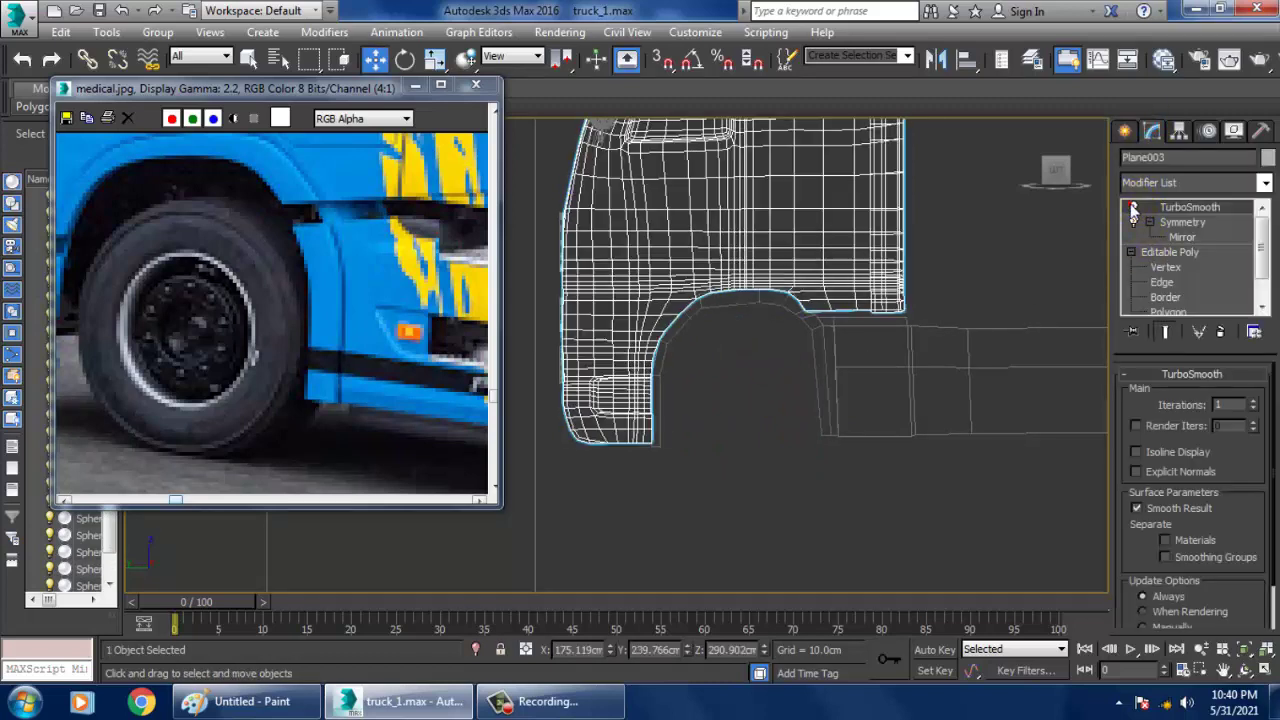
Draw a tube in the front wheel arch, radii about 24.4 and 15.8 cm, height about 7 cm, and shift it toward the arch's centre.
click(1125, 132)
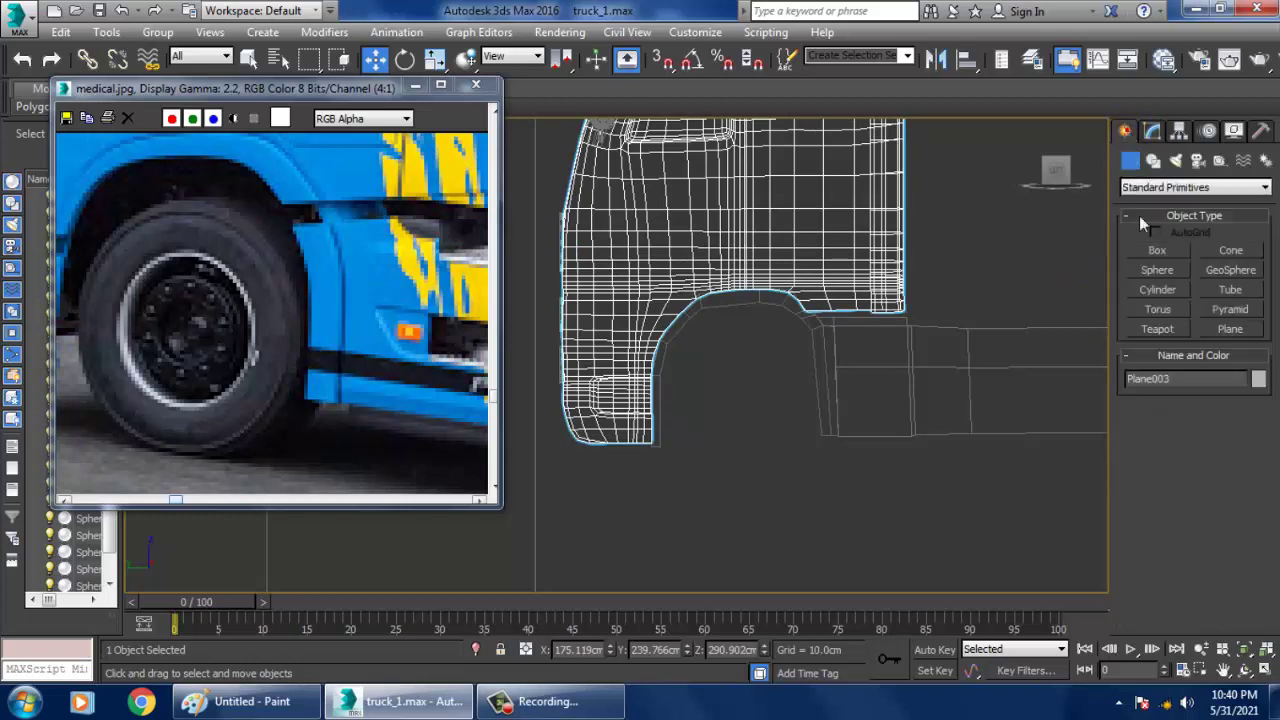
click(1231, 290)
drag(747, 411, 803, 466)
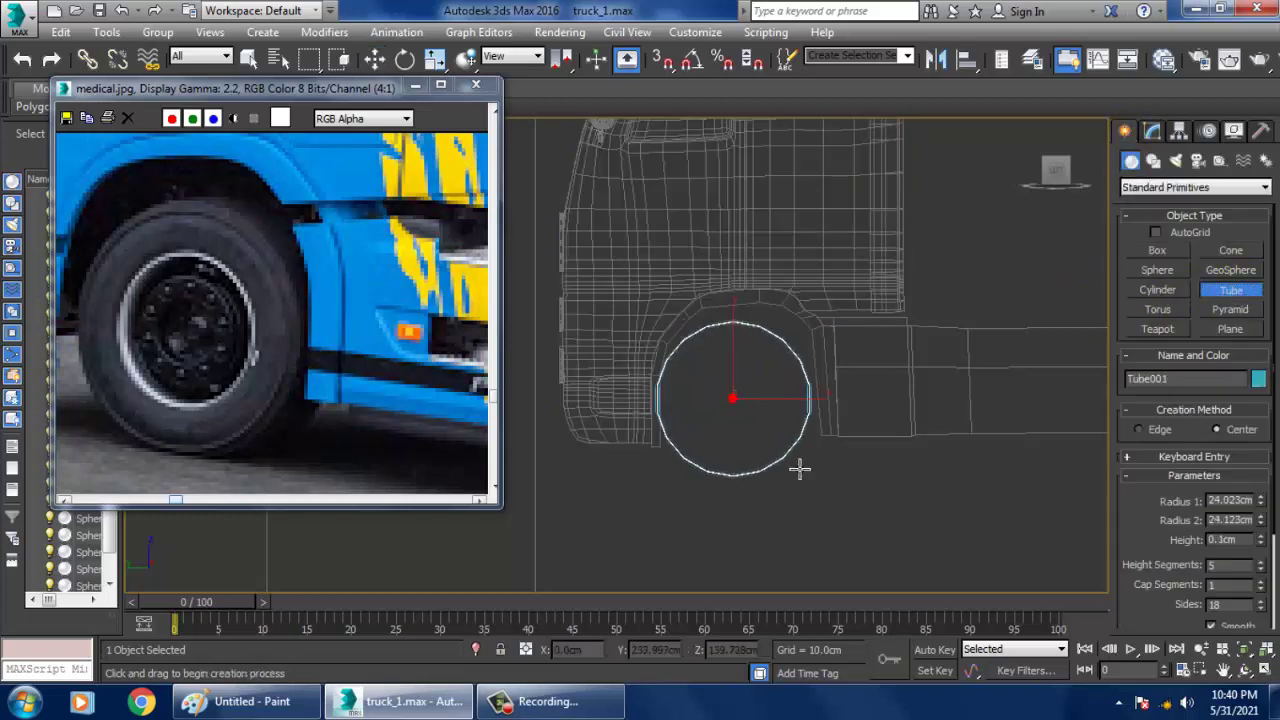
click(803, 466)
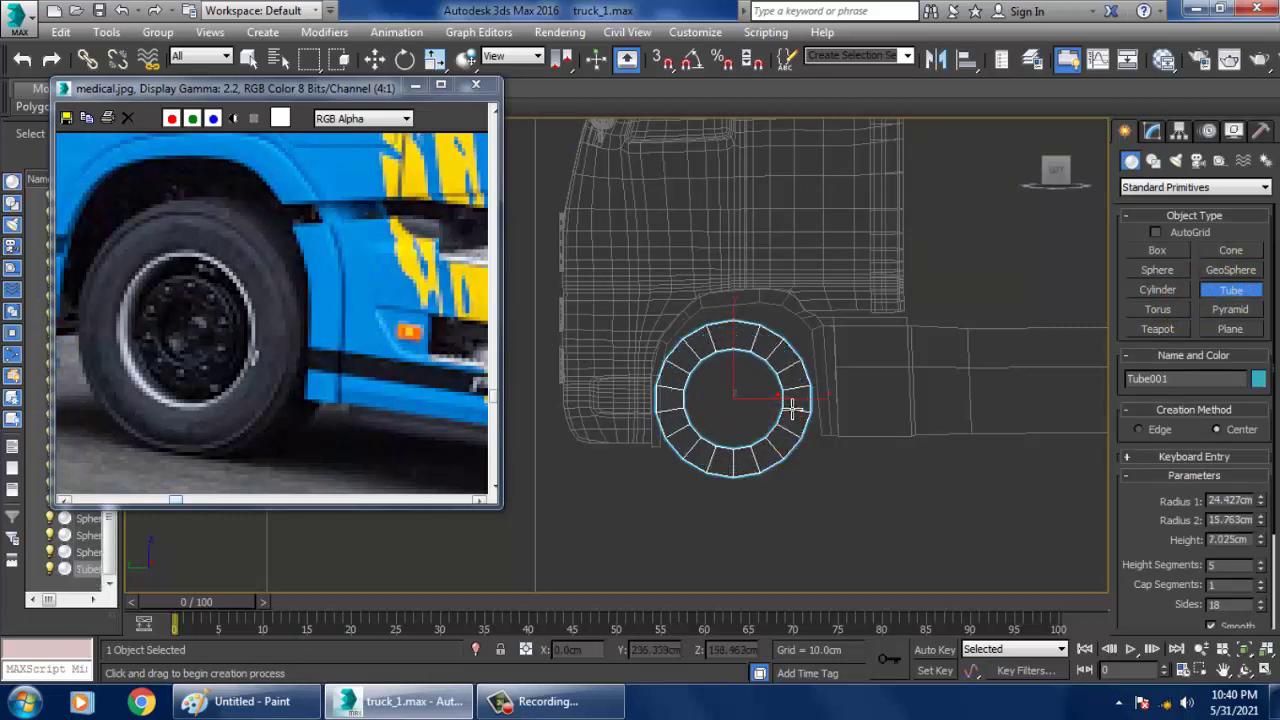
key(w)
drag(811, 414, 814, 414)
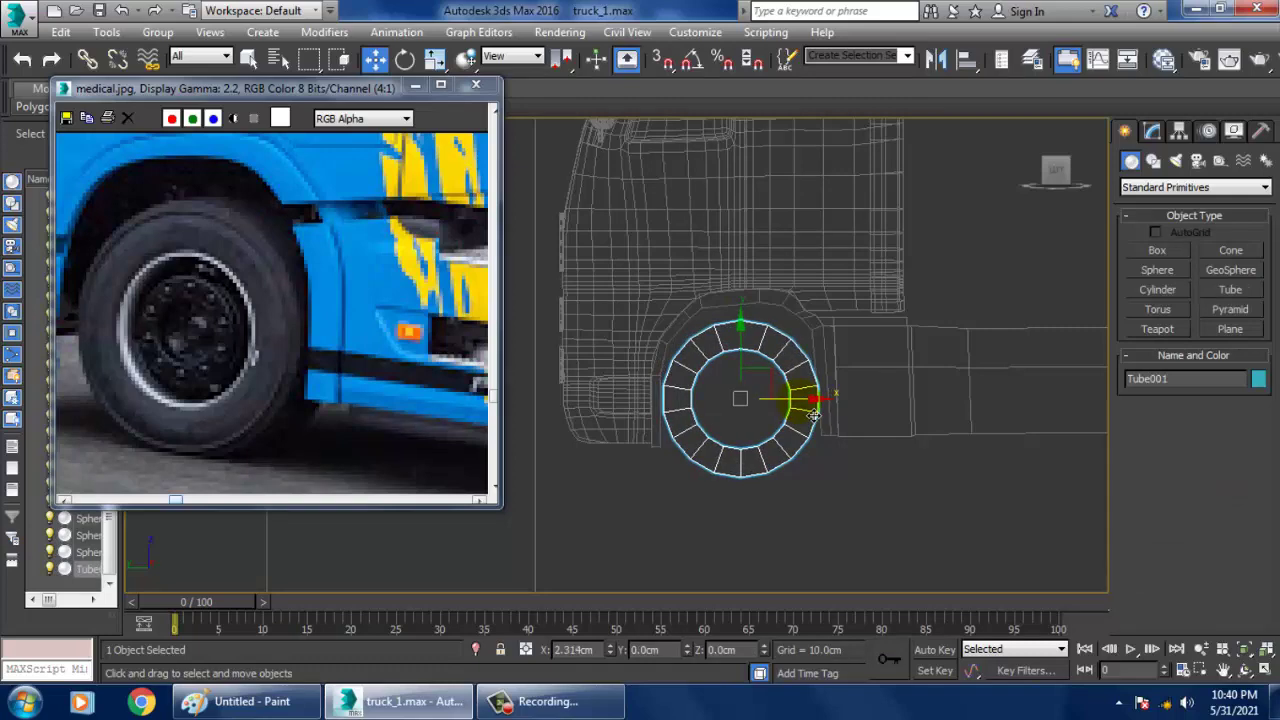
Set the wheel tube's number of sides to 24.
key(alt+w)
middle_drag(898, 490, 737, 423)
key(alt+w)
key(z)
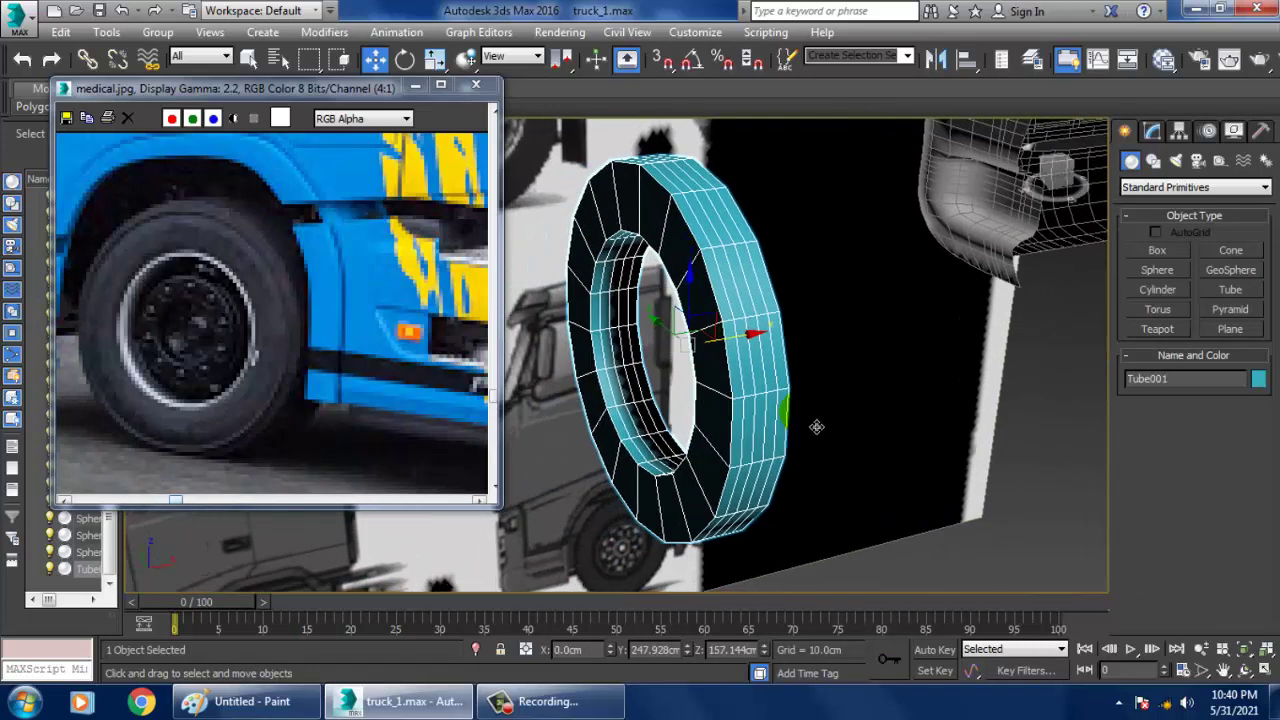
click(1156, 133)
alt+middle_drag(1010, 300, 1067, 345)
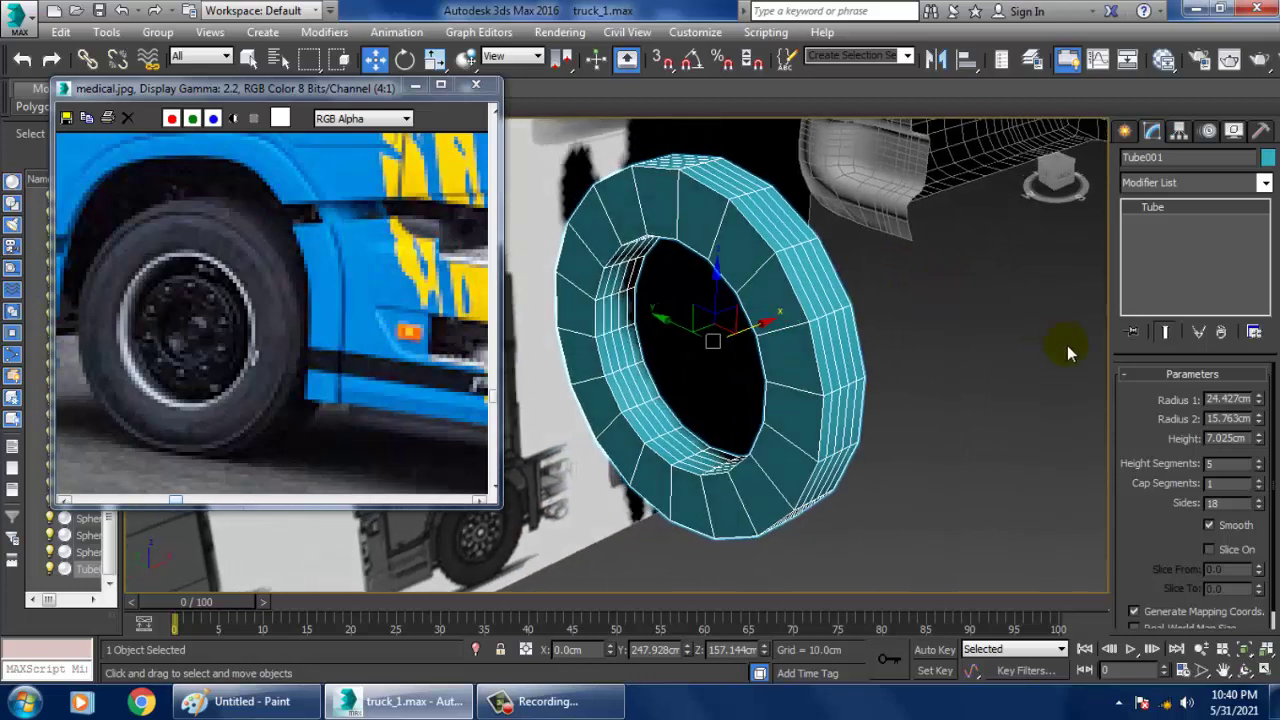
click(1260, 500)
click(1260, 500)
click(1260, 500)
click(1260, 500)
click(1260, 500)
click(1260, 500)
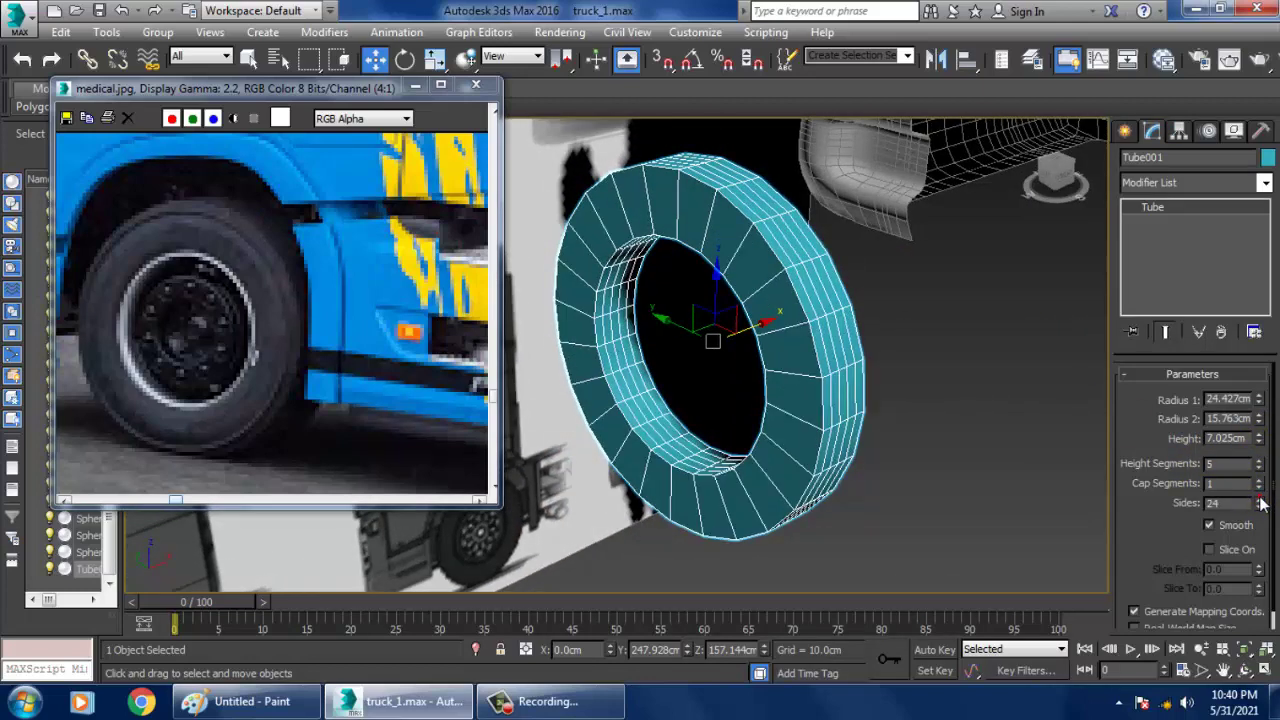
Try a tube height of about 16.2 cm with 3 height segments, and delete the tube.
drag(1262, 468, 1231, 312)
key(ctrl+z)
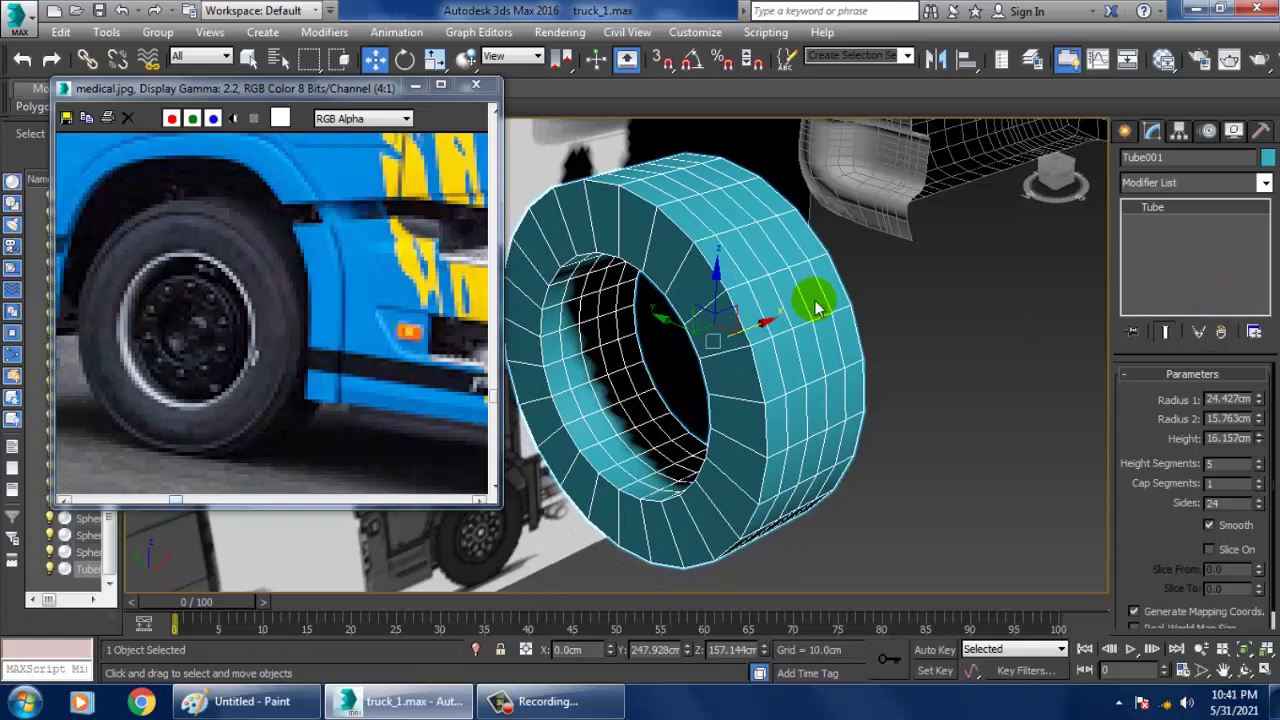
alt+middle_drag(814, 294, 993, 288)
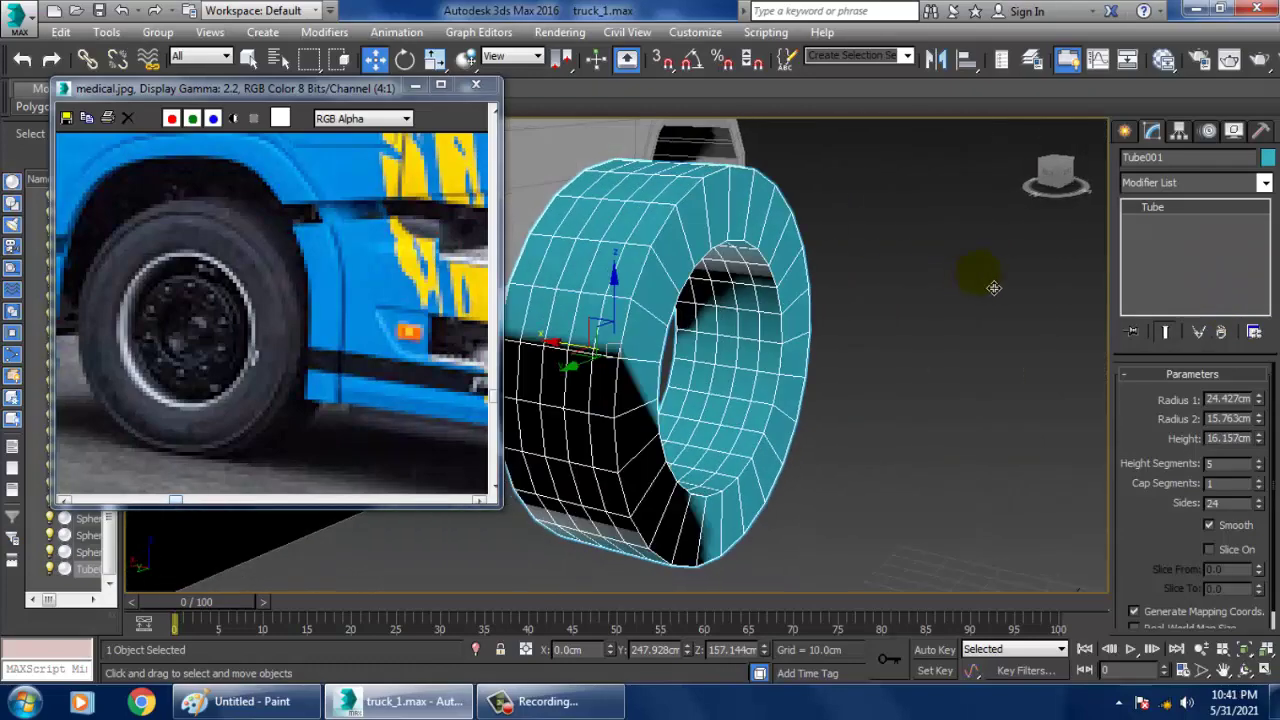
click(1258, 468)
click(1258, 468)
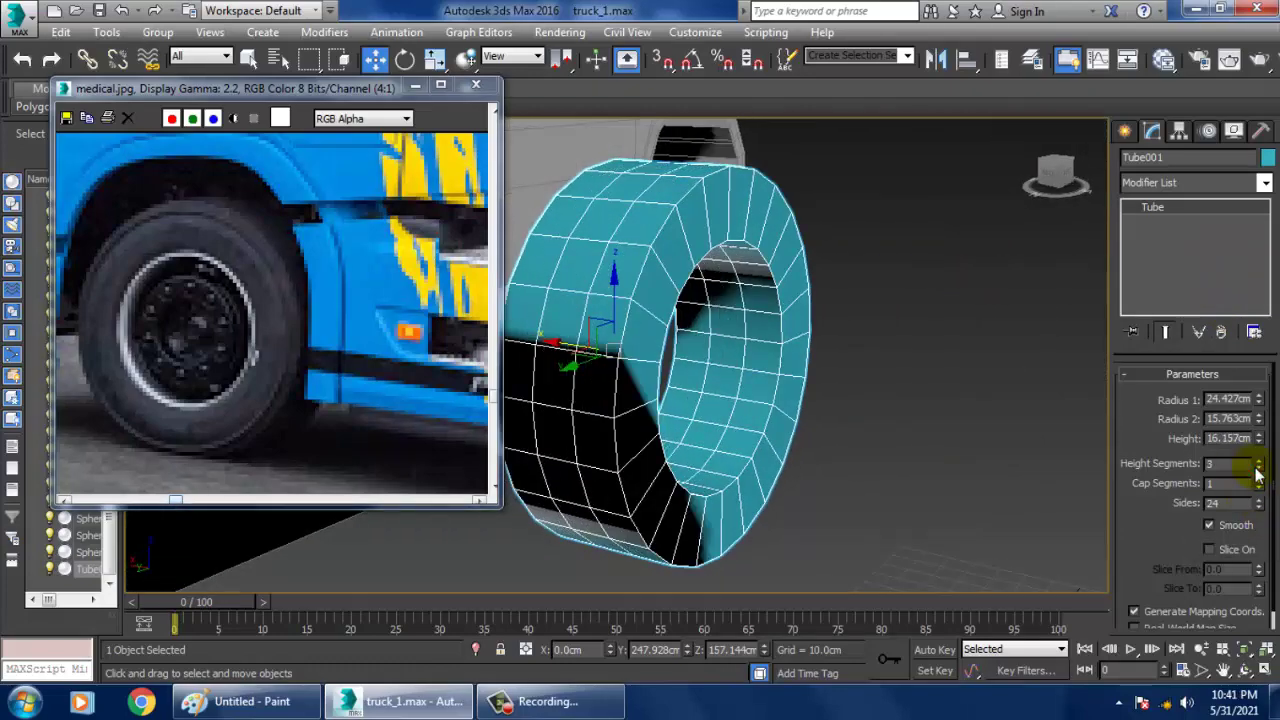
alt+middle_drag(887, 394, 901, 363)
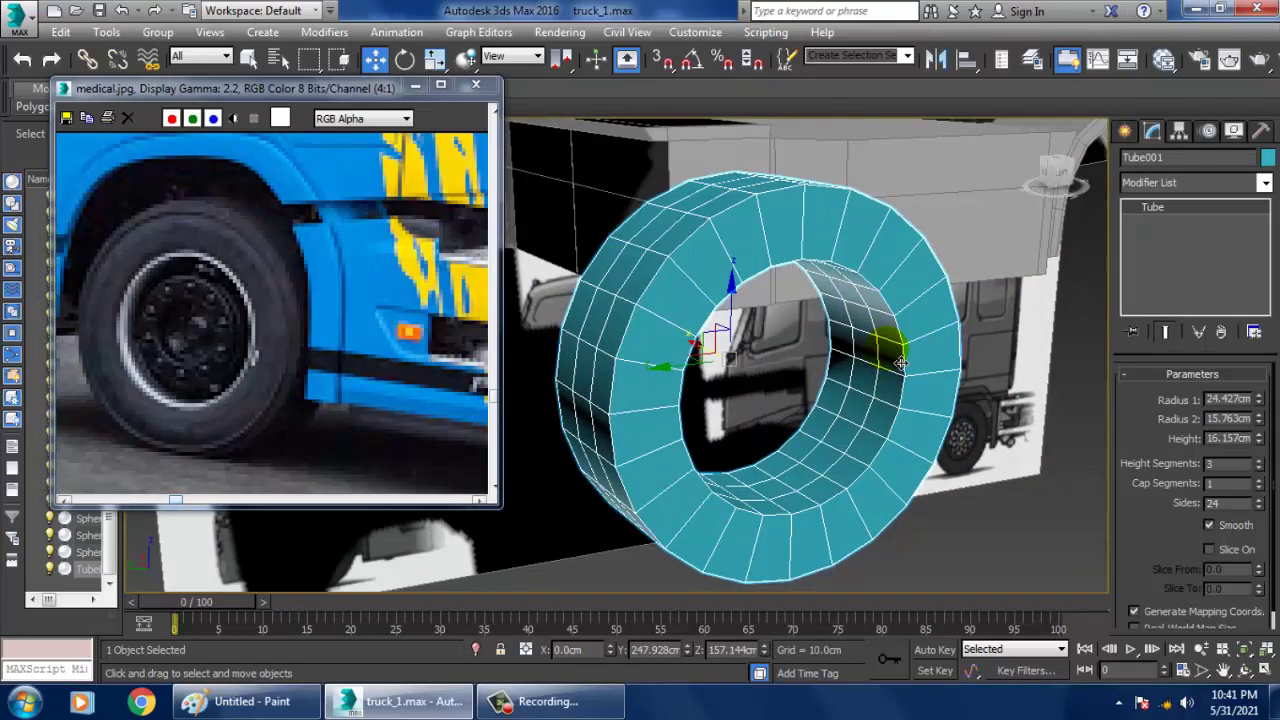
key(Delete)
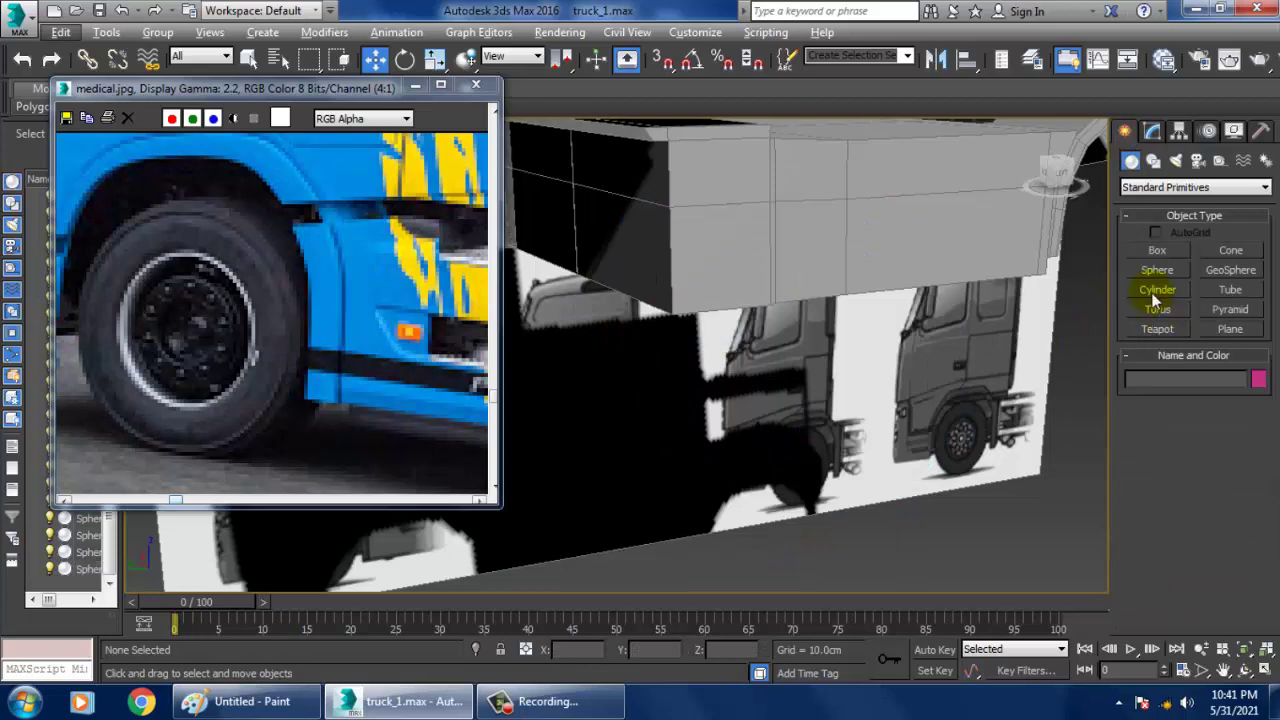
Draw a cylinder in the front wheel arch in the left view, about 23.9 cm in radius and 3.8 cm high.
click(1153, 291)
key(alt+w)
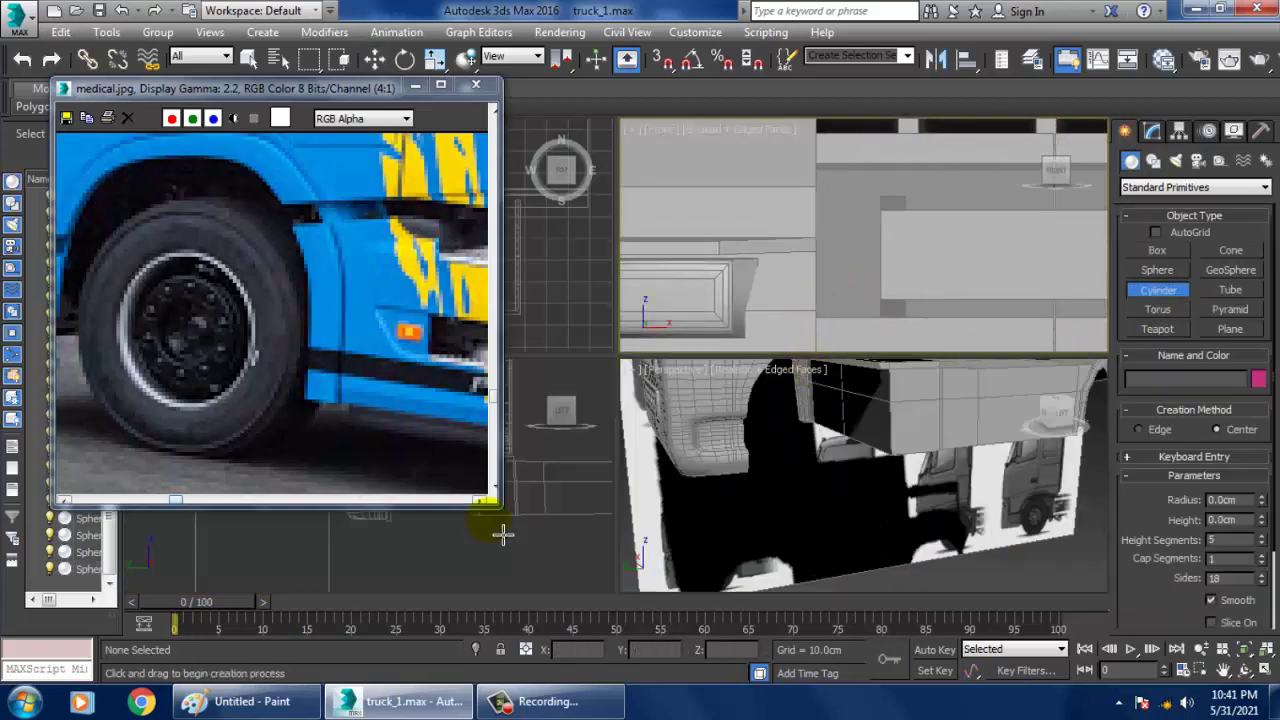
middle_click(508, 533)
key(alt+w)
scroll(676, 388, down, 5)
middle_drag(685, 382, 863, 417)
scroll(768, 378, up, 5)
middle_drag(768, 378, 777, 432)
drag(772, 420, 847, 487)
click(832, 438)
key(w)
key(alt+w)
middle_click(860, 471)
key(z)
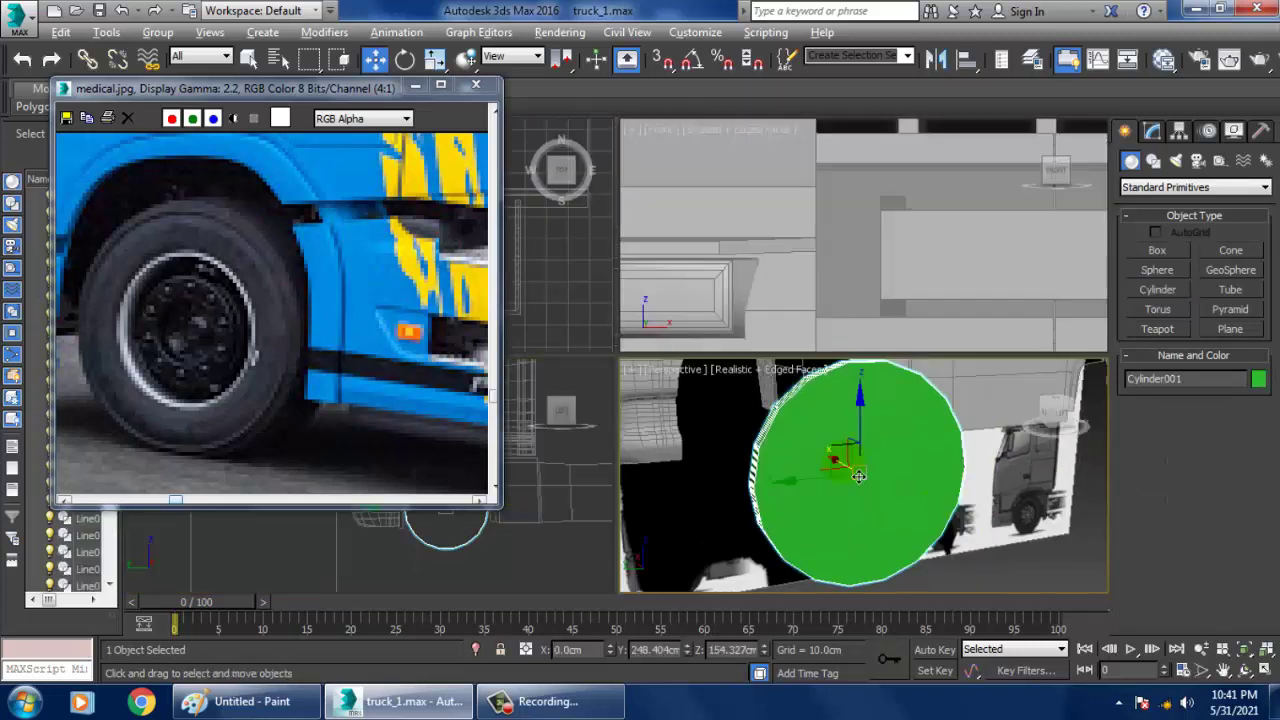
key(alt+w)
alt+middle_drag(860, 471, 700, 360)
Set the wheel cylinder to 24 sides and increase its height to about 14.4 cm.
click(1153, 133)
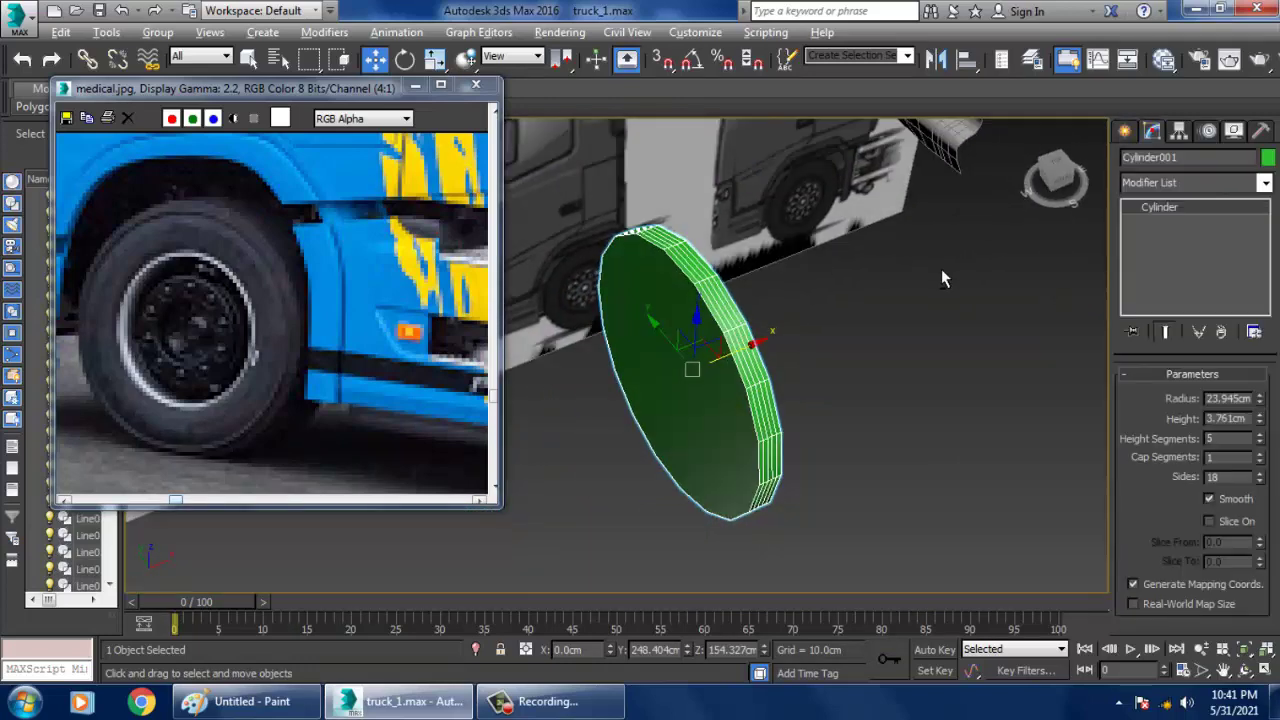
alt+middle_drag(941, 269, 954, 278)
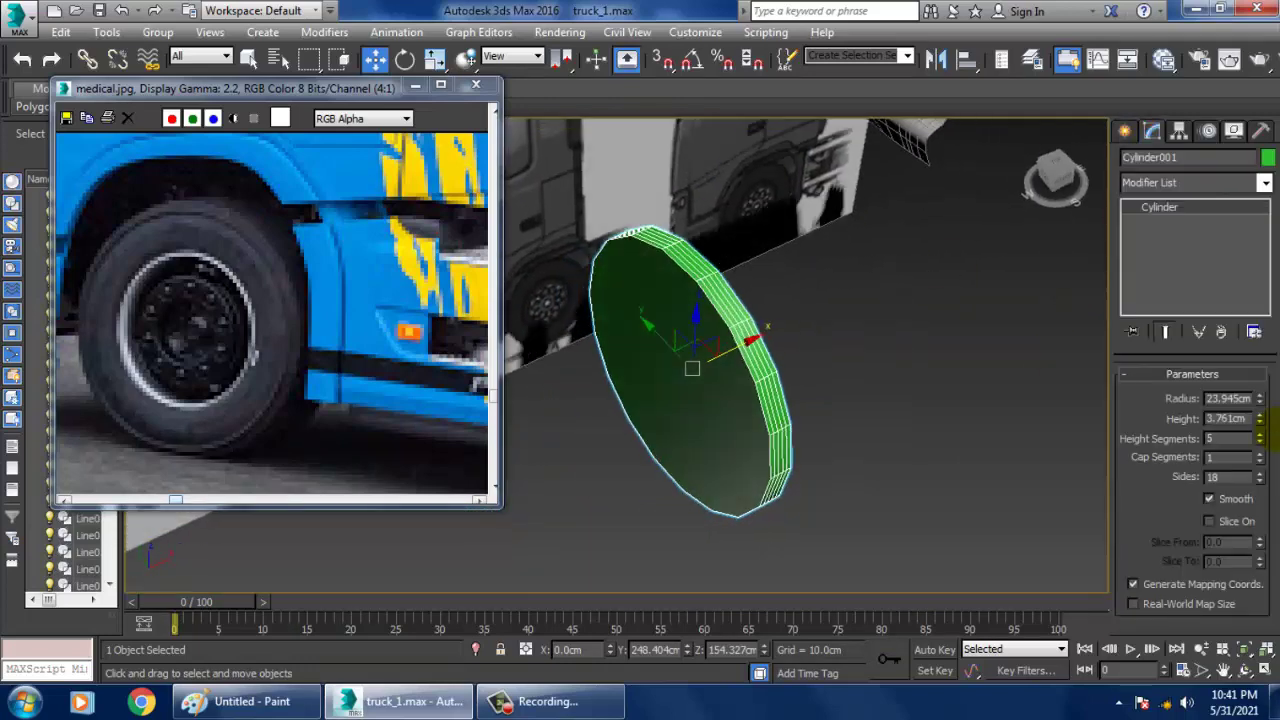
click(1261, 473)
click(1261, 473)
click(1261, 473)
click(1261, 473)
click(1261, 473)
click(1261, 473)
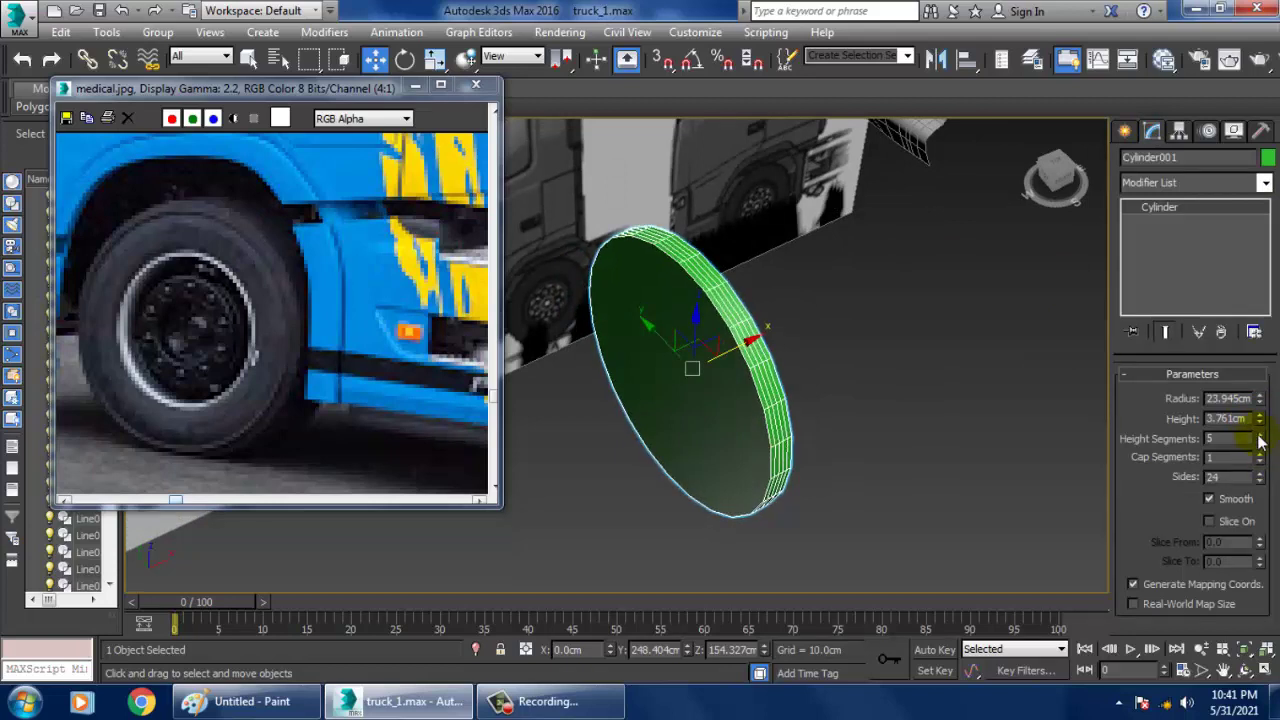
drag(1262, 421, 1258, 340)
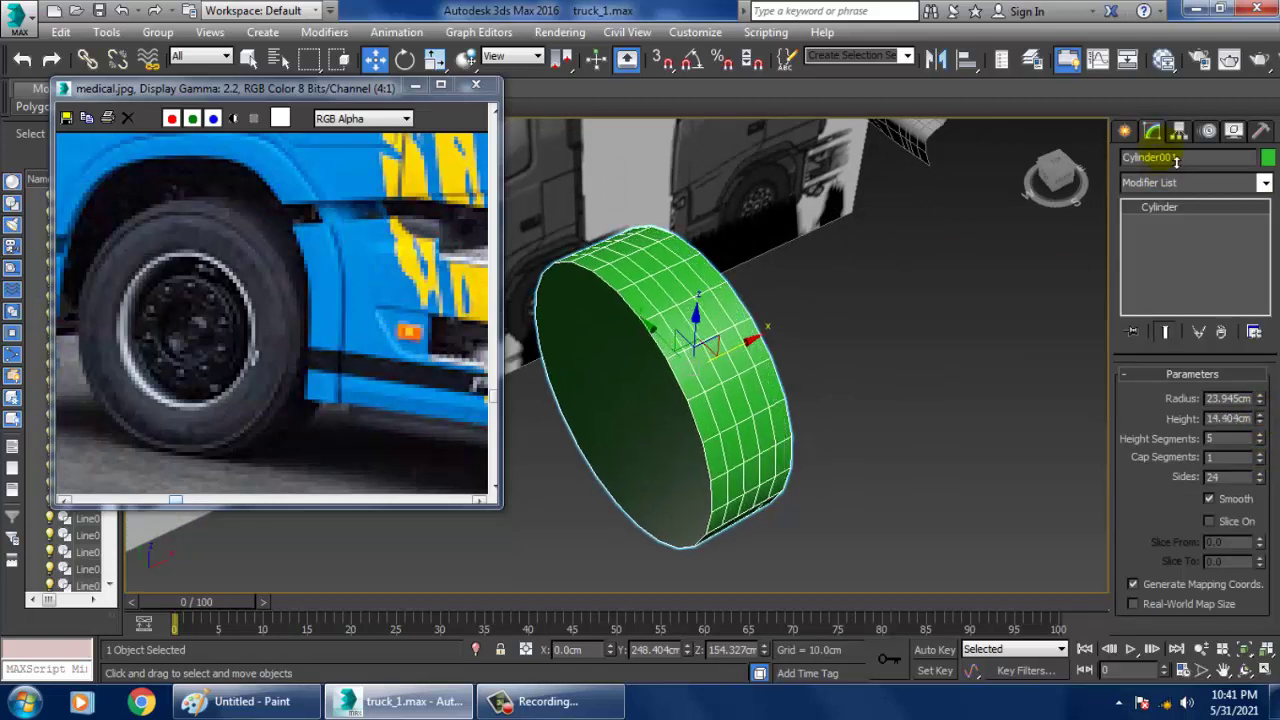
Give the wheel cylinder 3 height segments and 2 cap segments.
alt+middle_drag(1044, 256, 1000, 476)
click(1259, 442)
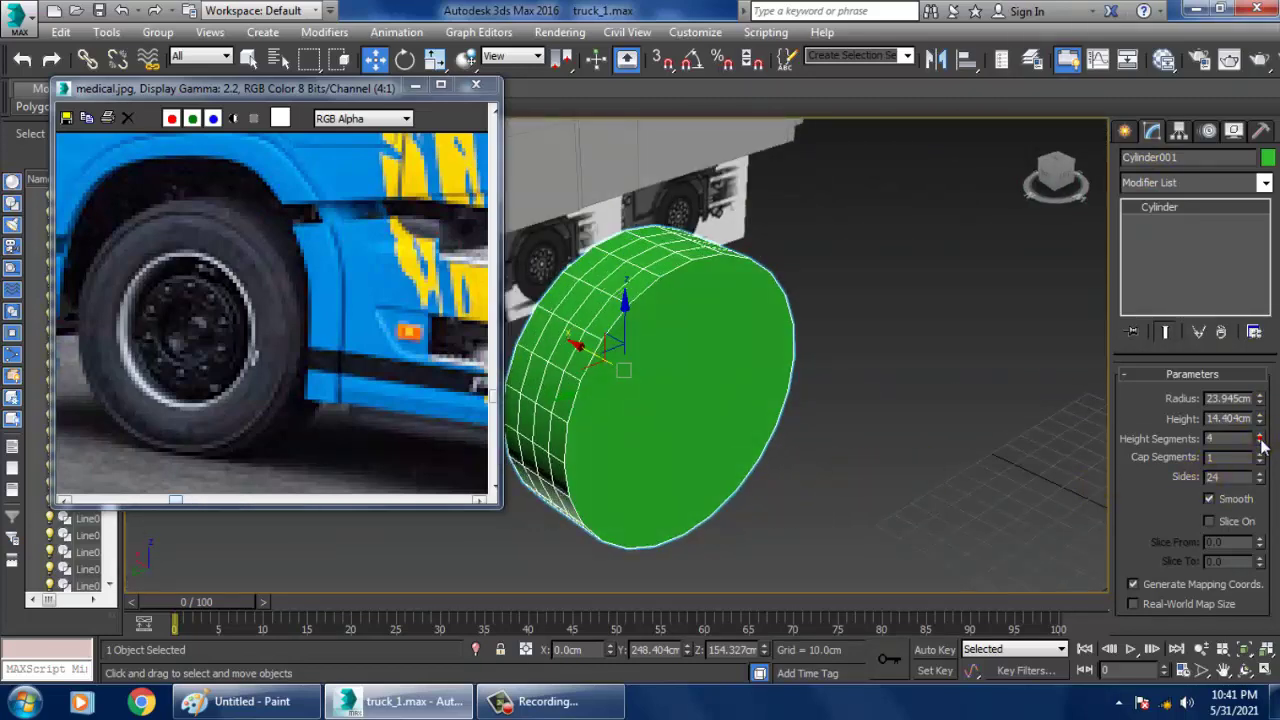
click(1259, 442)
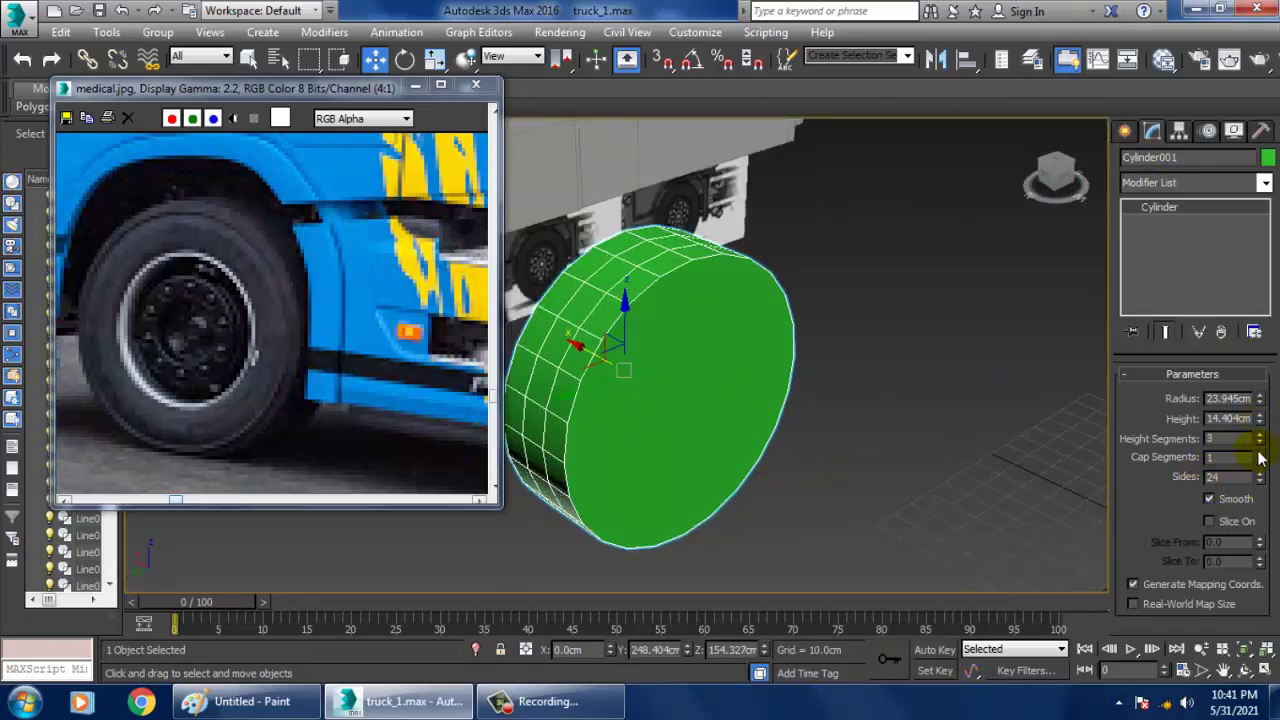
click(1260, 454)
click(1260, 454)
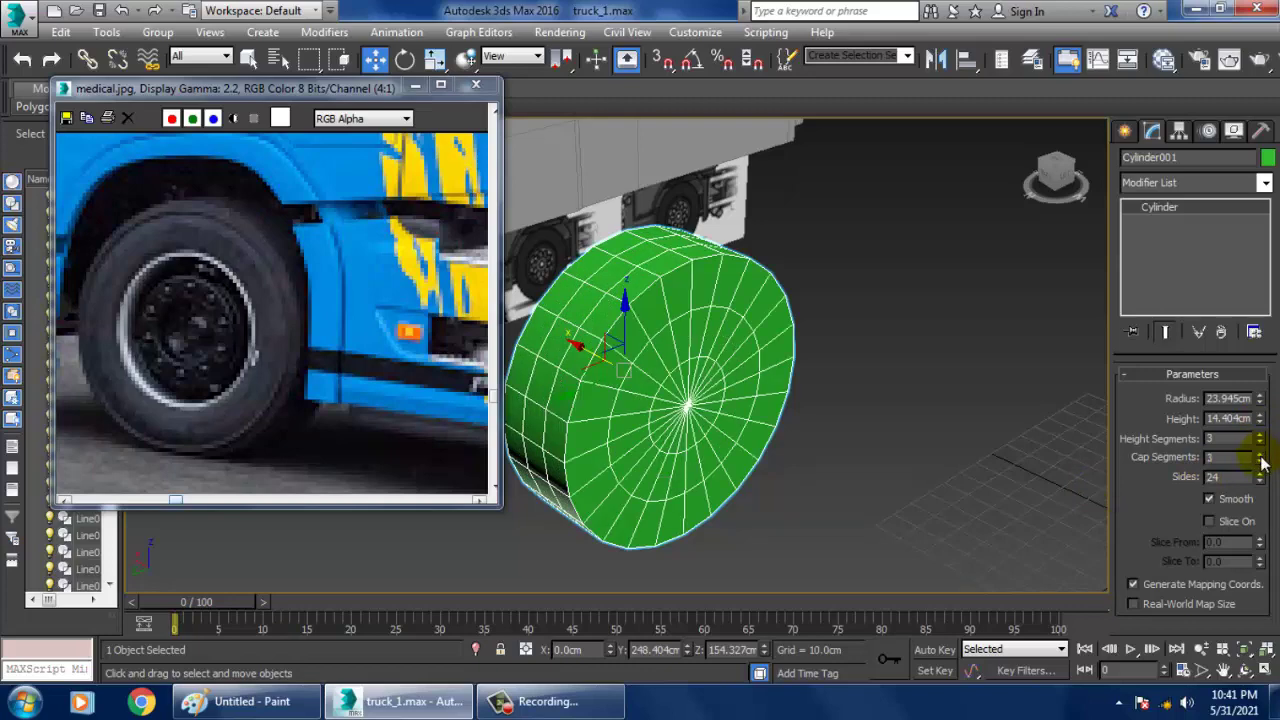
click(1260, 461)
Convert the wheel cylinder to an editable poly.
alt+middle_drag(934, 420, 745, 260)
right_click(738, 249)
mouse_move(847, 438)
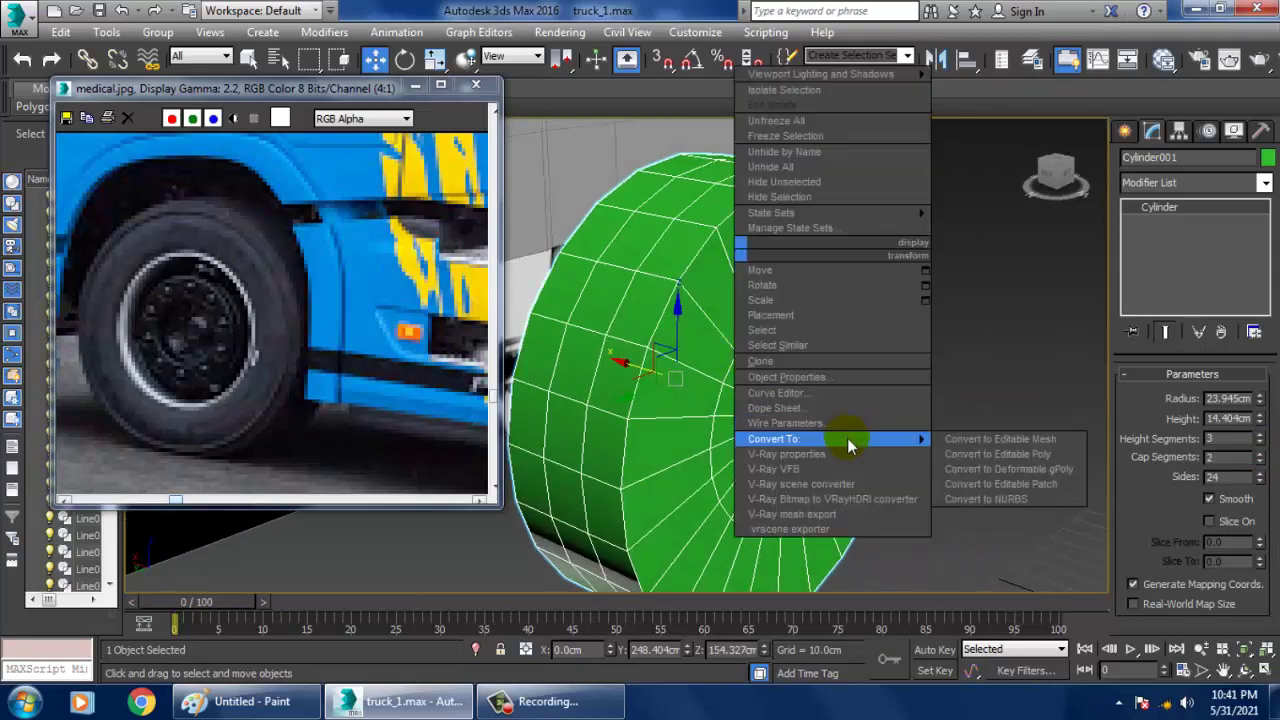
click(1000, 454)
mouse_move(963, 423)
alt+middle_down()
mouse_move(931, 409)
mouse_move(960, 399)
alt+middle_up()
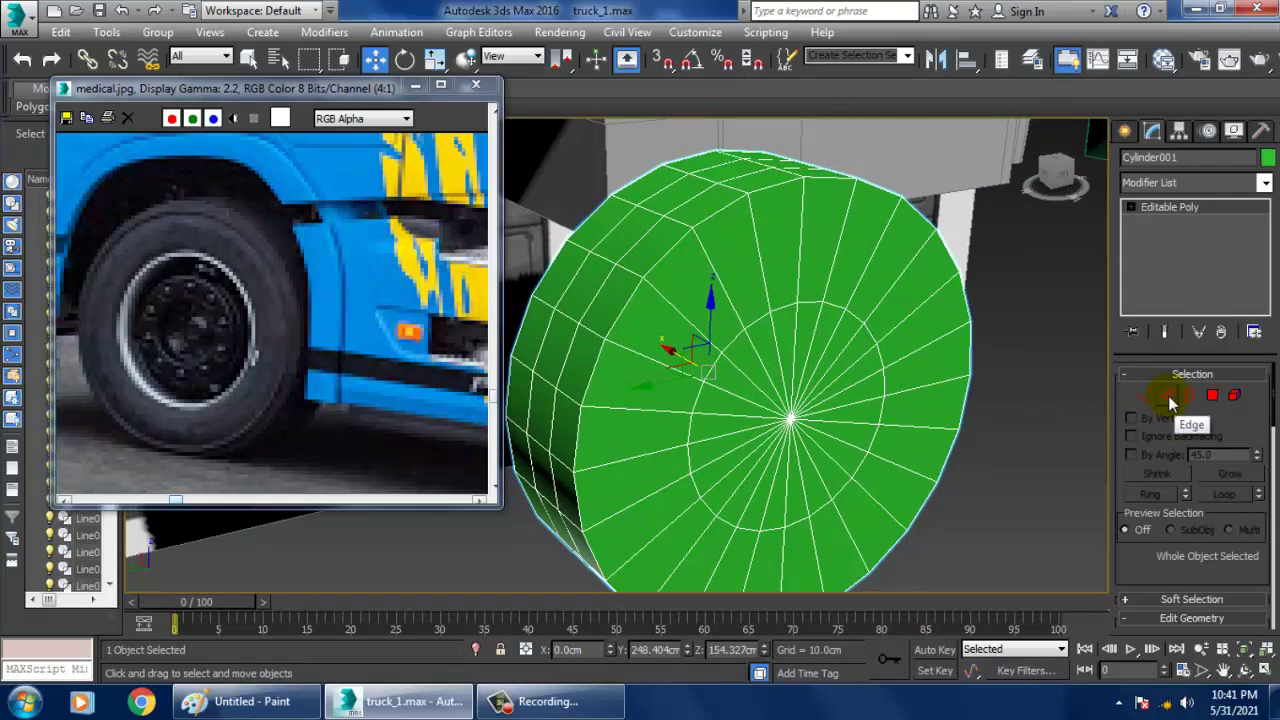
click(1205, 206)
key(1)
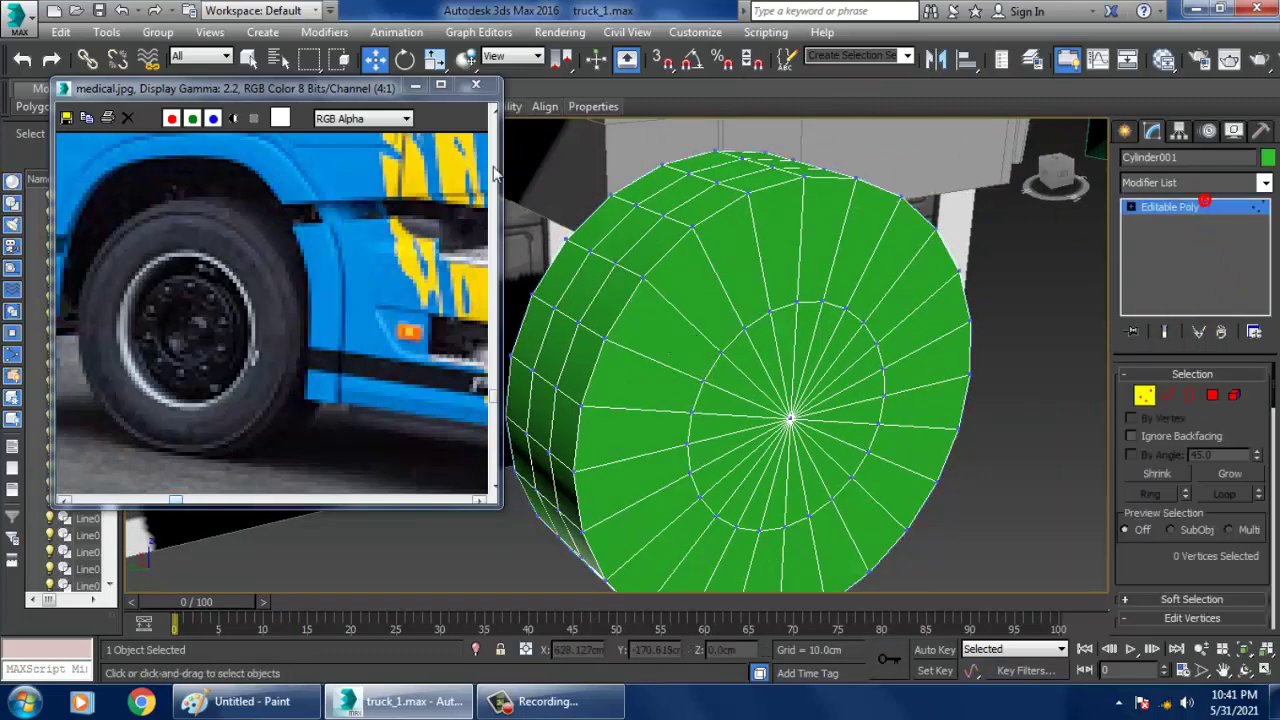
click(1203, 206)
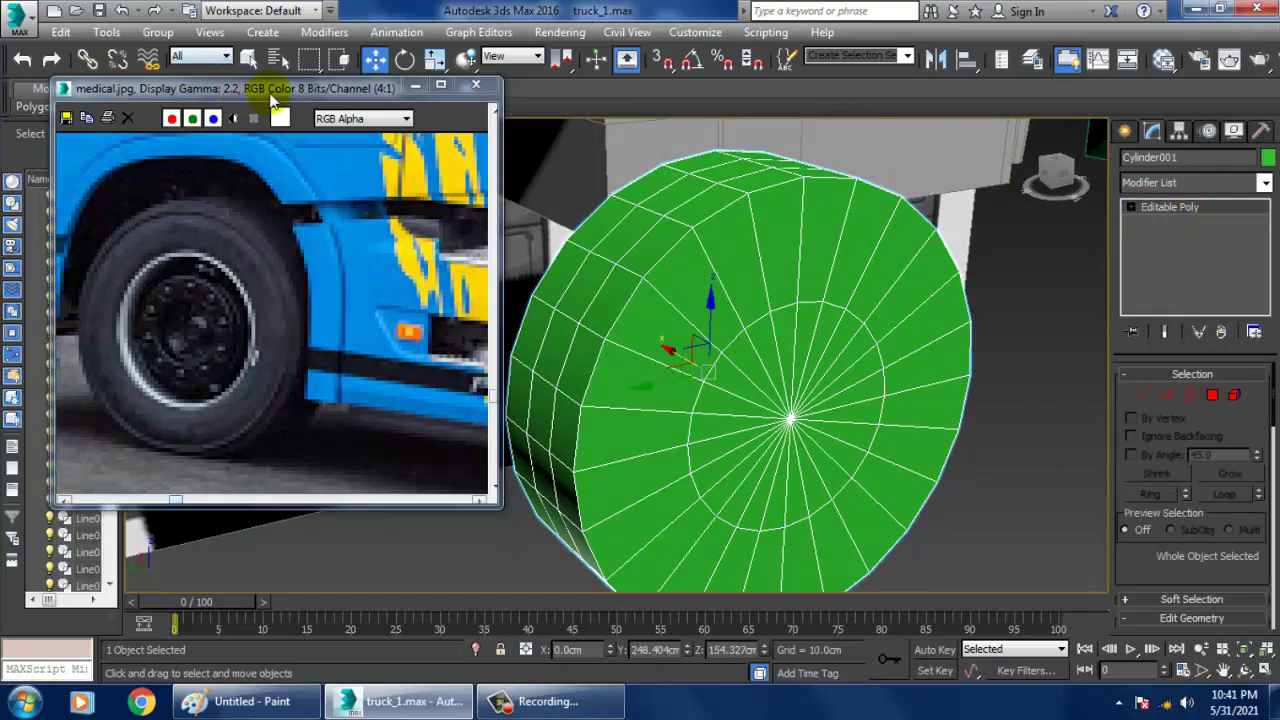
Expand the polygon modeling tools and insert an edge loop with Swift Loop midway across the outer band of the wheel's face.
drag(270, 95, 263, 155)
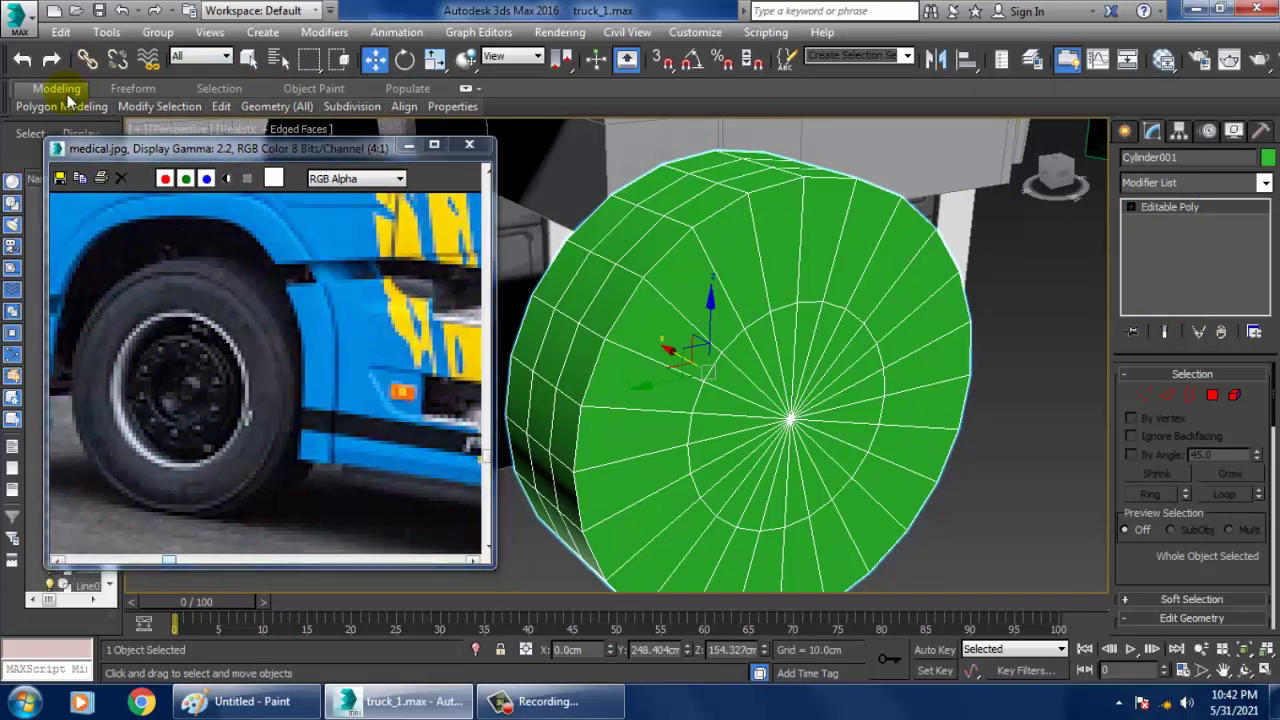
double_click(68, 100)
click(680, 113)
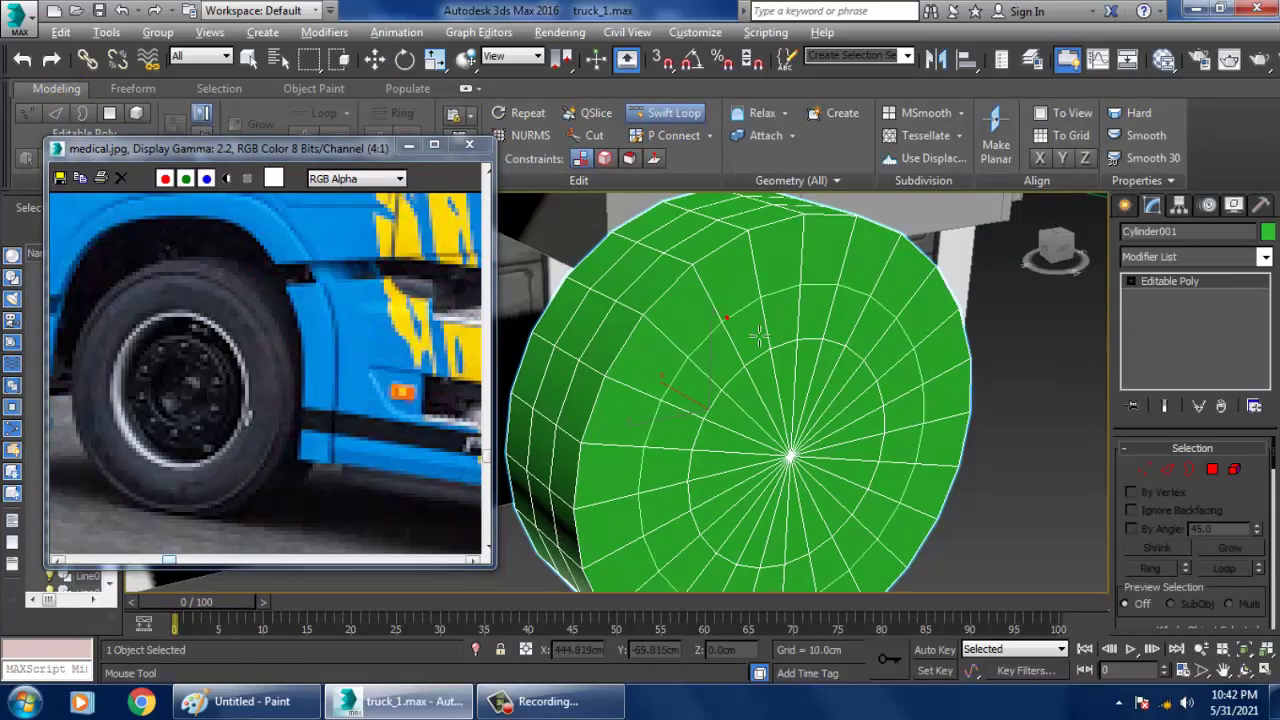
alt+middle_drag(759, 336, 769, 348)
right_click(769, 348)
Pull the new edge loop about 2 cm outward from the wheel's face along X to bulge the tyre sidewall.
key(2)
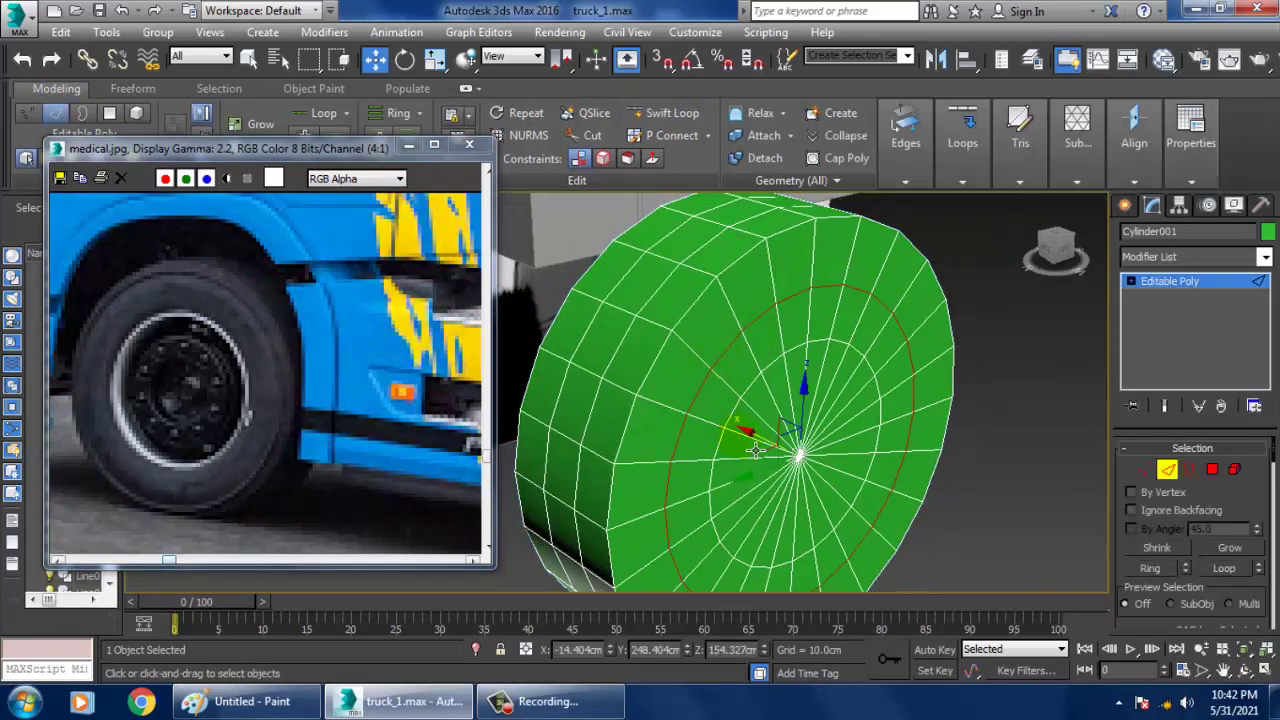
drag(763, 446, 778, 449)
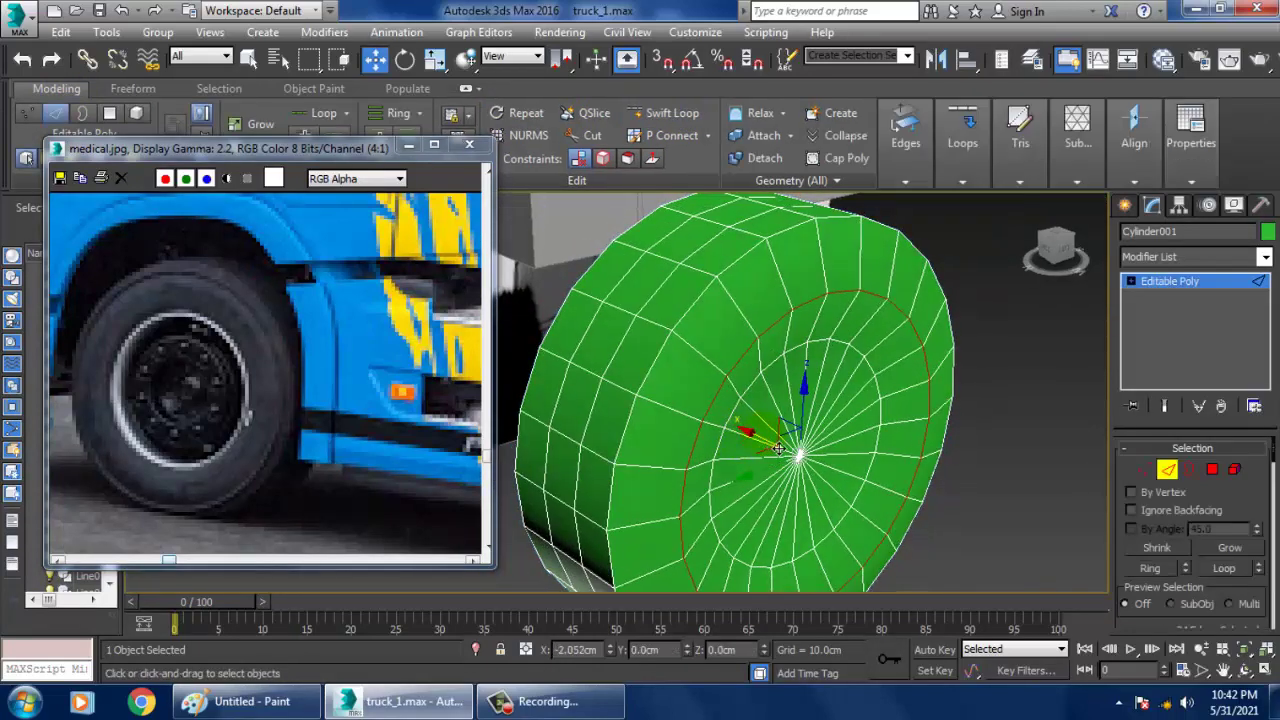
alt+middle_drag(778, 449, 775, 373)
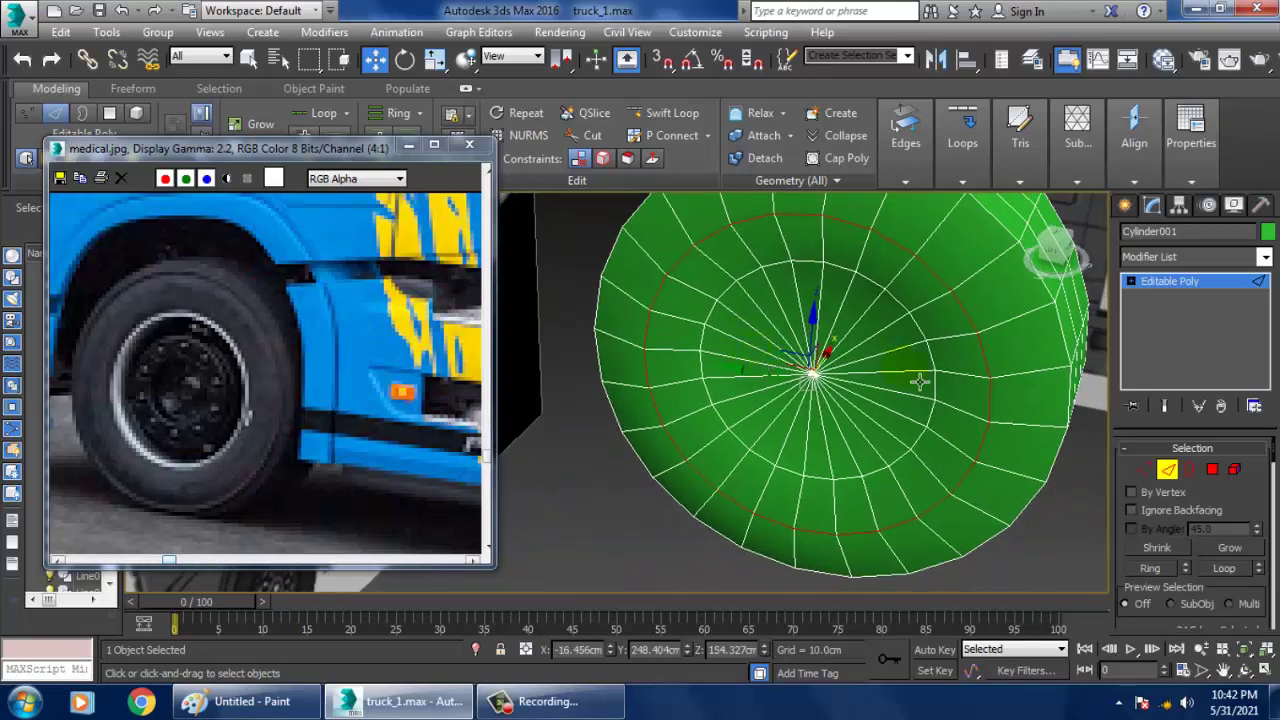
alt+middle_drag(919, 380, 1155, 375)
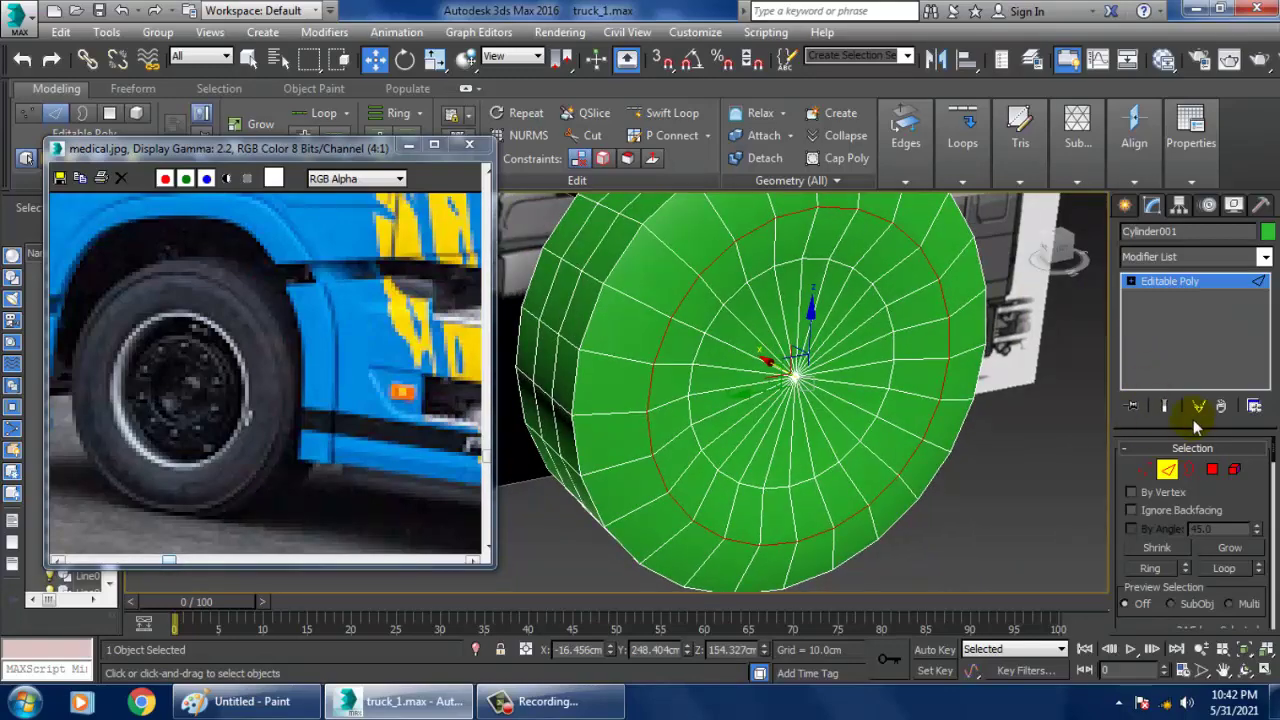
Insert another Swift Loop edge loop between the bulged sidewall loop and the inner cap ring.
click(672, 115)
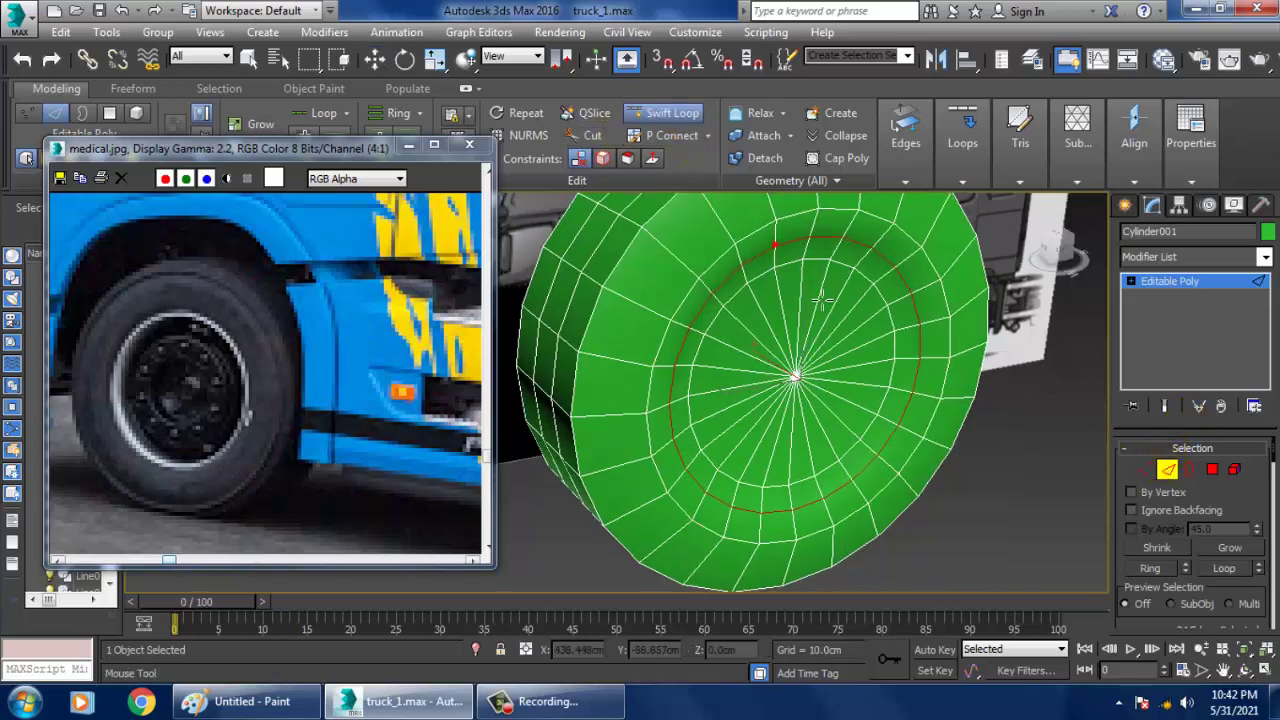
scroll(822, 300, up, 3)
right_click(821, 298)
Ring-select the short edges between the new loop and the inner cap ring, and switch to the polygon band they bound.
alt+middle_drag(871, 323, 843, 279)
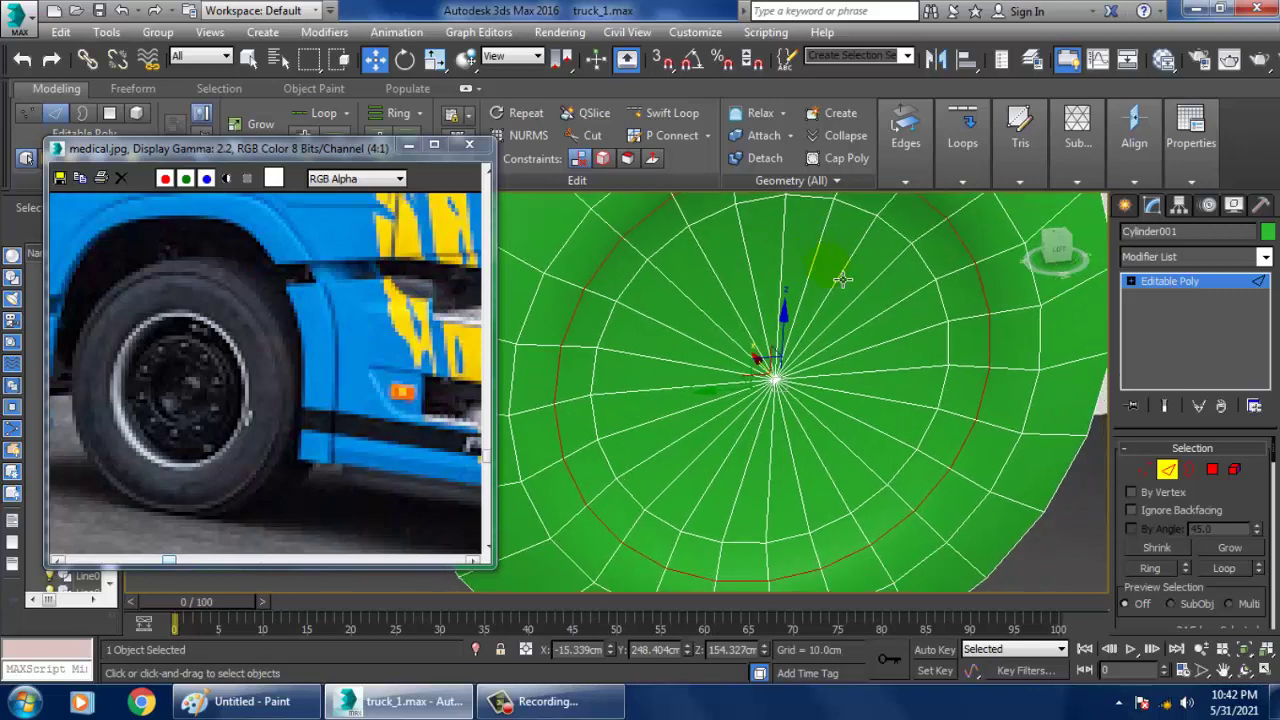
middle_drag(923, 319, 937, 345)
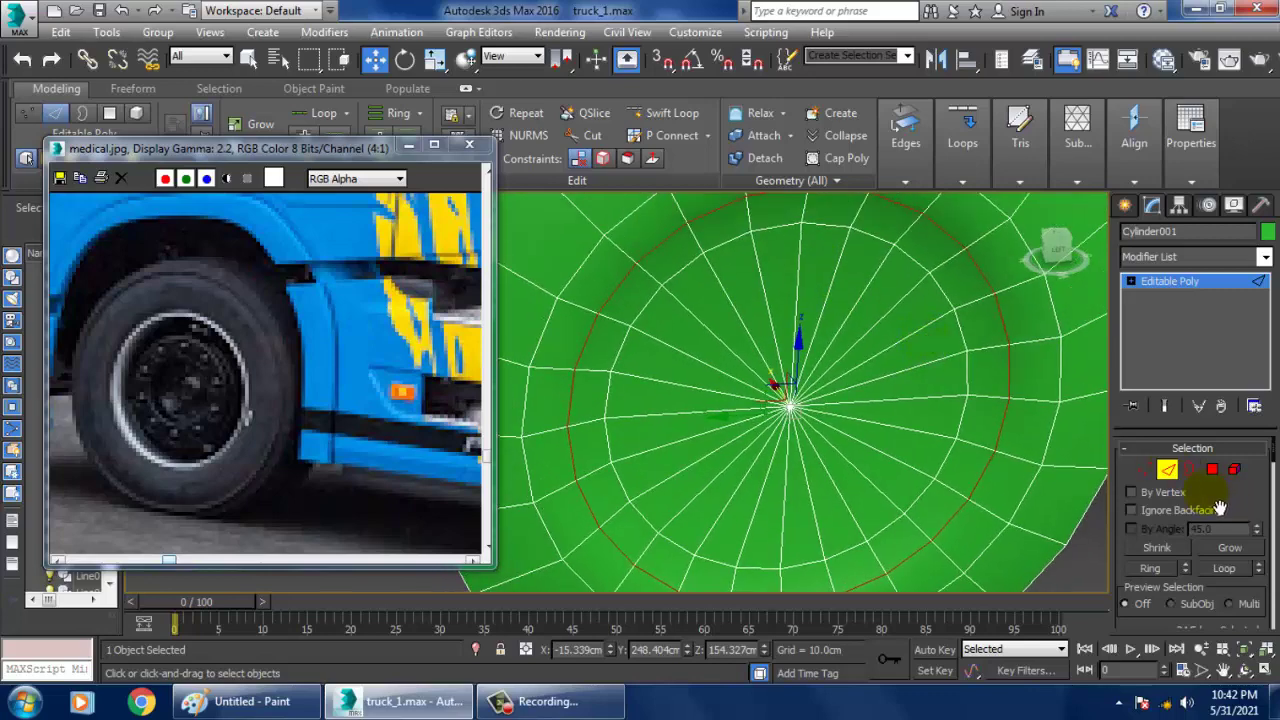
click(764, 233)
middle_drag(810, 304, 826, 334)
key(alt+r)
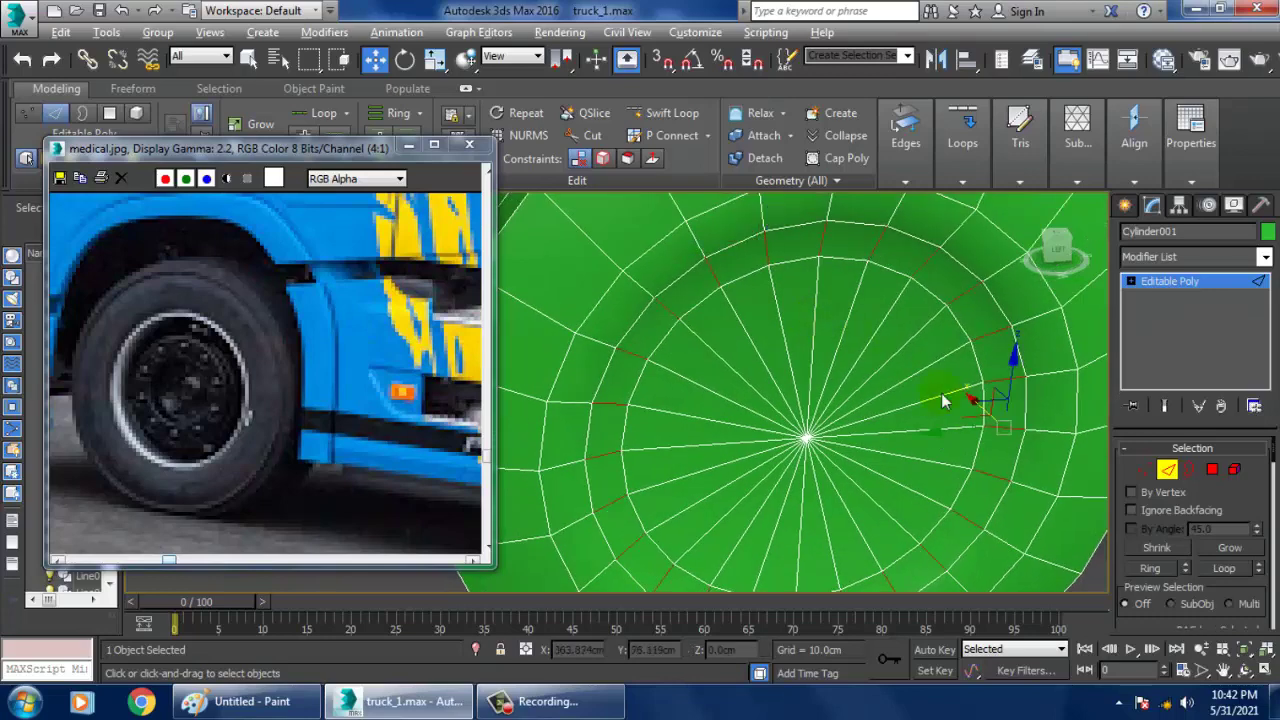
click(1213, 470)
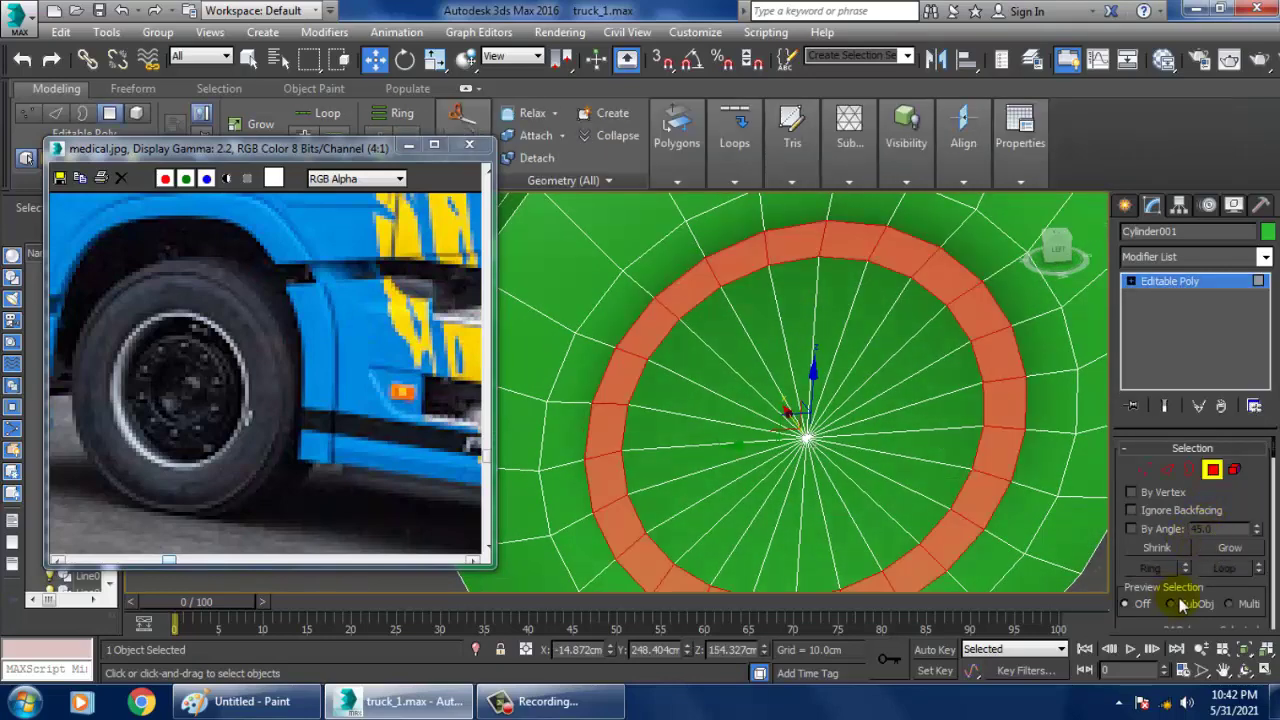
scroll(1163, 603, down, 5)
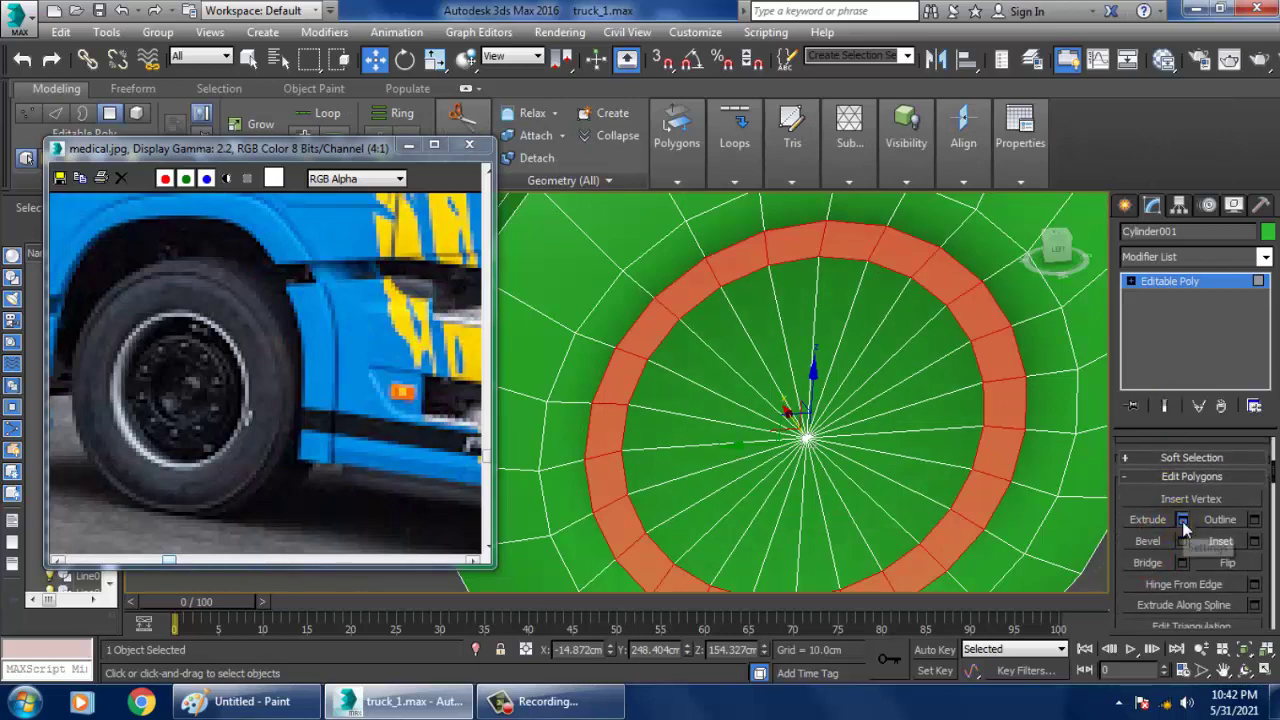
click(1183, 521)
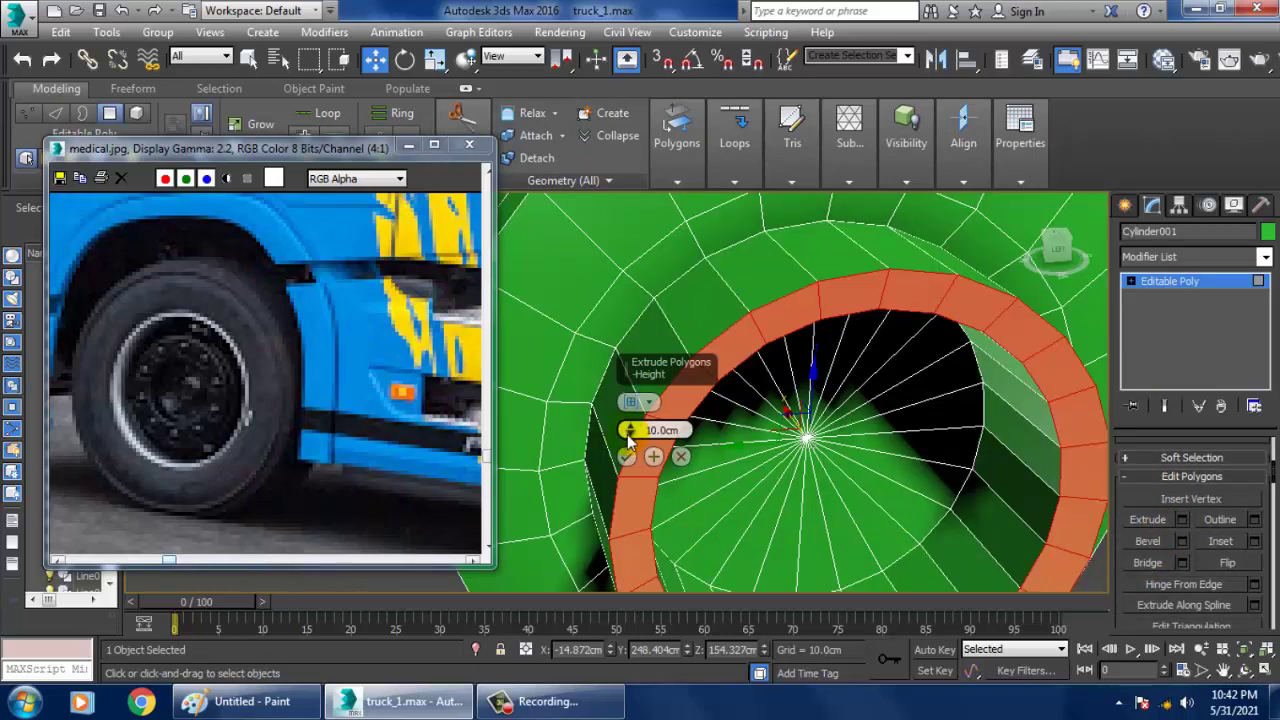
drag(628, 440, 683, 502)
click(680, 458)
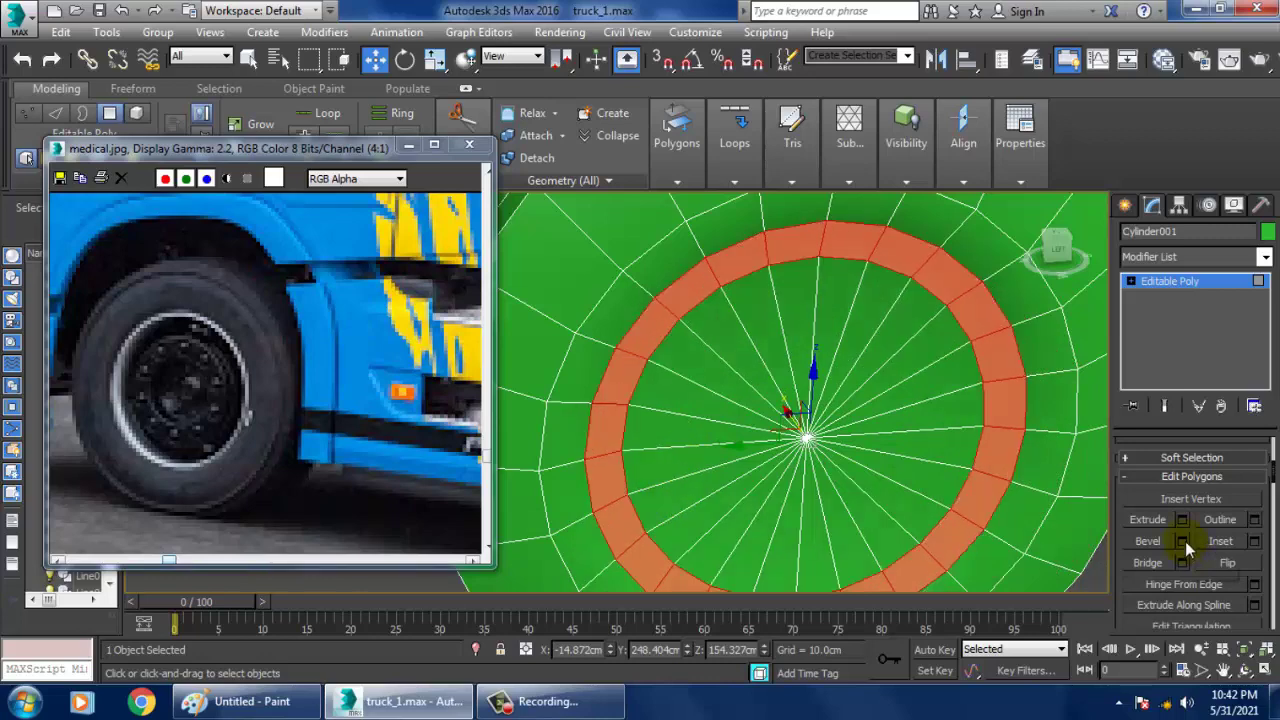
Bevel the selected polygon band inward with a height of -1.088 cm and a reduced outline to form the rim groove.
click(1183, 541)
drag(631, 438, 634, 366)
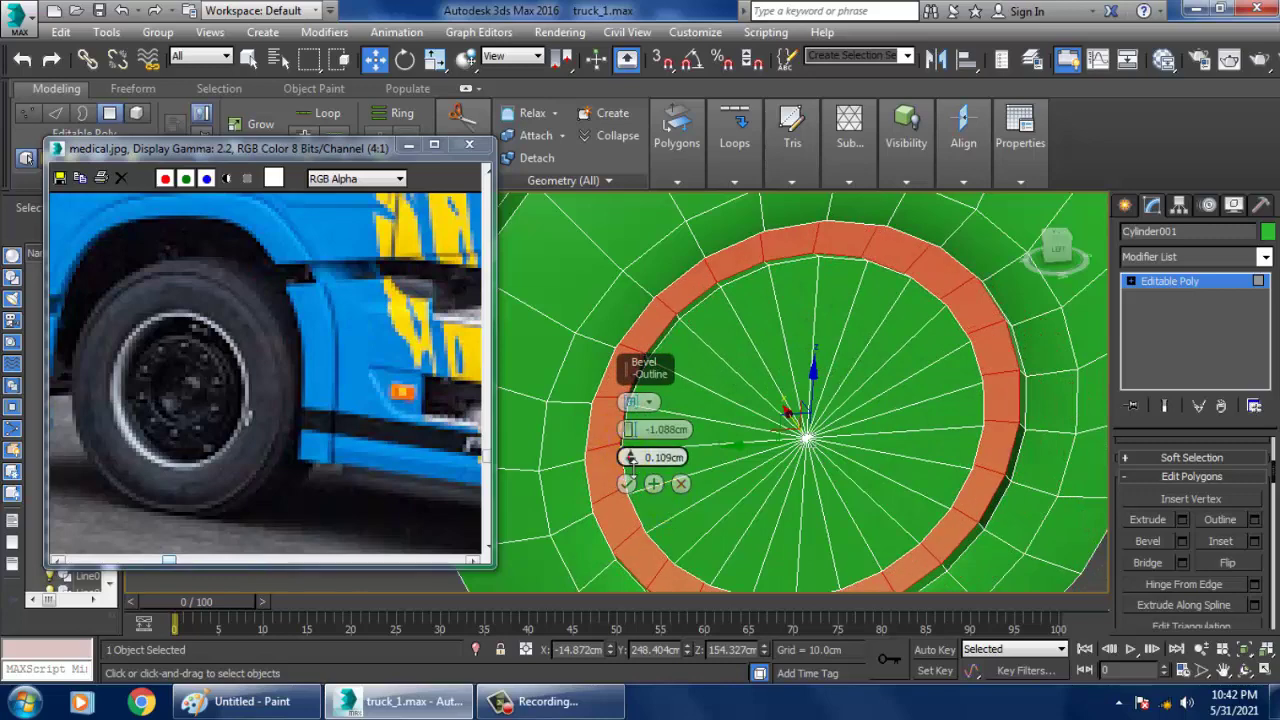
drag(633, 463, 635, 470)
click(627, 484)
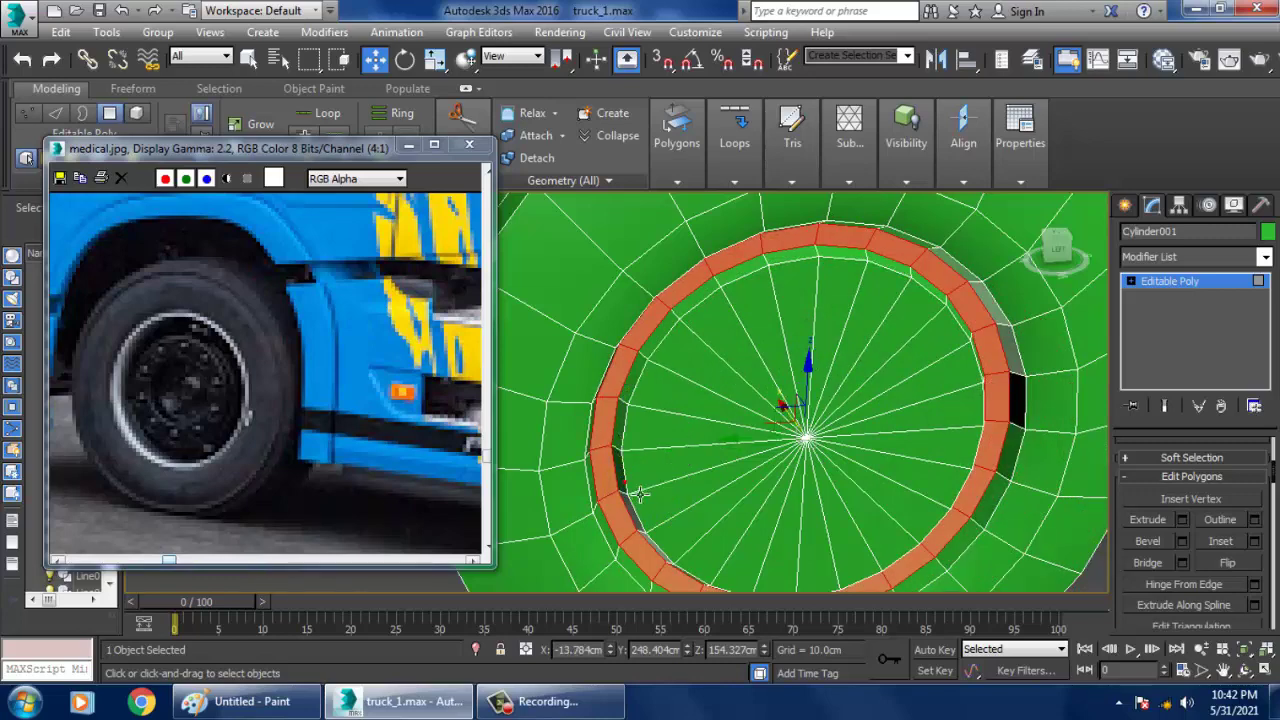
alt+middle_drag(627, 484, 865, 419)
click(1025, 478)
scroll(866, 448, up, 3)
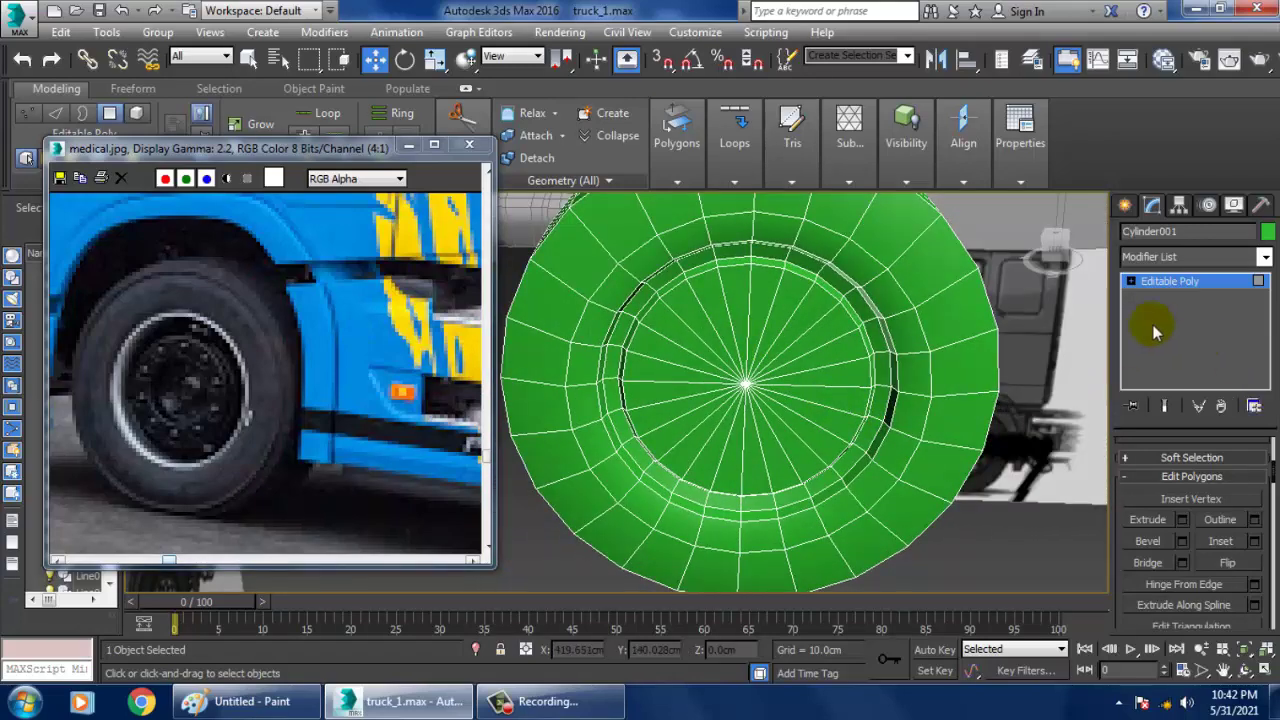
Select all 24 triangular polygons of the wheel's centre cap, working around the hub.
click(1132, 282)
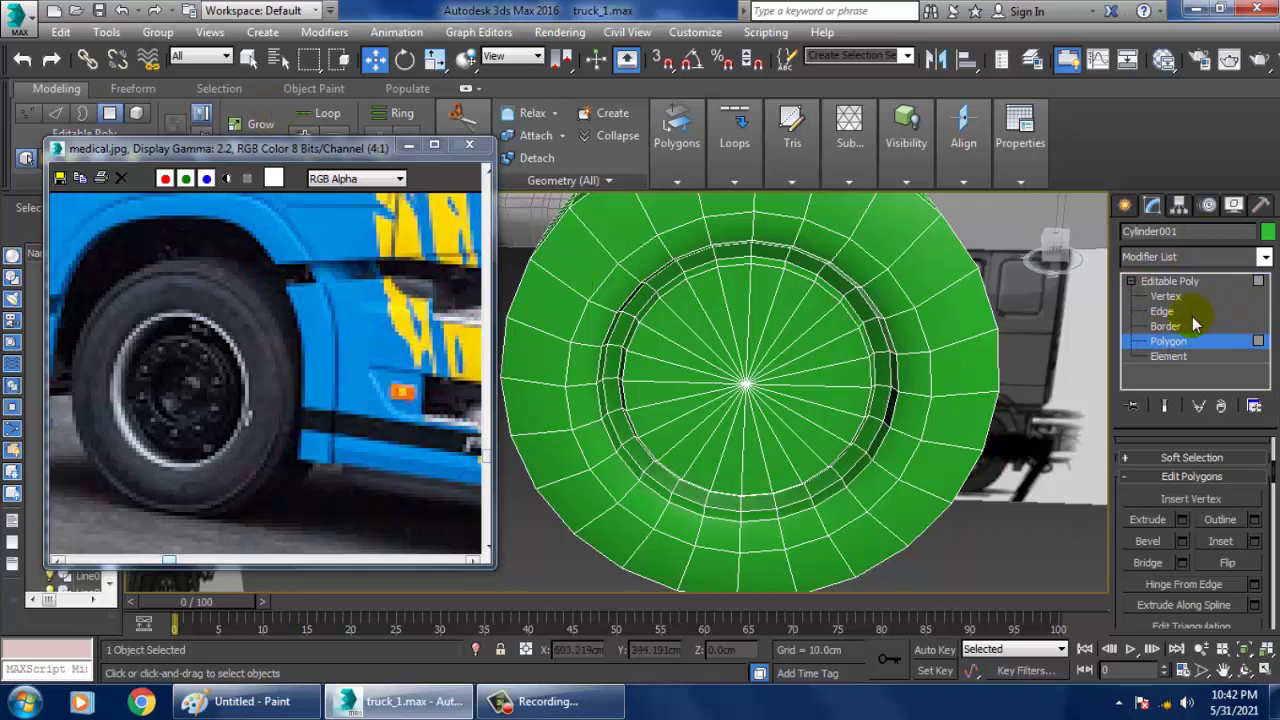
click(1162, 311)
click(763, 321)
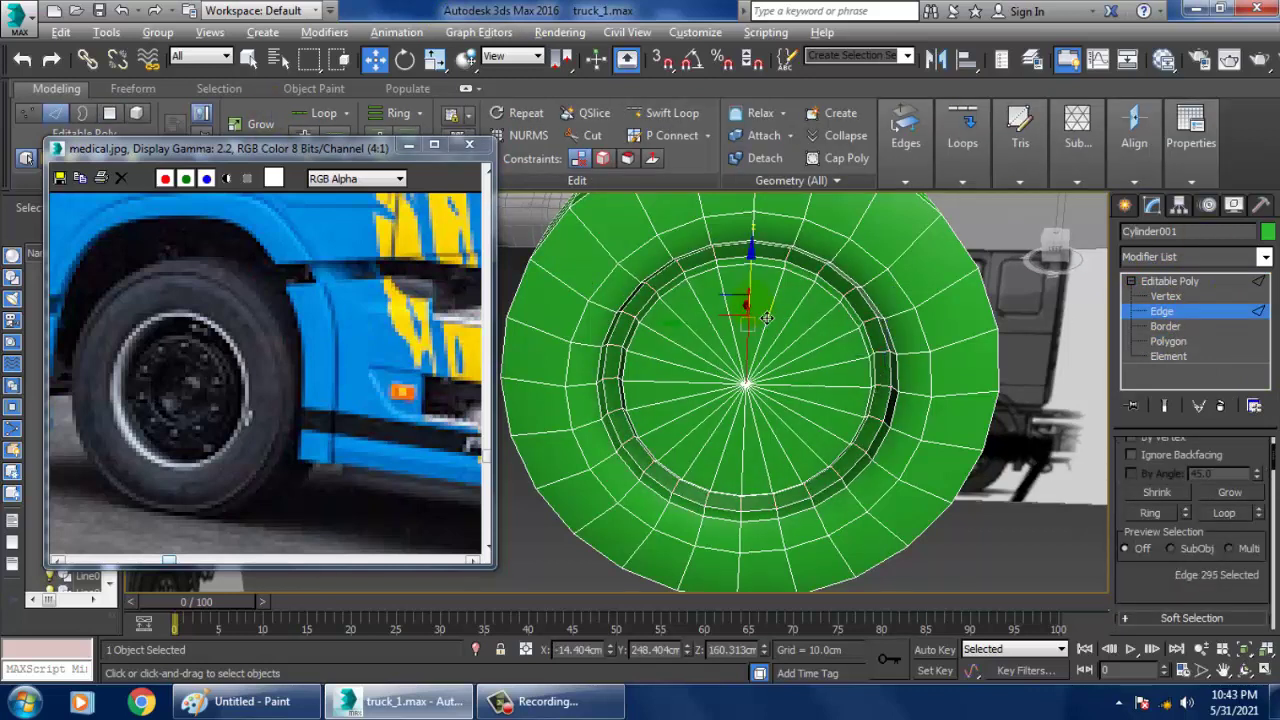
click(1168, 341)
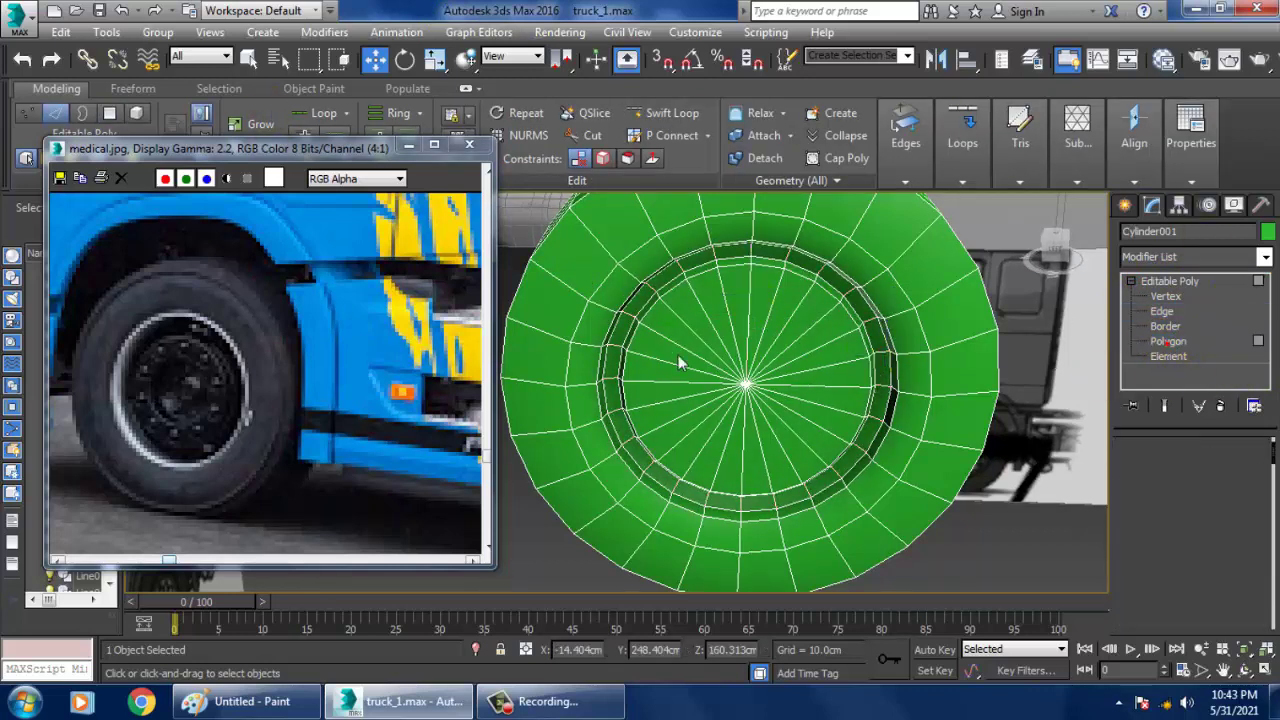
click(708, 366)
scroll(697, 372, up, 2)
ctrl+click(725, 318)
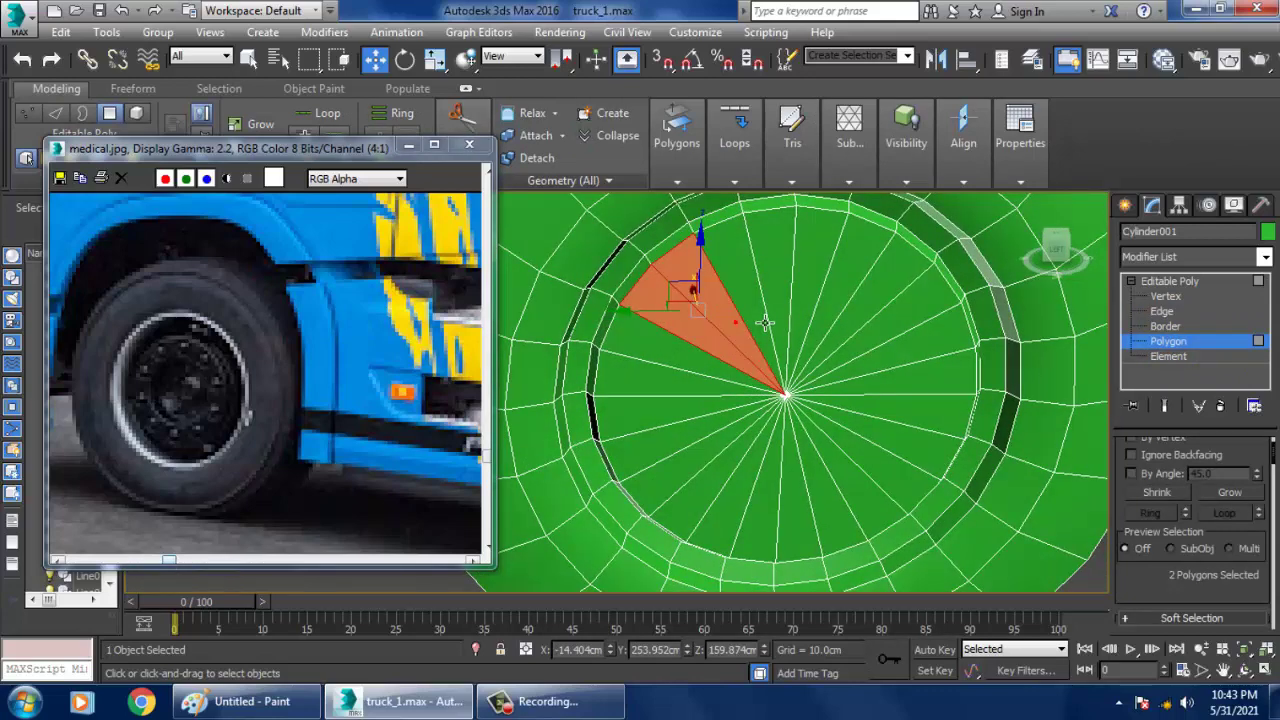
ctrl+click(765, 323)
ctrl+click(788, 310)
ctrl+click(814, 304)
ctrl+click(851, 302)
ctrl+click(891, 303)
ctrl+click(921, 326)
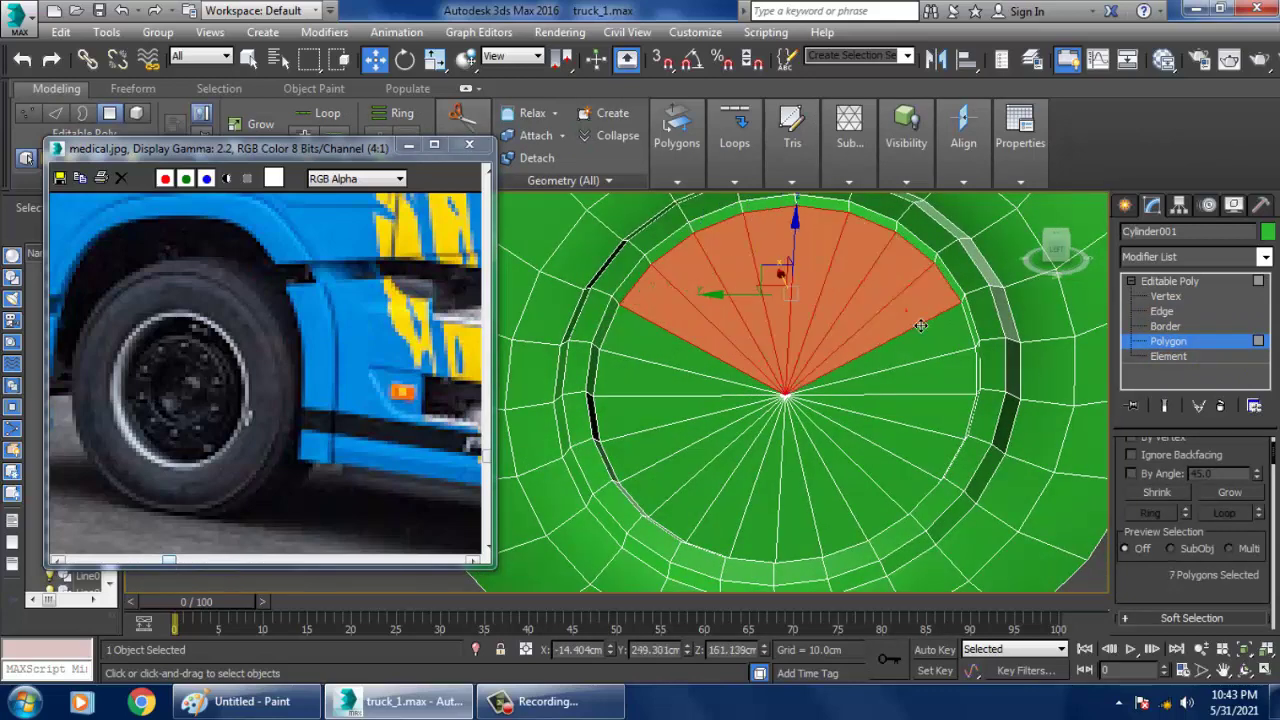
ctrl+click(935, 352)
ctrl+click(936, 386)
ctrl+click(938, 415)
ctrl+click(908, 465)
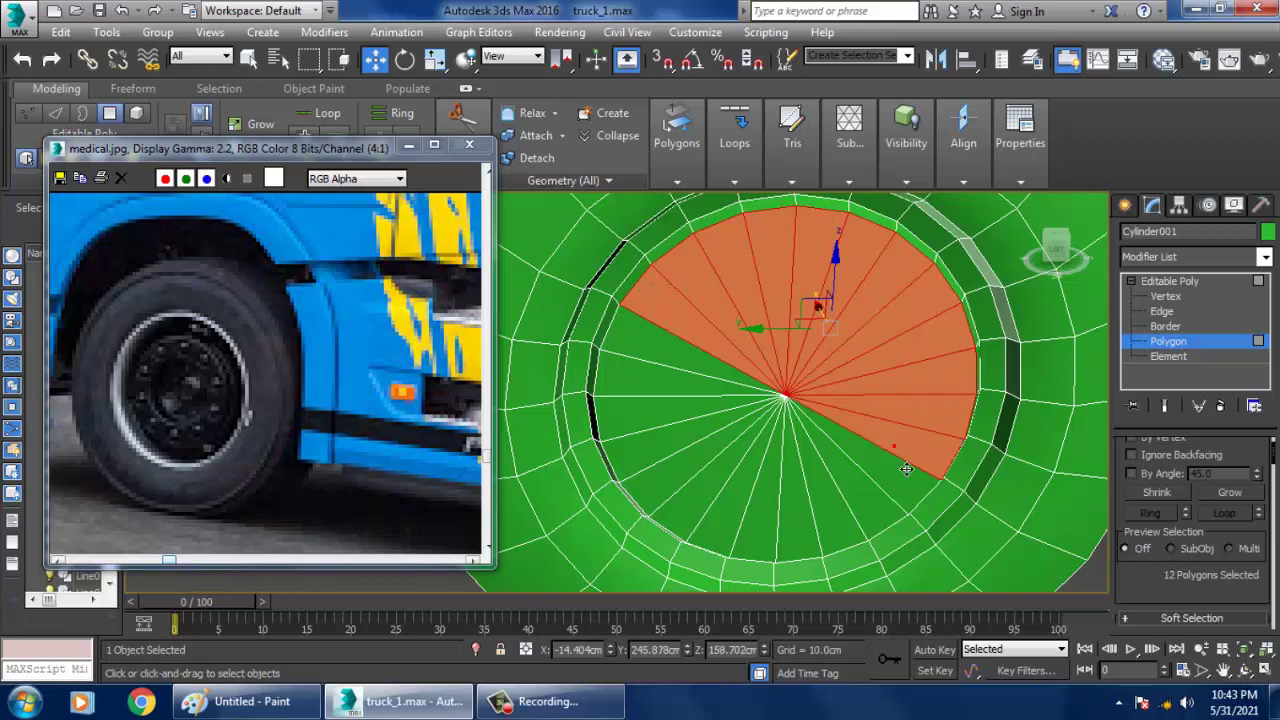
ctrl+click(892, 484)
ctrl+click(851, 512)
ctrl+click(837, 508)
ctrl+click(797, 537)
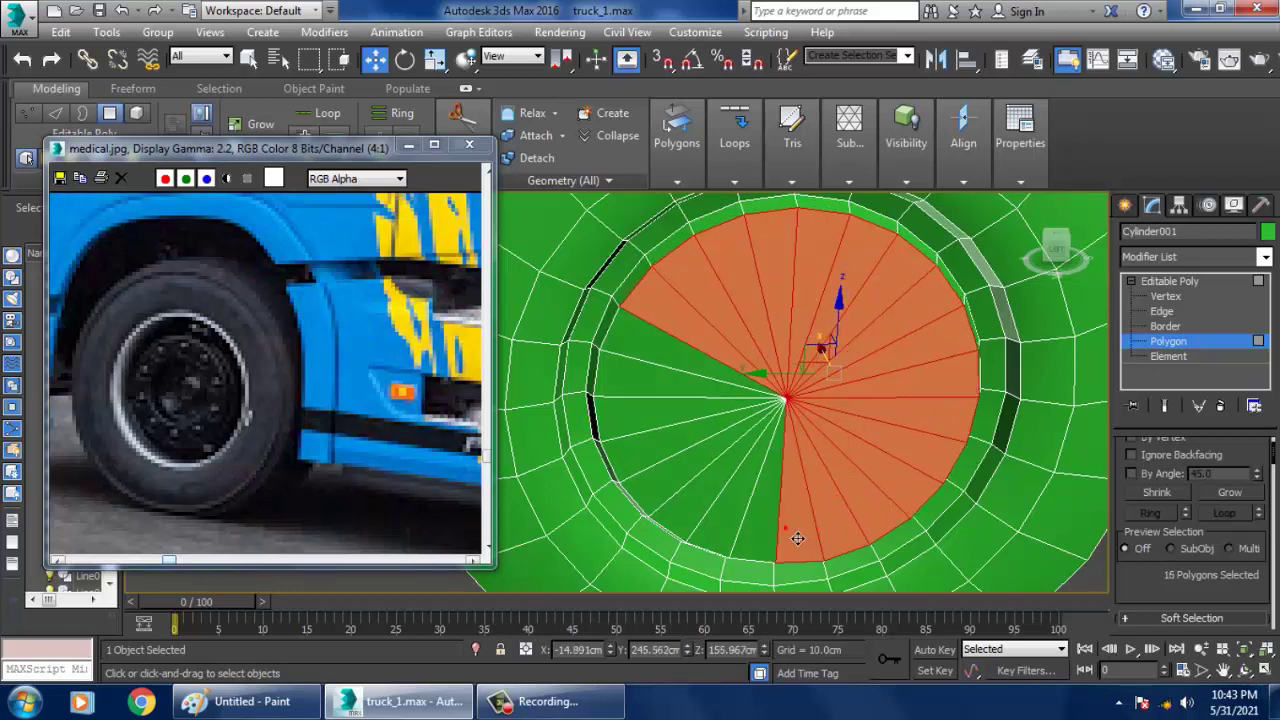
key(ctrl+z)
ctrl+click(805, 540)
ctrl+click(758, 543)
ctrl+click(738, 538)
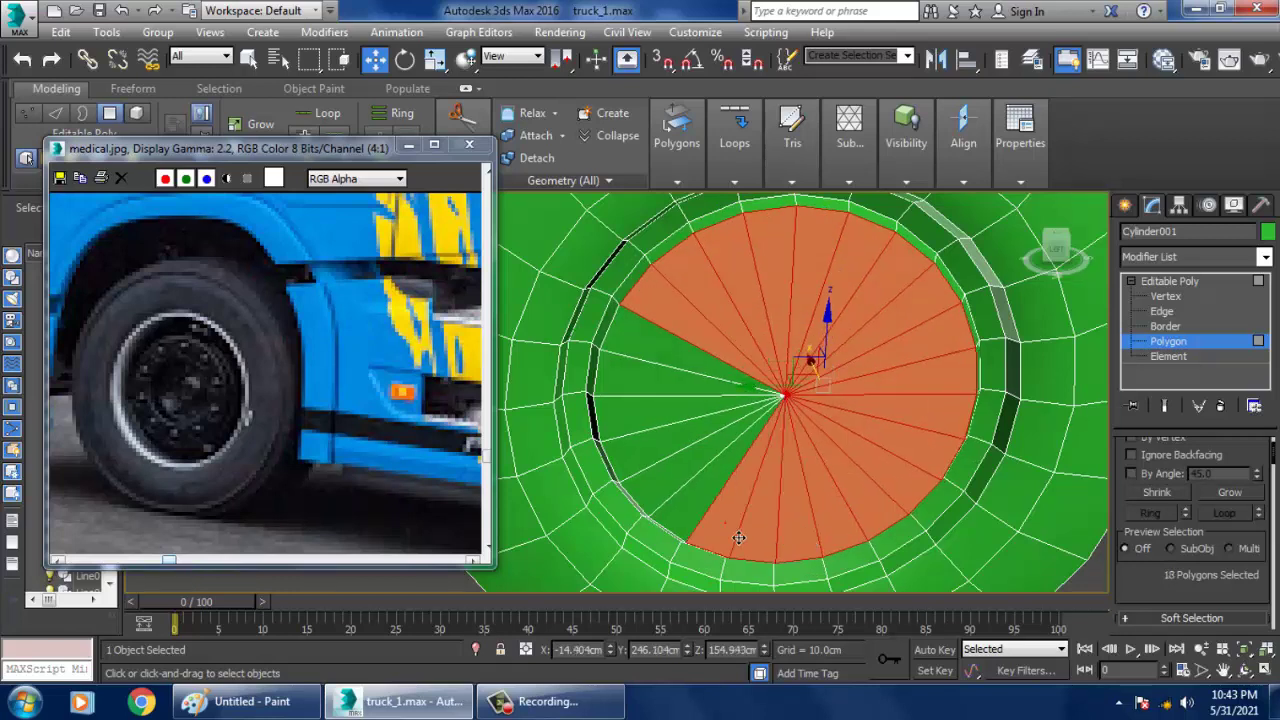
ctrl+click(700, 512)
ctrl+click(683, 497)
ctrl+click(662, 466)
ctrl+click(650, 425)
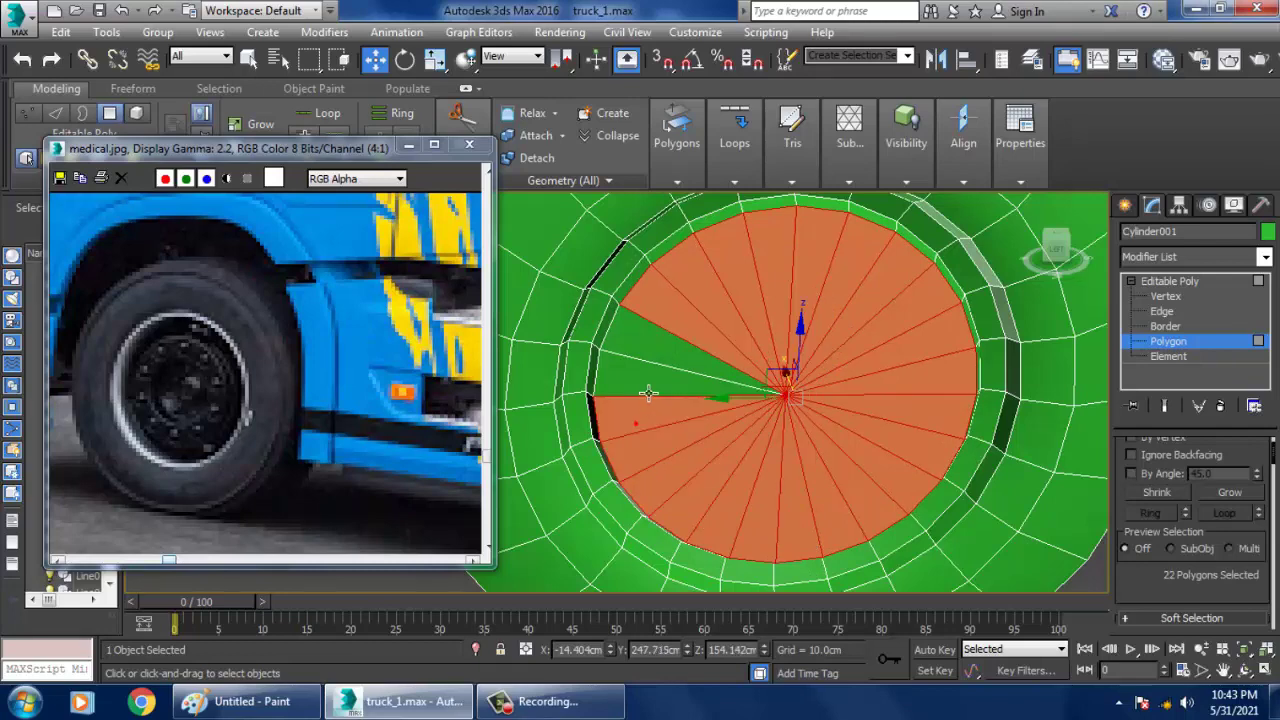
ctrl+click(649, 392)
ctrl+click(666, 367)
alt+middle_drag(866, 380, 905, 380)
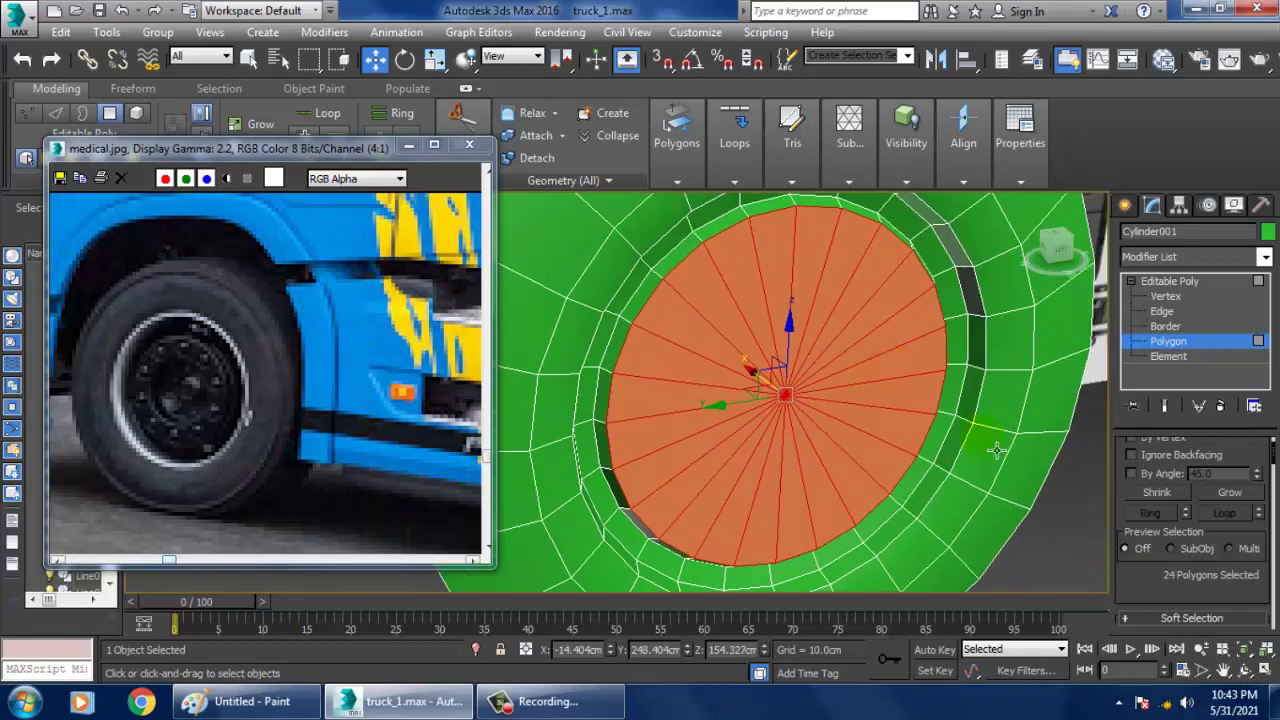
Inset the selected centre cap polygons to leave a wide flat ring around a smaller hub circle.
scroll(1120, 570, down, 5)
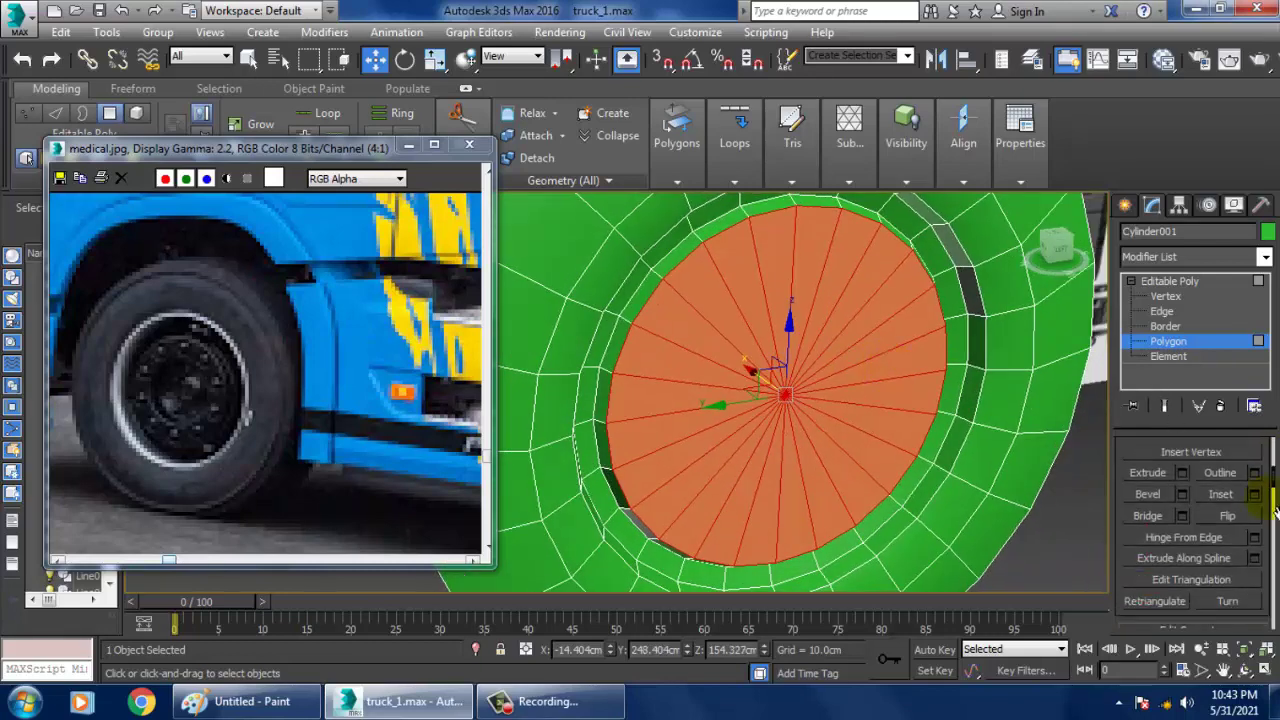
click(1257, 502)
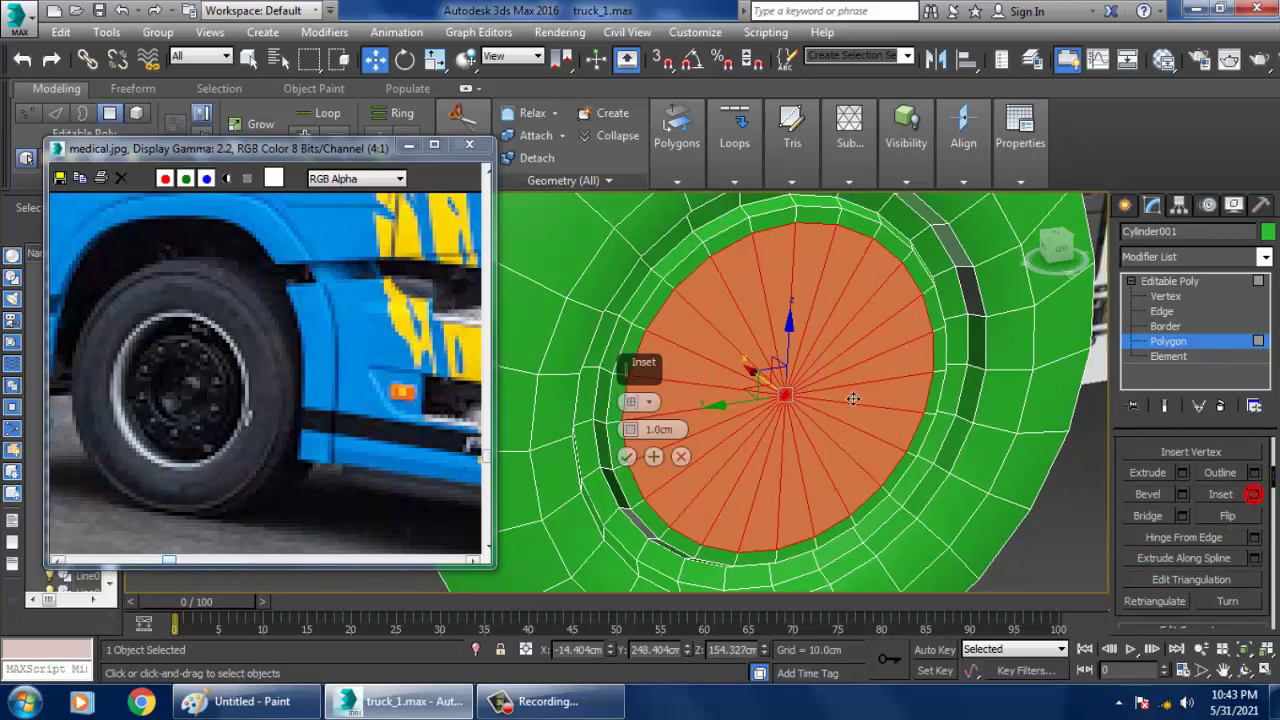
drag(630, 430, 655, 410)
click(627, 455)
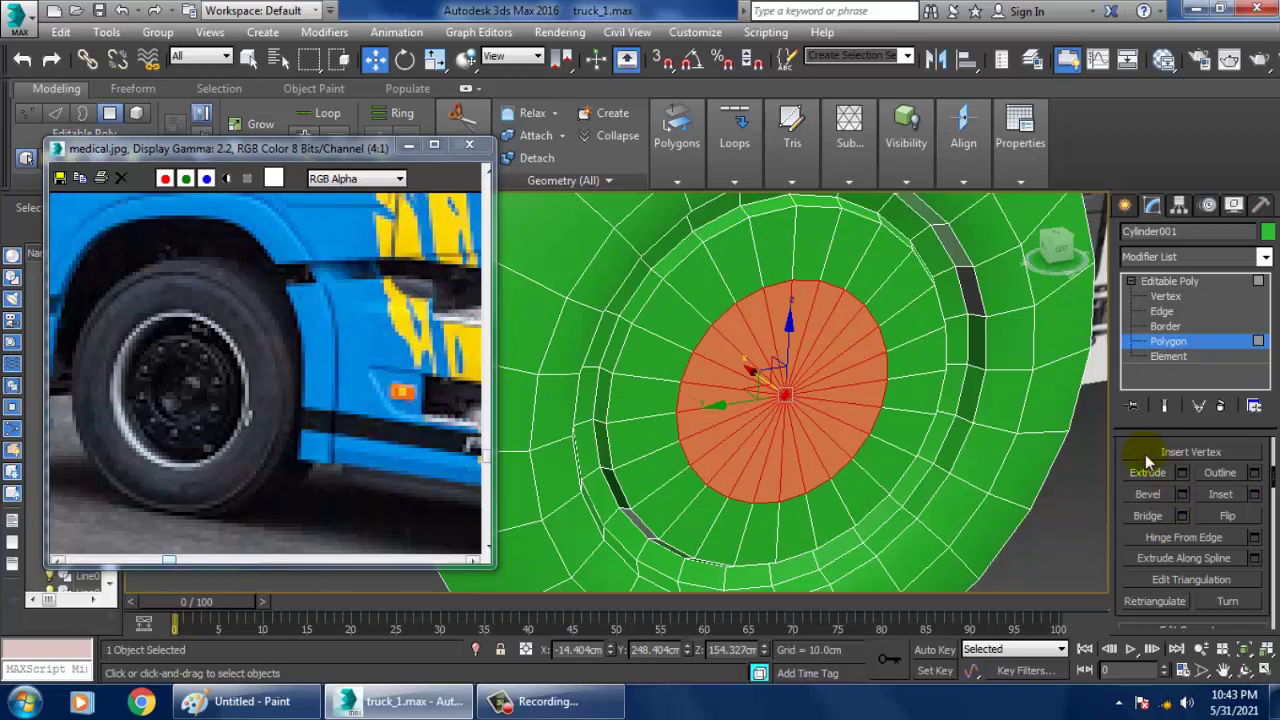
Bevel the hub circle inward with height -1.088 cm and outline -1.634 cm, and nudge its polygons slightly along X.
click(1182, 494)
drag(630, 457, 636, 490)
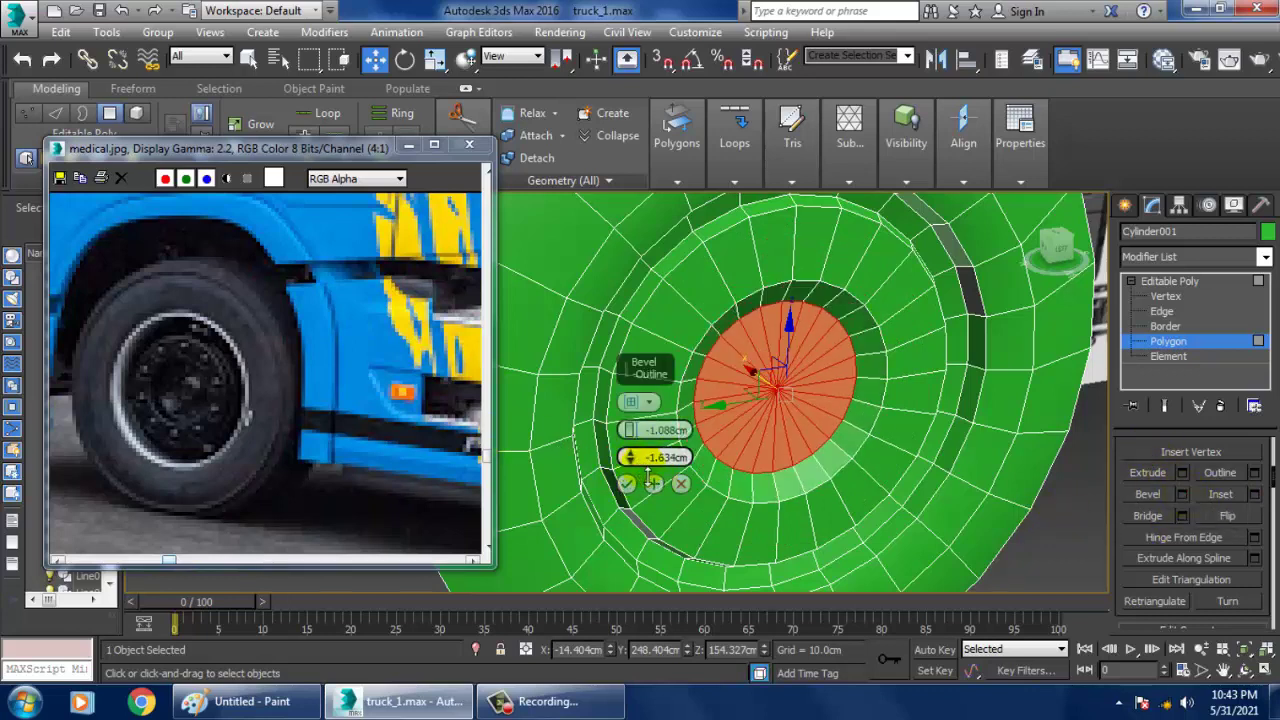
click(626, 484)
alt+middle_drag(735, 393, 765, 388)
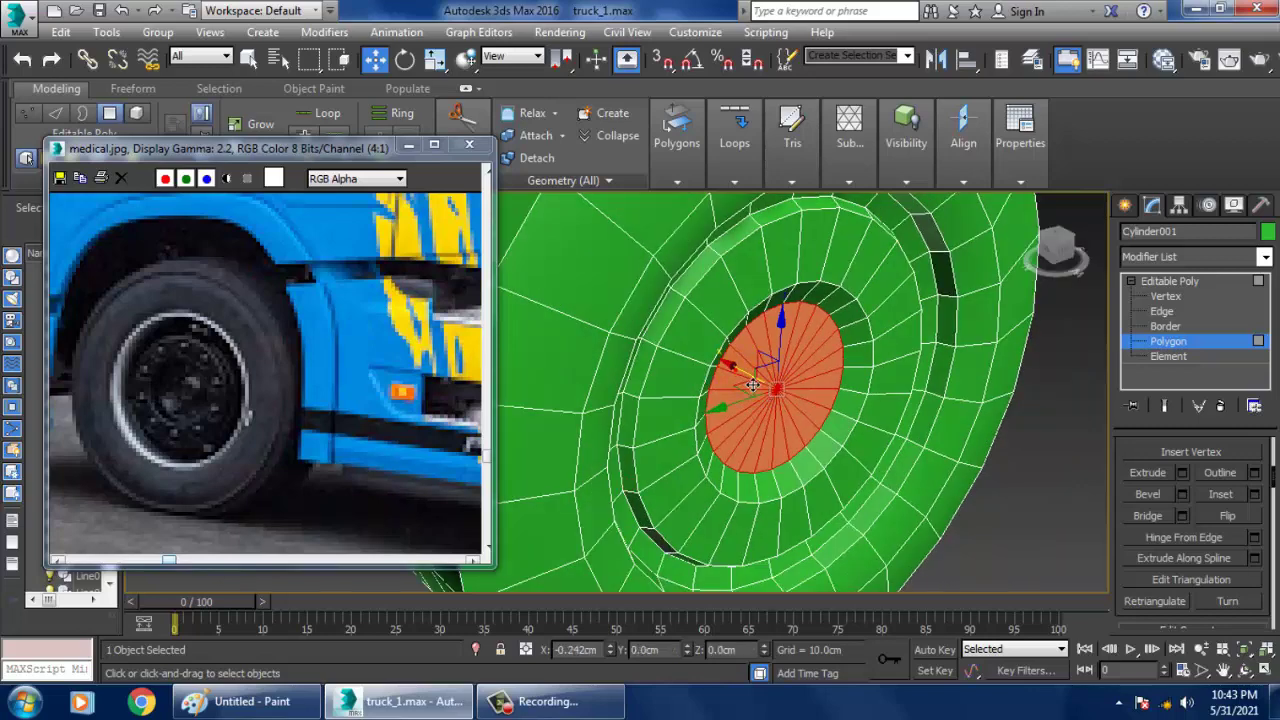
drag(752, 385, 748, 384)
alt+middle_drag(748, 384, 814, 356)
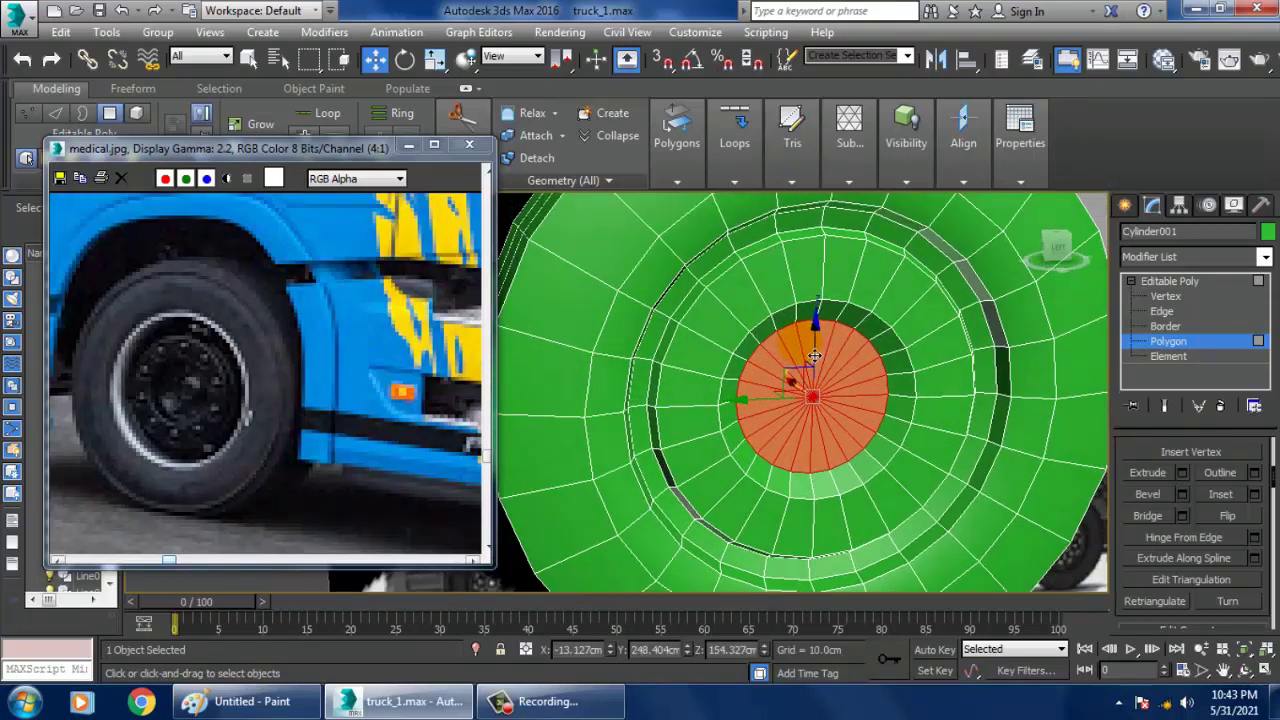
click(1162, 282)
click(665, 112)
scroll(843, 338, up, 3)
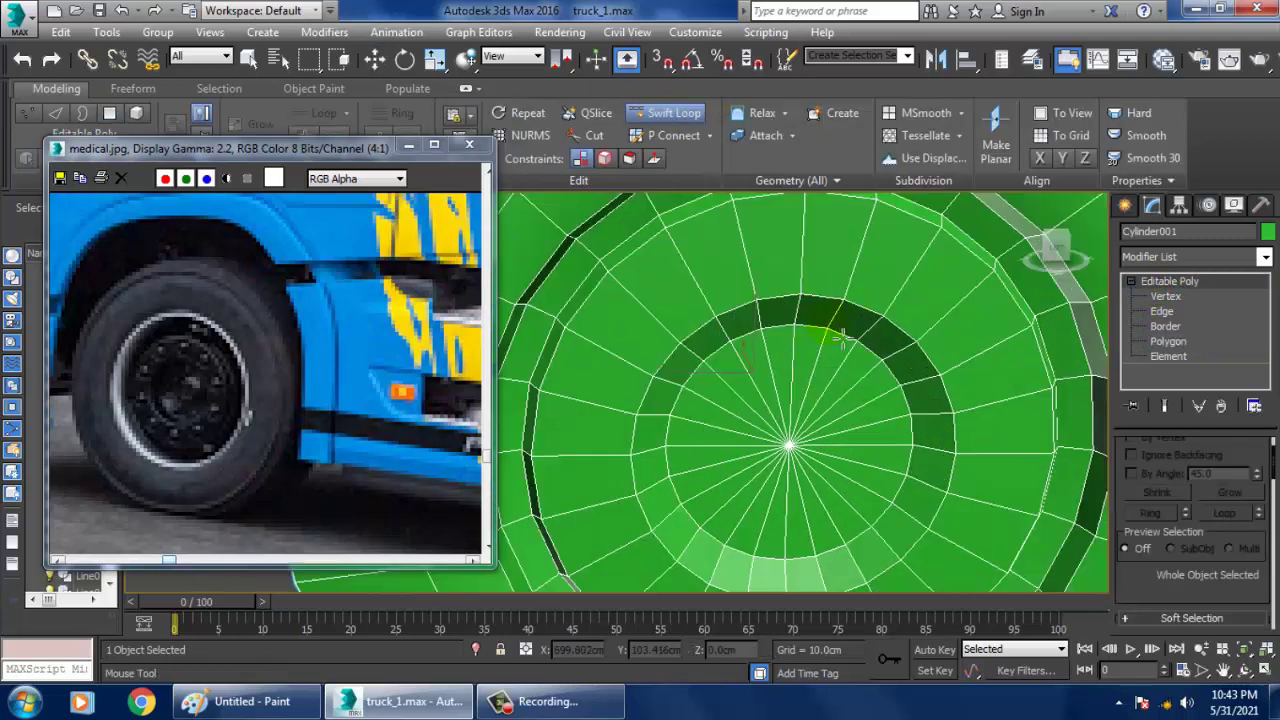
scroll(843, 338, up, 4)
key(w)
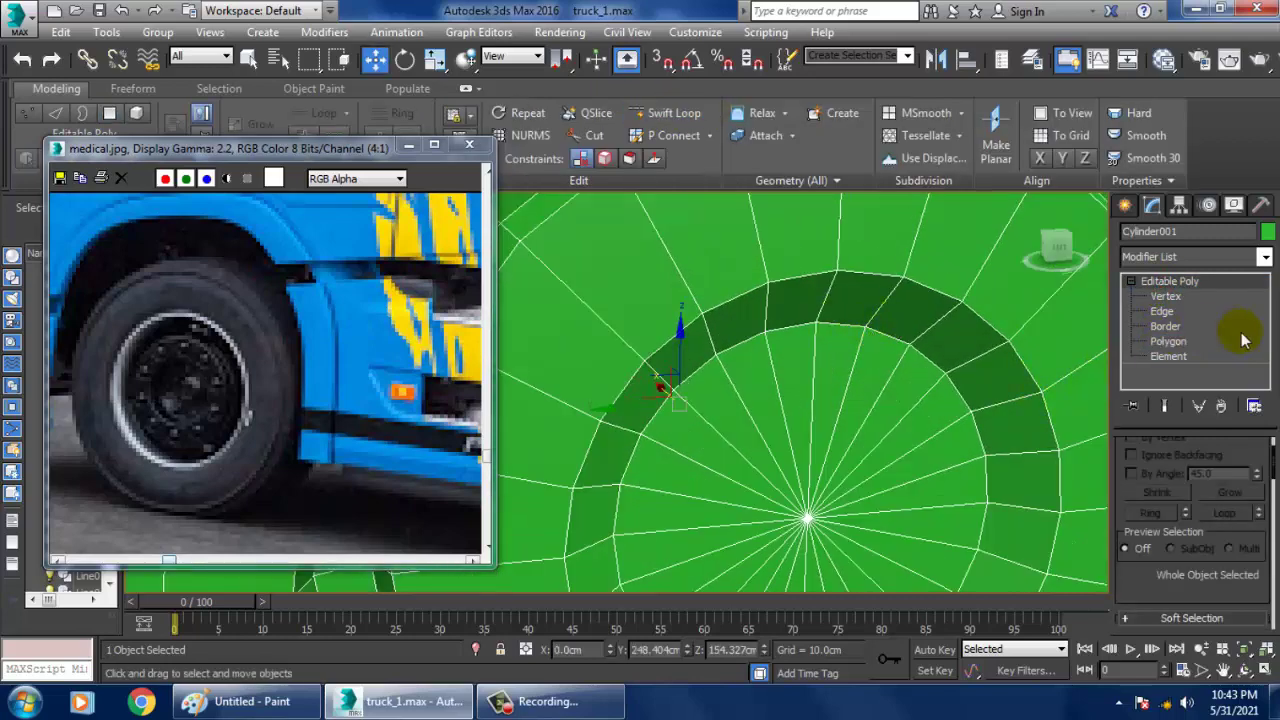
Chamfer the outer edge loop of the hub recess by 1.0 cm with 3 segments and leave edge editing.
click(1168, 312)
double_click(810, 293)
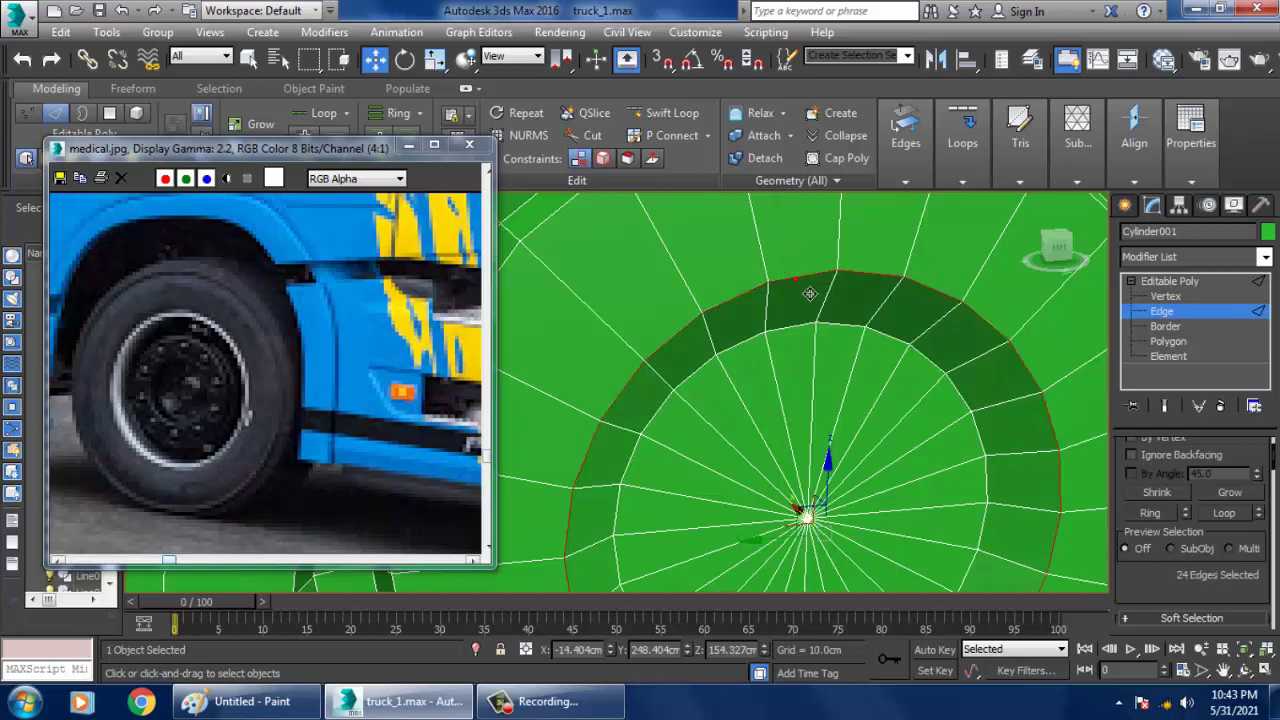
scroll(1160, 596, down, 5)
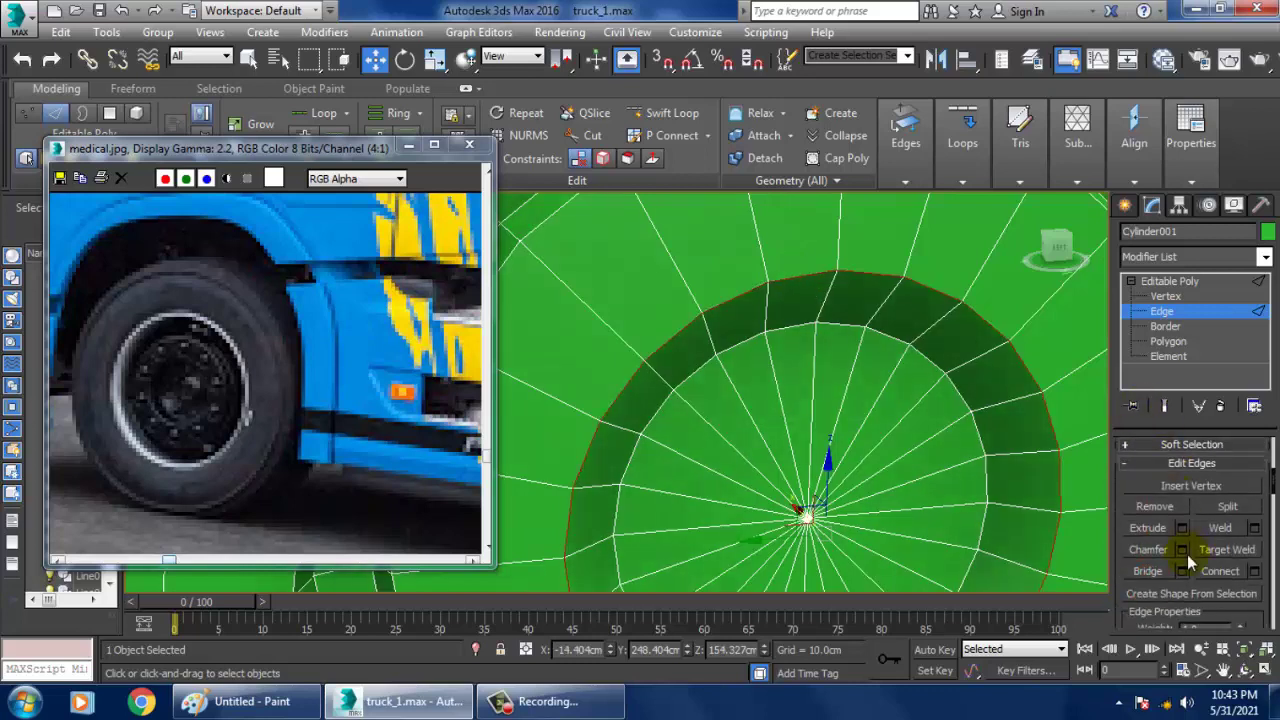
click(1182, 552)
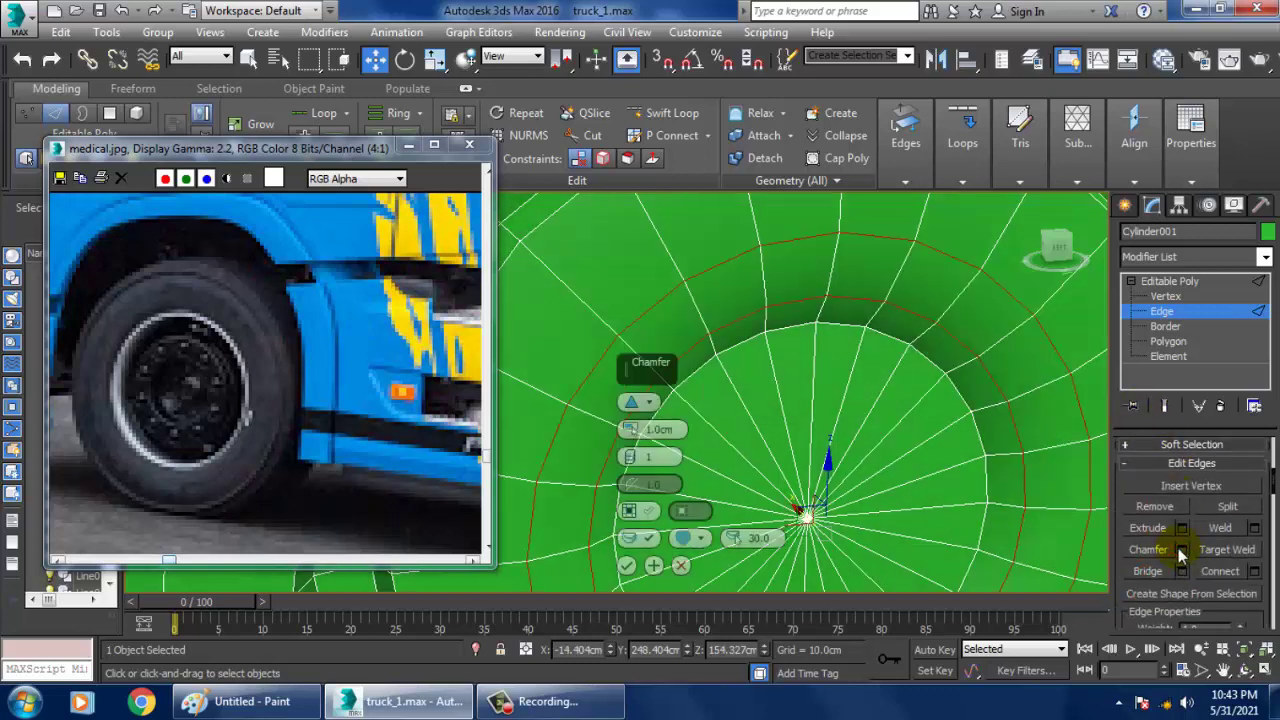
mouse_move(630, 429)
mouse_down()
mouse_move(633, 455)
mouse_move(633, 424)
mouse_up()
click(633, 456)
click(633, 456)
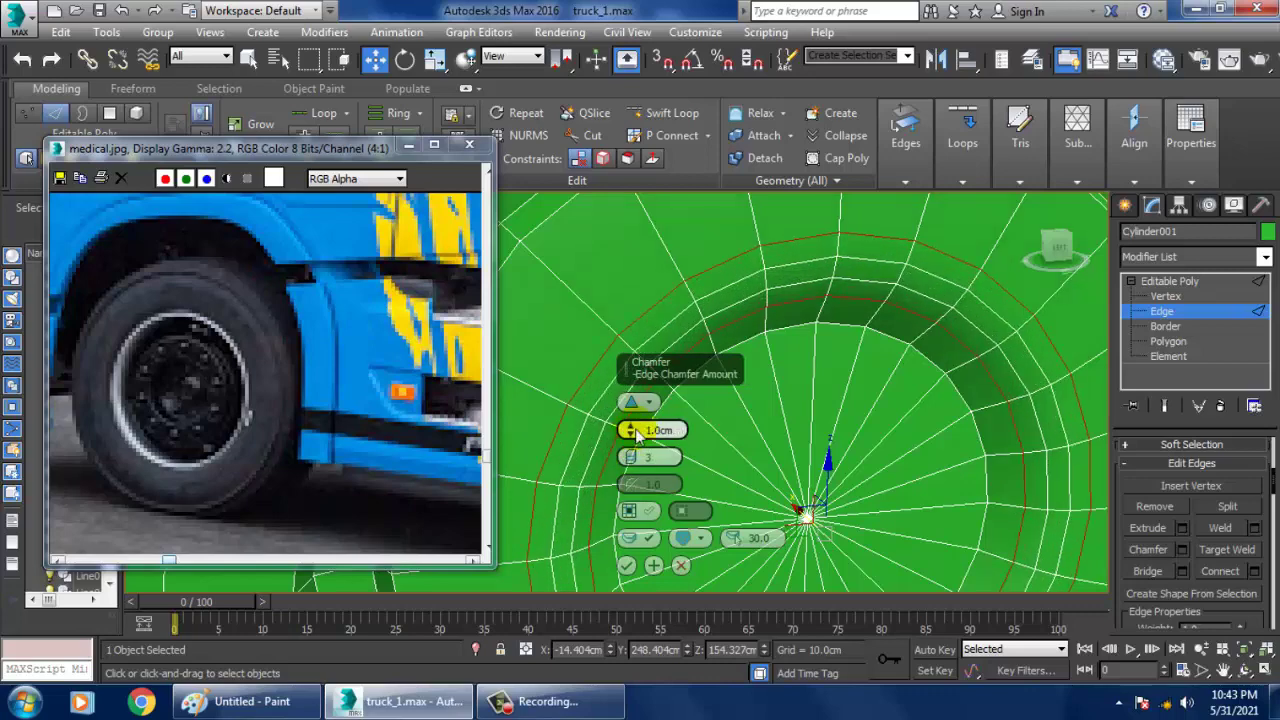
click(628, 567)
scroll(814, 408, down, 4)
alt+middle_drag(830, 408, 796, 410)
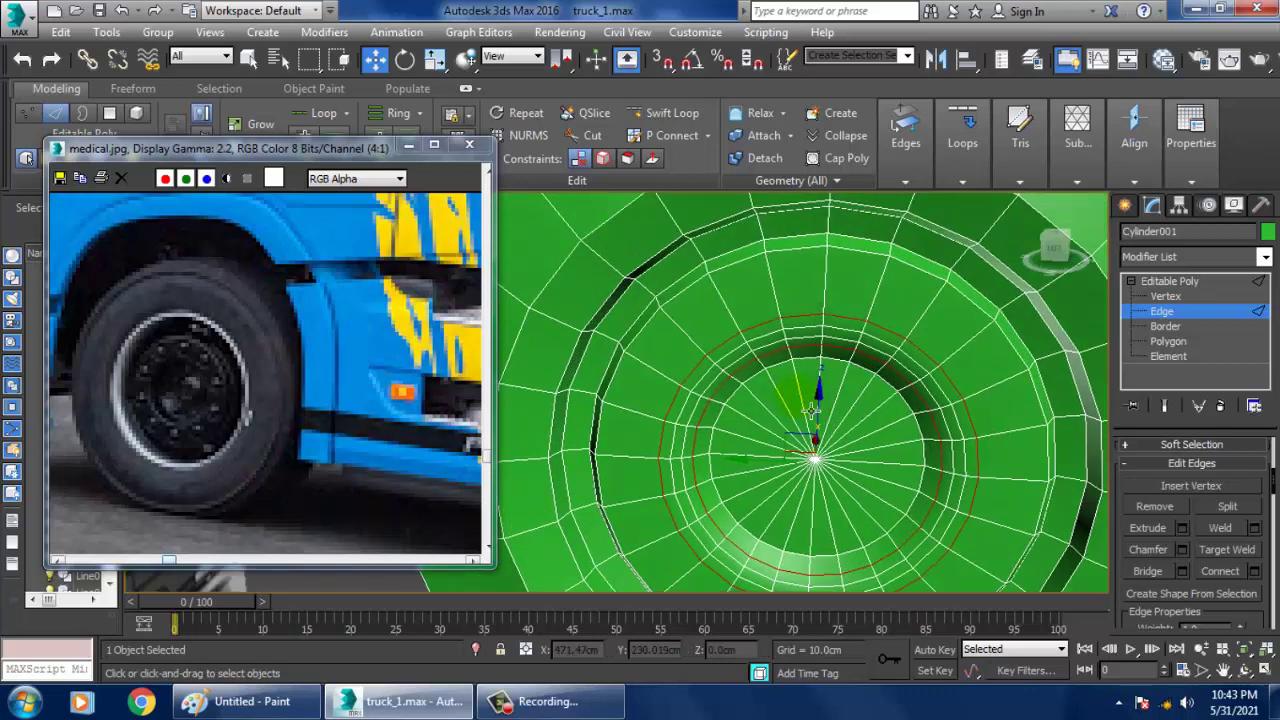
click(1186, 282)
scroll(915, 374, down, 5)
alt+middle_drag(938, 374, 928, 364)
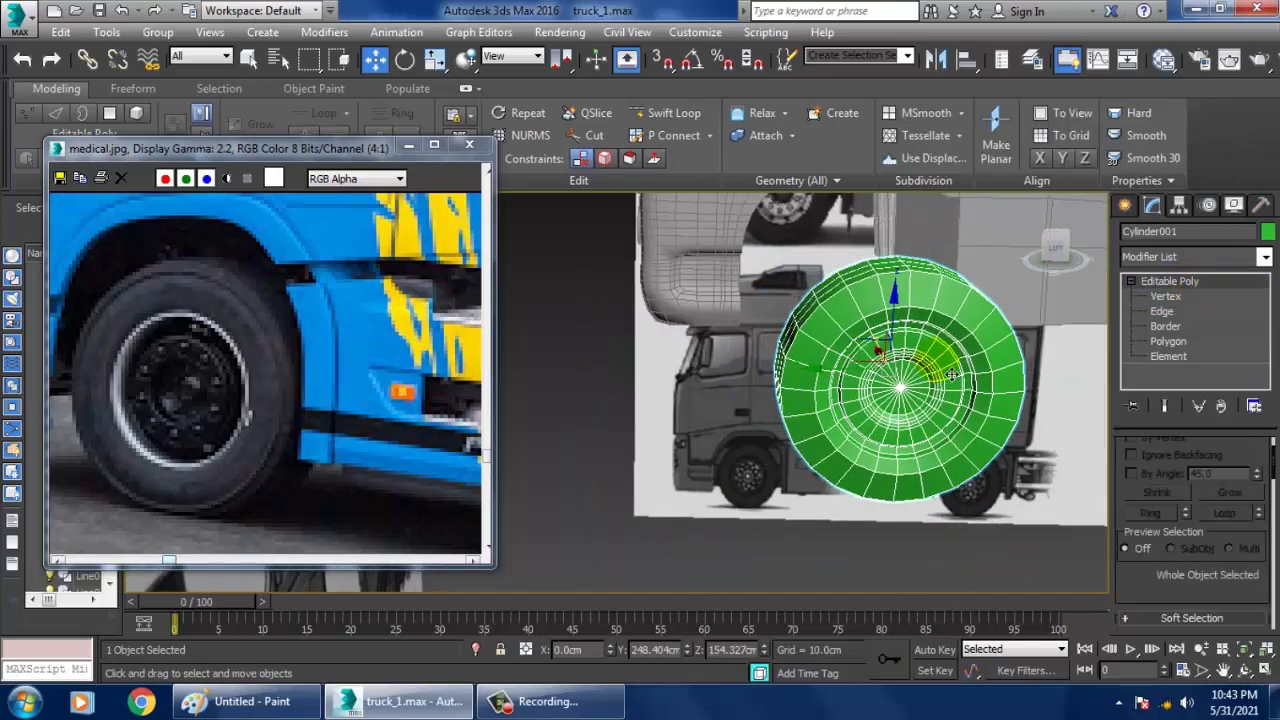
Create a half sphere with Hemisphere 0.5 and AutoGrid on, radius about 1.085 cm, on the wheel's flat ring above the hub.
key(alt+w)
right_click(789, 327)
middle_click(591, 514)
key(alt+w)
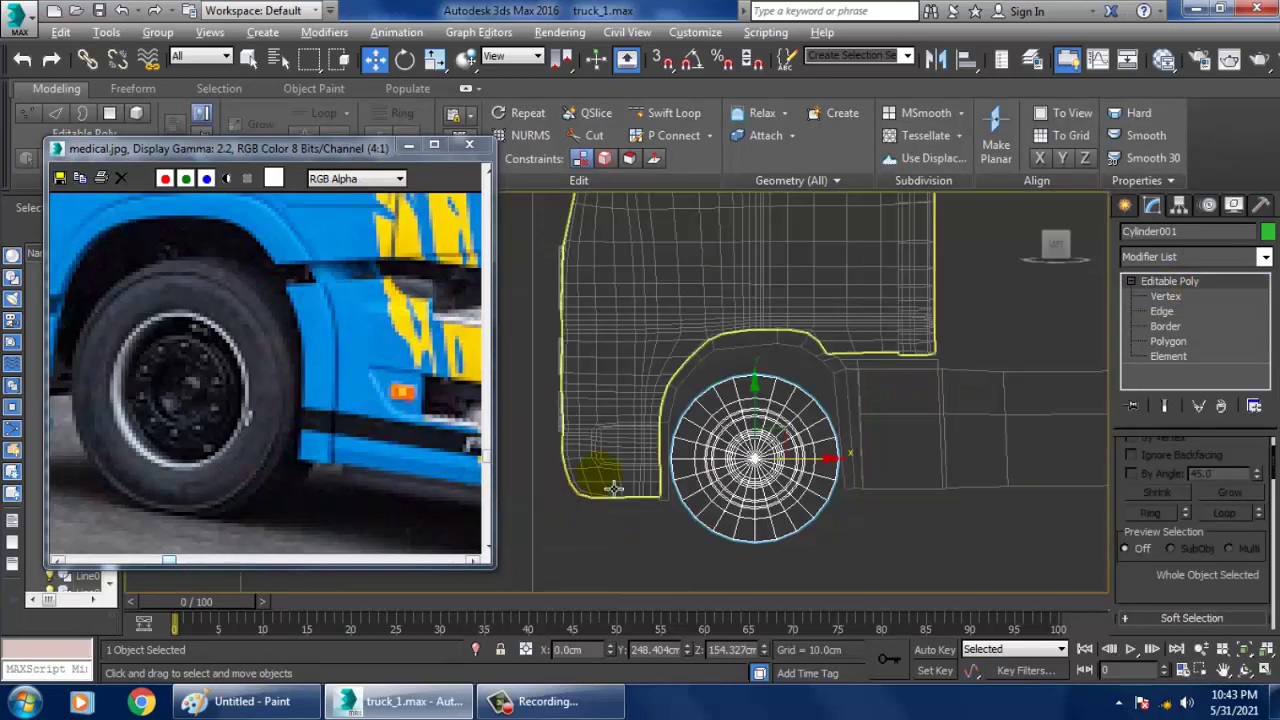
scroll(735, 488, up, 4)
middle_drag(738, 436, 851, 400)
scroll(851, 400, up, 5)
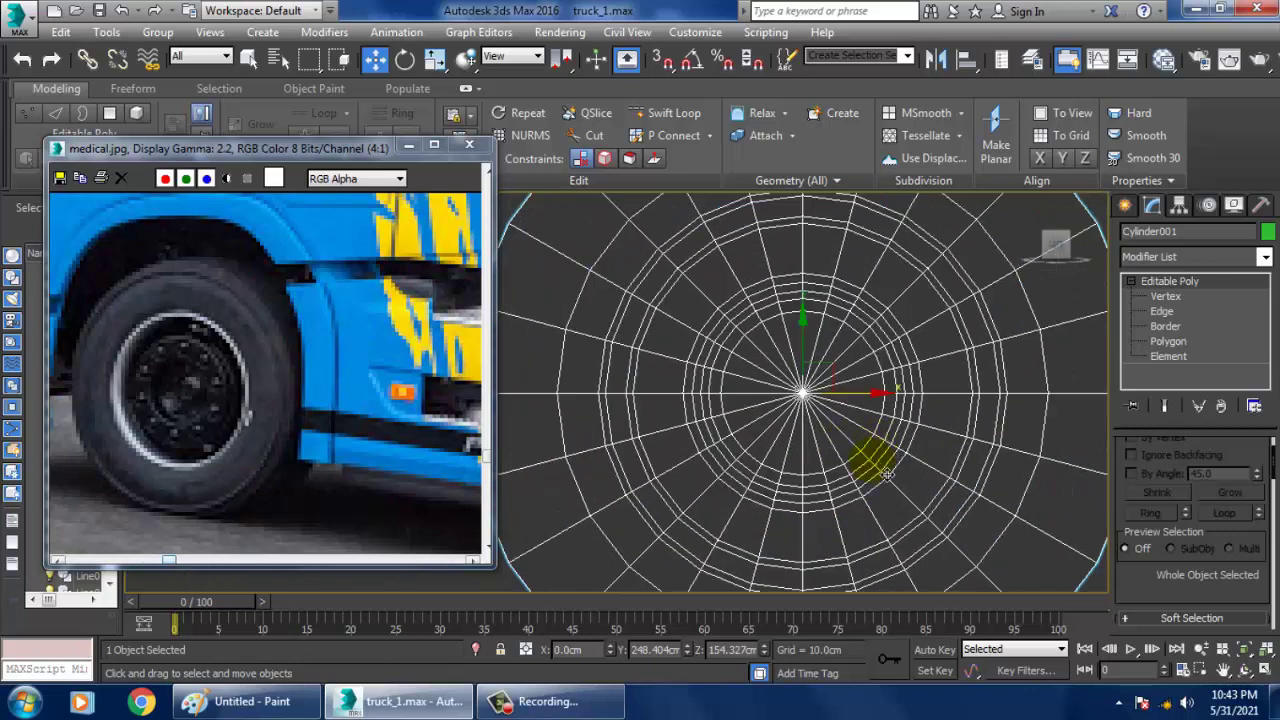
middle_drag(866, 457, 909, 529)
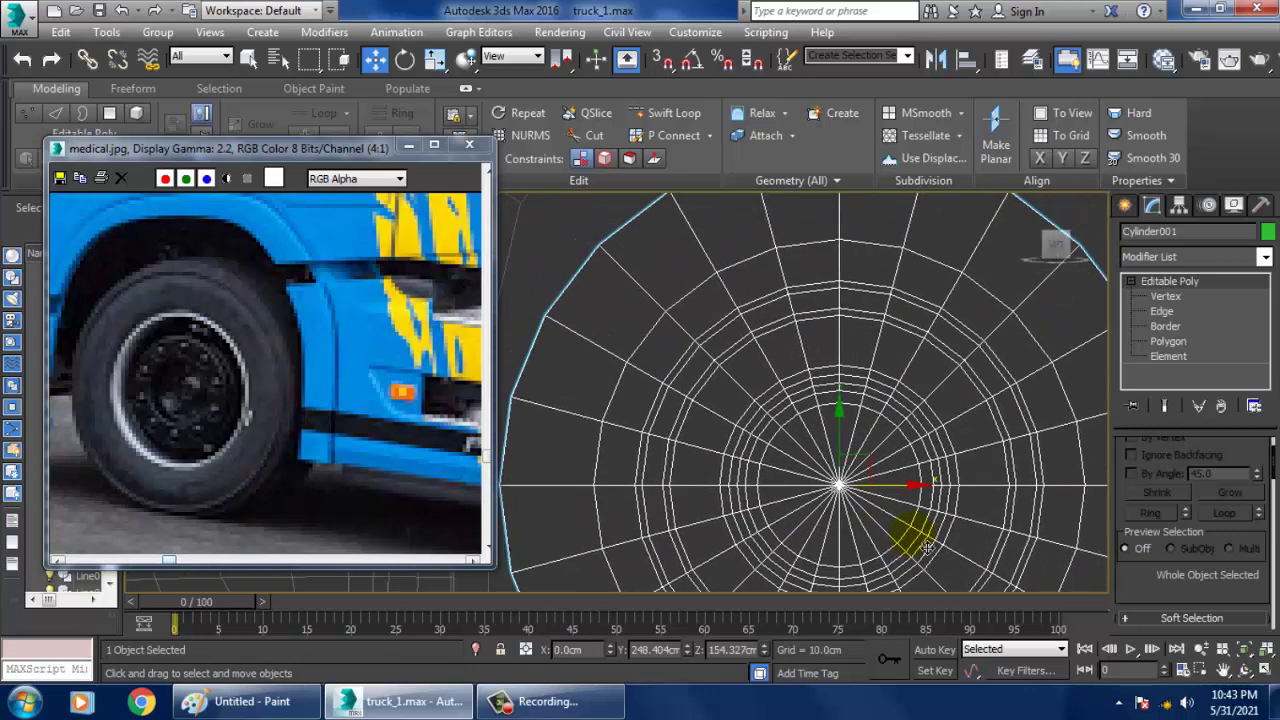
click(1124, 208)
click(1177, 342)
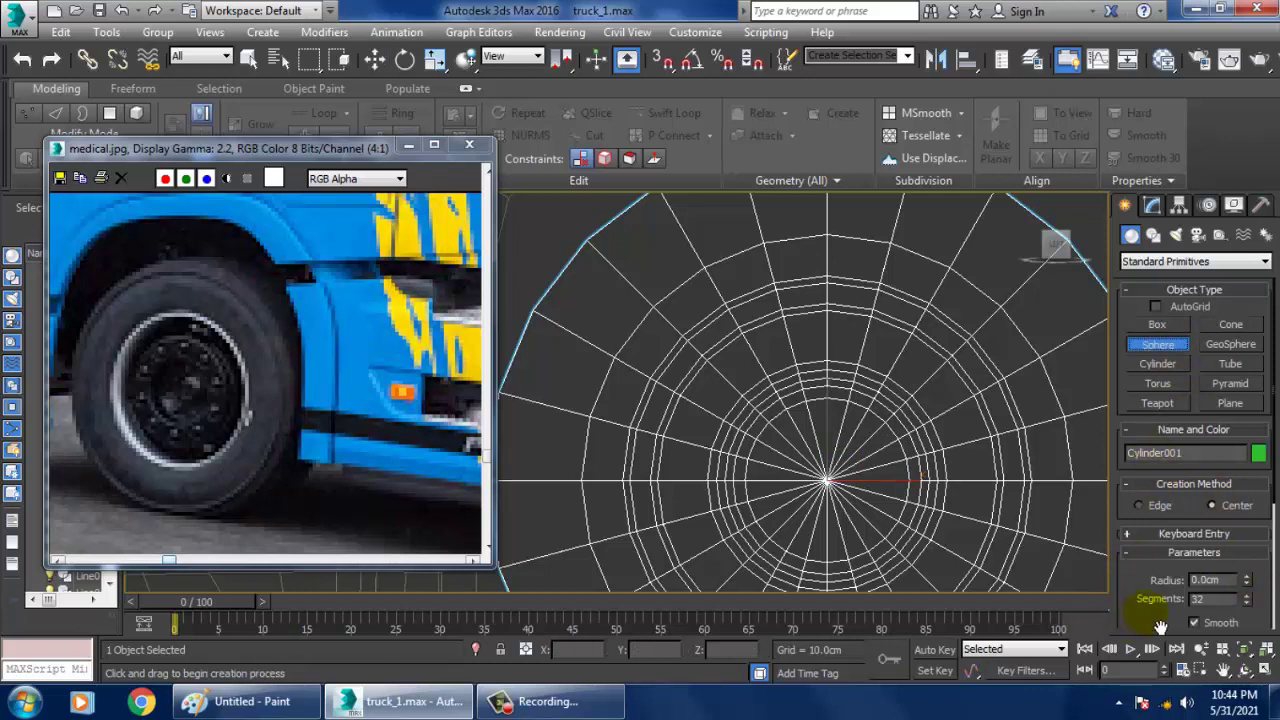
drag(1160, 627, 1175, 470)
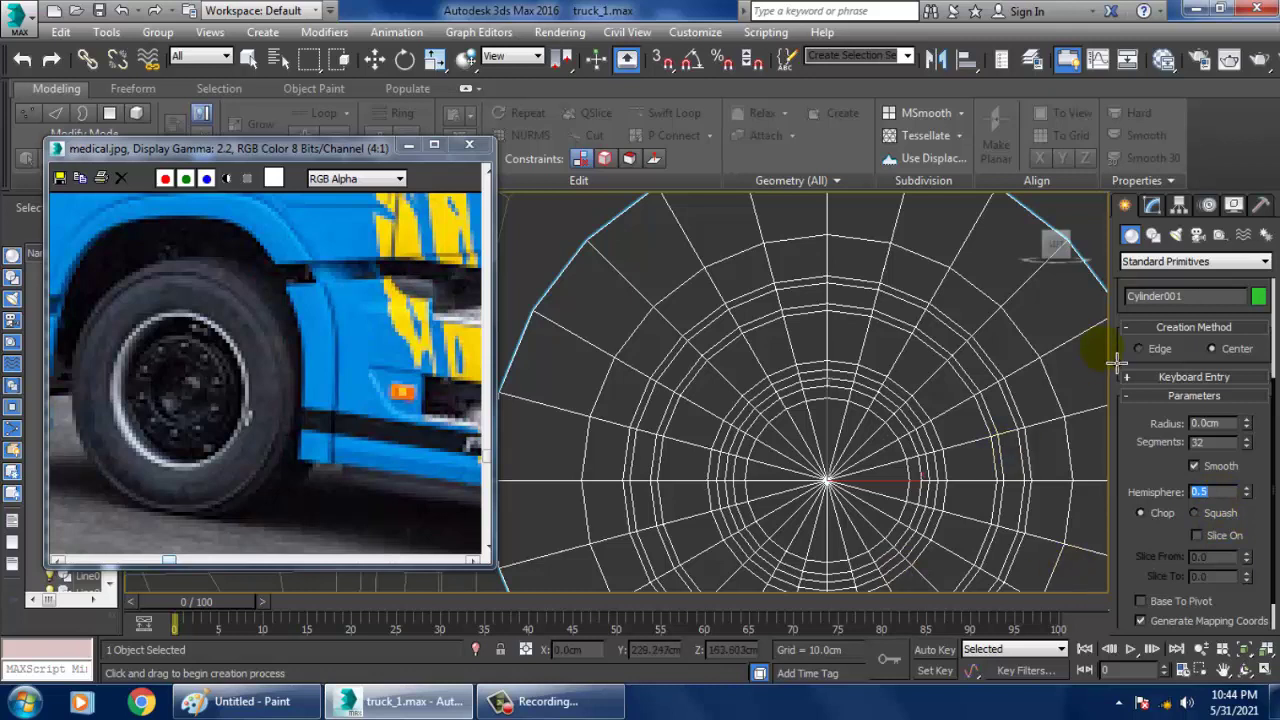
scroll(1150, 350, up, 3)
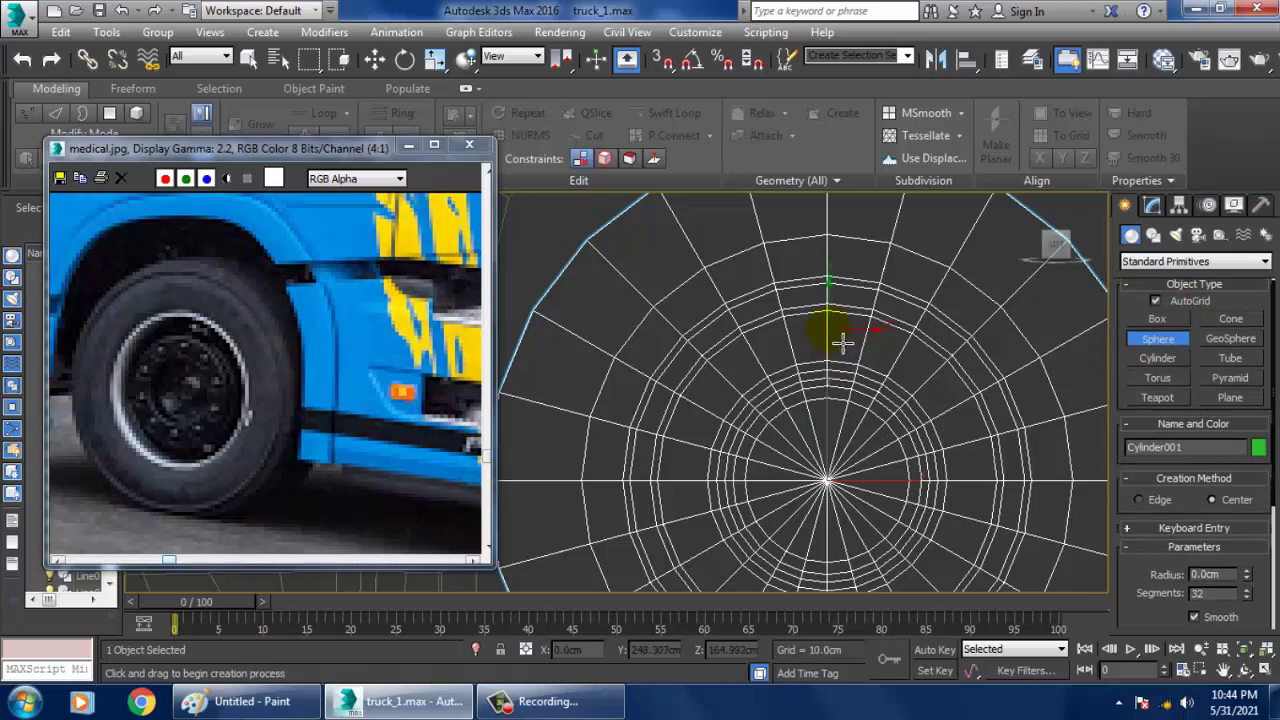
drag(843, 341, 848, 344)
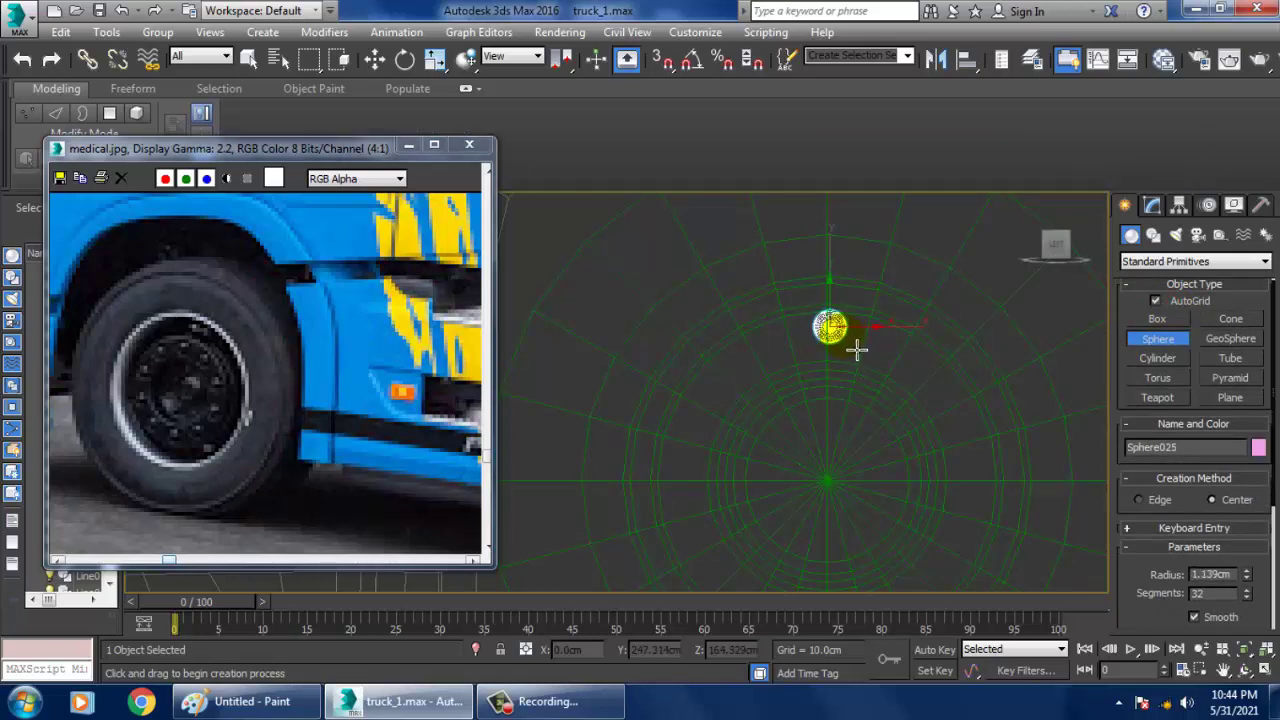
Move the hemisphere along X to about -15.101 cm, out onto the wheel's outer face.
key(w)
key(alt+w)
key(alt+w)
key(z)
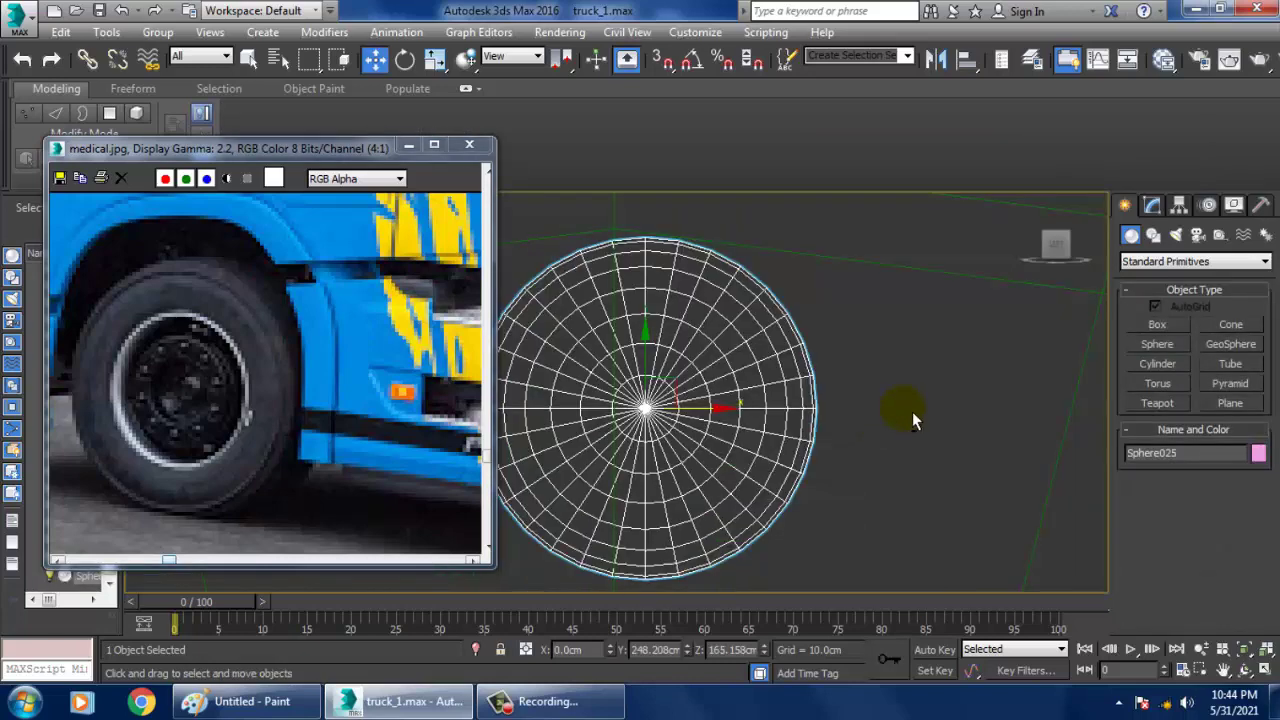
alt+middle_drag(912, 412, 806, 432)
key(alt+w)
scroll(915, 432, down, 2)
key(alt+w)
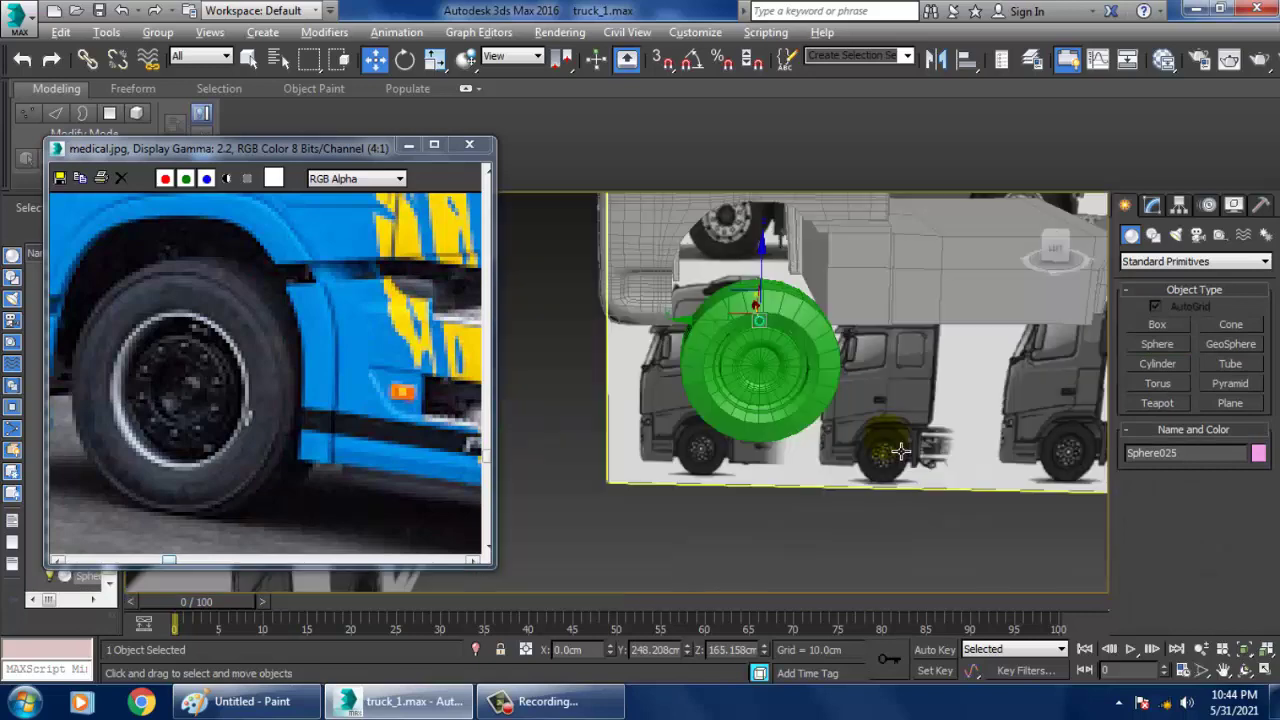
alt+middle_drag(897, 449, 770, 460)
key(z)
scroll(842, 377, down, 9)
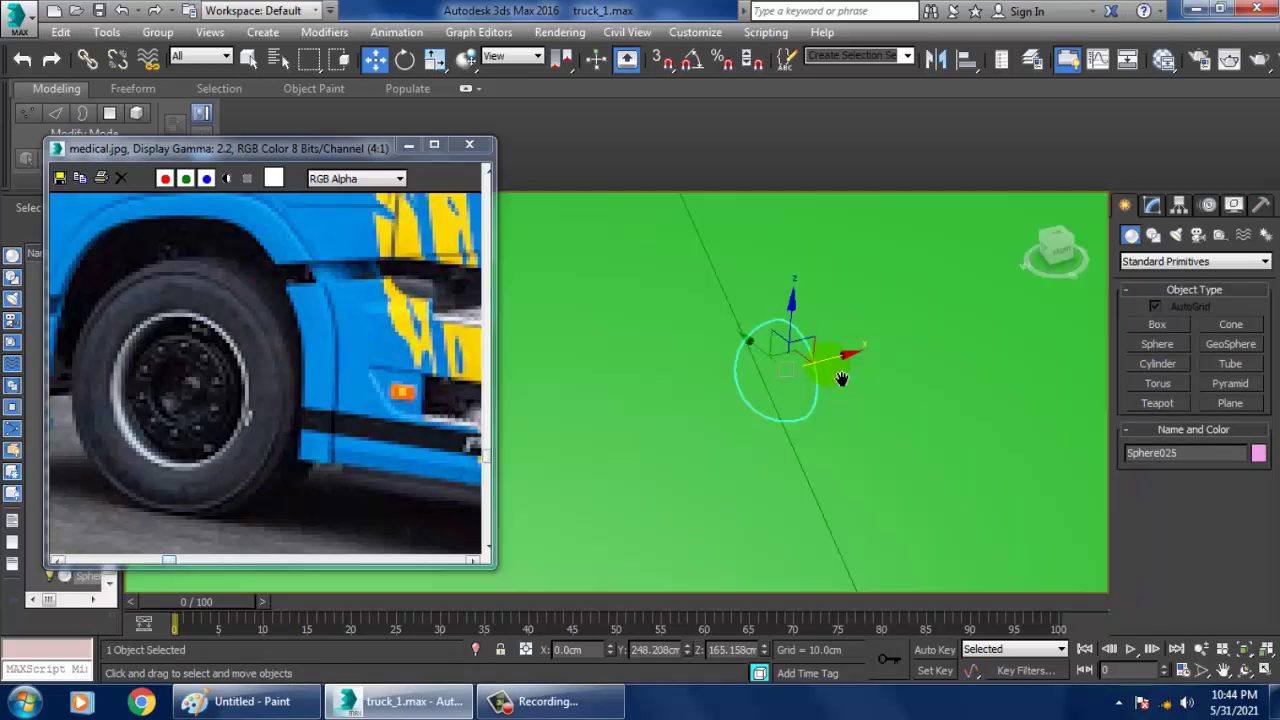
drag(870, 371, 793, 378)
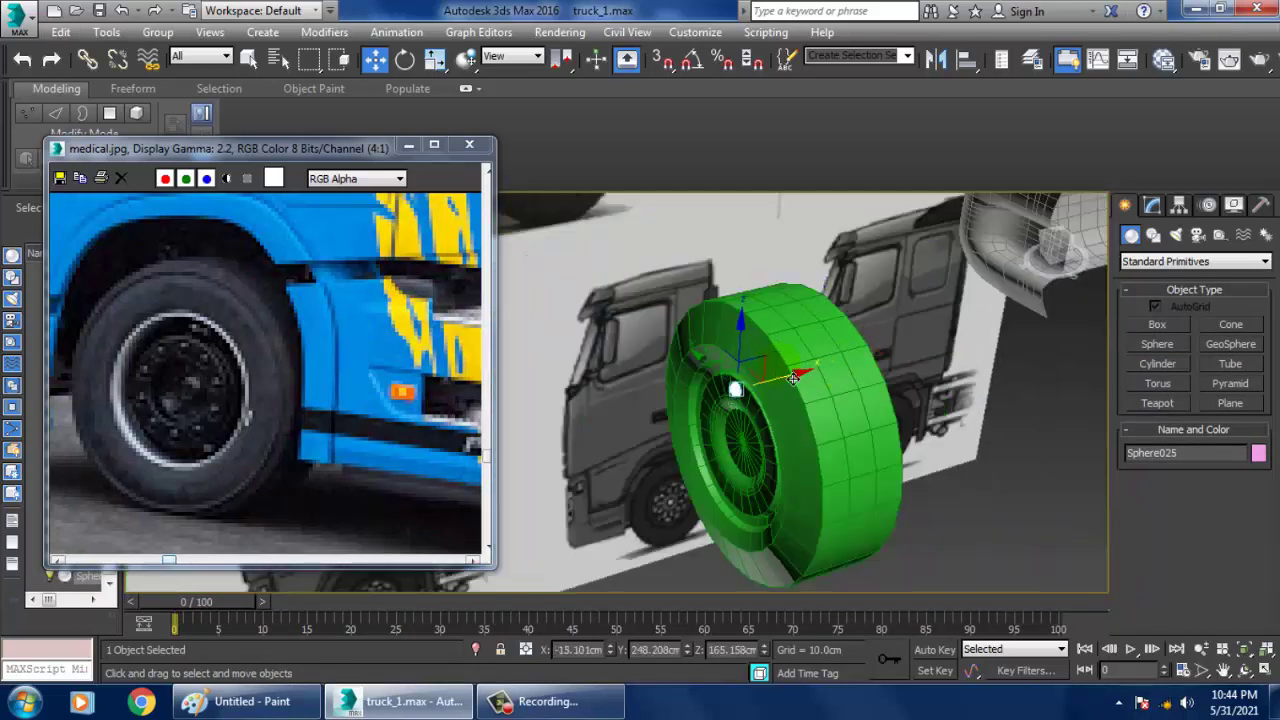
Reduce the hemisphere's segments to 12.
key(z)
scroll(894, 371, down, 8)
scroll(905, 383, up, 1)
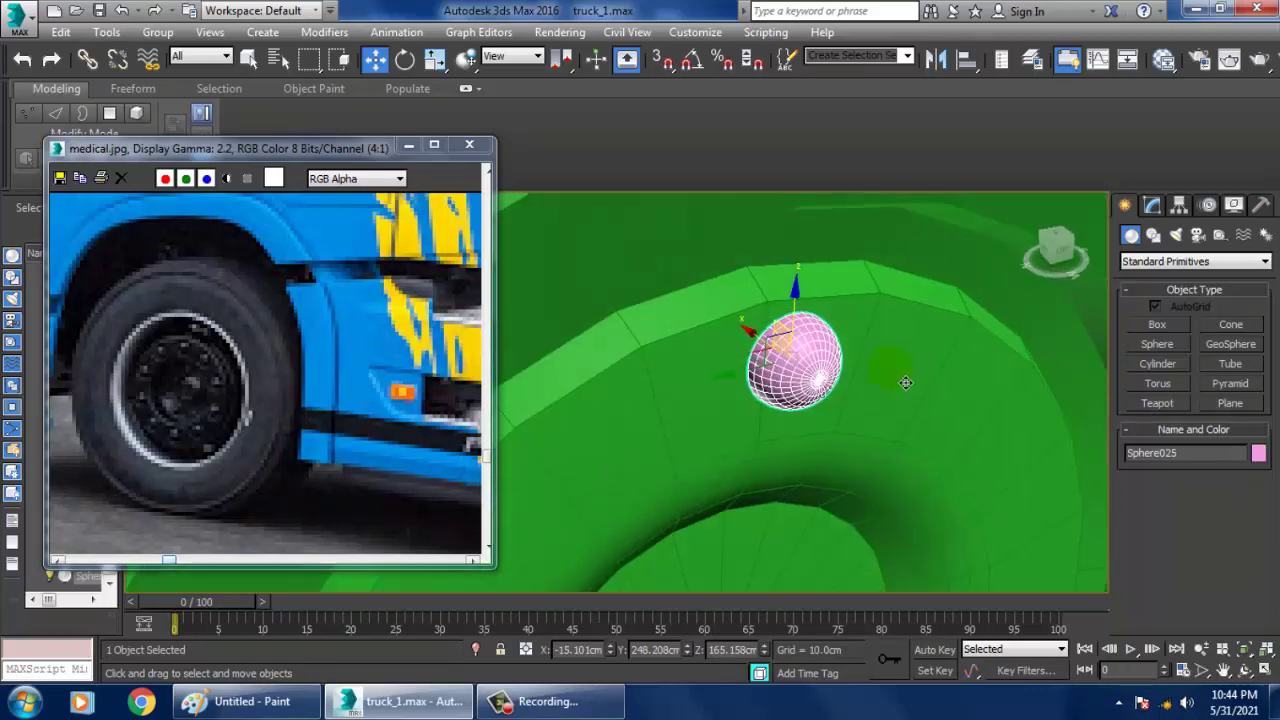
scroll(905, 383, up, 3)
click(1152, 206)
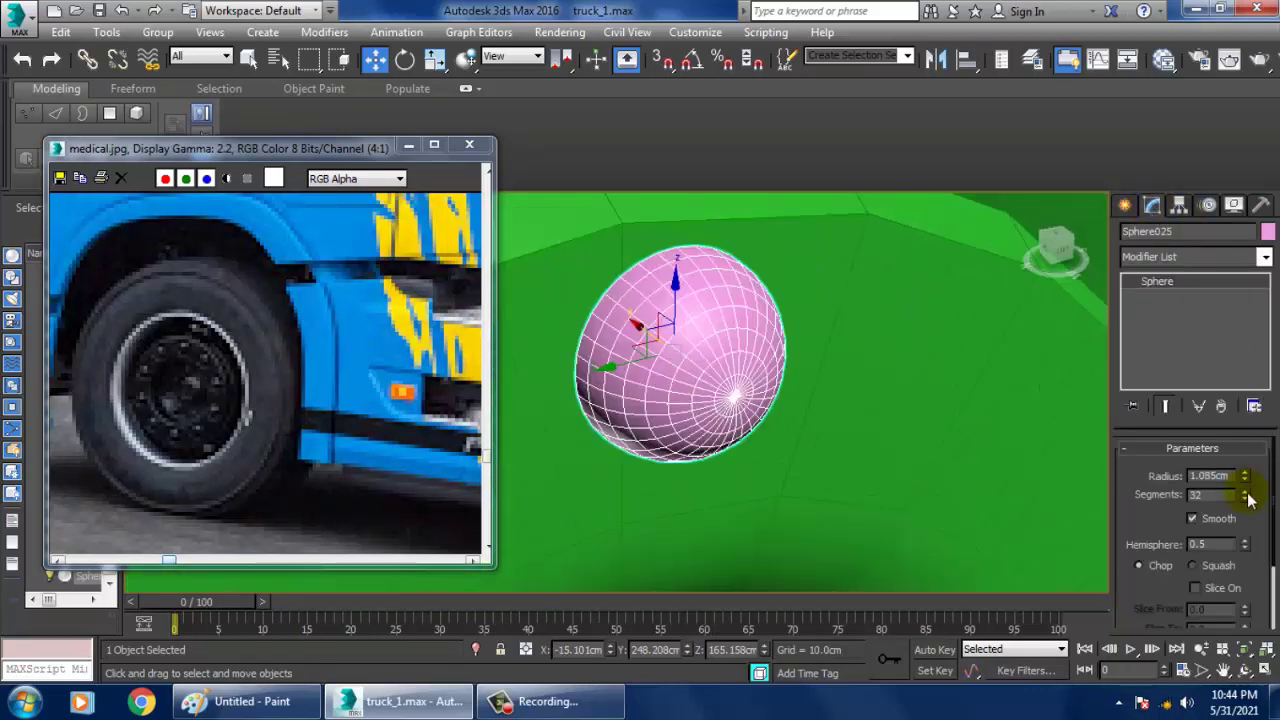
drag(1248, 500, 1272, 525)
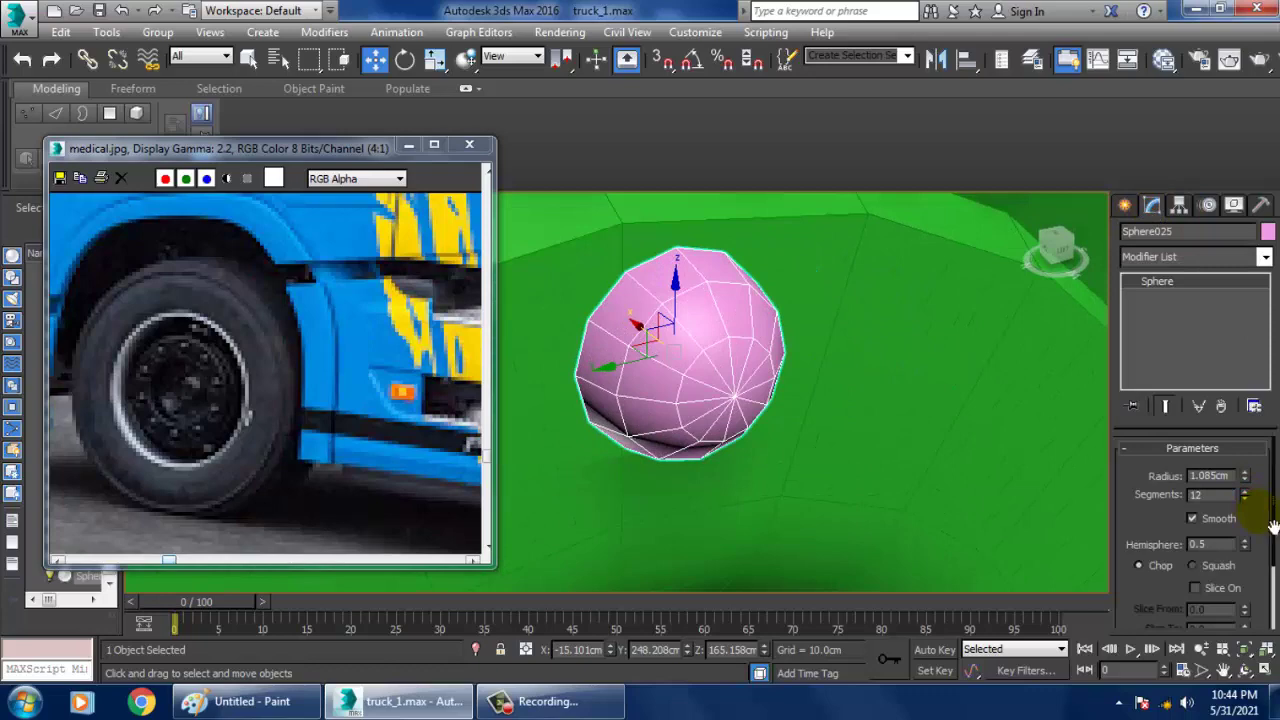
Show the front view as wireframe and move the hemisphere along X to about -14.537 cm, toward the hub ring's surface.
key(alt+w)
right_click(561, 583)
key(alt+w)
key(z)
middle_drag(695, 442, 842, 426)
scroll(775, 433, down, 6)
key(l)
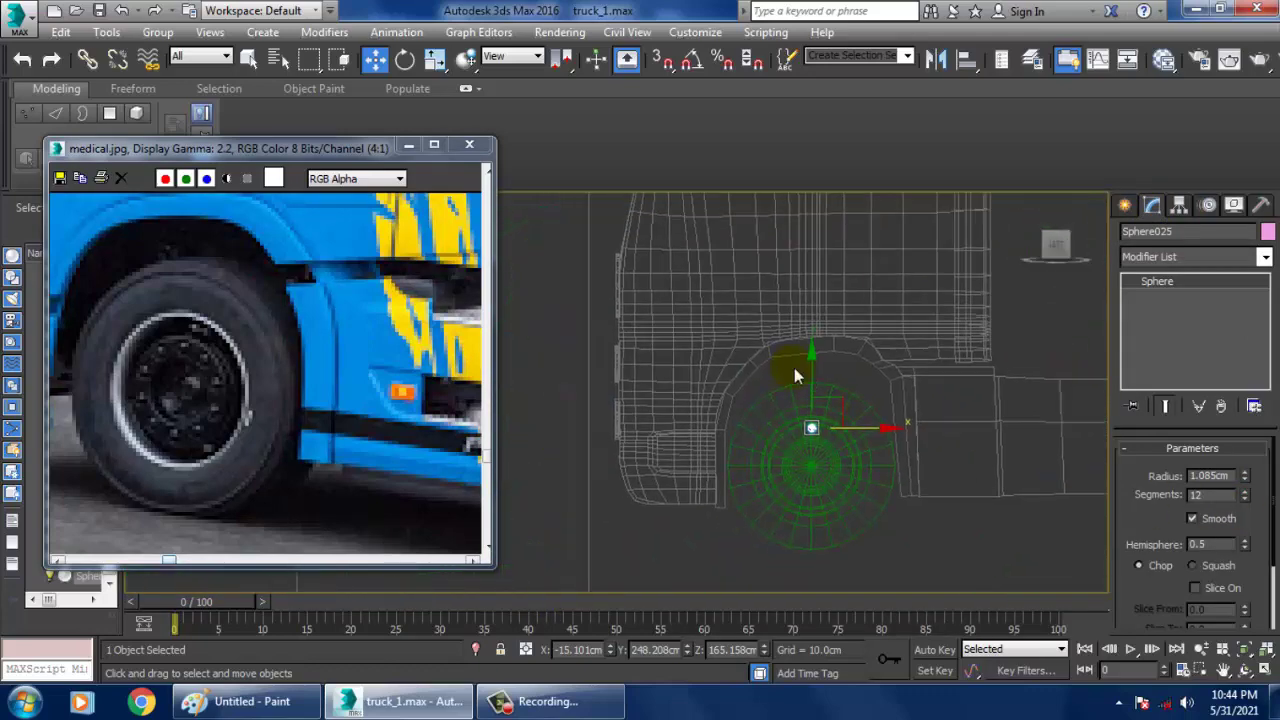
key(alt+w)
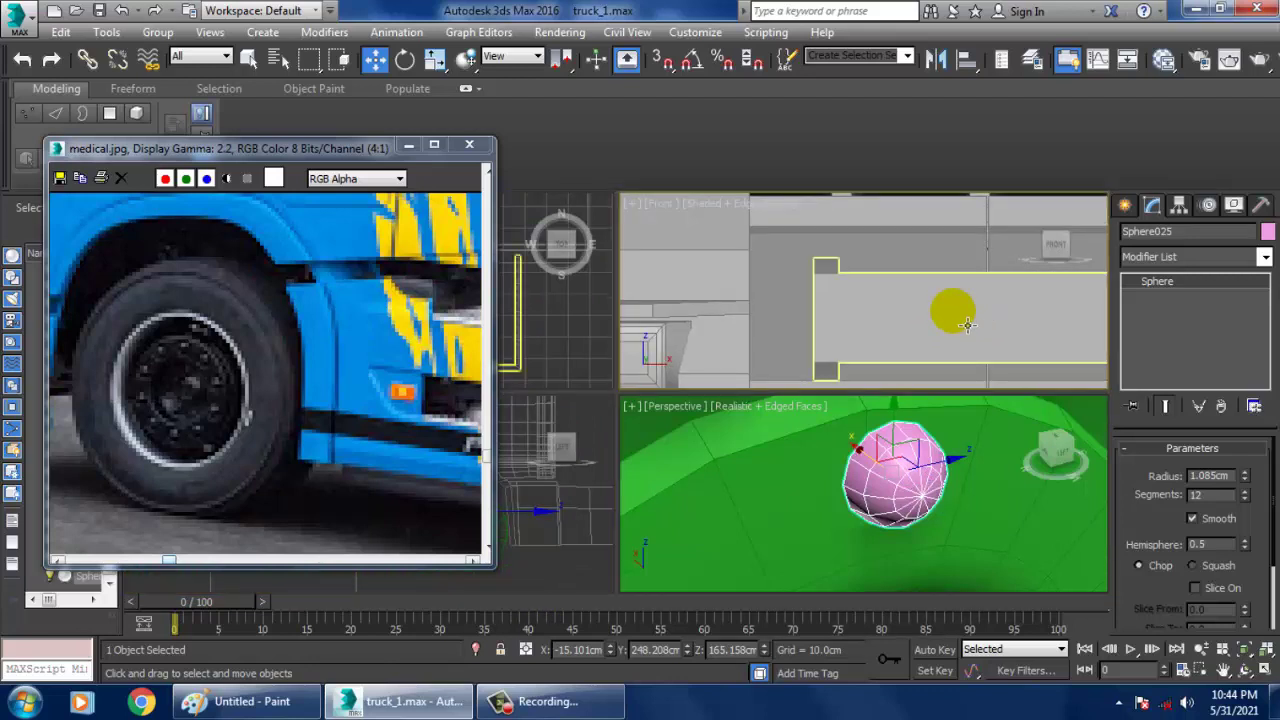
key(z)
middle_drag(839, 349, 921, 329)
key(alt+w)
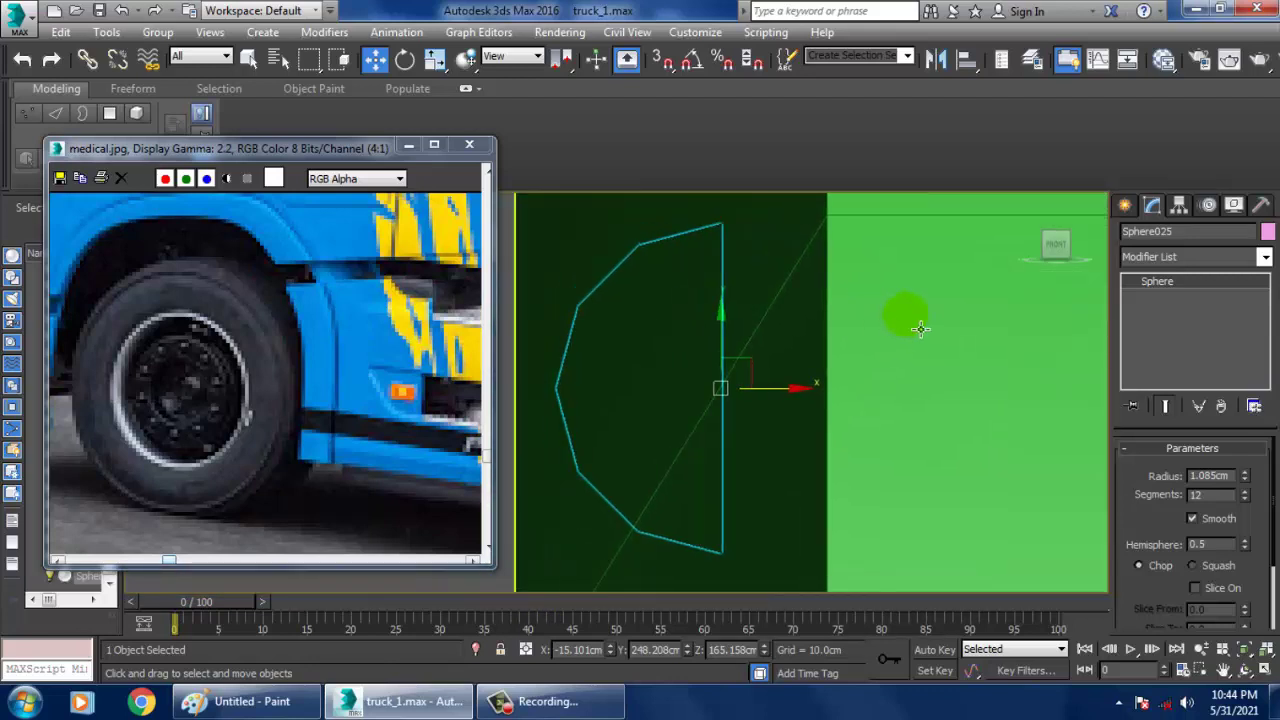
key(F3)
scroll(921, 329, down, 8)
scroll(886, 352, up, 2)
drag(945, 338, 966, 339)
Fine-tune the hemisphere's depth along X to about -14.235 cm so its flat back sits against the hub ring.
key(alt+w)
right_click(938, 473)
key(alt+w)
scroll(877, 435, down, 3)
alt+middle_drag(700, 434, 663, 436)
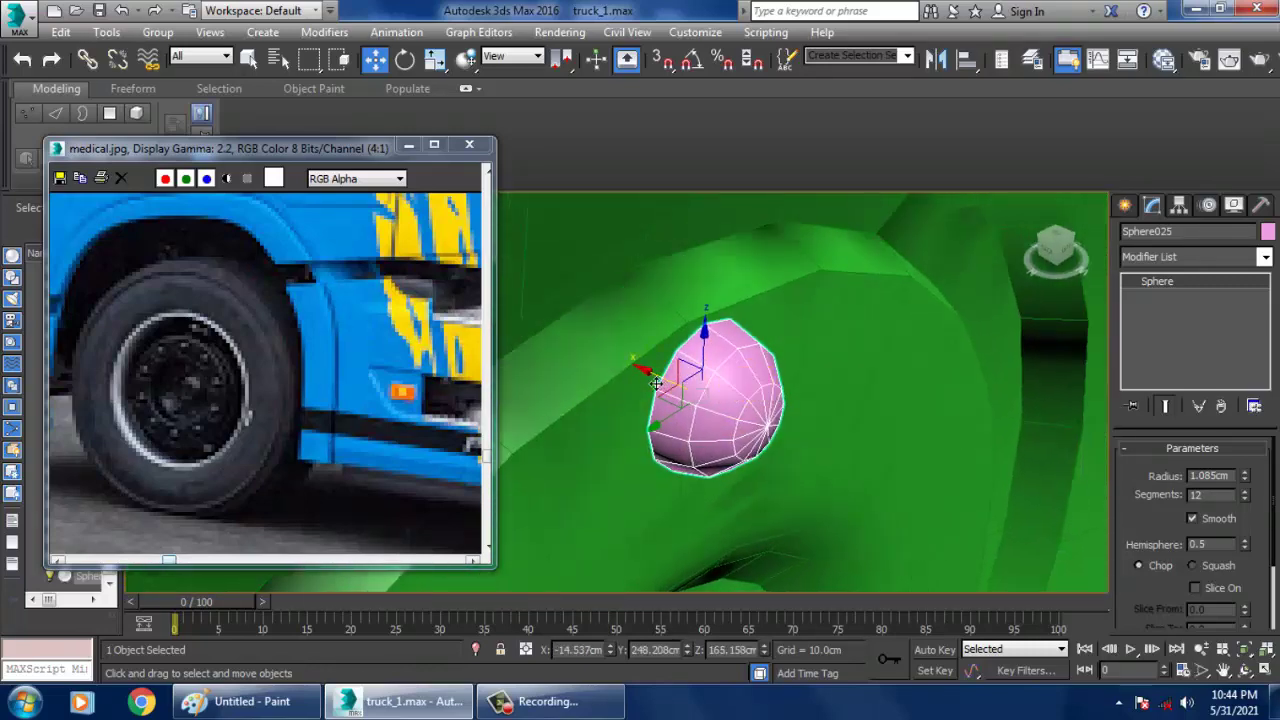
drag(656, 383, 637, 374)
scroll(877, 440, down, 2)
Lower the hemisphere to about Z 164.13 cm in the left view, centring it on the flat ring above the hub.
key(alt+w)
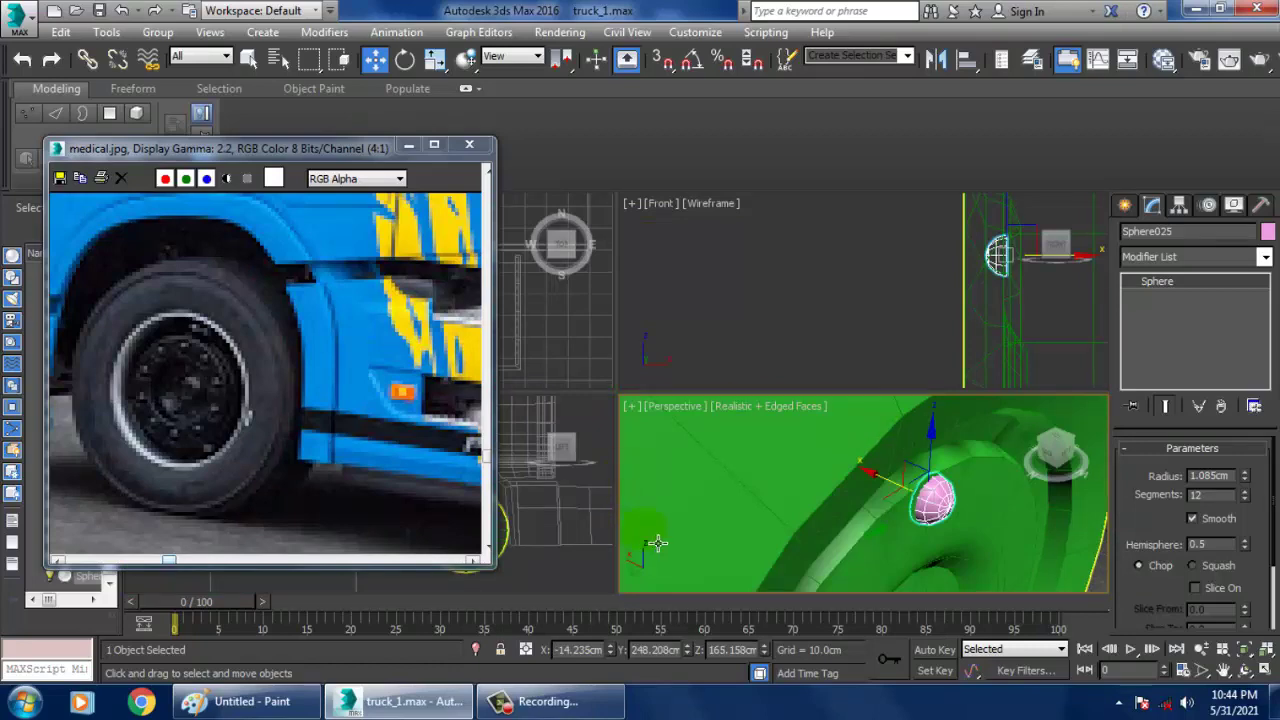
right_click(569, 531)
key(alt+w)
key(z)
middle_drag(671, 437, 830, 338)
scroll(729, 408, down, 6)
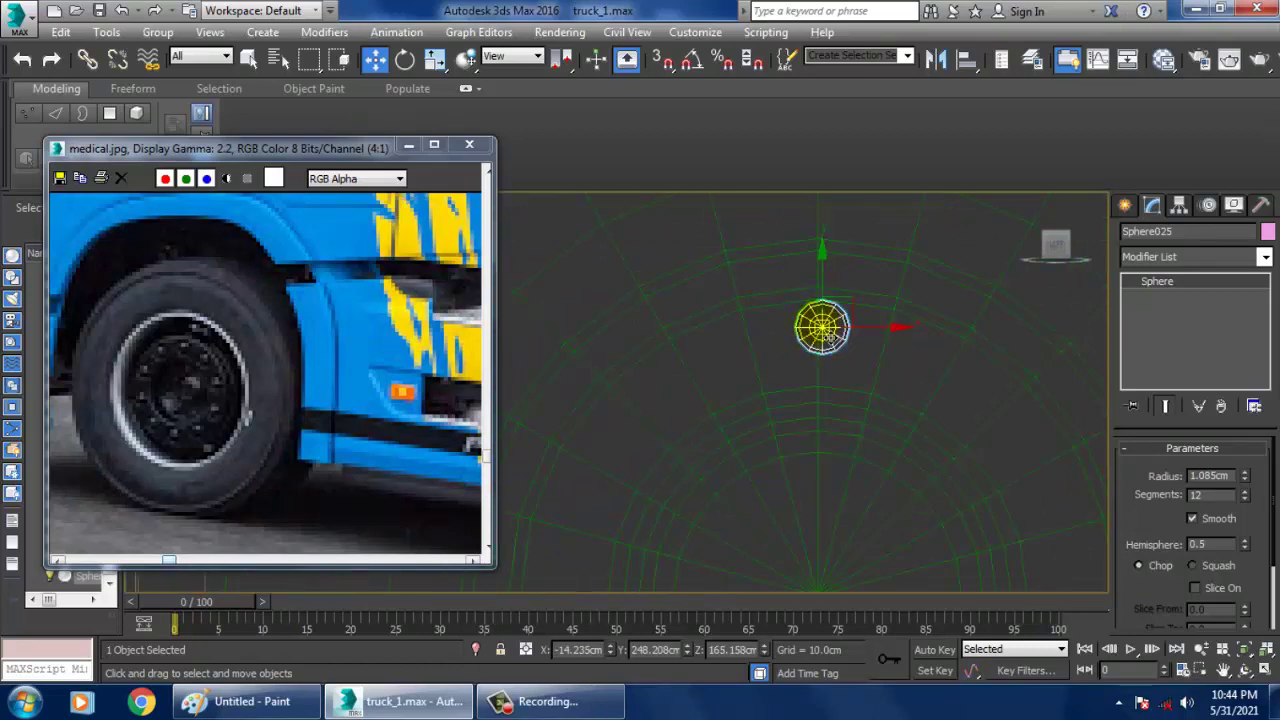
middle_drag(854, 398, 801, 330)
scroll(826, 357, down, 2)
key(r)
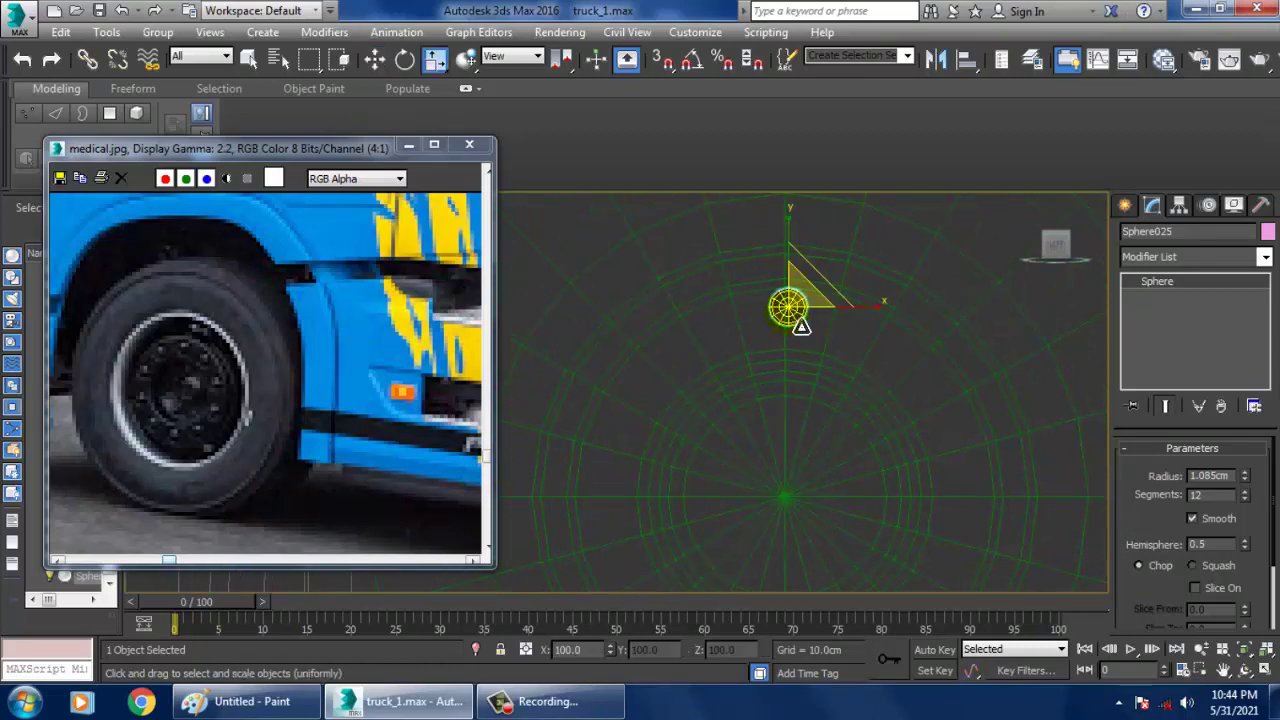
key(w)
drag(789, 251, 799, 270)
scroll(797, 268, down, 3)
mouse_move(799, 333)
middle_down()
mouse_move(790, 321)
mouse_move(805, 323)
middle_up()
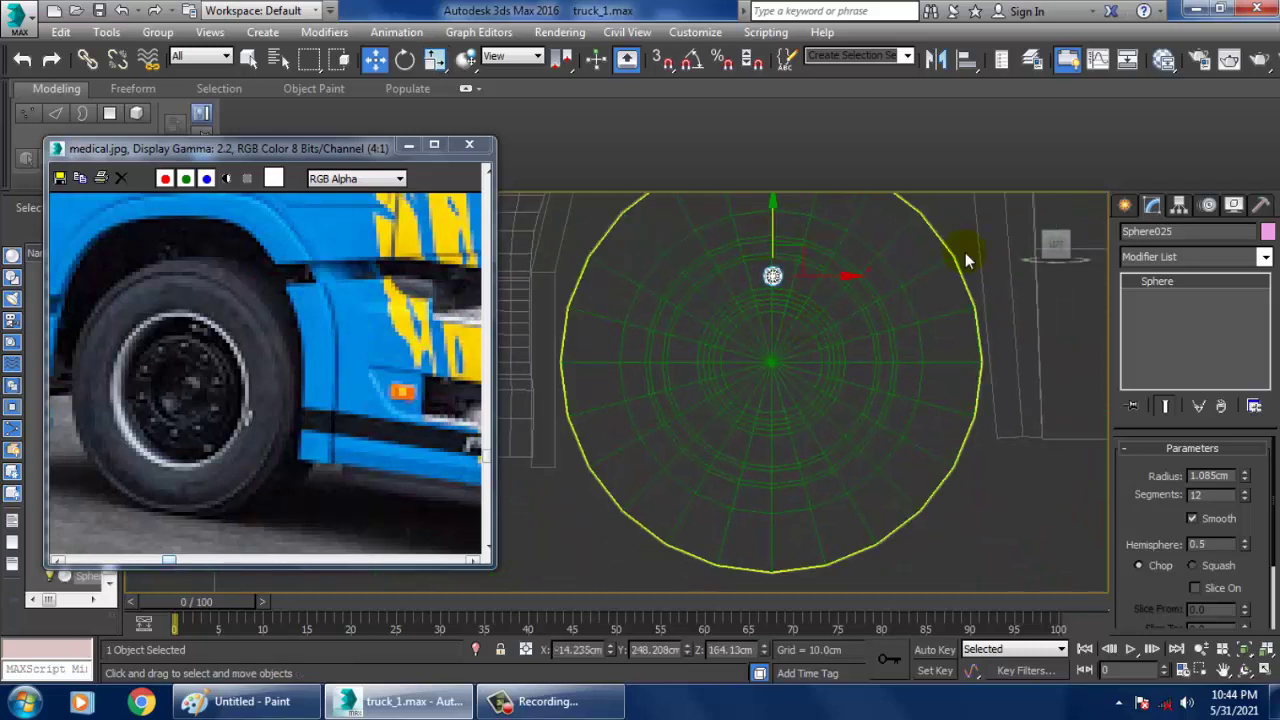
Move only the hemisphere's pivot to the wheel's centre using snapping, and leave pivot editing ready for rotation.
click(1180, 208)
click(1205, 326)
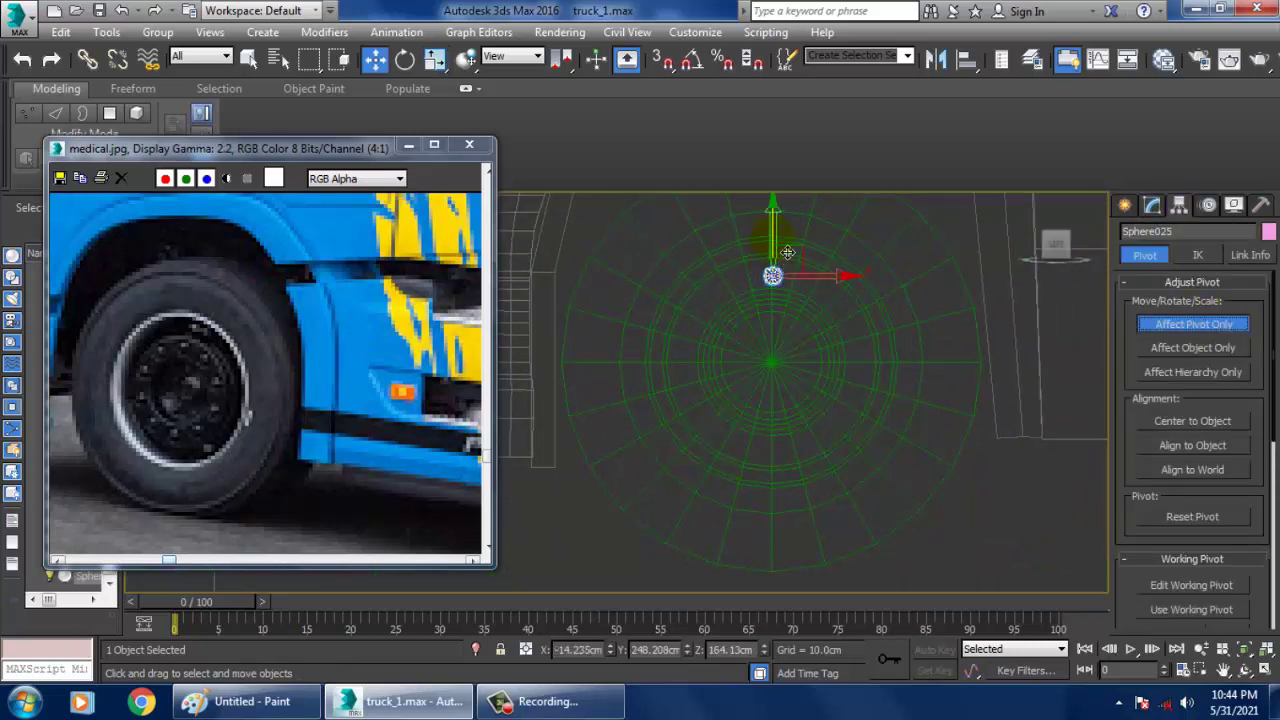
key(s)
drag(788, 253, 780, 380)
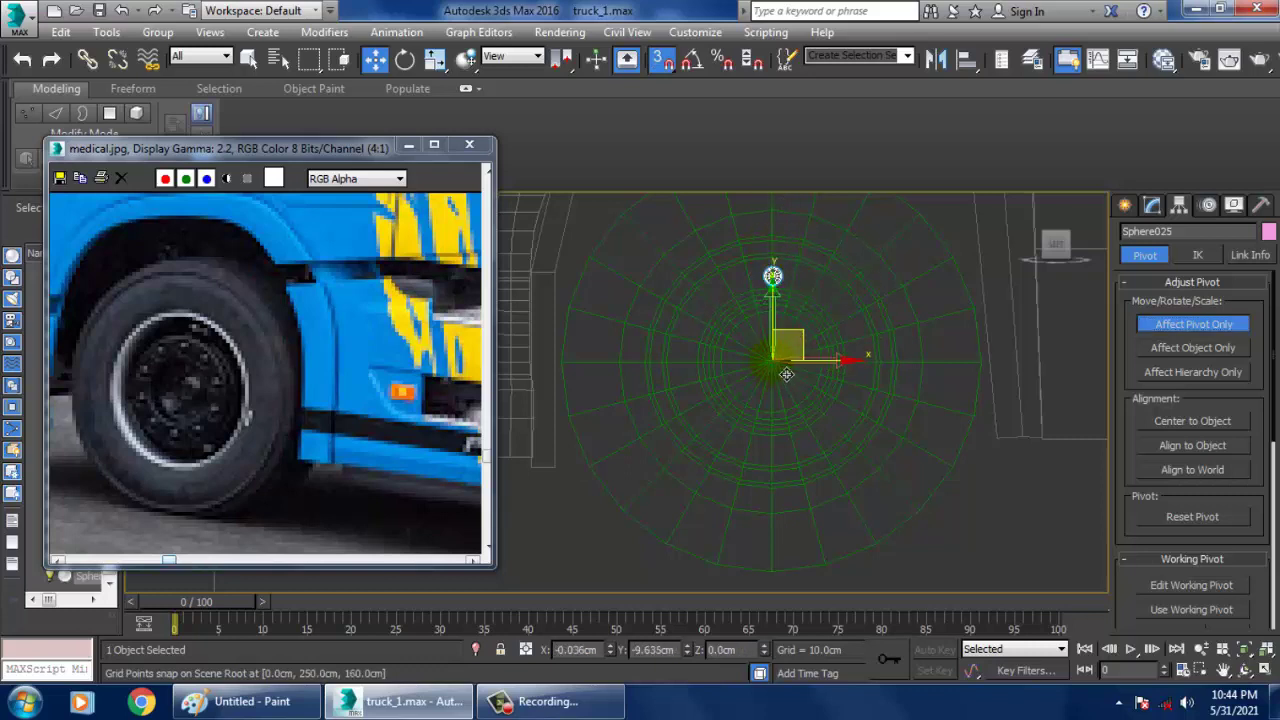
scroll(812, 362, up, 3)
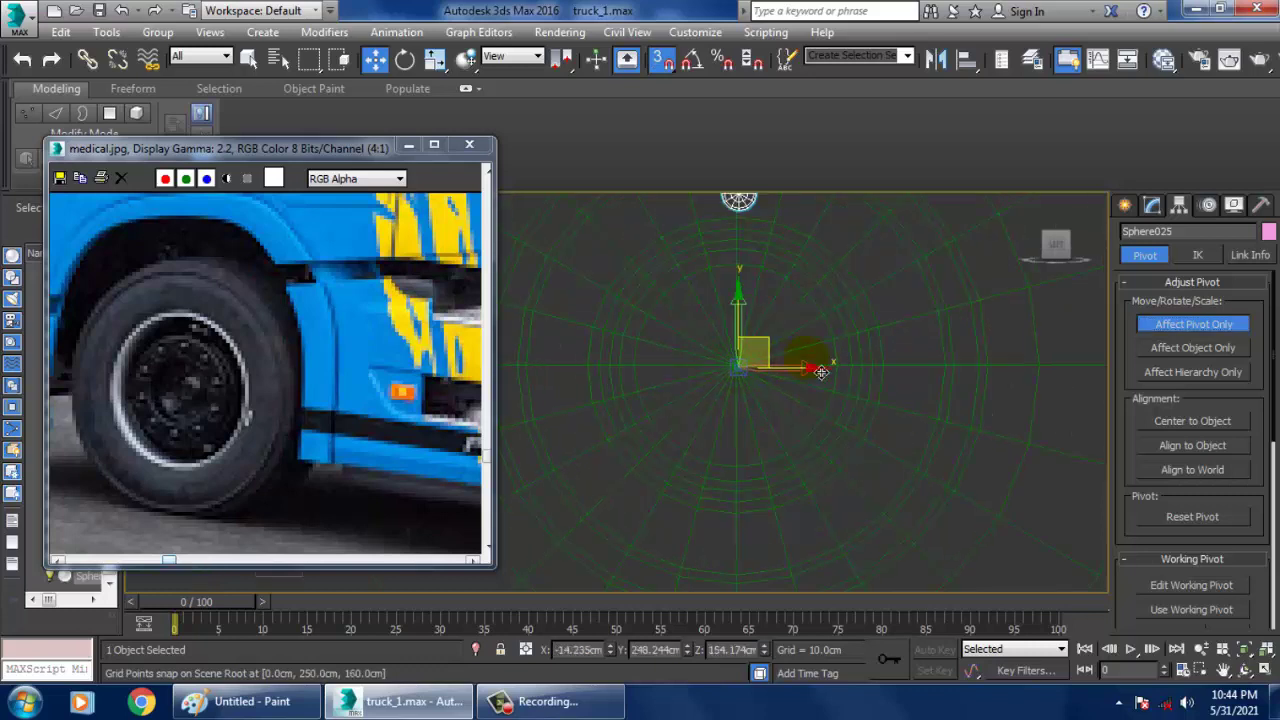
key(e)
click(1188, 324)
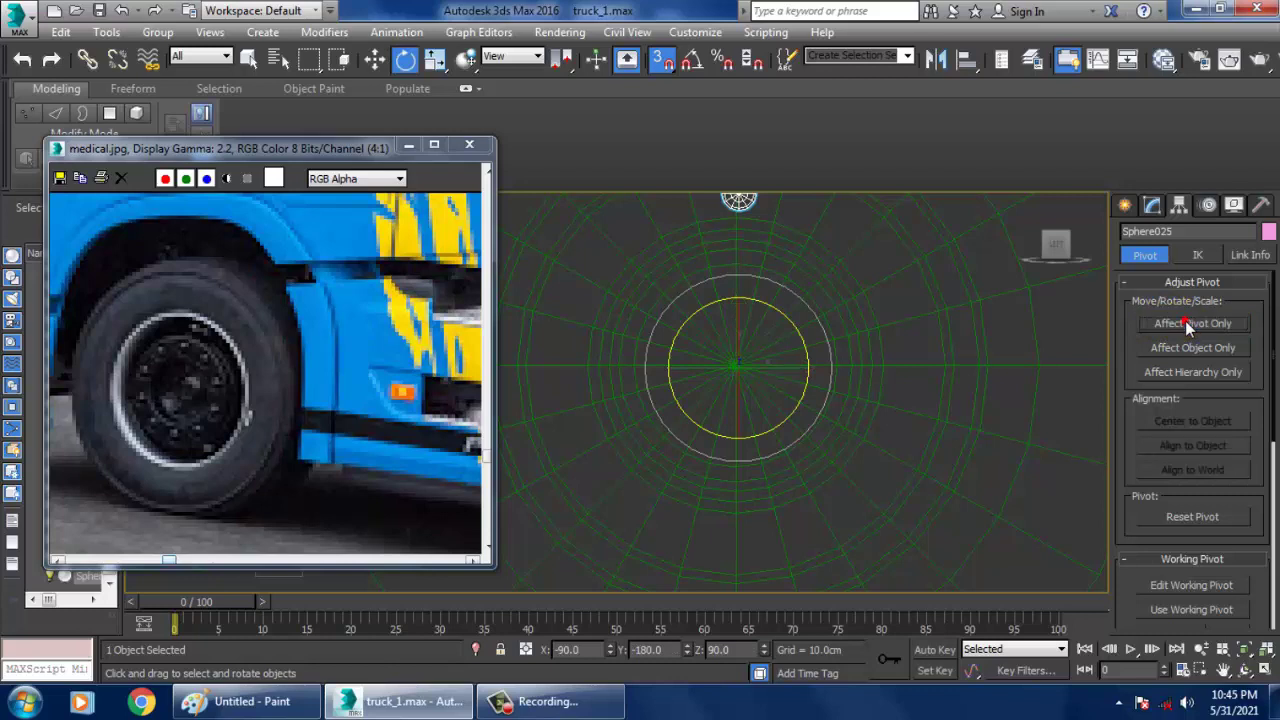
middle_drag(838, 356, 822, 390)
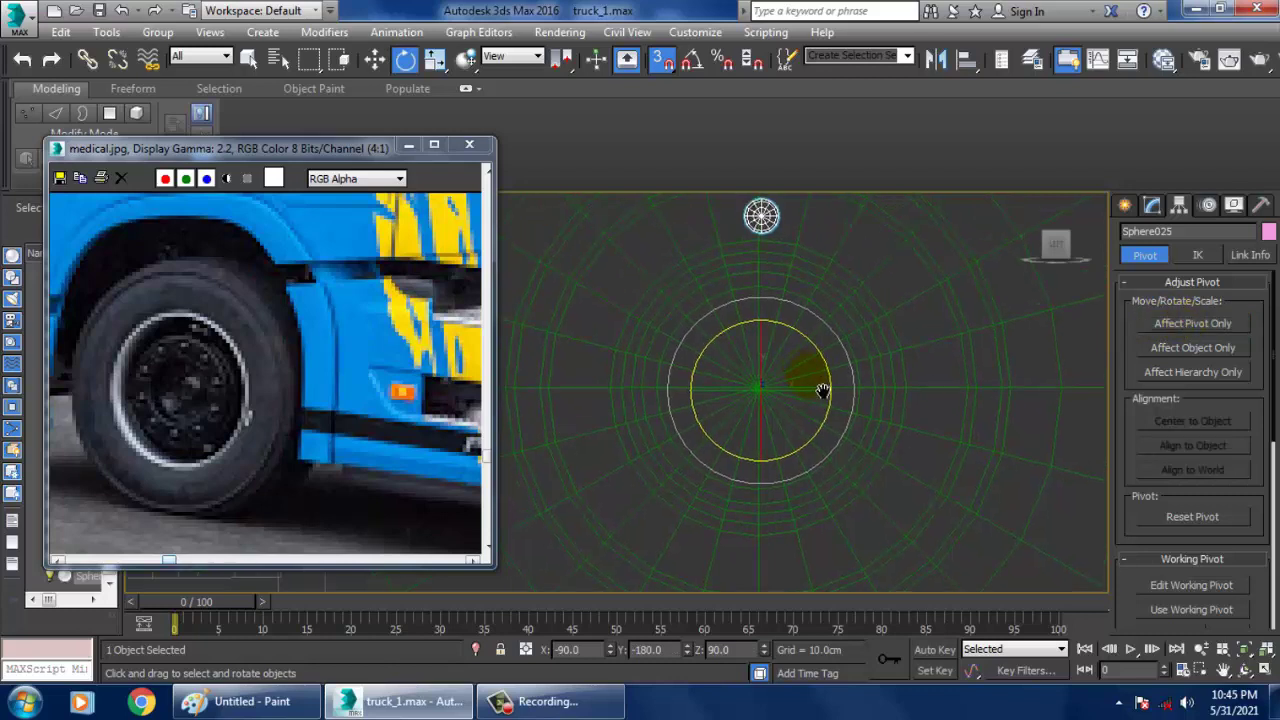
With angle snap at 30 degrees, rotate-copy the hemisphere around the hub: 10 copies, plus one more to complete the bolt ring.
right_click(694, 62)
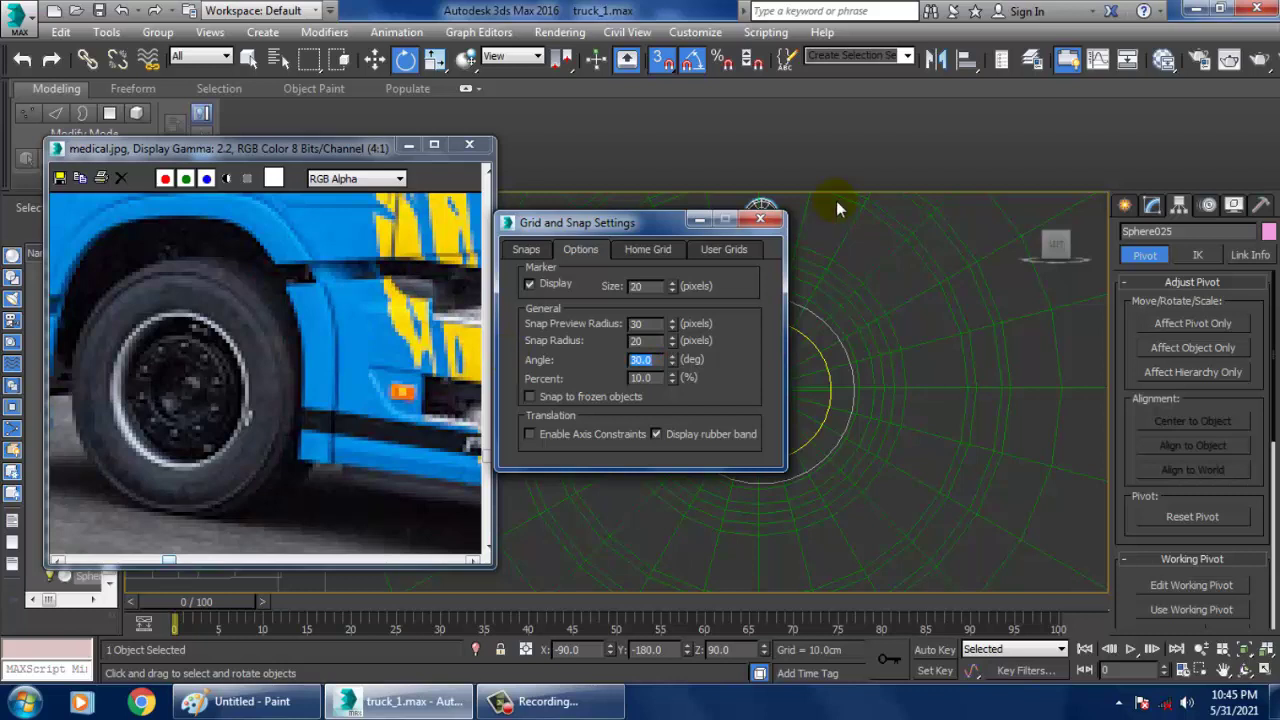
click(762, 220)
drag(838, 333, 837, 320)
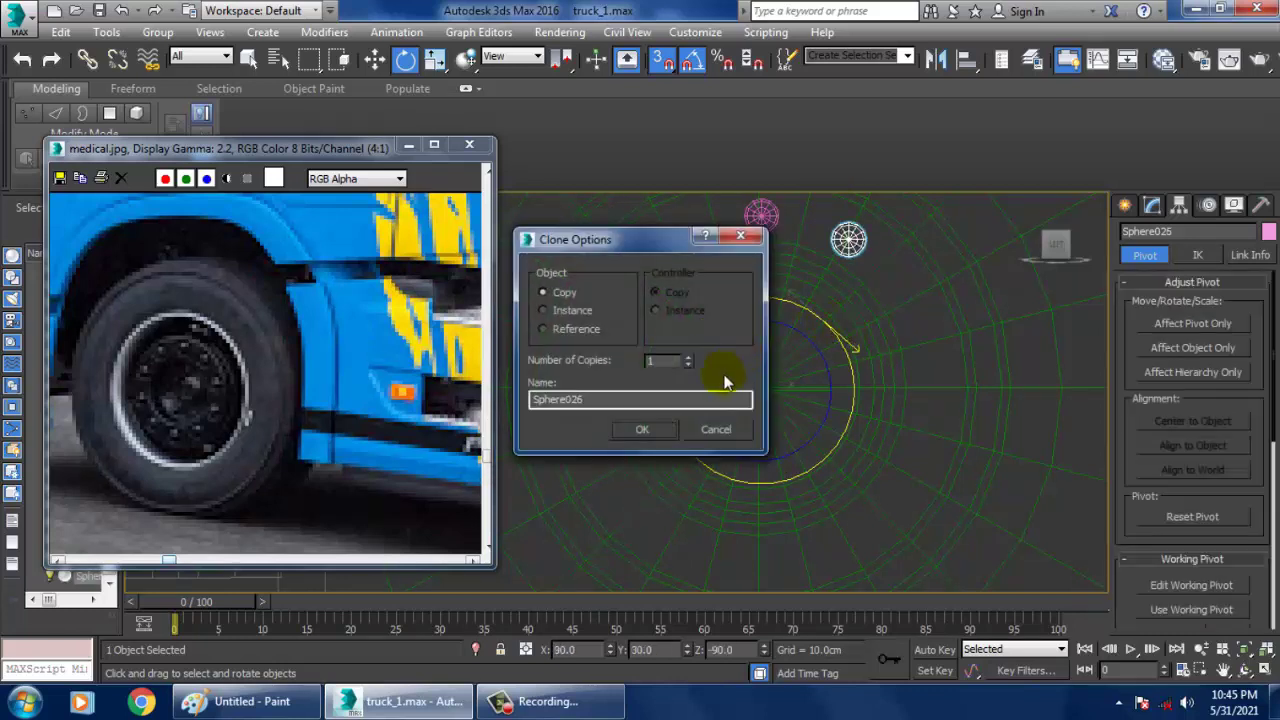
click(689, 357)
click(642, 428)
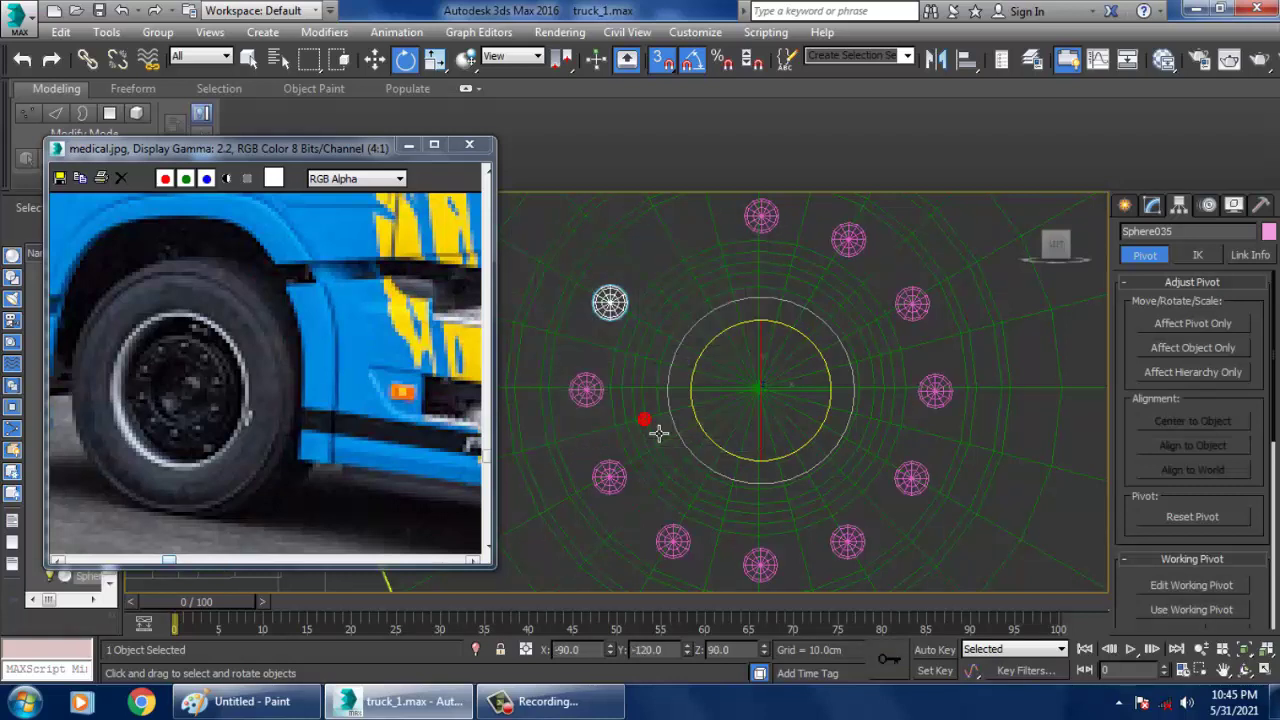
mouse_move(832, 334)
mouse_down()
mouse_move(848, 338)
mouse_move(829, 314)
mouse_up()
click(641, 427)
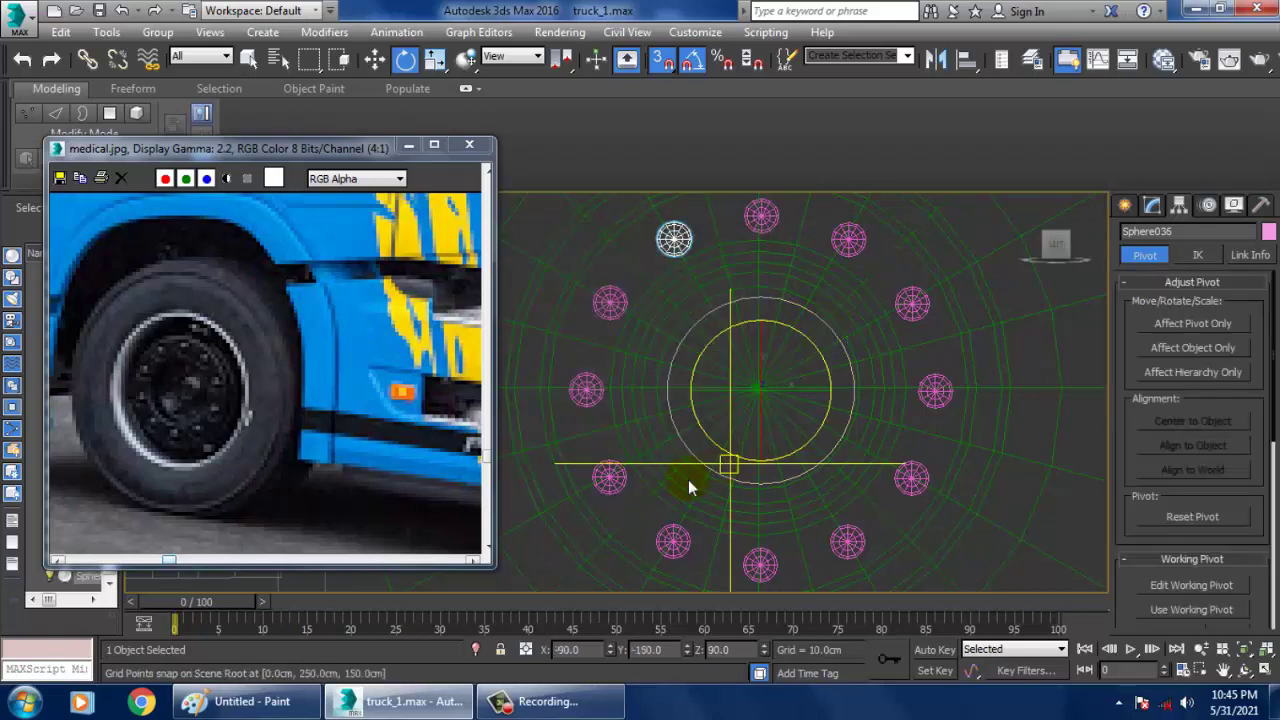
Turn off position snapping and select the wheel cylinder in the perspective view.
key(alt+w)
middle_click(809, 500)
key(alt+w)
alt+middle_drag(808, 466, 871, 389)
key(s)
scroll(779, 425, down, 5)
scroll(782, 428, up, 4)
scroll(868, 388, up, 4)
click(781, 284)
alt+middle_drag(922, 334, 979, 353)
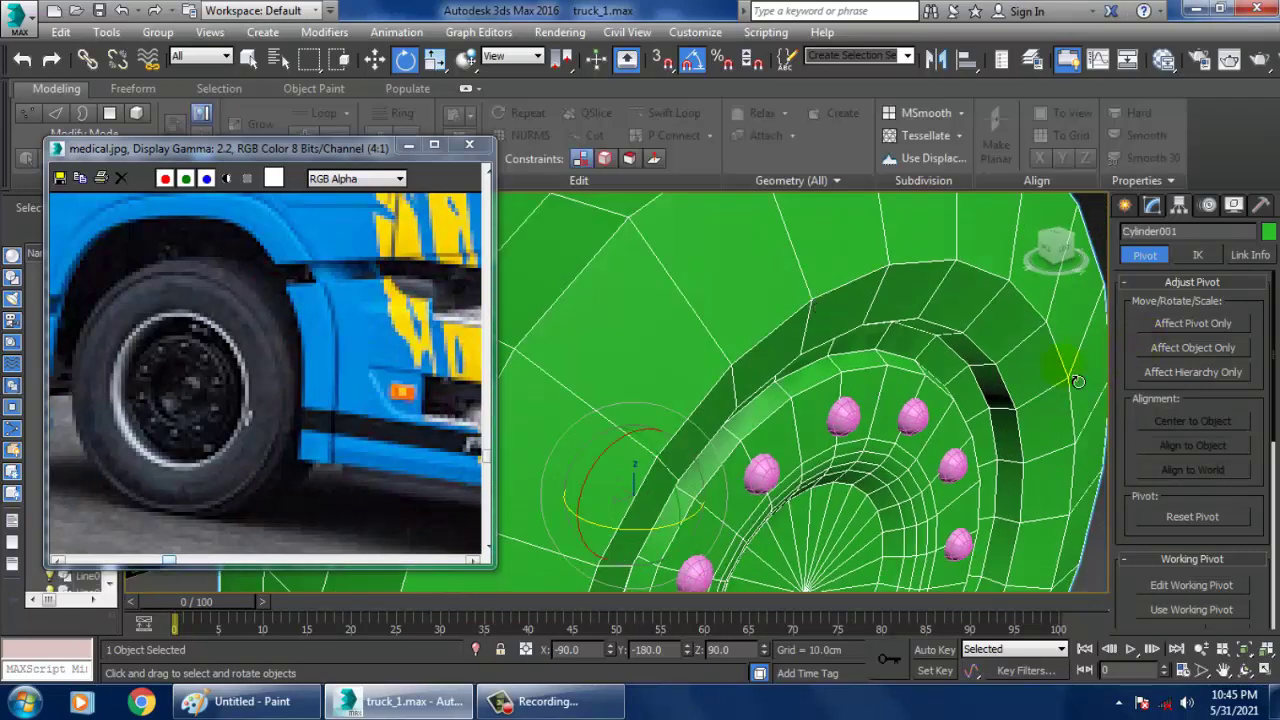
Chamfer the edge loop around the rim opening on the wheel's front face by about 2.742 cm with 3 segments.
key(2)
double_click(793, 340)
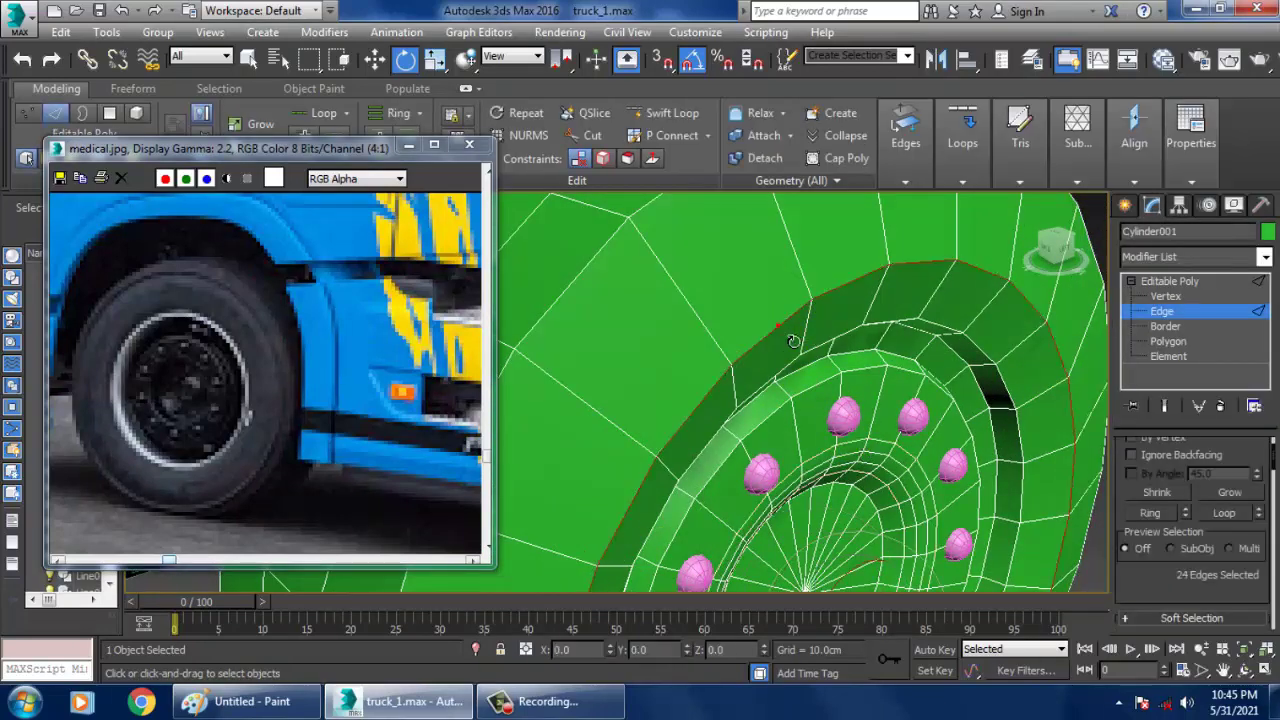
scroll(1170, 584, down, 5)
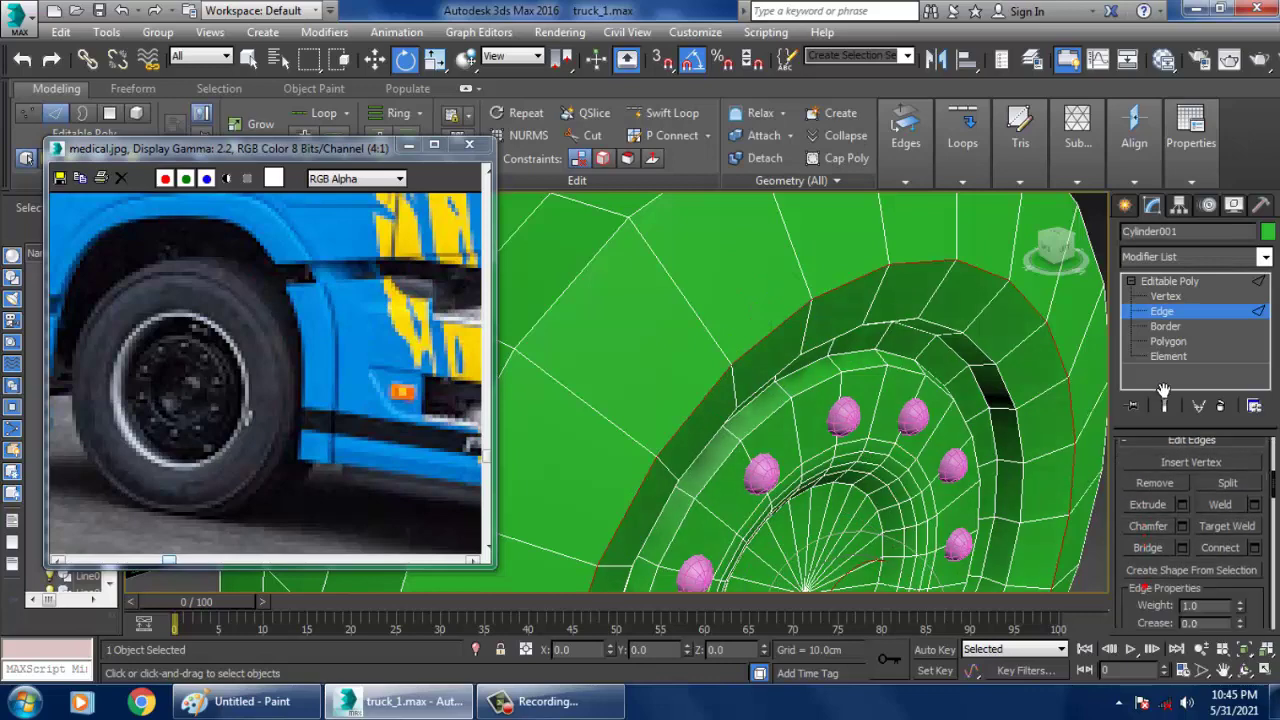
click(1182, 501)
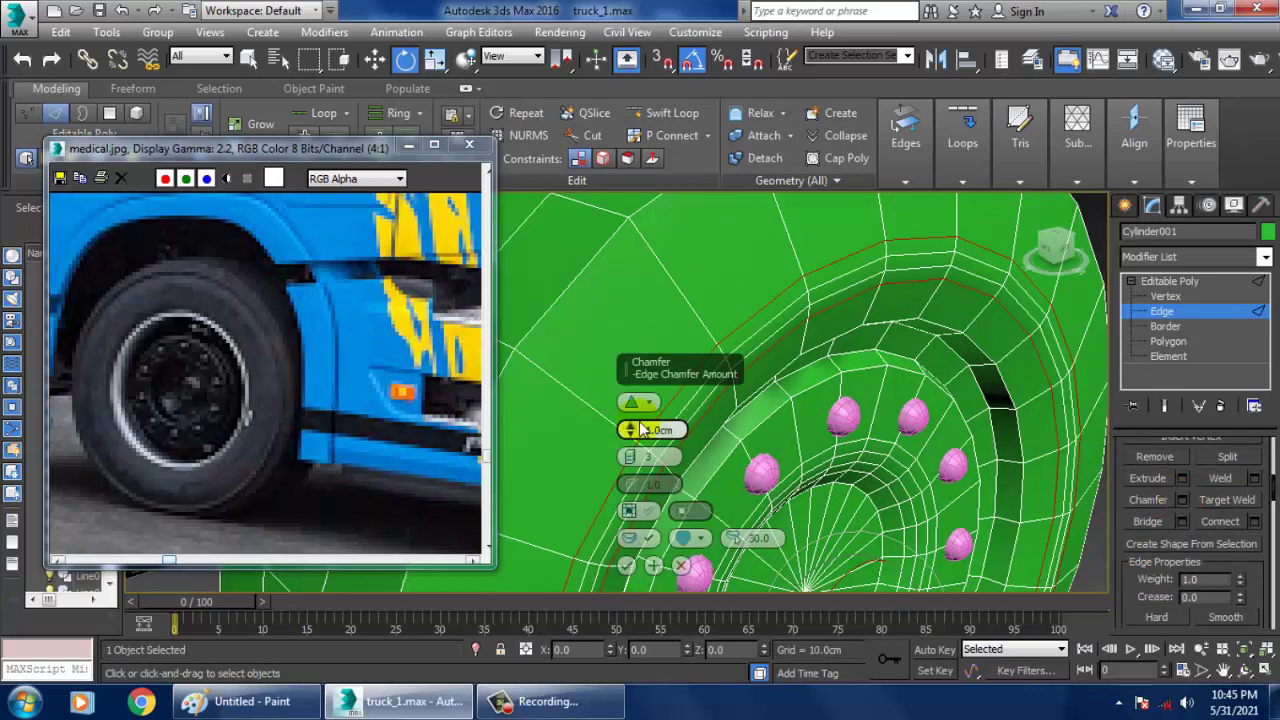
drag(629, 431, 673, 423)
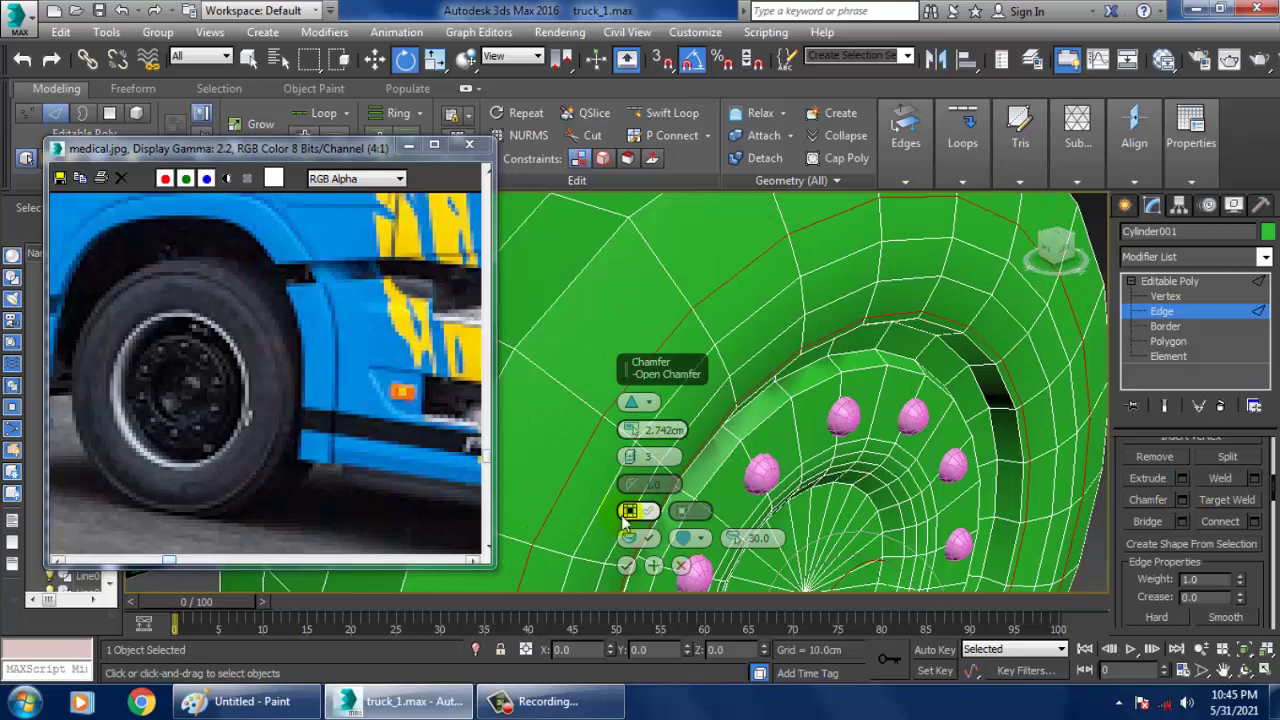
click(626, 566)
scroll(626, 560, down, 4)
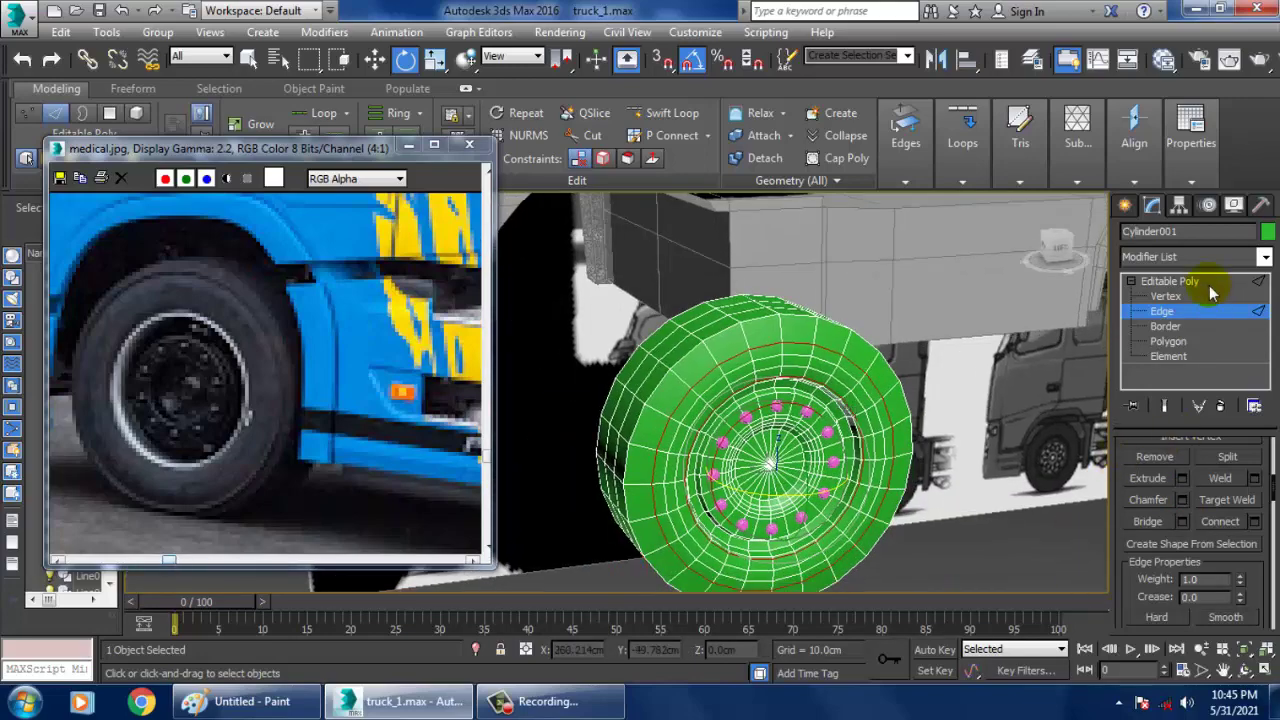
click(1206, 285)
Chamfer the tyre's front outer edge loop by 1.0 cm with 3 segments.
alt+middle_drag(785, 385, 955, 392)
scroll(812, 382, up, 4)
click(1162, 311)
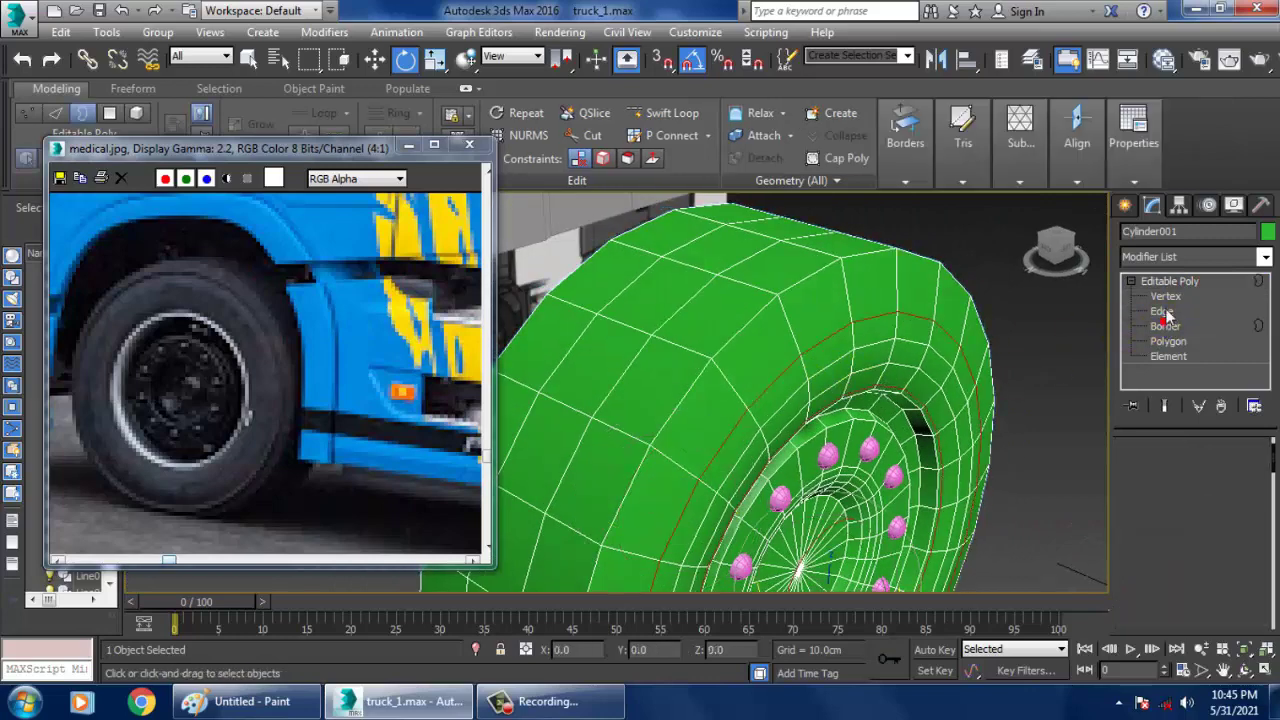
double_click(753, 344)
scroll(1168, 520, down, 5)
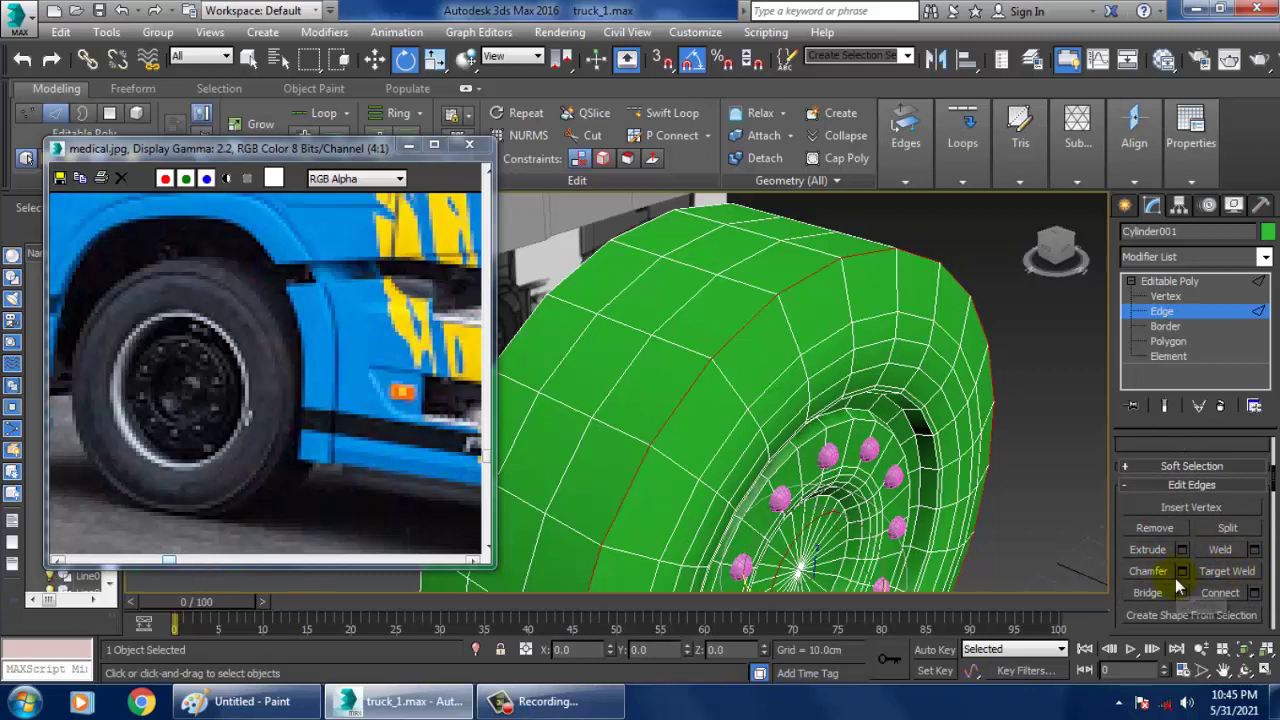
click(1182, 571)
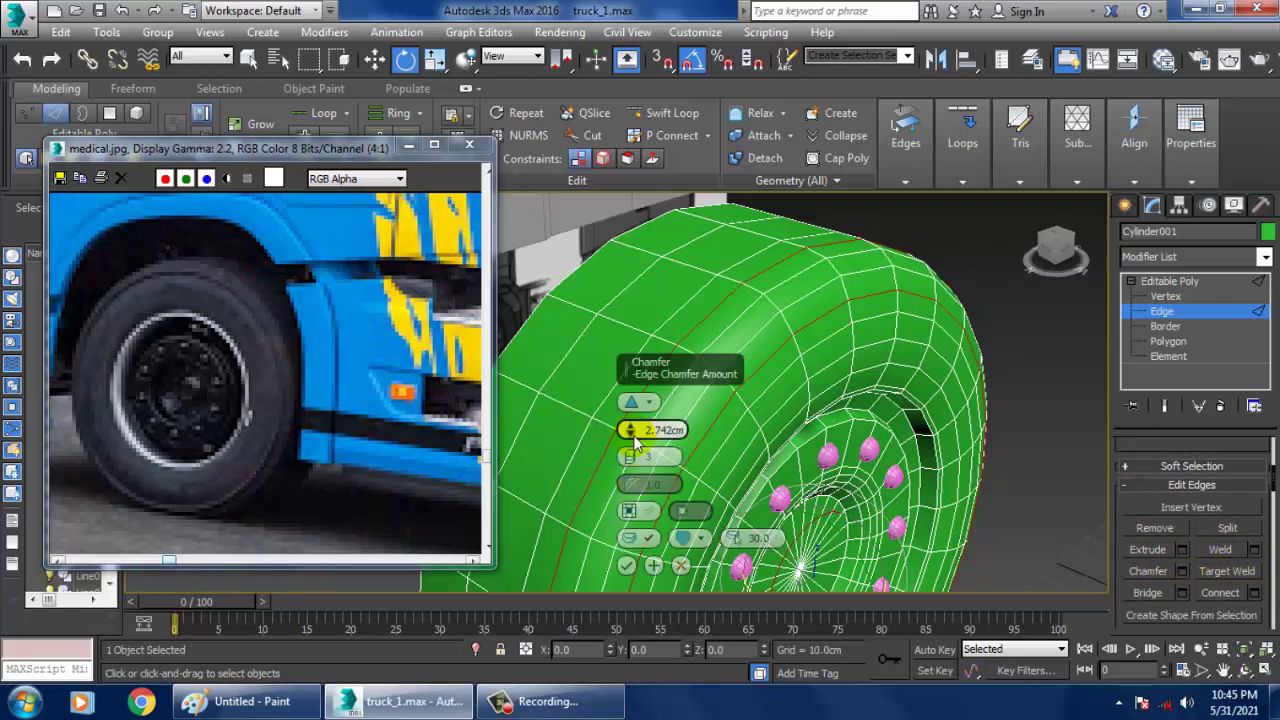
drag(632, 432, 653, 455)
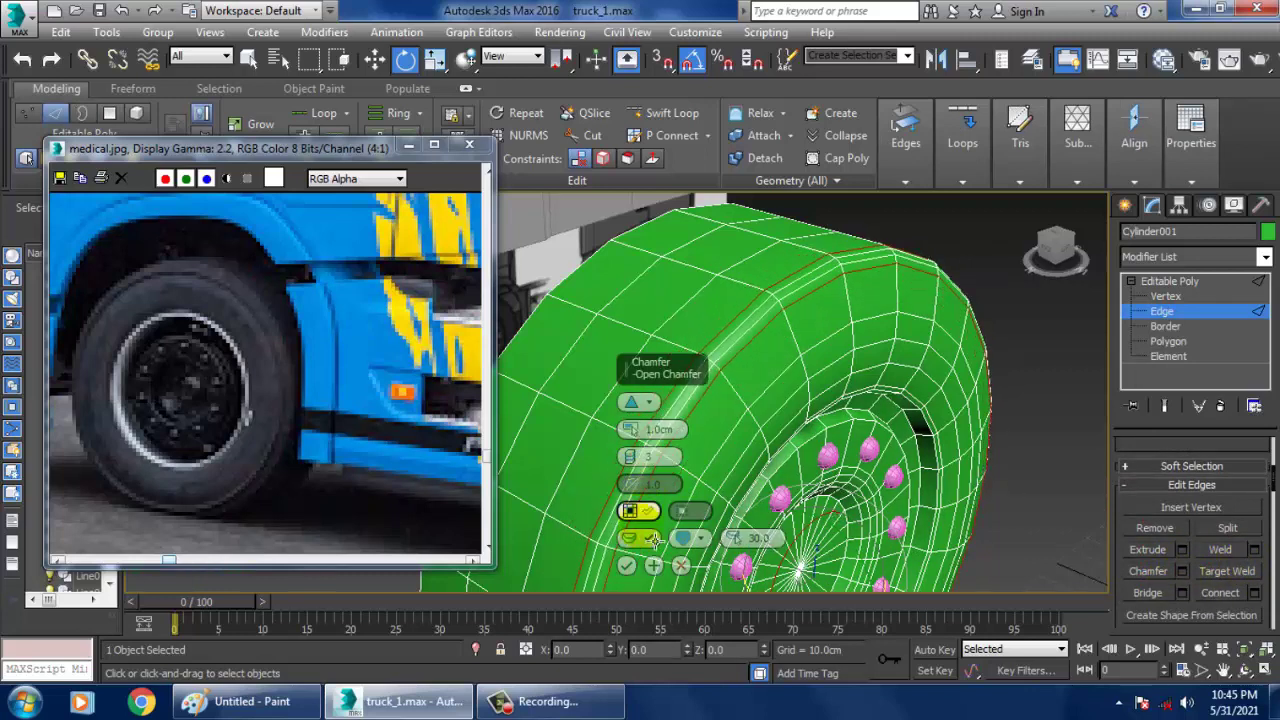
click(626, 565)
Chamfer the tyre's back outer edge loop by 1.0 cm with 3 segments and leave edge editing.
alt+middle_drag(626, 565, 741, 389)
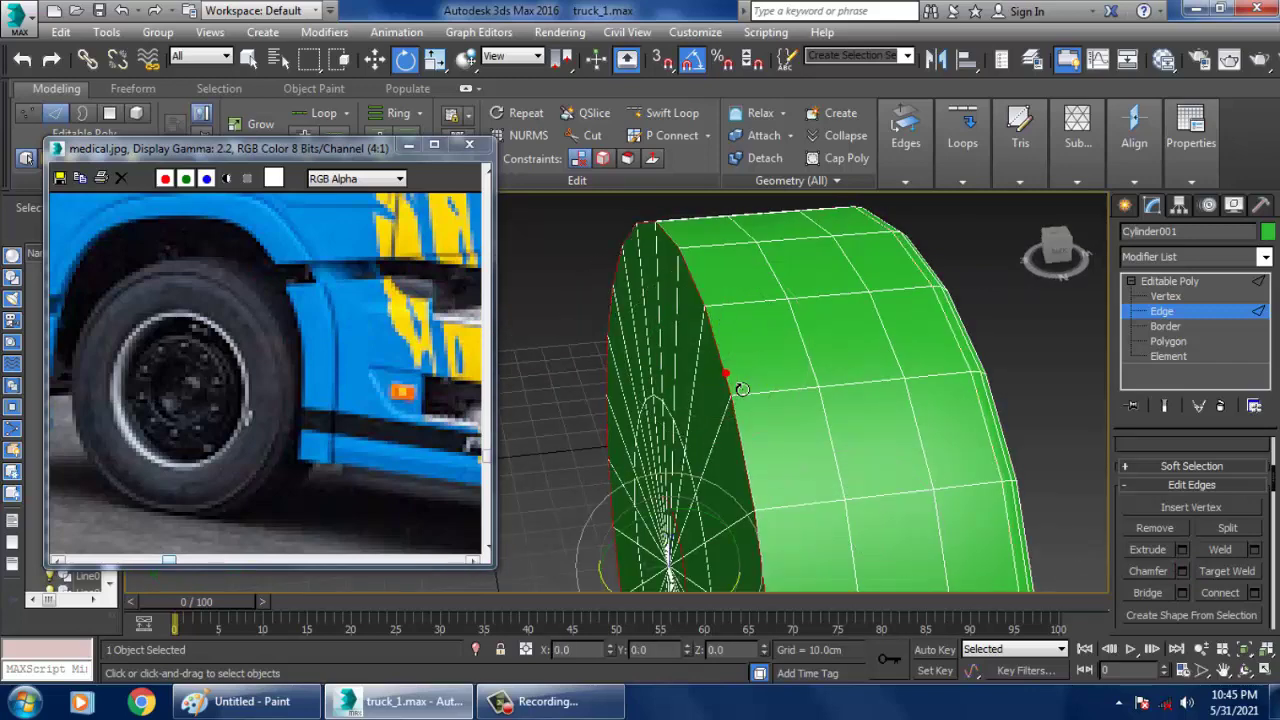
click(1184, 570)
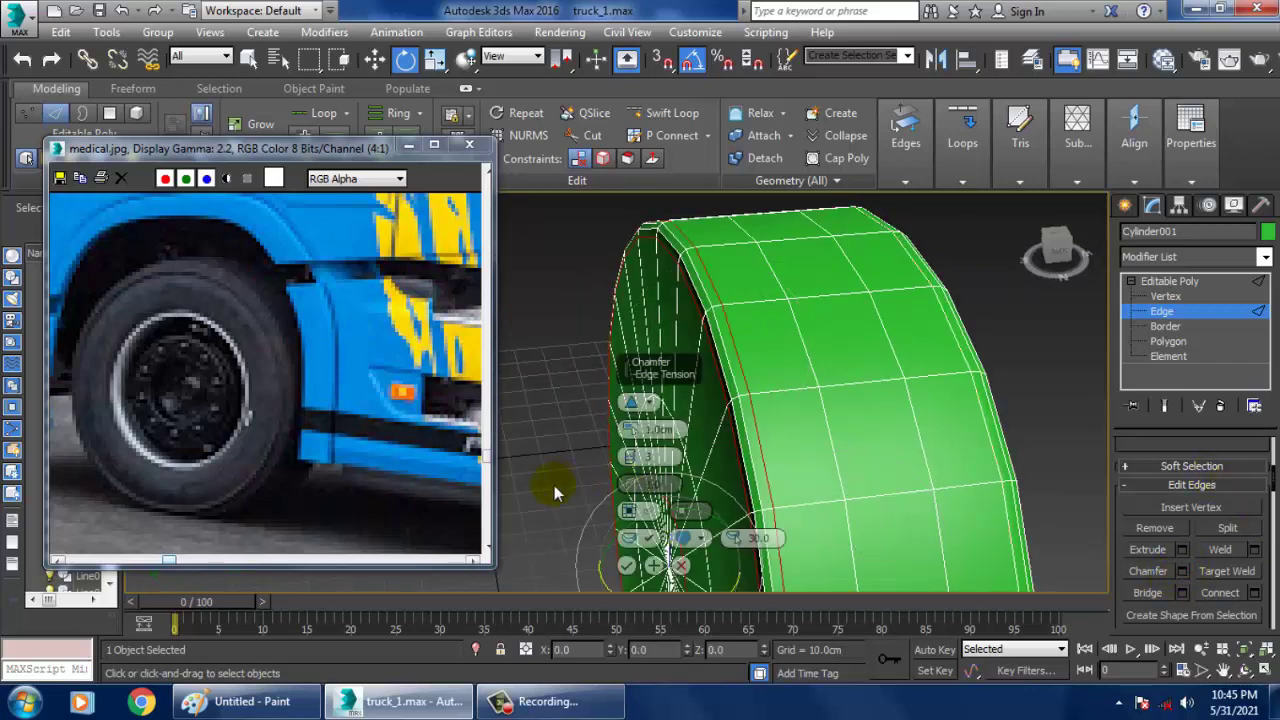
click(626, 566)
alt+middle_drag(626, 566, 962, 347)
click(1170, 281)
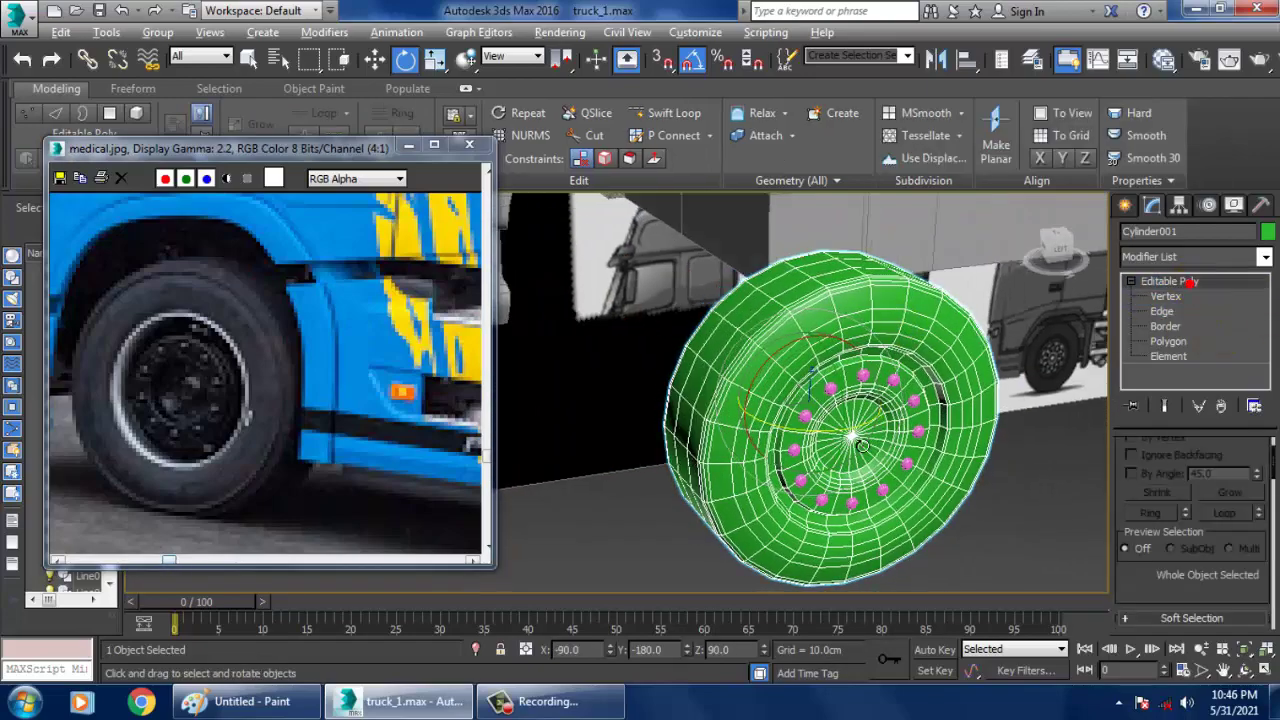
Select the wheel together with all its hub bolts and move them along X toward the truck body.
key(e)
scroll(900, 408, down, 5)
alt+middle_drag(900, 408, 936, 528)
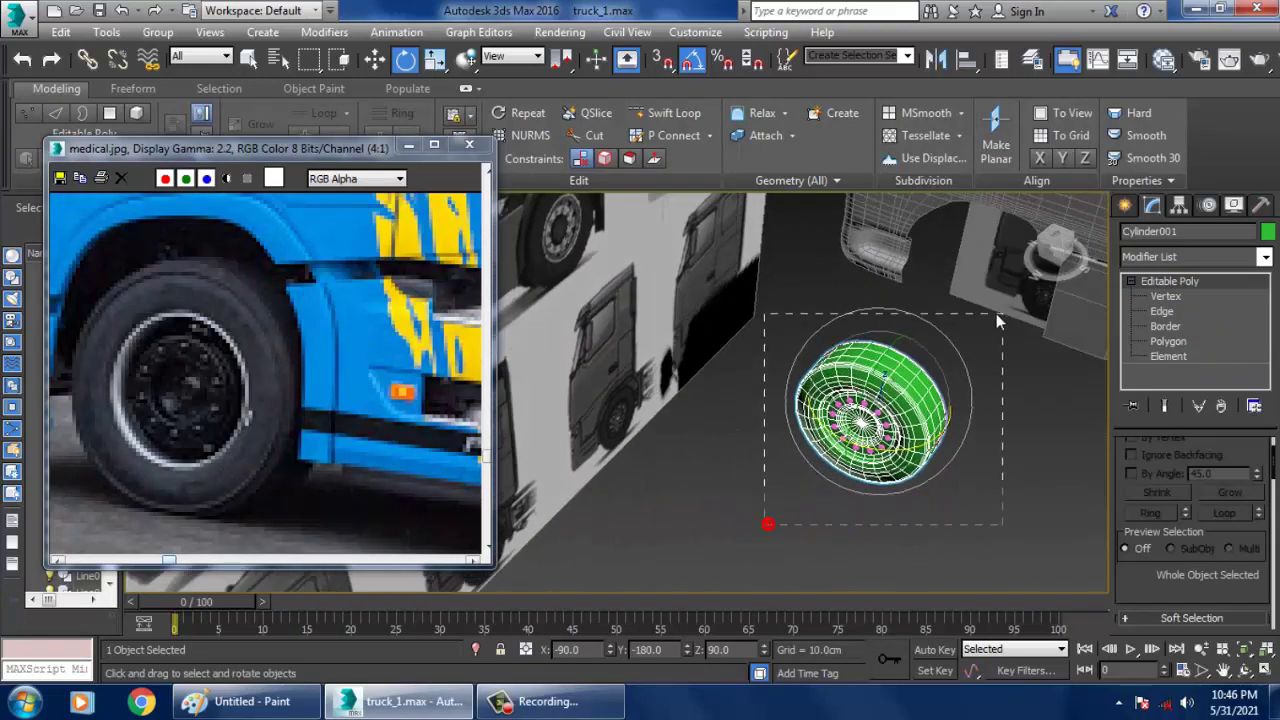
drag(996, 313, 1002, 314)
alt+middle_drag(1029, 385, 931, 408)
key(w)
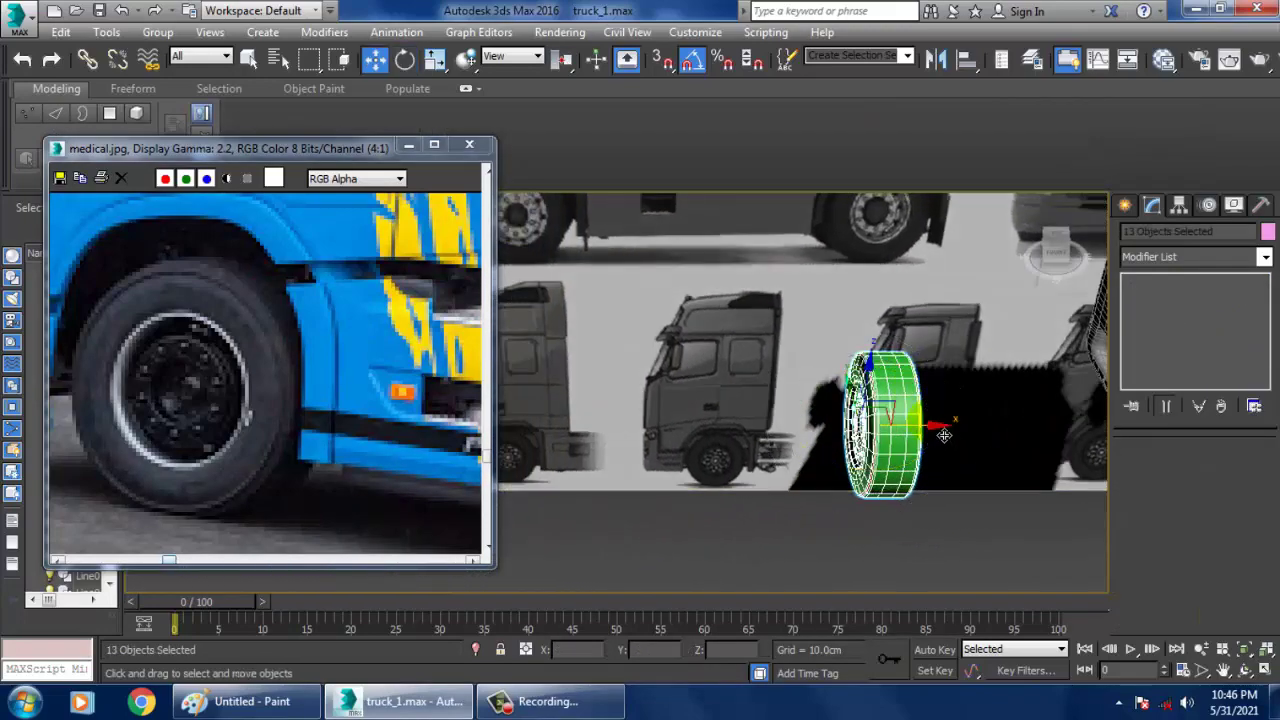
drag(955, 437, 1125, 437)
Raise the selected wheel and bolts about 2 cm in the left view to fit the front wheel arch.
key(alt+w)
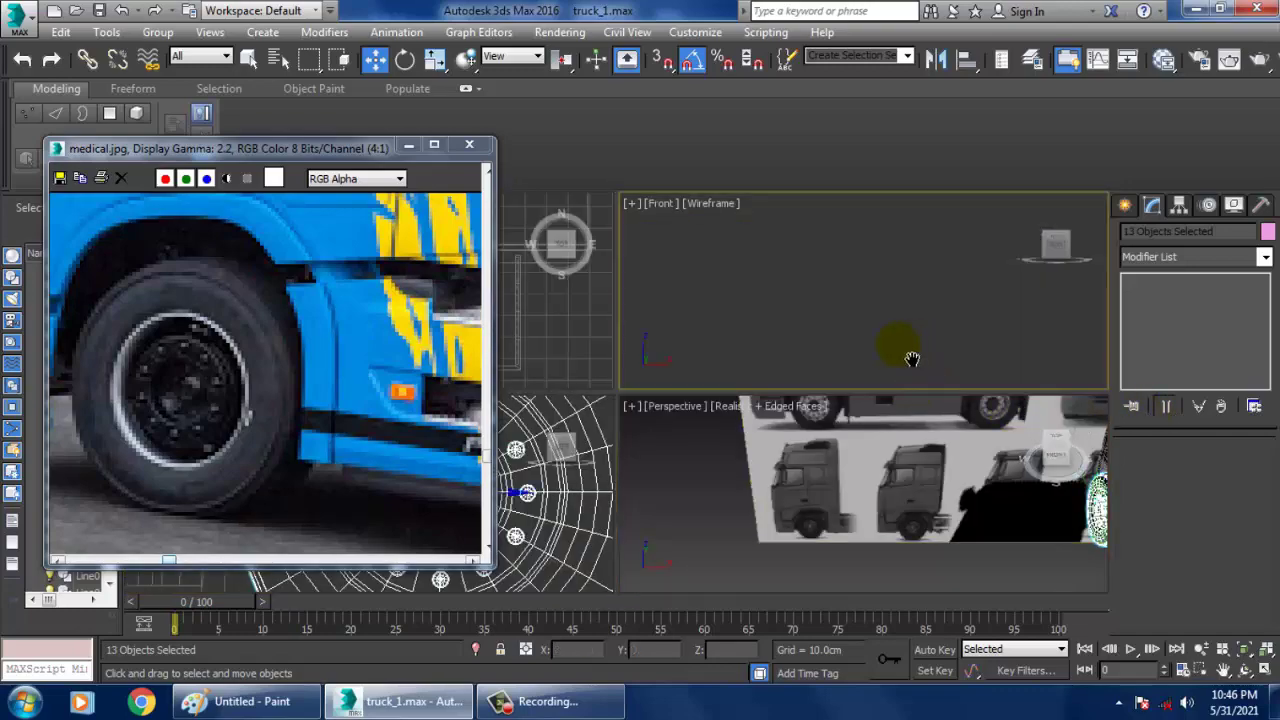
key(z)
key(alt+w)
alt+middle_drag(915, 466, 977, 434)
scroll(886, 417, down, 5)
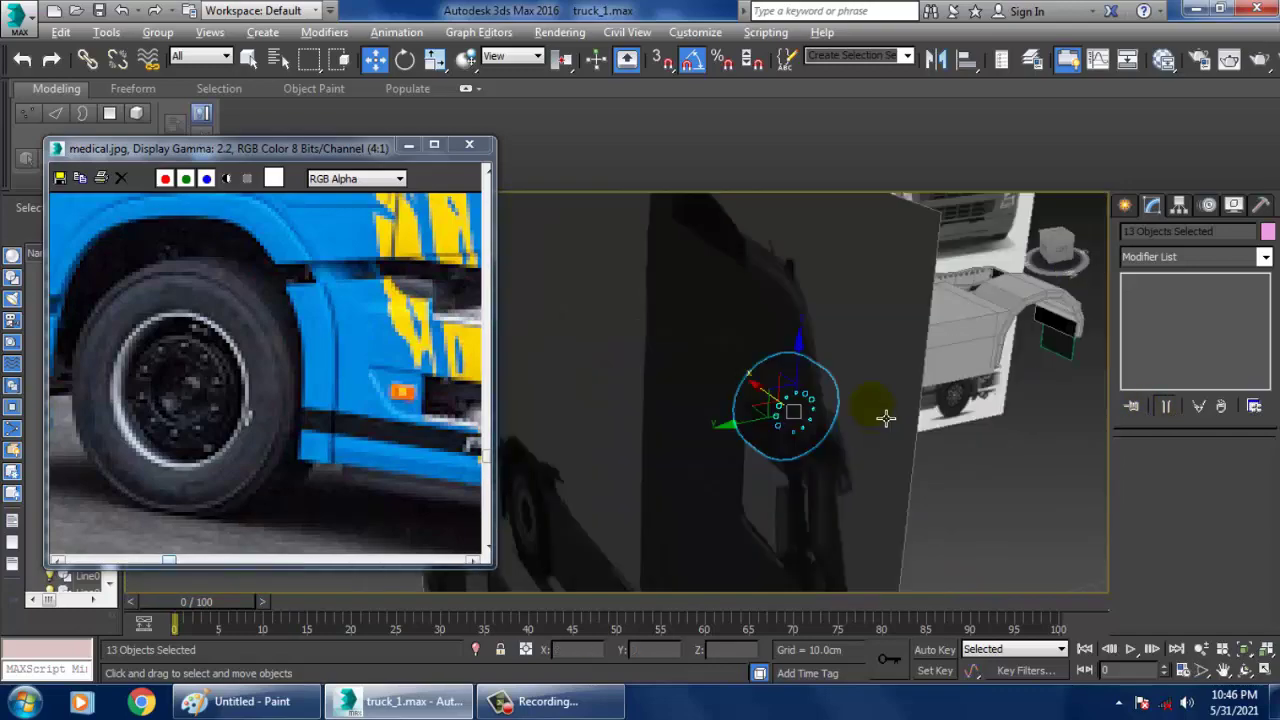
scroll(860, 414, up, 5)
alt+middle_drag(800, 412, 731, 417)
scroll(734, 423, down, 4)
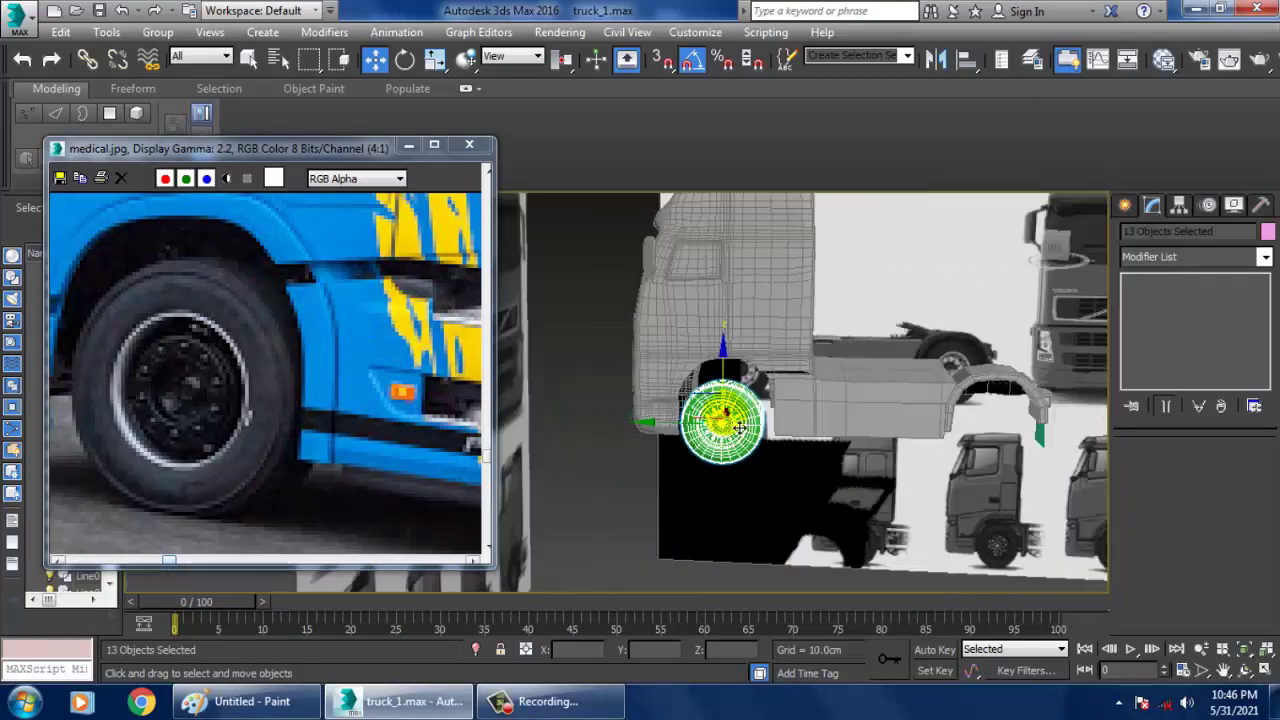
key(alt+w)
right_click(529, 531)
key(alt+w)
scroll(729, 420, down, 6)
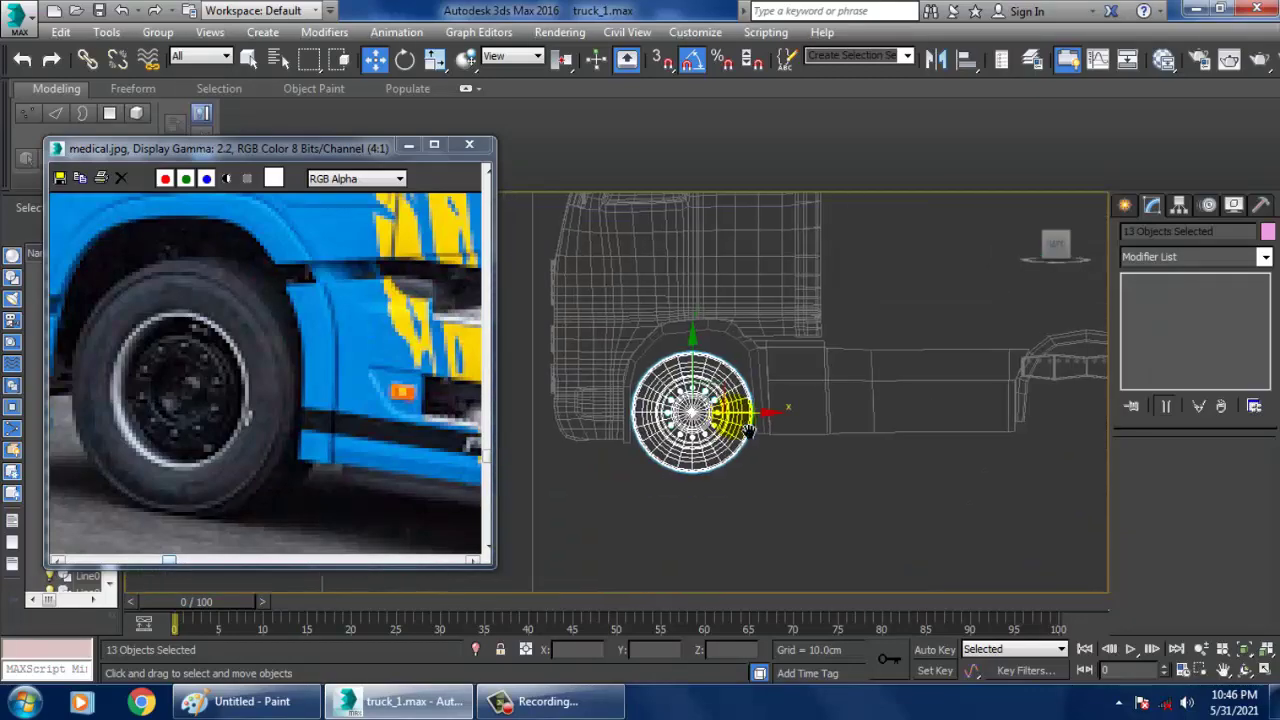
scroll(737, 422, up, 2)
middle_drag(750, 428, 768, 452)
scroll(768, 452, up, 2)
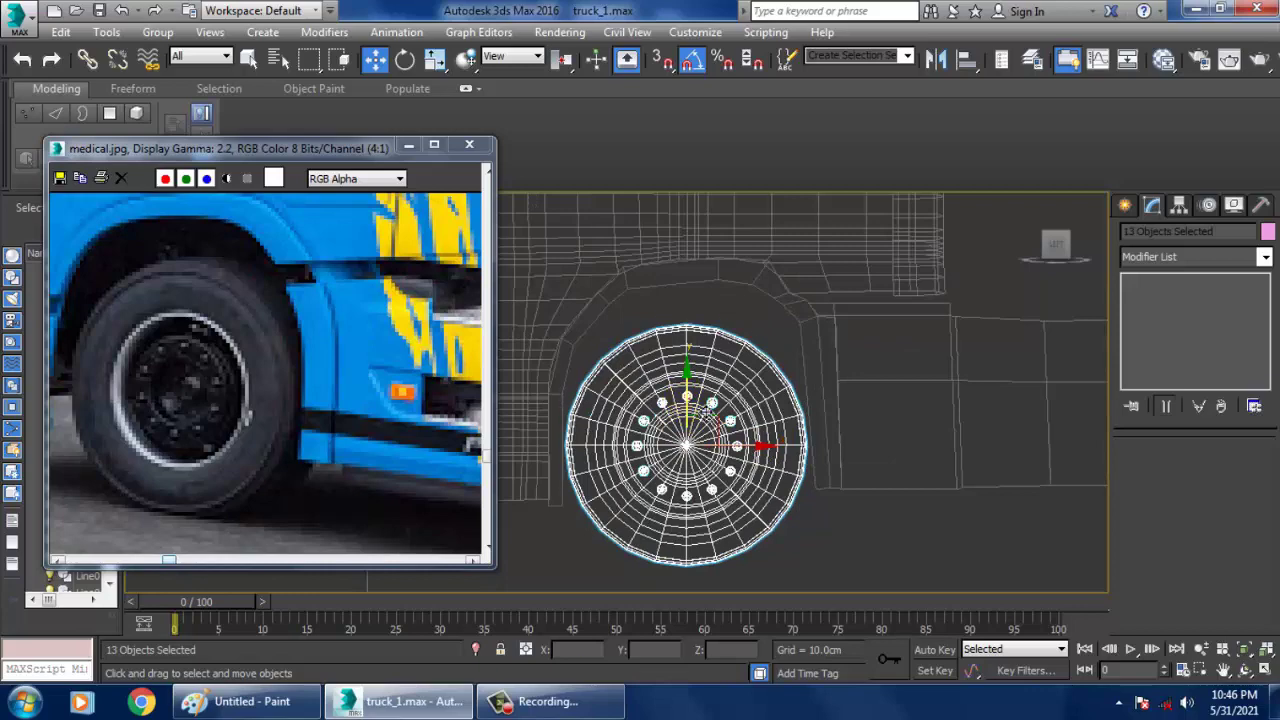
drag(704, 412, 716, 402)
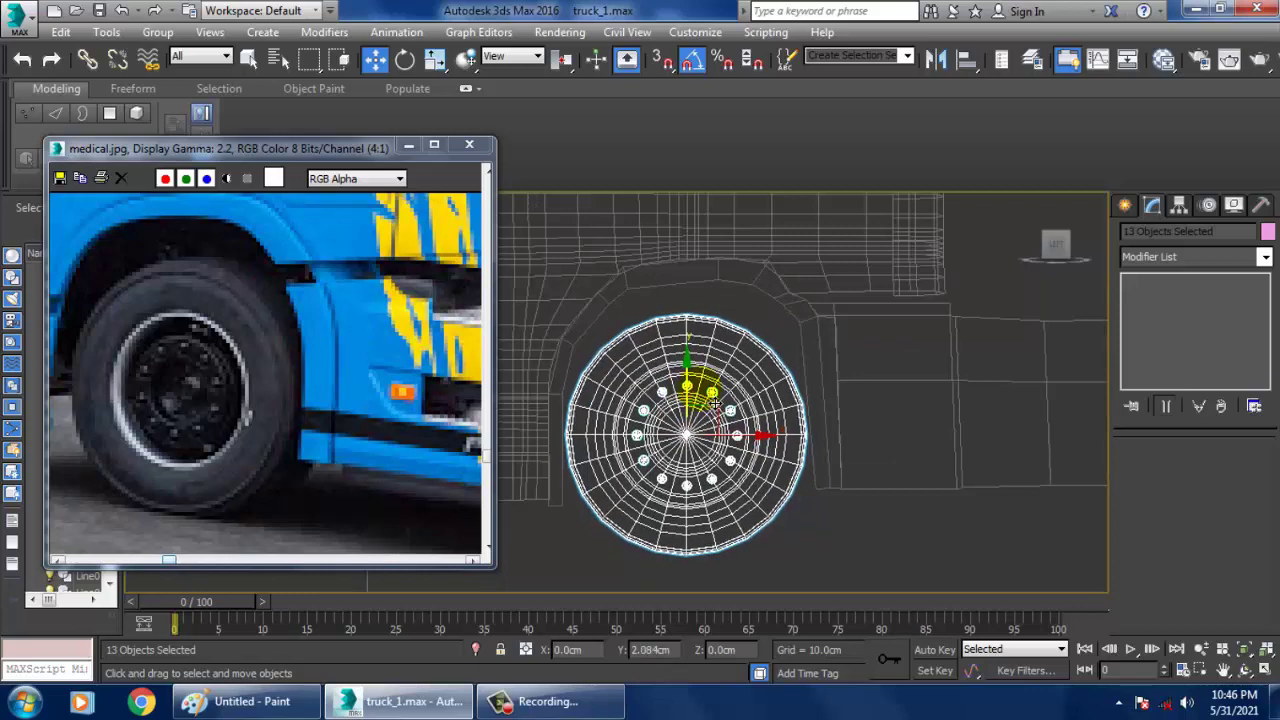
Shift the wheel and bolts about 2.3 cm along X in the perspective view to fit beside the cab.
key(alt+w)
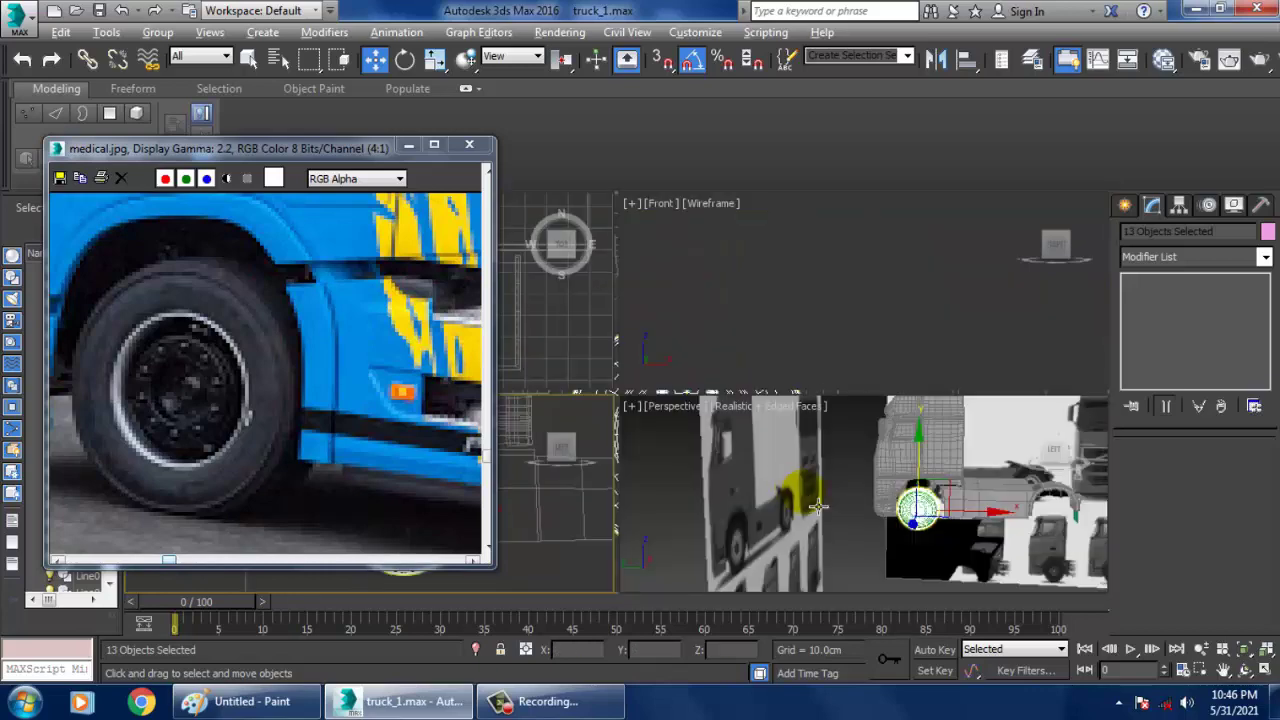
right_click(814, 494)
key(alt+w)
key(z)
scroll(794, 466, down, 5)
alt+middle_drag(794, 466, 748, 508)
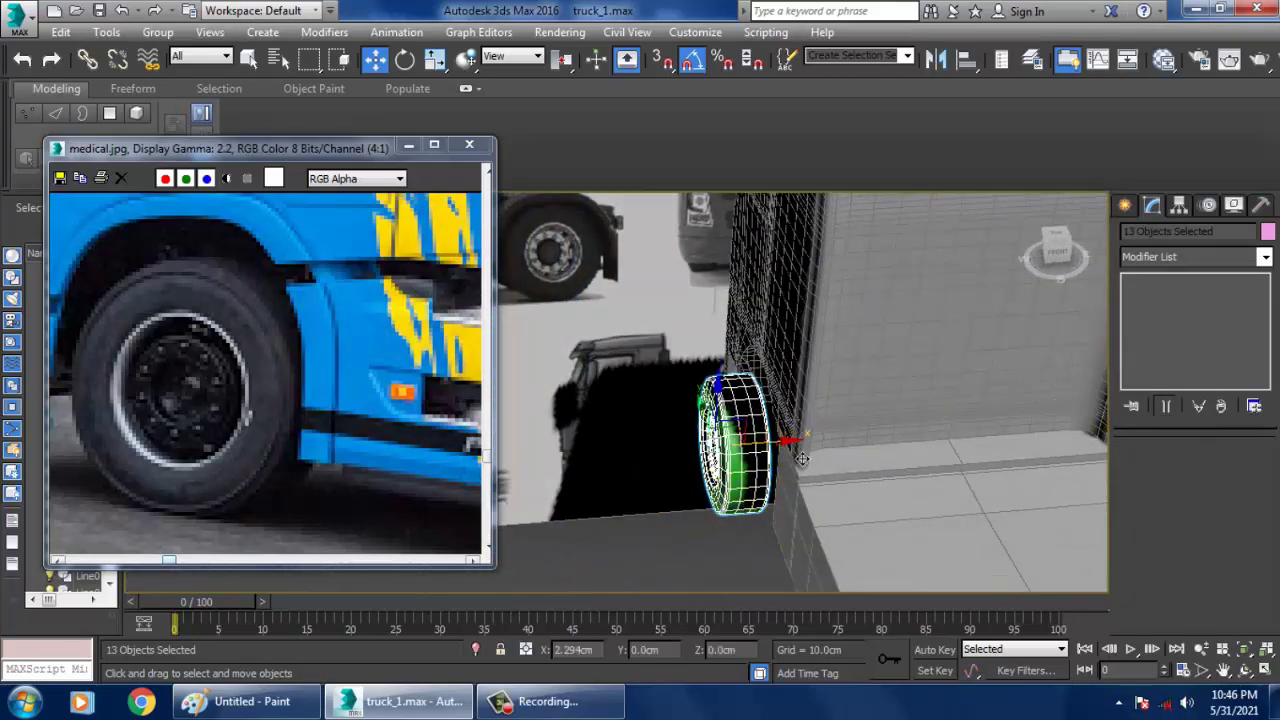
alt+middle_drag(765, 461, 829, 457)
Scale the wheel and bolts uniformly to about 113 percent and adjust their placement in the front wheel arch.
key(r)
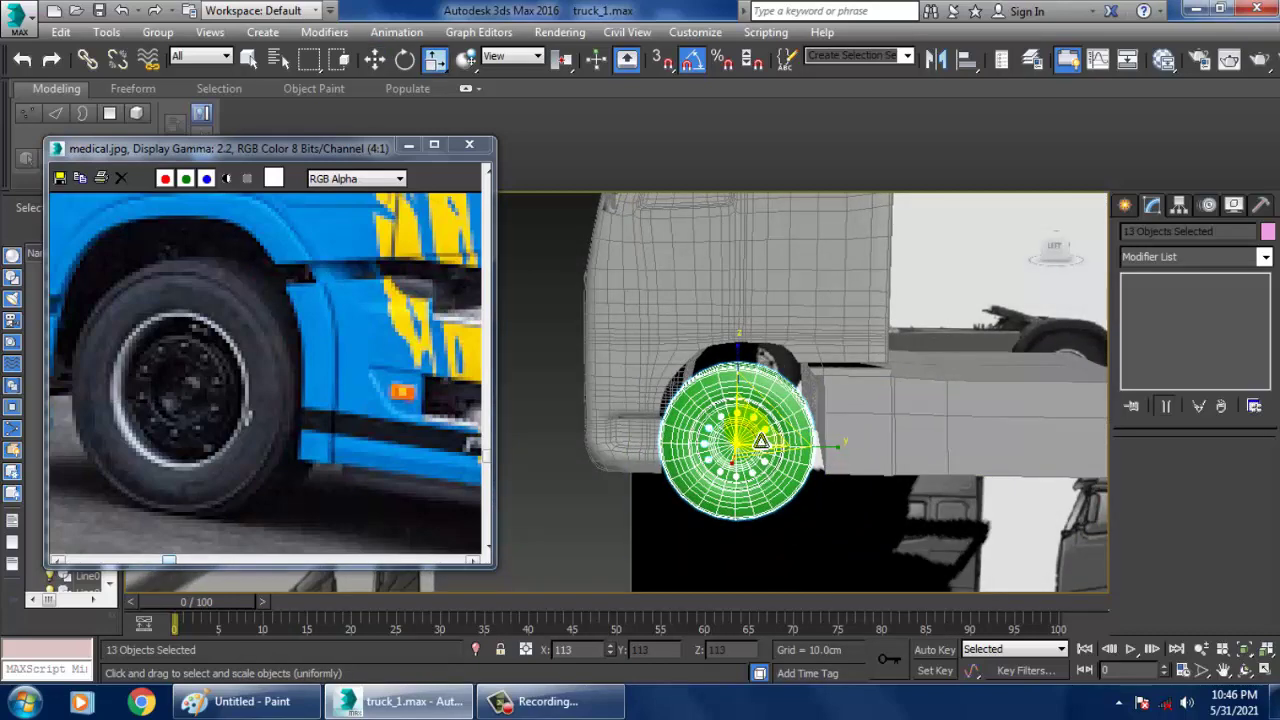
alt+middle_drag(765, 451, 720, 458)
key(w)
alt+middle_drag(790, 430, 780, 404)
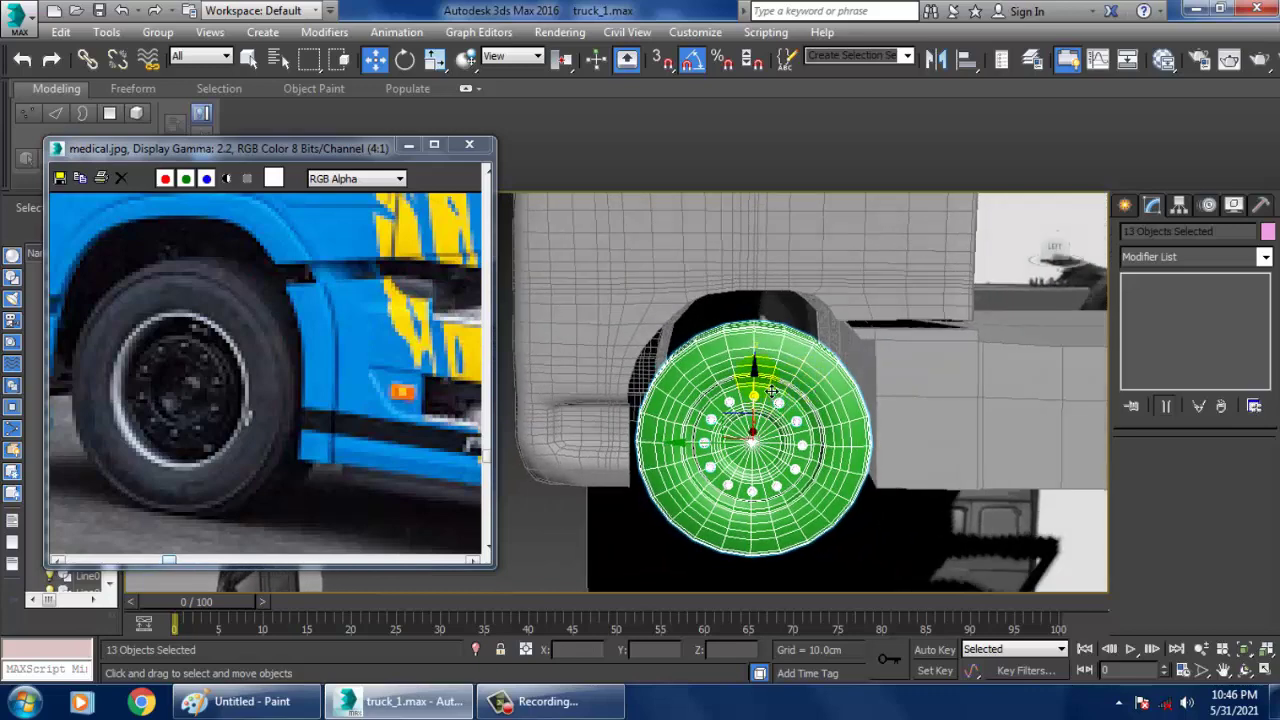
Set the wheel cylinder's object colour to light grey and deselect it.
click(842, 414)
alt+middle_drag(882, 428, 998, 425)
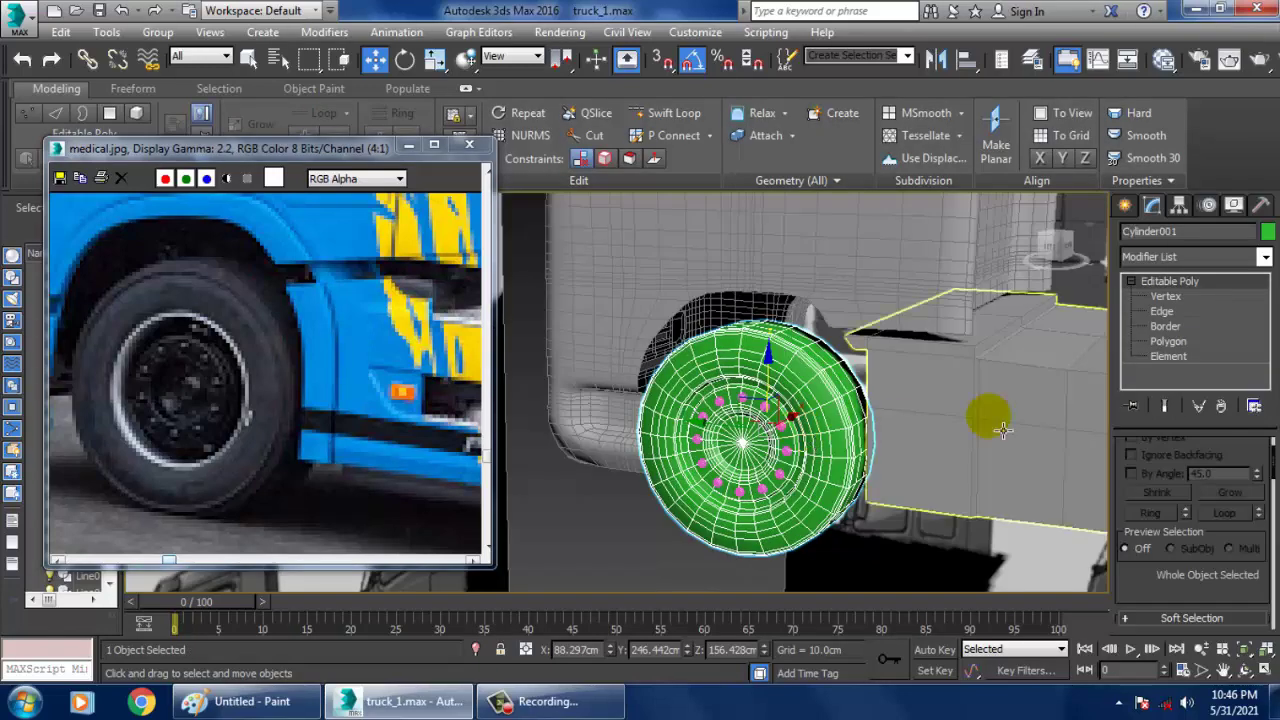
click(1267, 232)
click(737, 456)
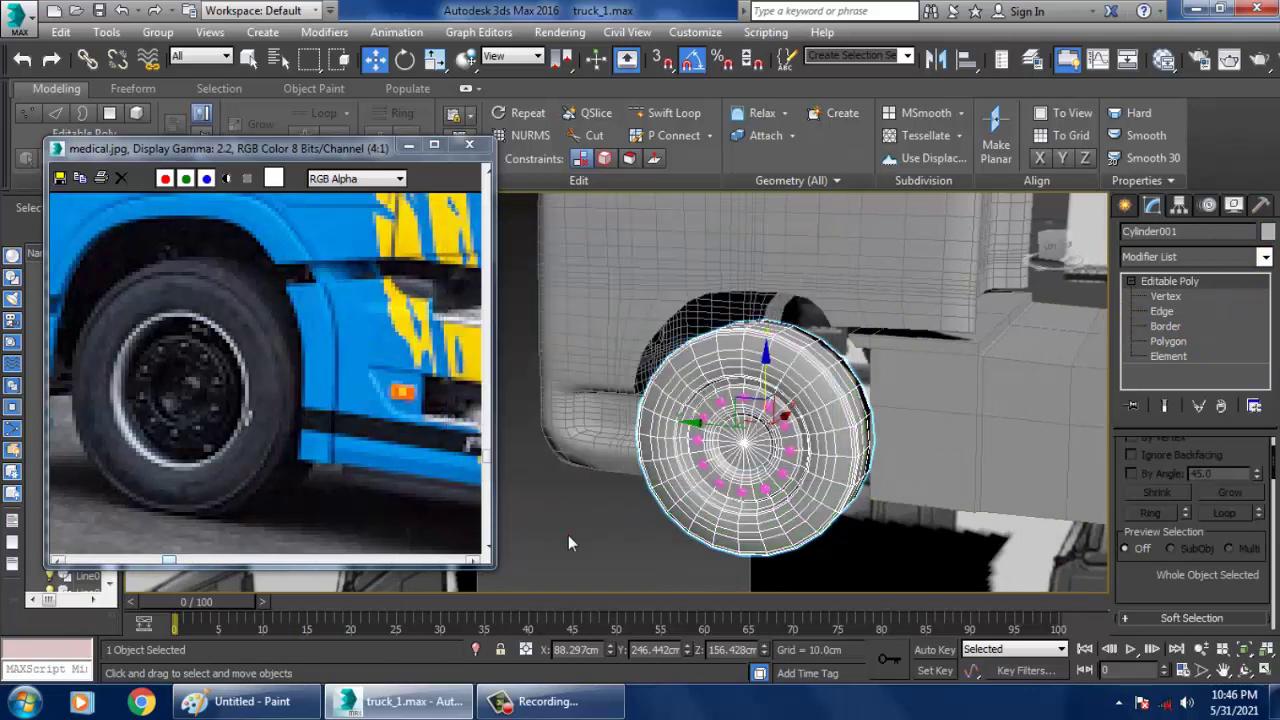
click(568, 535)
Examine the truck's side and rear chassis in the left and perspective views, and select the chassis box behind the cab.
scroll(564, 535, down, 4)
alt+middle_drag(564, 535, 762, 492)
key(alt+w)
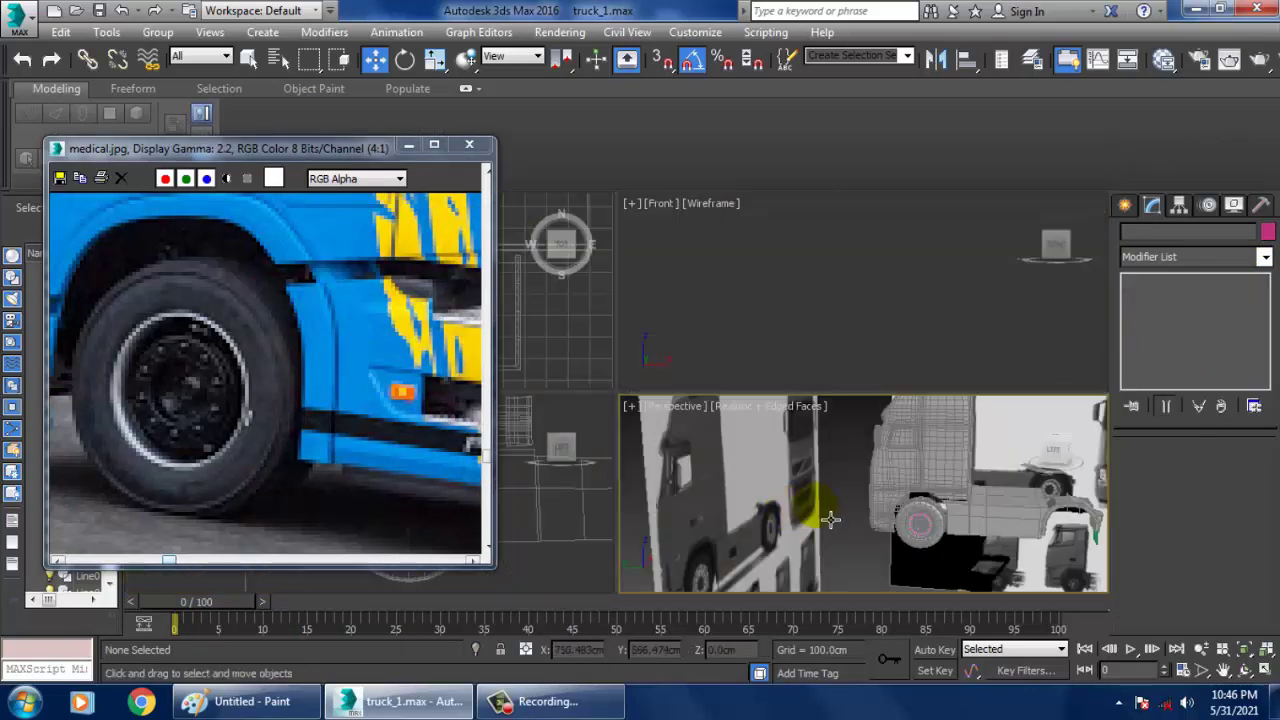
click(526, 534)
key(alt+w)
scroll(643, 456, down, 6)
scroll(744, 462, up, 5)
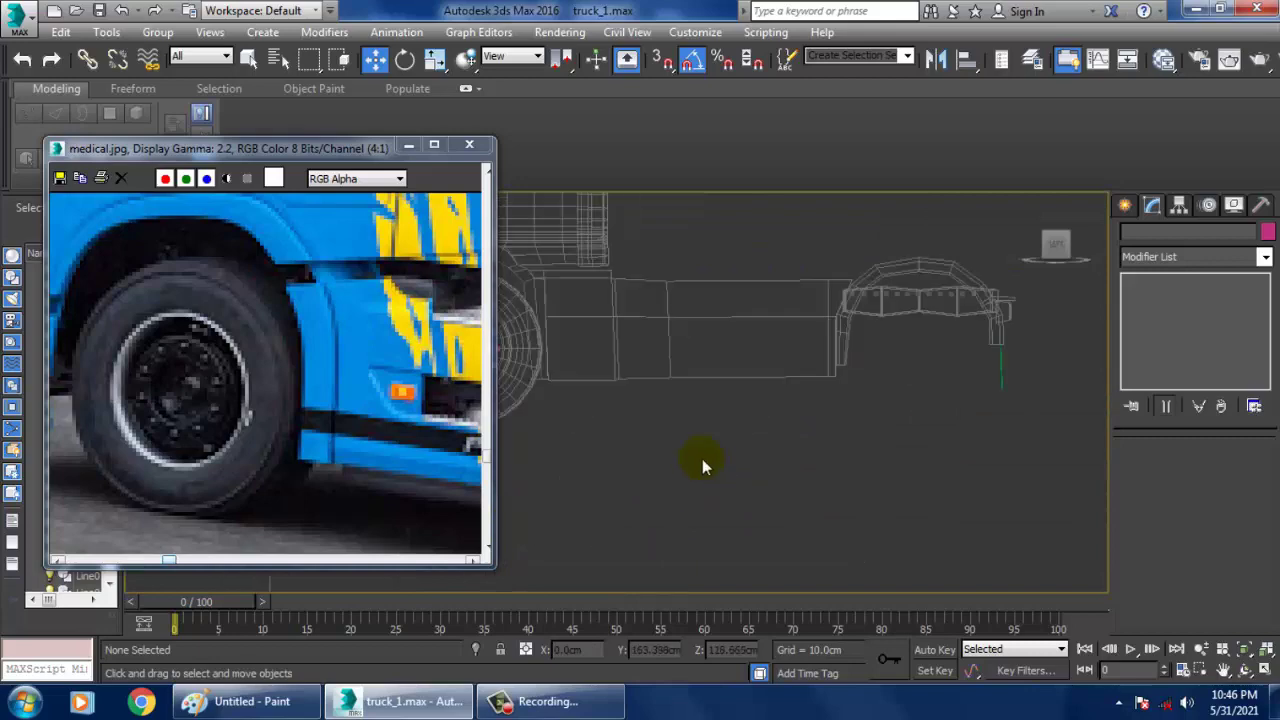
key(alt+w)
key(alt+w)
alt+middle_drag(855, 488, 825, 484)
click(818, 472)
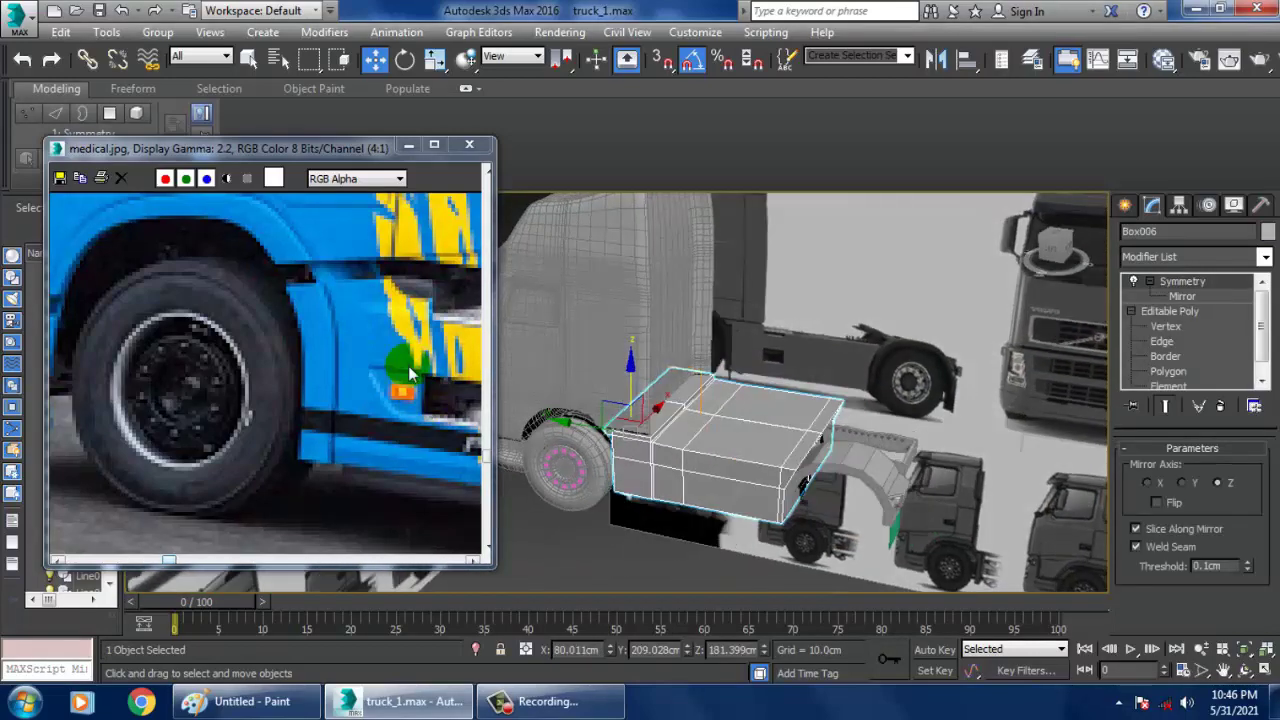
Examine the cab's back wall, chassis deck and rear wheel in the reference photo and compare the chassis box with them.
middle_drag(406, 366, 382, 487)
scroll(350, 438, down, 2)
scroll(368, 400, up, 1)
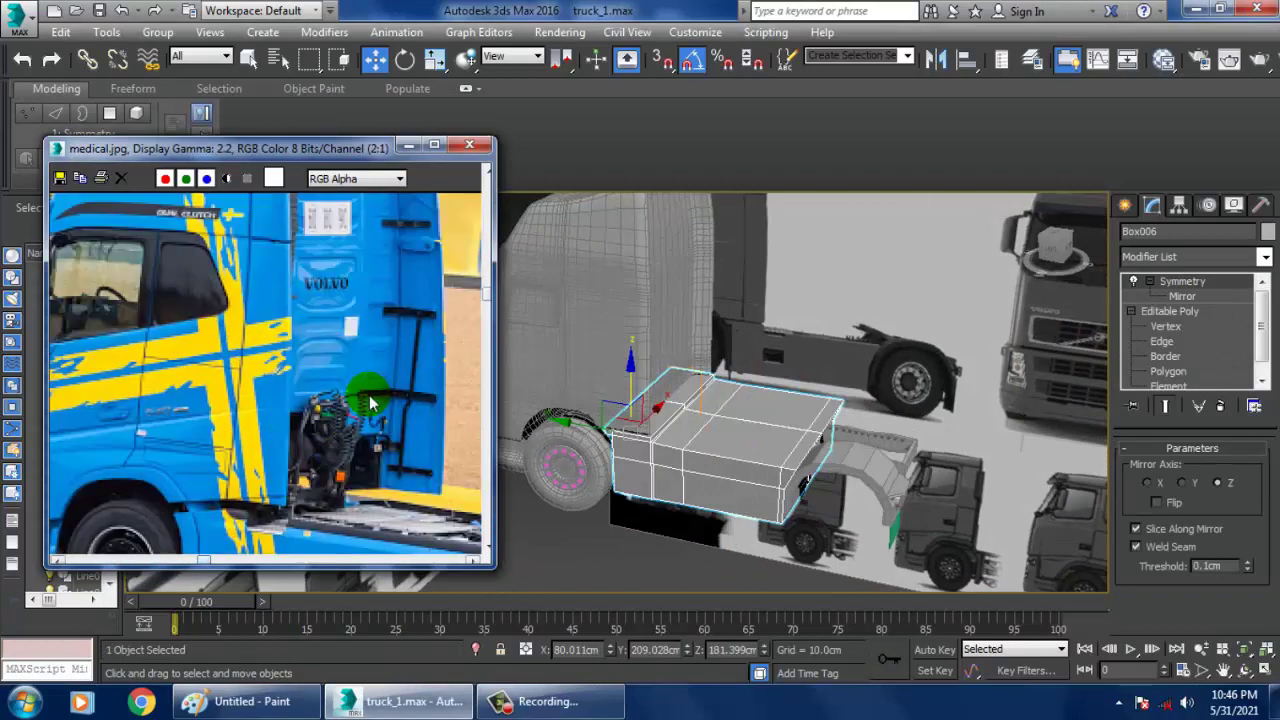
middle_drag(370, 402, 342, 364)
scroll(870, 408, up, 8)
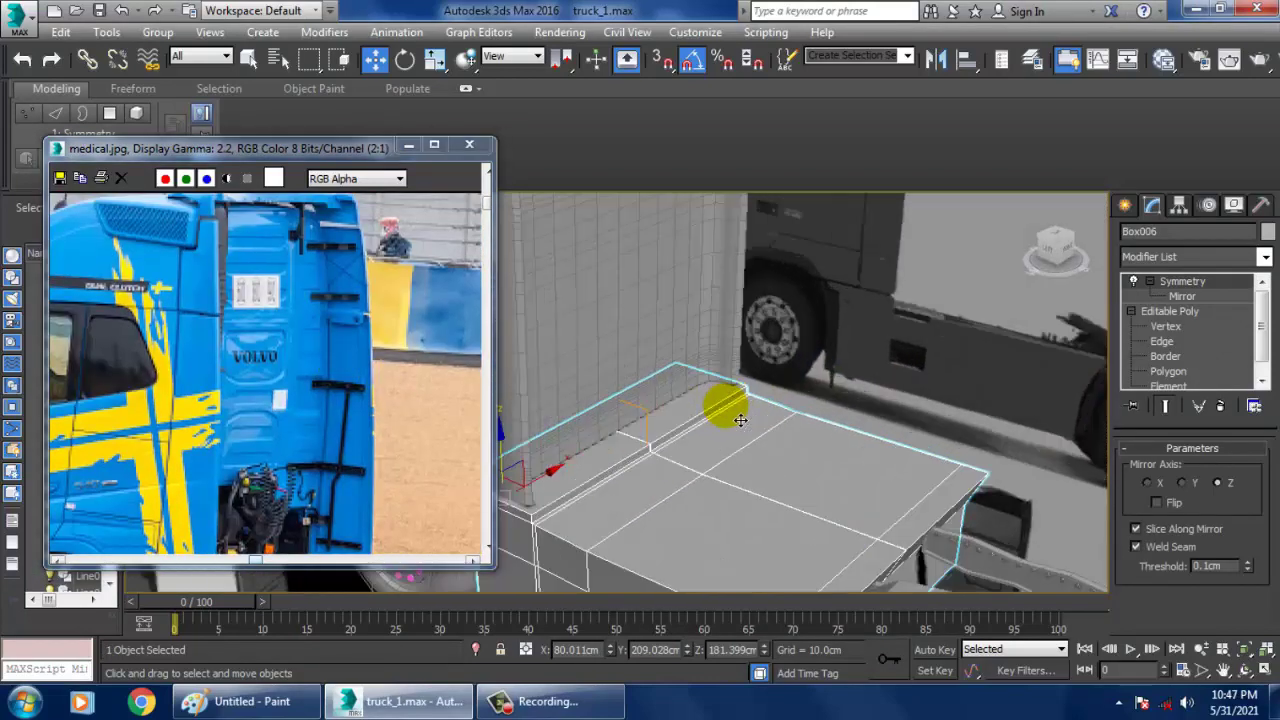
middle_drag(317, 453, 260, 334)
drag(301, 338, 297, 407)
middle_drag(339, 427, 315, 410)
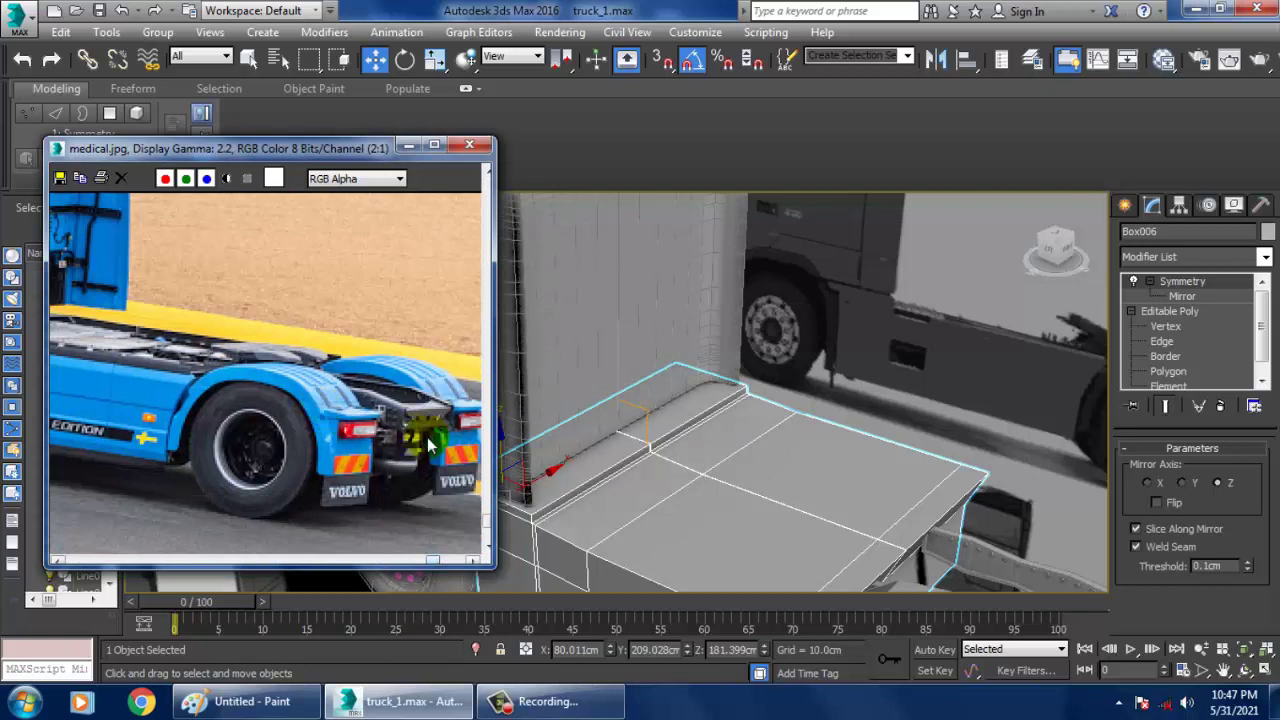
middle_drag(437, 462, 371, 467)
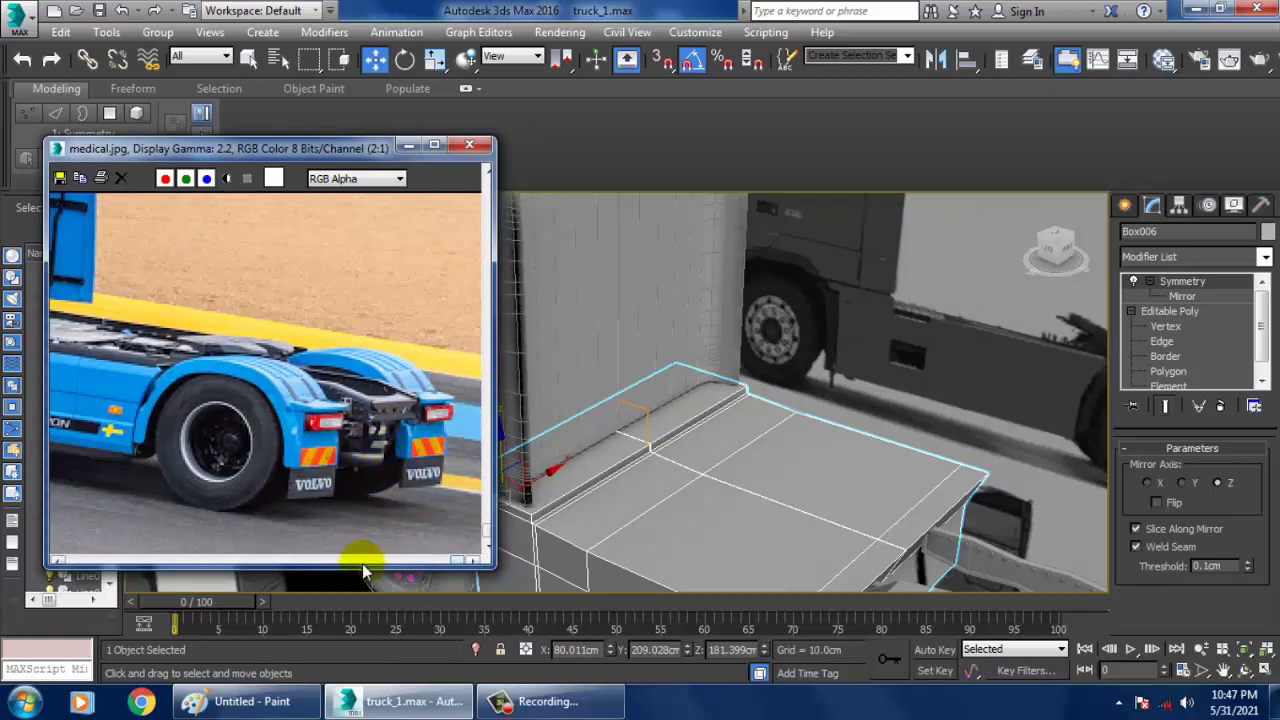
middle_drag(304, 438, 355, 452)
middle_drag(225, 423, 298, 449)
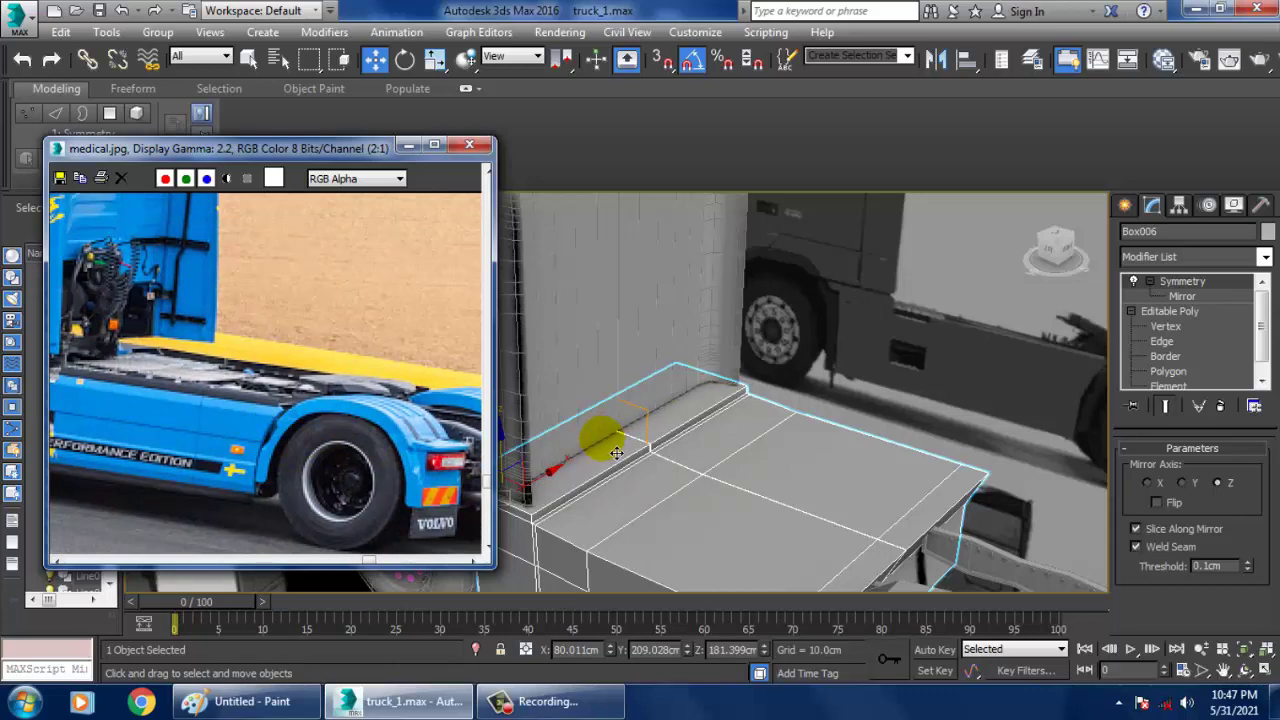
Create a long, thin box lengthwise over one half of the chassis deck in the top view.
middle_drag(826, 504, 833, 390)
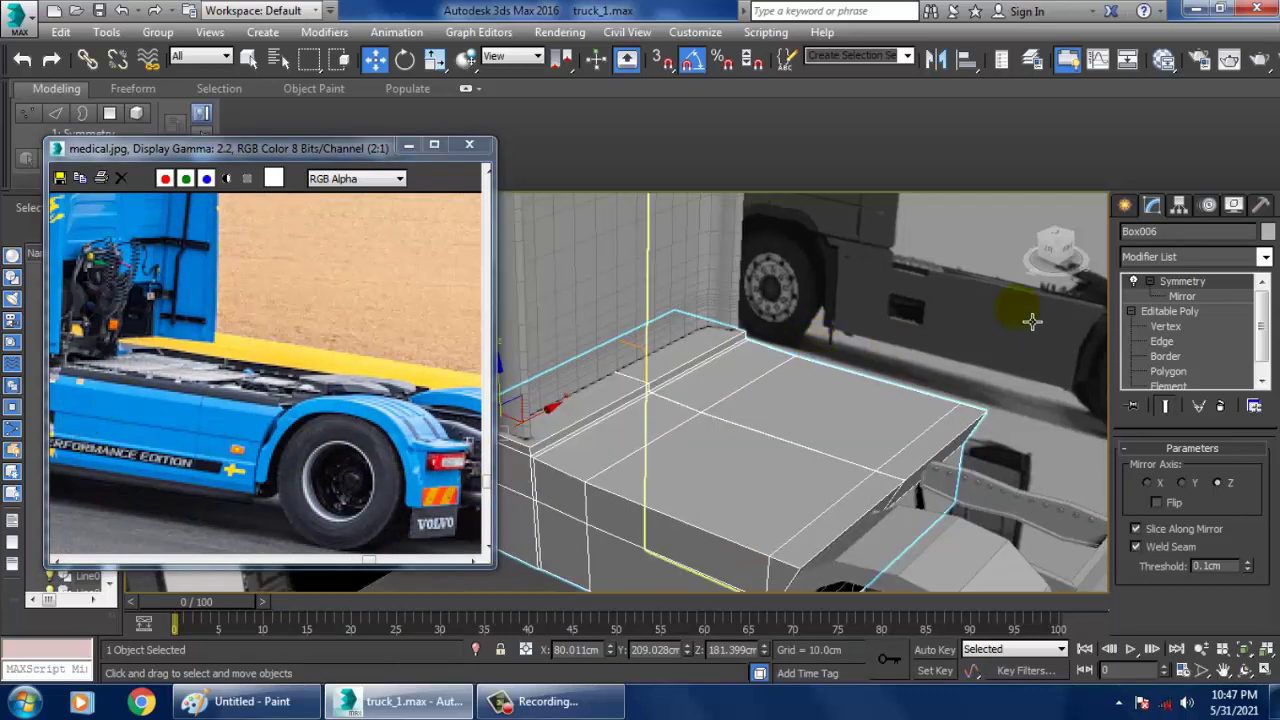
click(1124, 205)
click(1169, 328)
alt+middle_drag(622, 404, 680, 416)
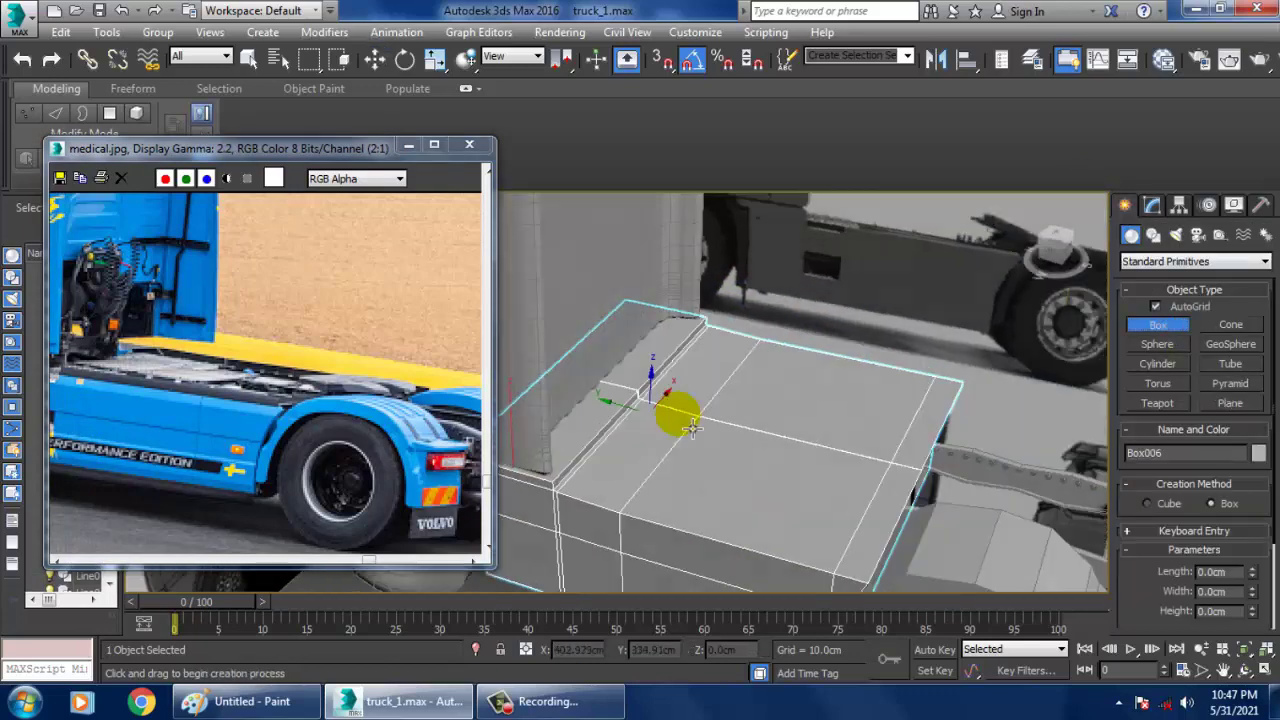
alt+middle_drag(606, 430, 636, 446)
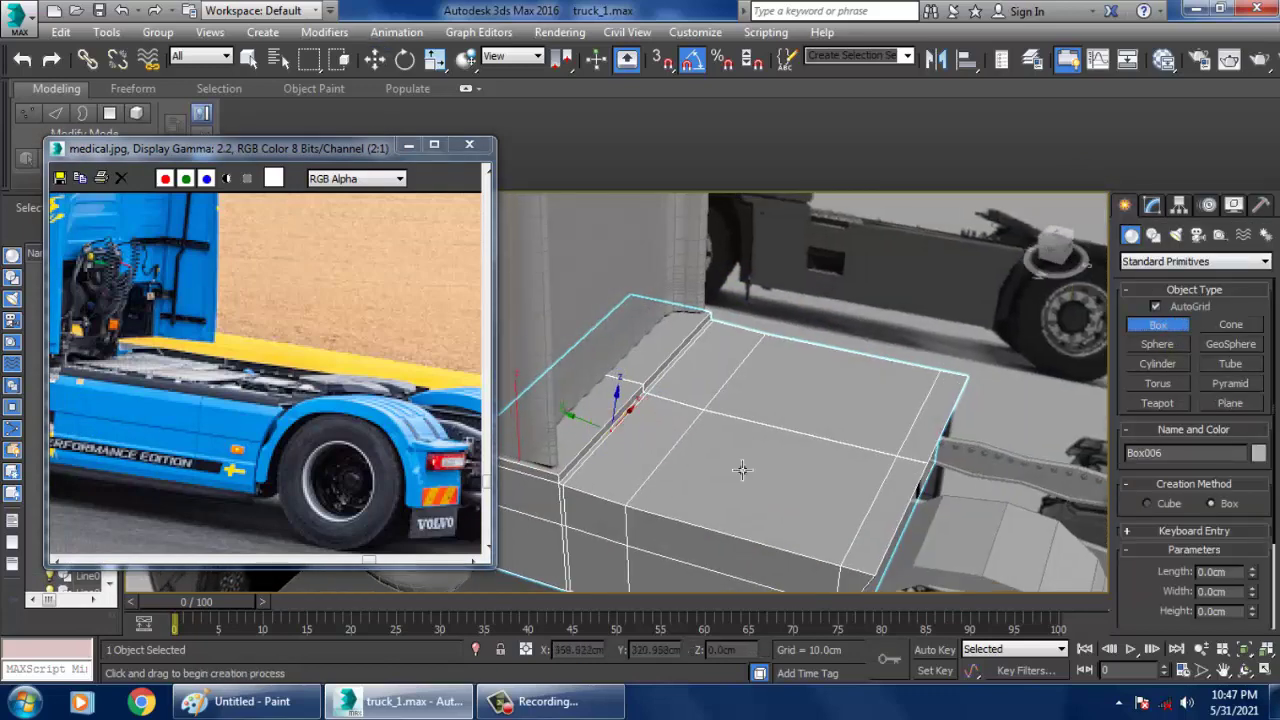
drag(611, 431, 892, 488)
right_click(1104, 328)
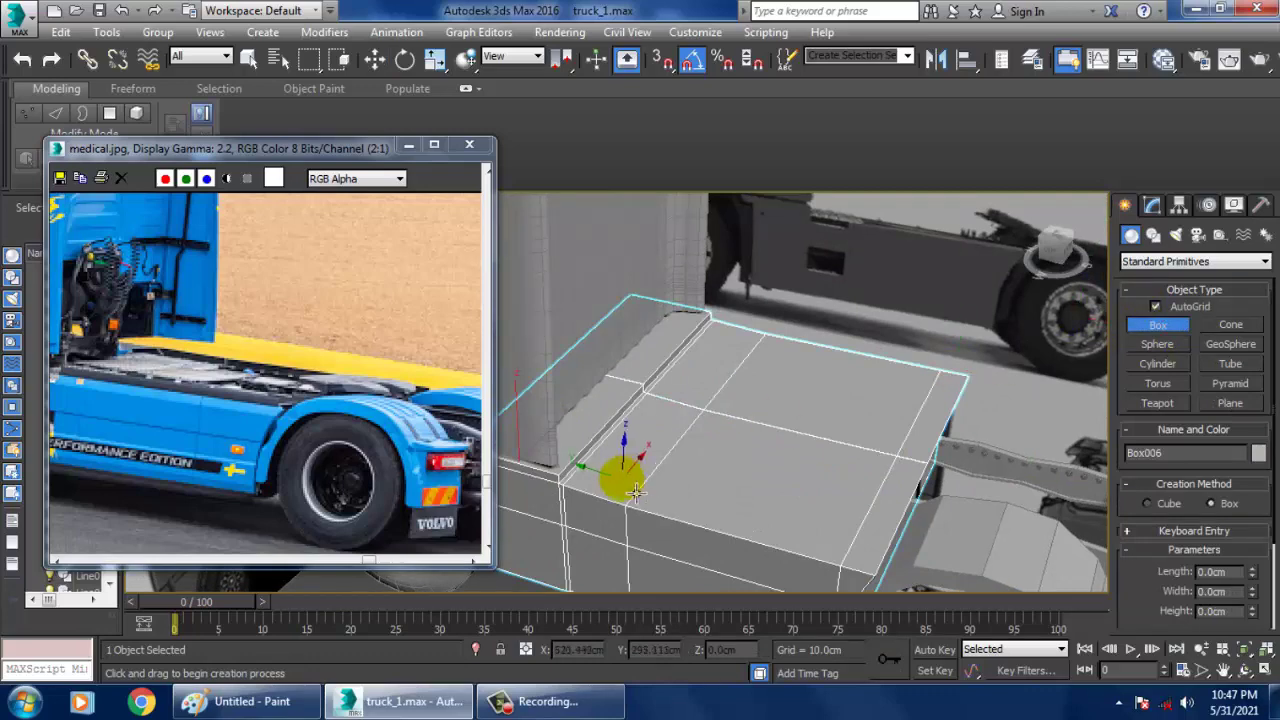
key(alt+w)
key(alt+w)
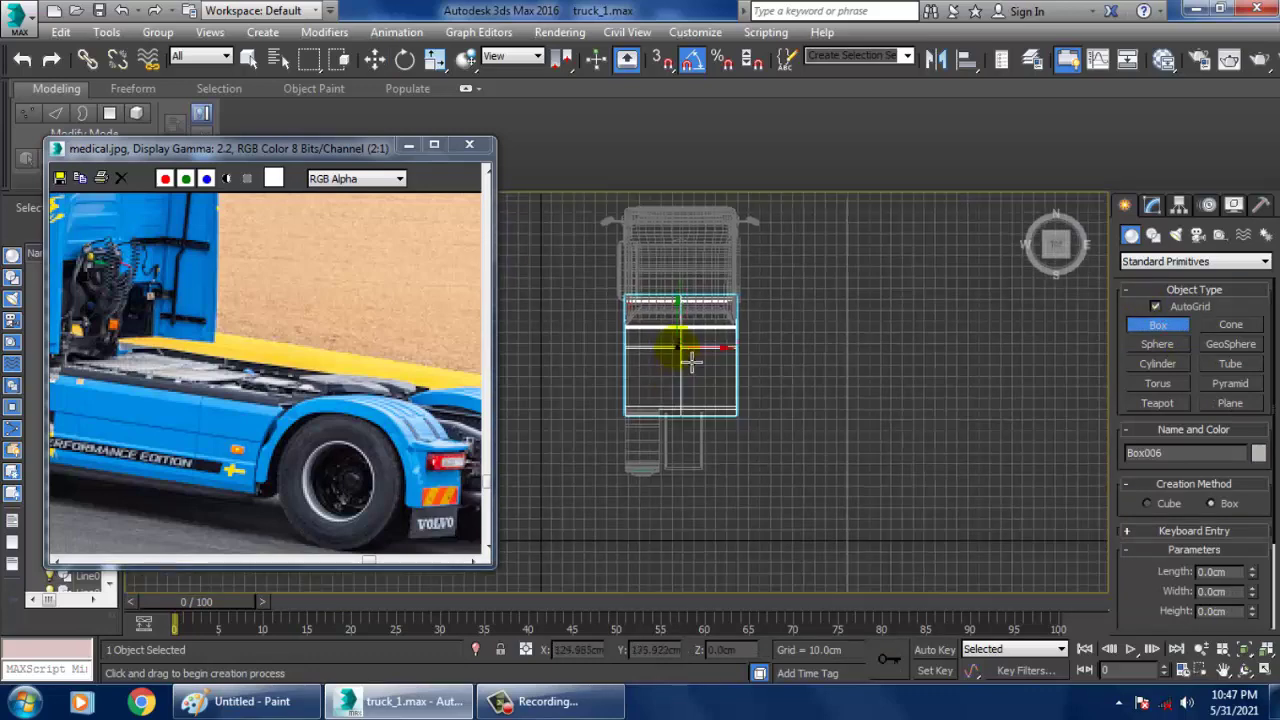
scroll(691, 362, up, 5)
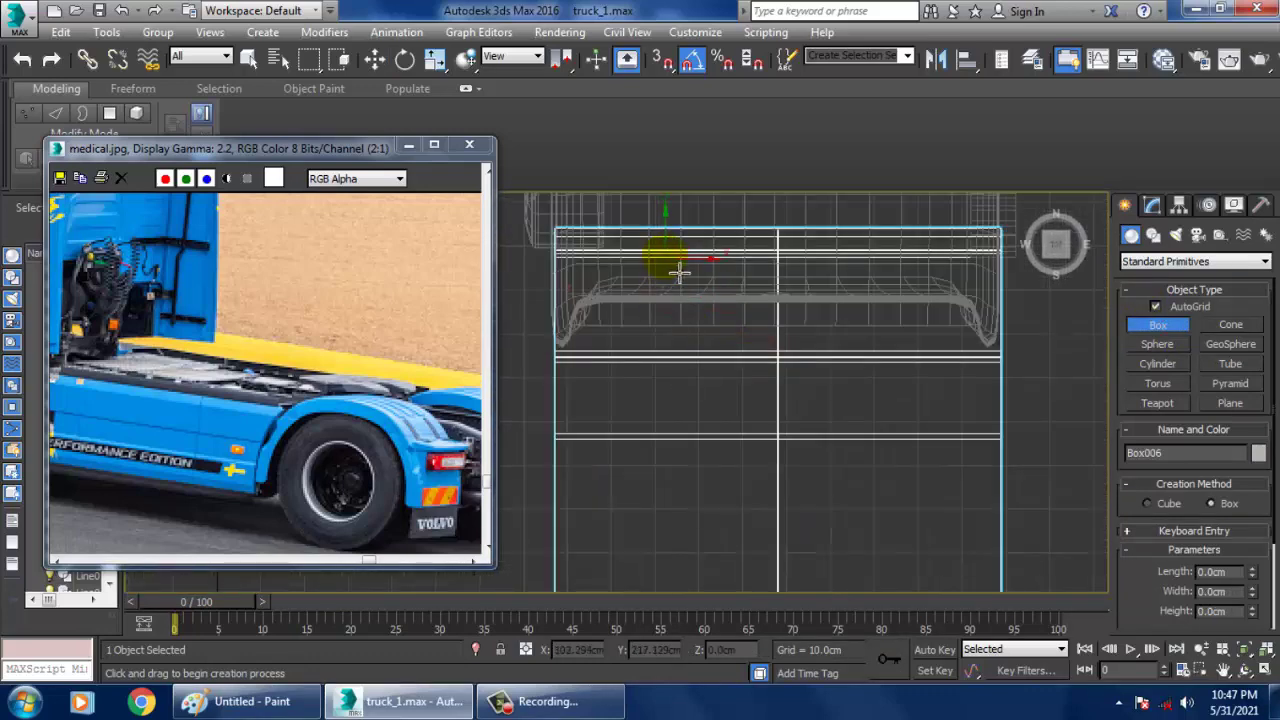
drag(679, 272, 688, 656)
click(684, 619)
Raise the new box onto the chassis deck and move it back along the deck, to about Y 158.084 cm and Z 177.764 cm.
key(w)
key(alt+w)
click(844, 506)
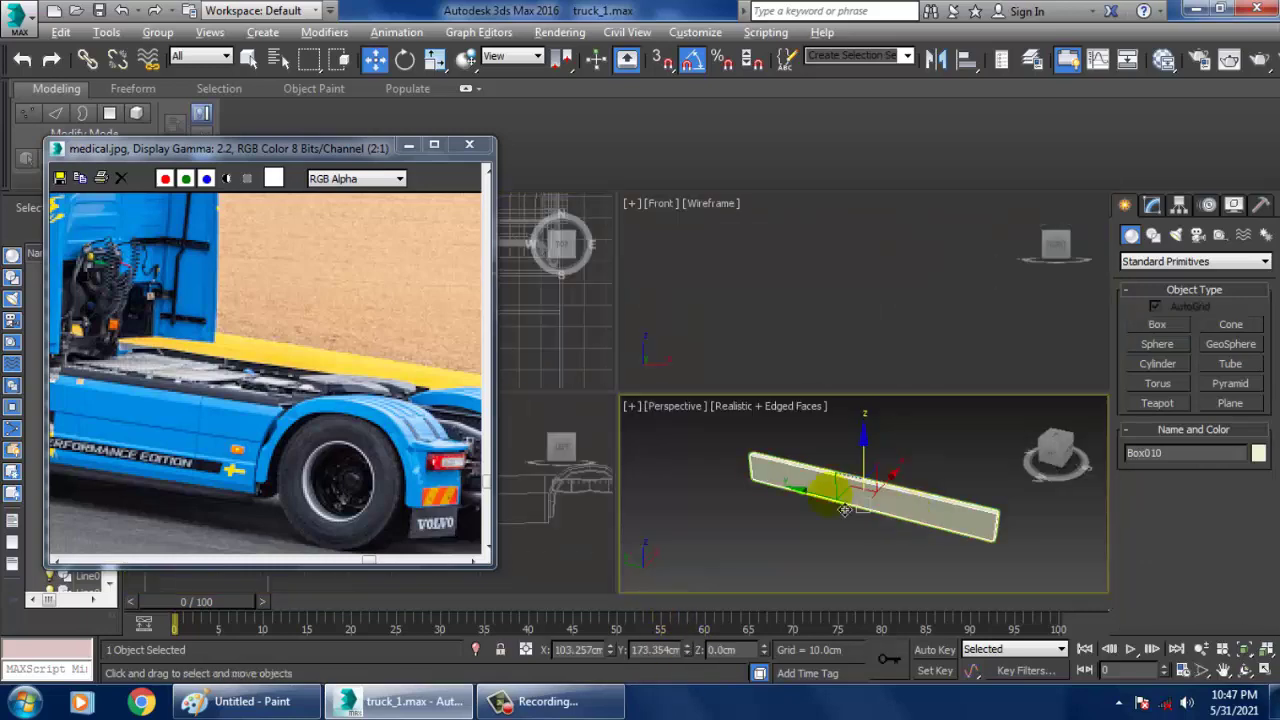
key(alt+w)
scroll(817, 433, down, 5)
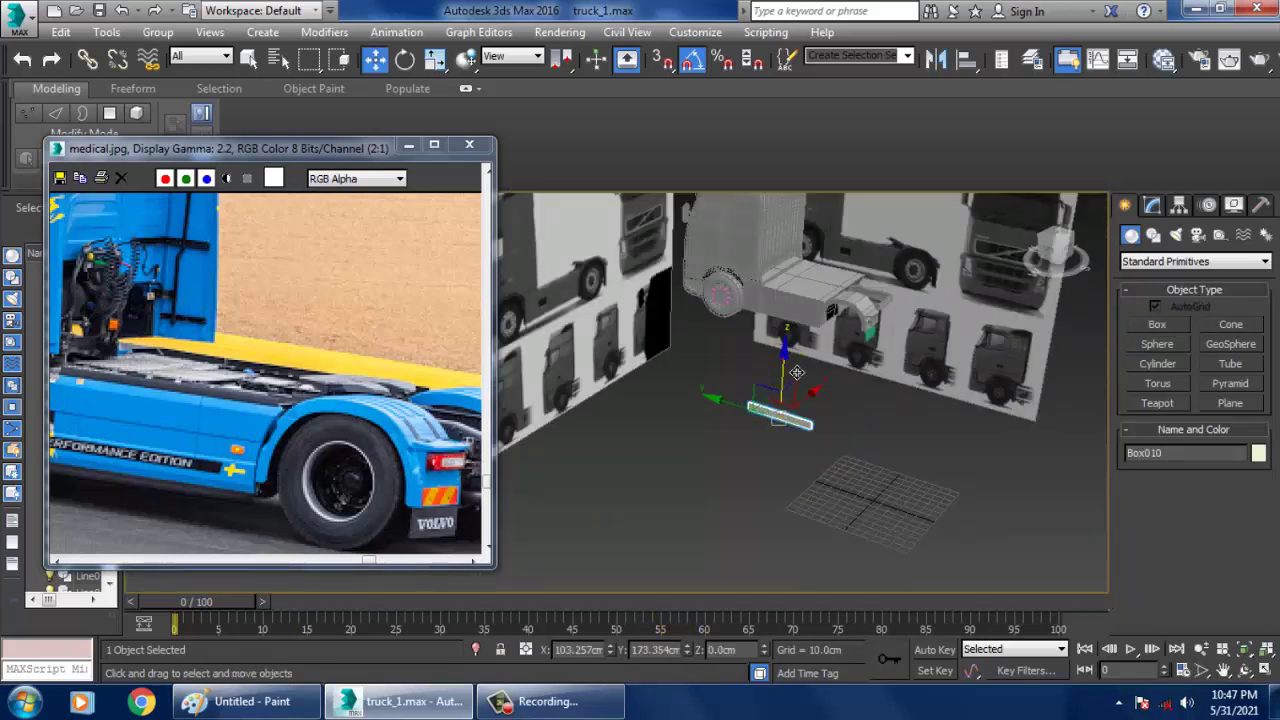
drag(796, 372, 806, 251)
key(z)
alt+middle_drag(790, 274, 729, 323)
scroll(860, 318, down, 4)
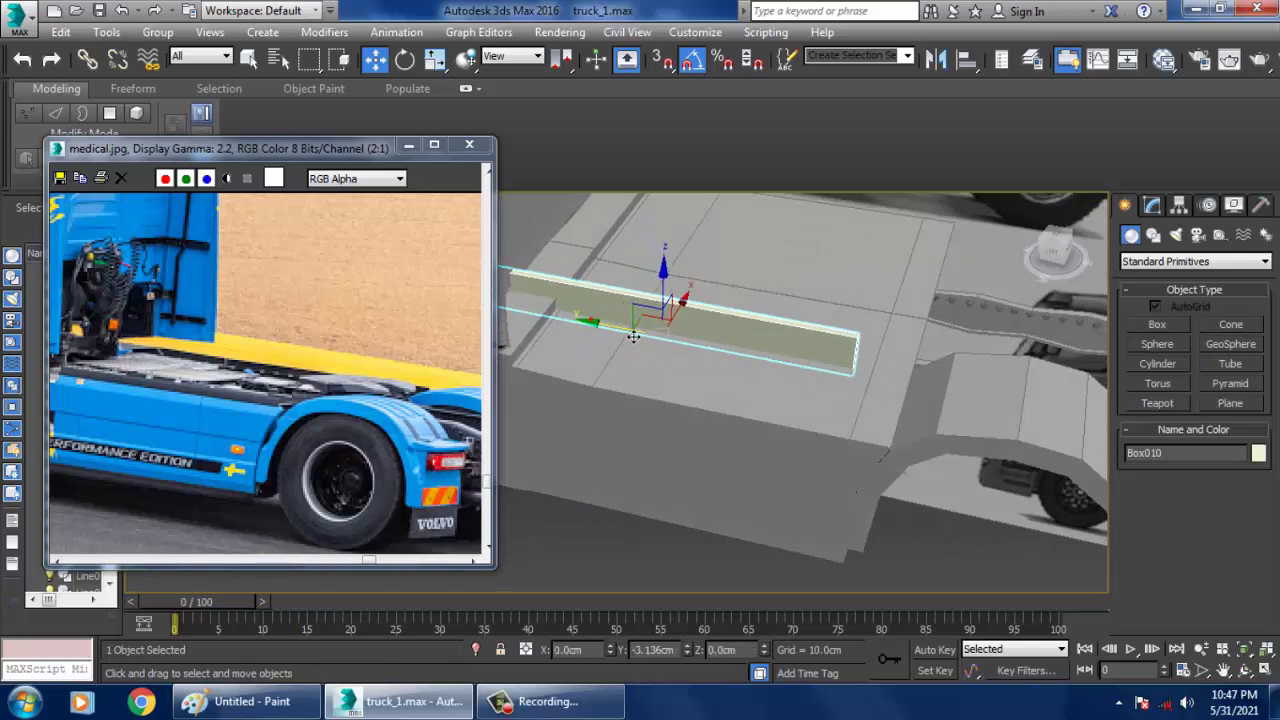
drag(600, 328, 661, 340)
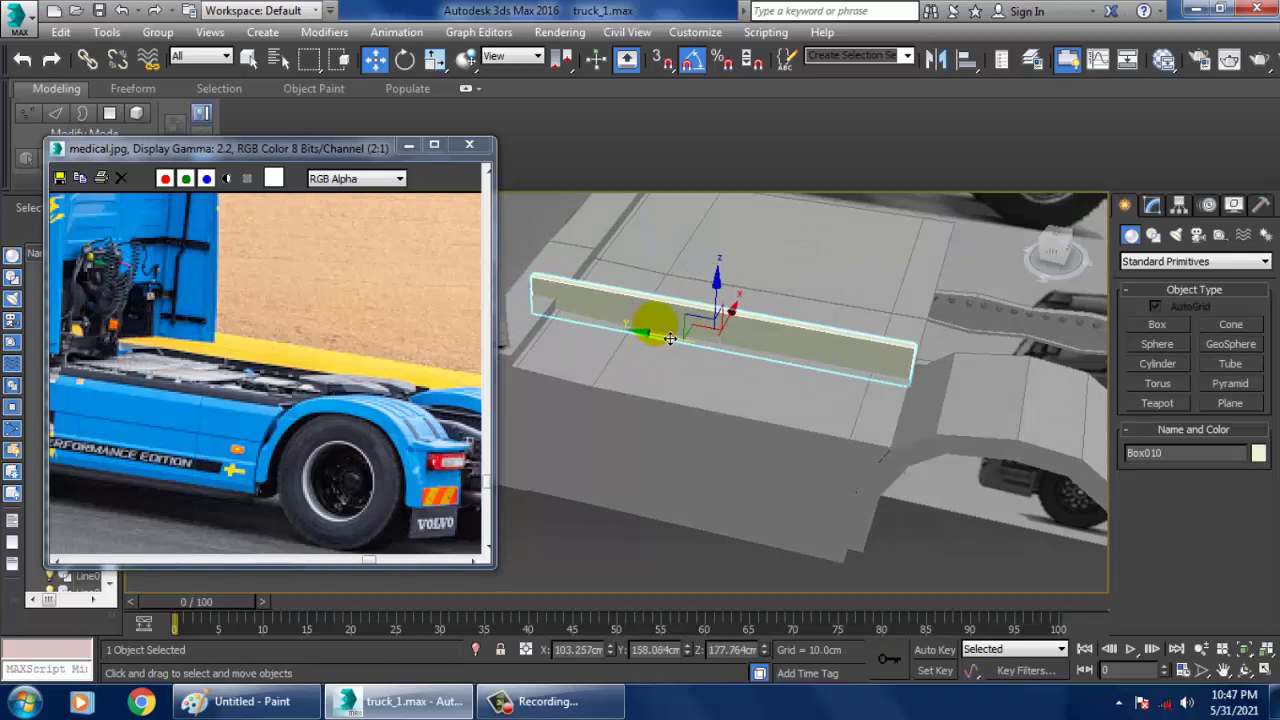
Convert the box to an editable poly and lower its four top vertices to about Z 181.061 cm, forming a low rail.
right_click(625, 331)
mouse_move(728, 503)
click(855, 520)
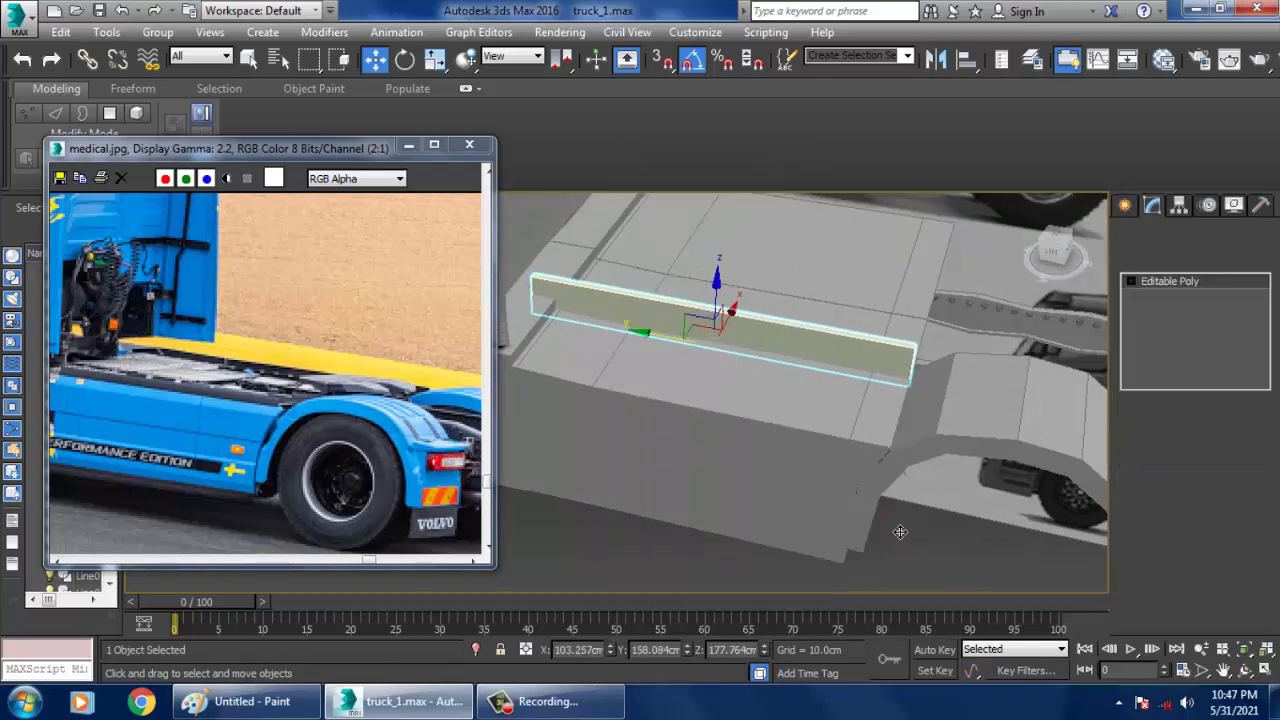
alt+middle_drag(677, 364, 688, 358)
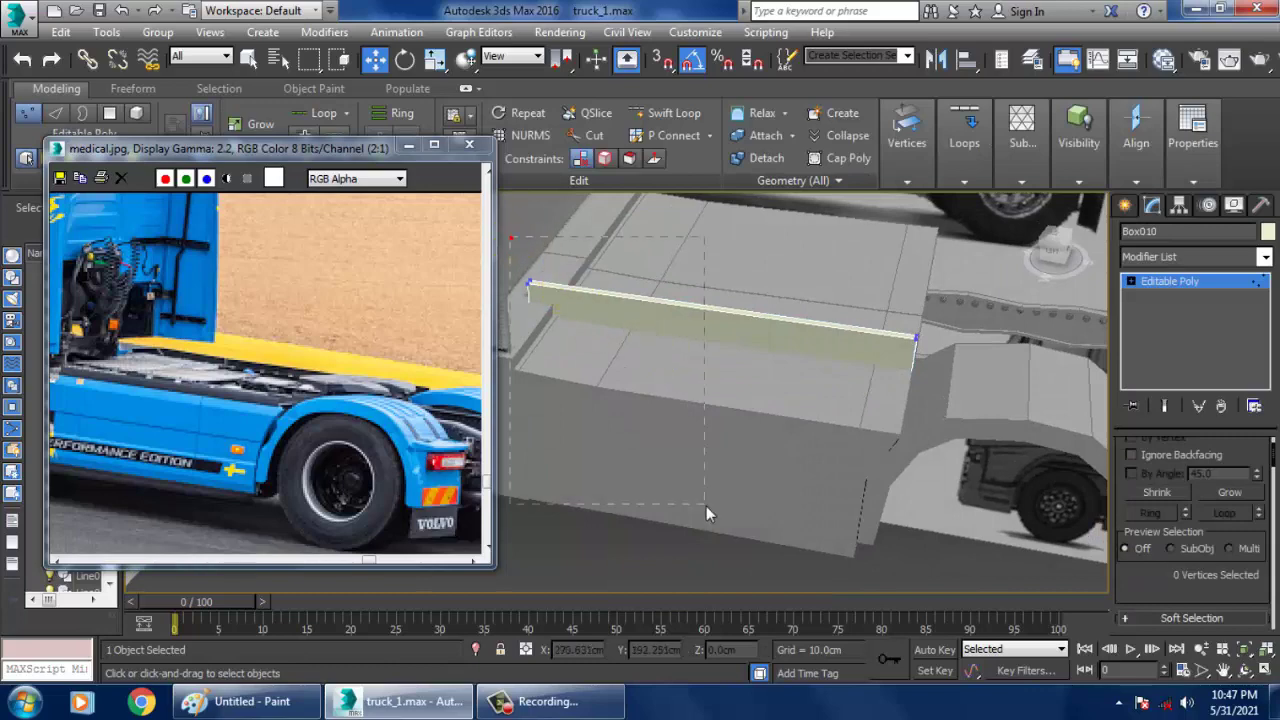
middle_drag(580, 315, 545, 278)
key(F3)
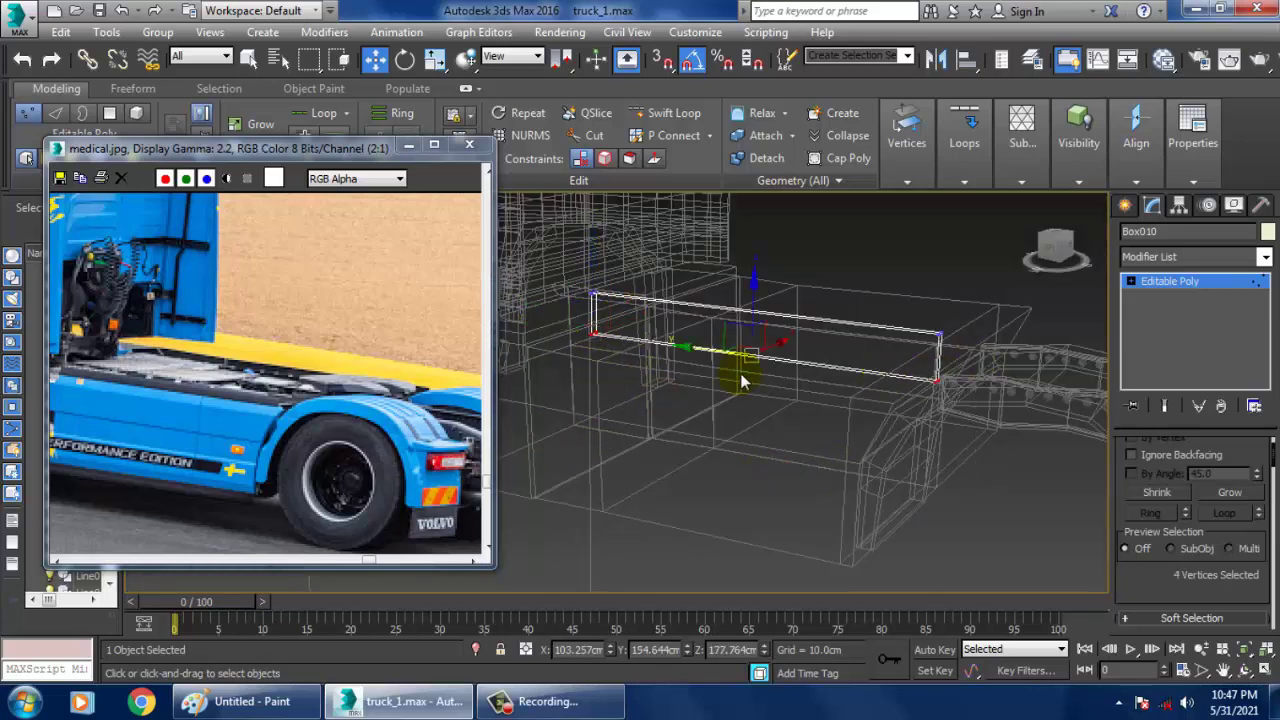
key(F3)
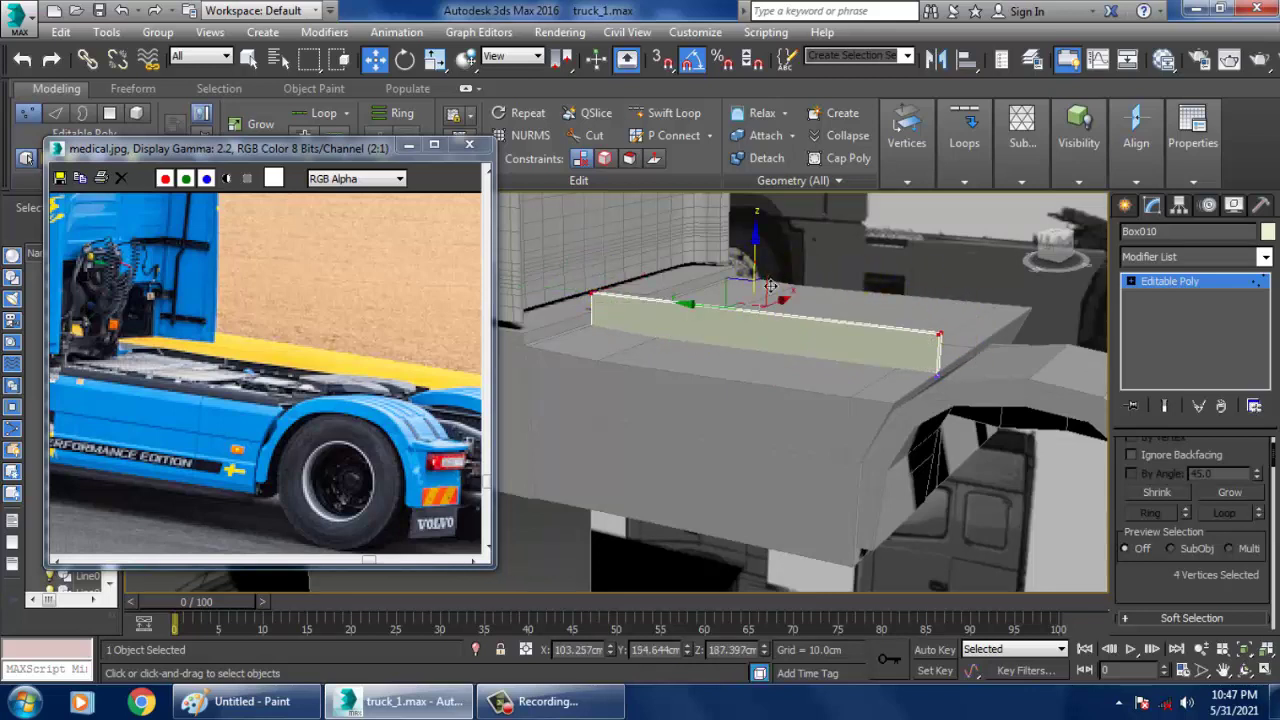
drag(771, 286, 782, 306)
scroll(895, 348, up, 3)
Move the four vertices at the rail's rear end so that it ends just short of the deck's rear edge.
alt+middle_drag(895, 348, 915, 371)
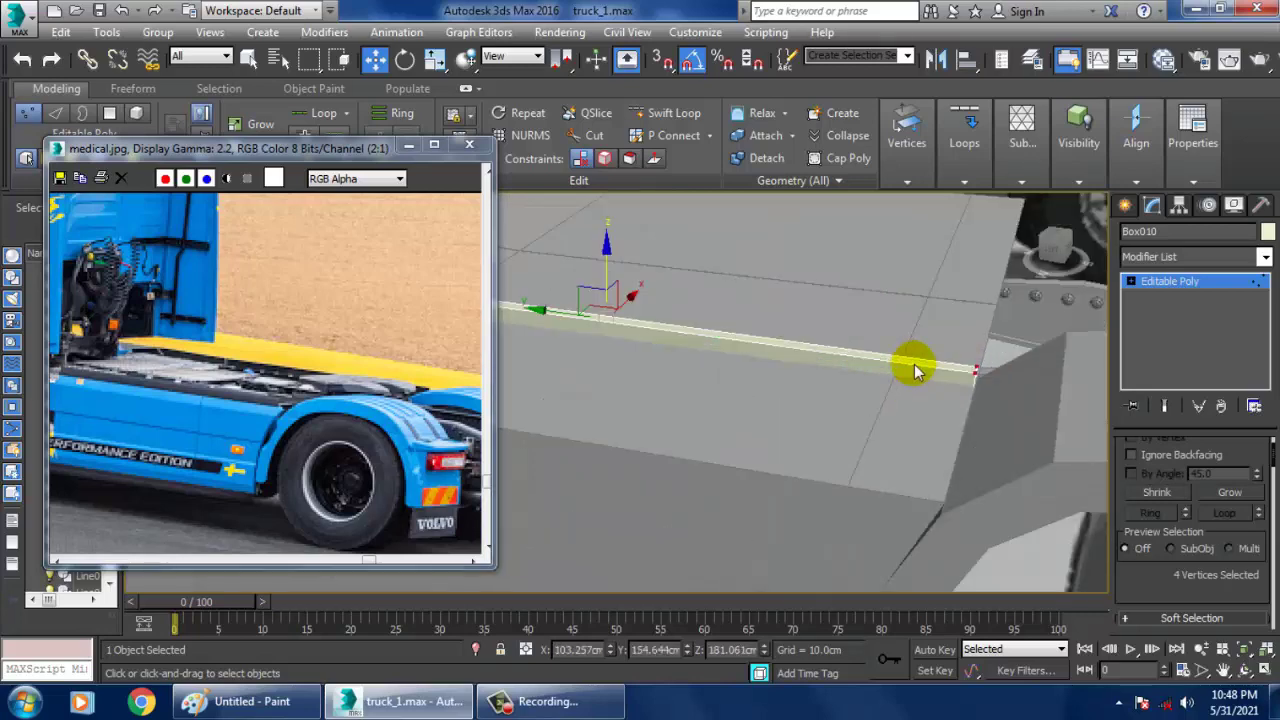
drag(909, 300, 1008, 402)
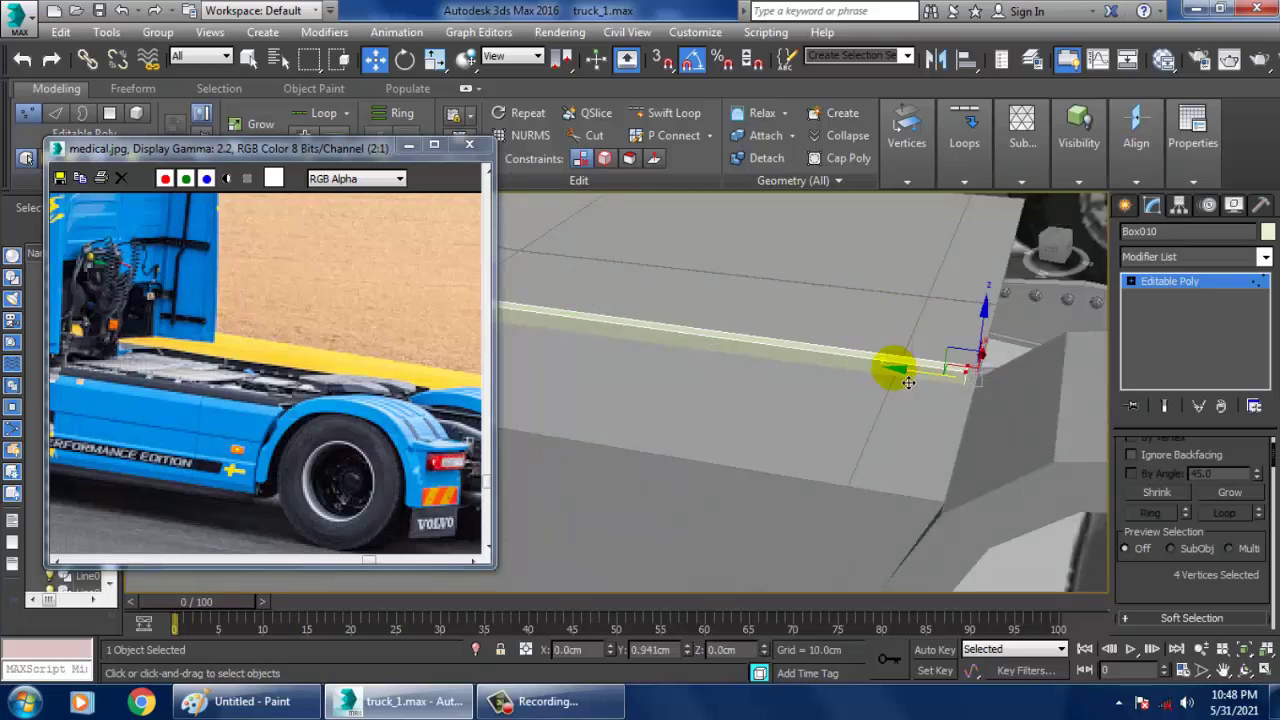
mouse_move(920, 366)
alt+middle_down()
mouse_move(886, 400)
mouse_move(913, 390)
alt+middle_up()
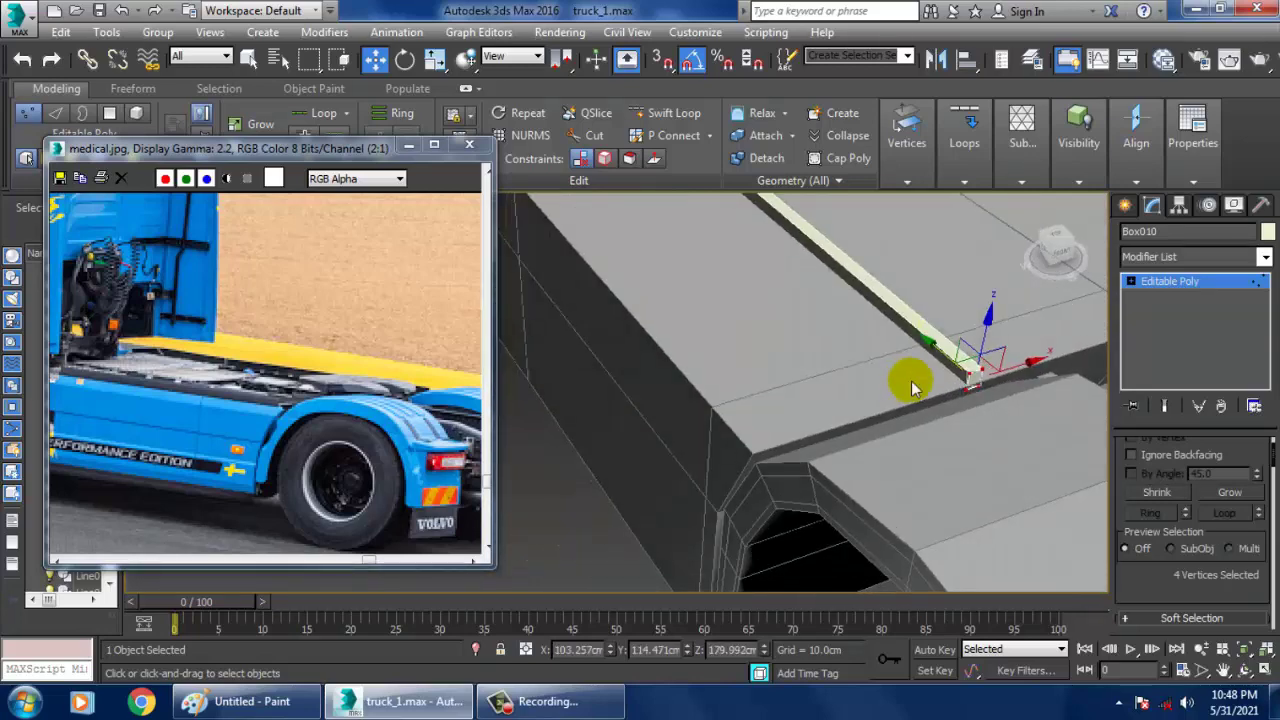
click(1172, 282)
alt+middle_drag(928, 340, 944, 338)
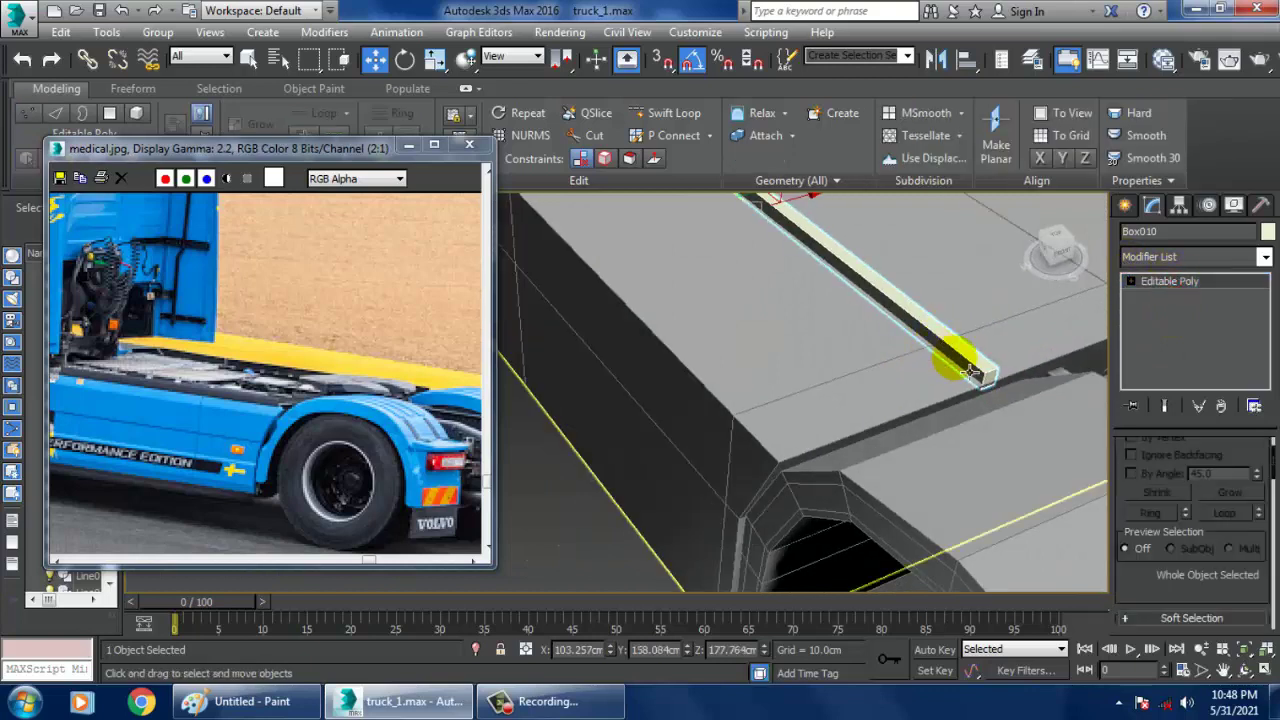
key(1)
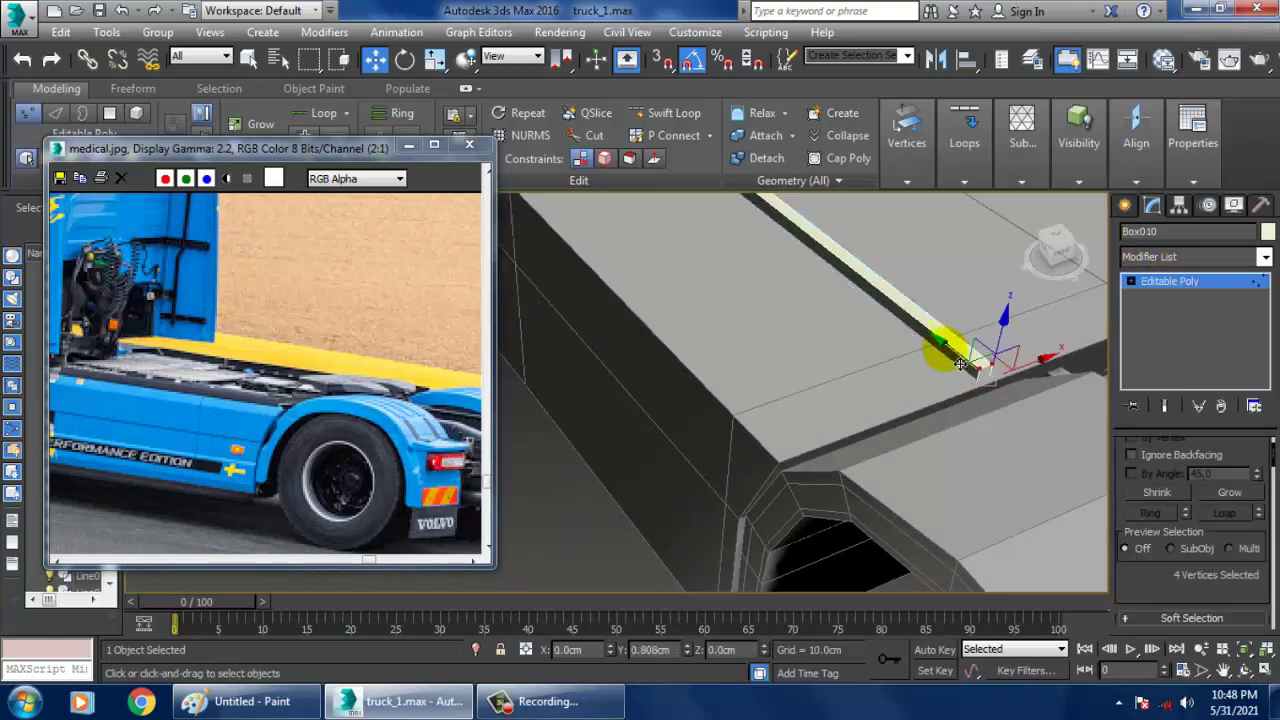
drag(960, 364, 963, 366)
Select the two long top edges of the deck rail.
click(1131, 282)
click(1161, 311)
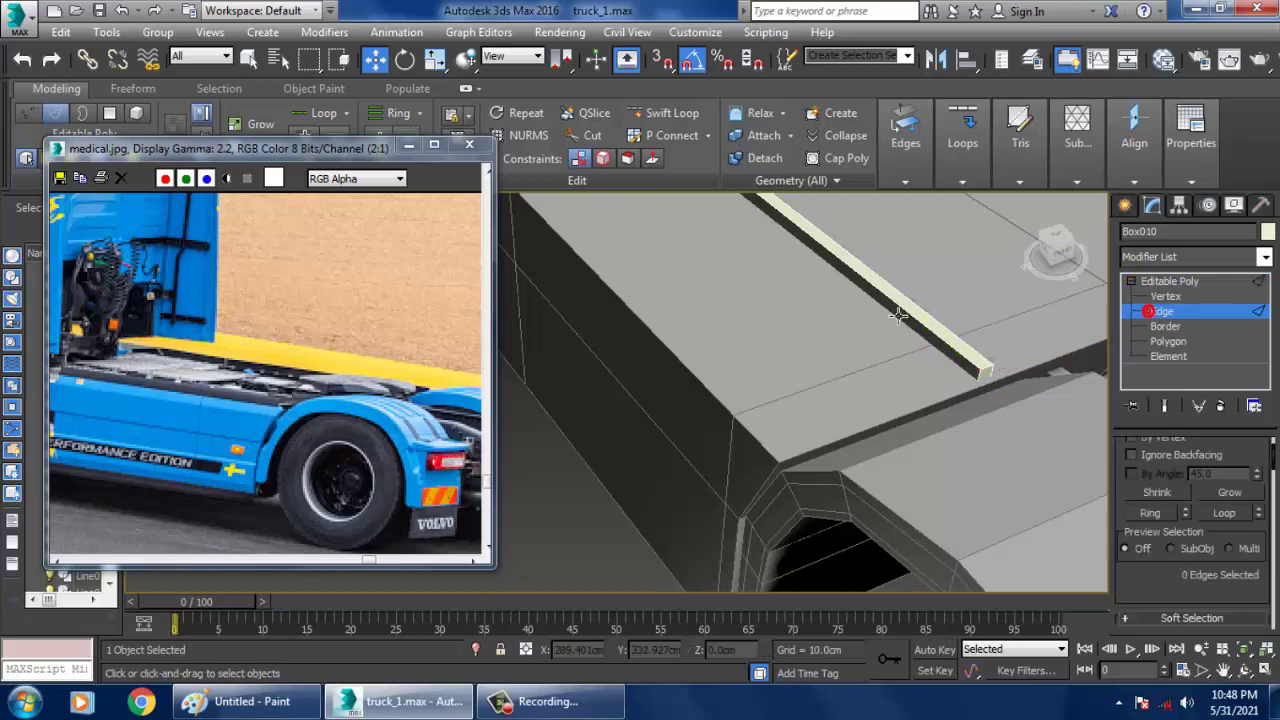
click(947, 330)
double_click(936, 322)
key(z)
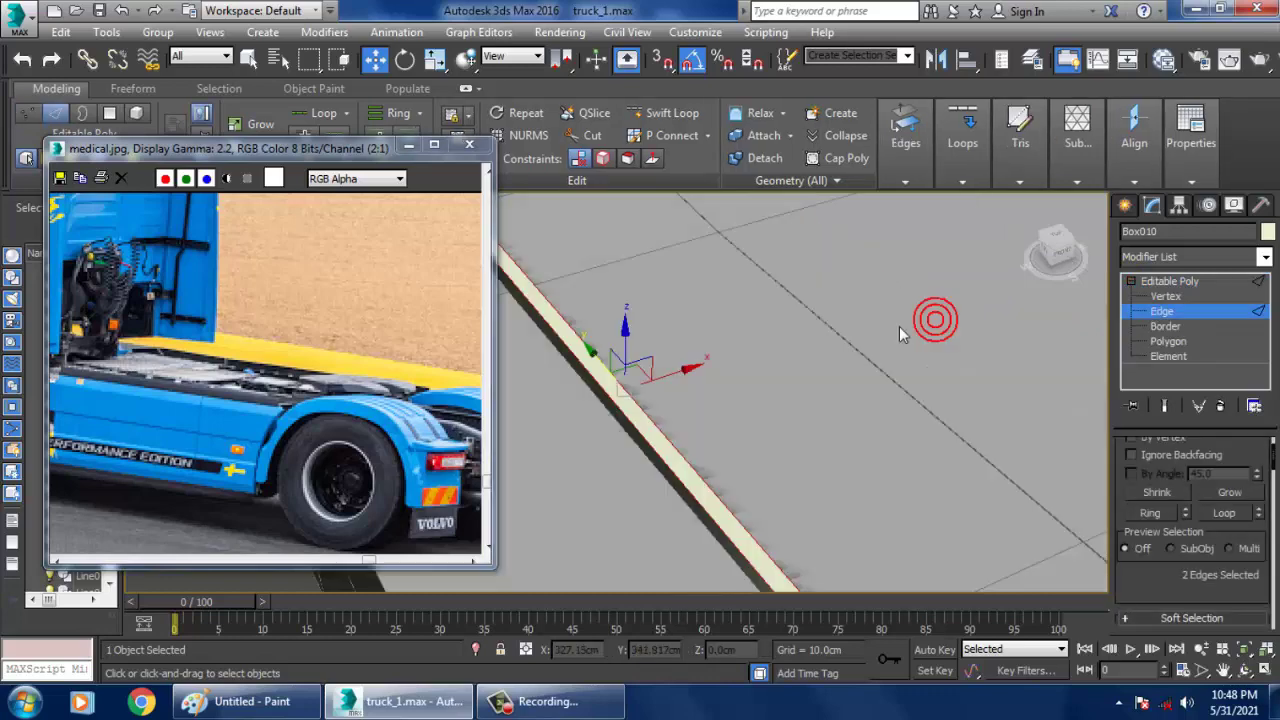
scroll(920, 325, down, 4)
alt+middle_drag(860, 346, 826, 389)
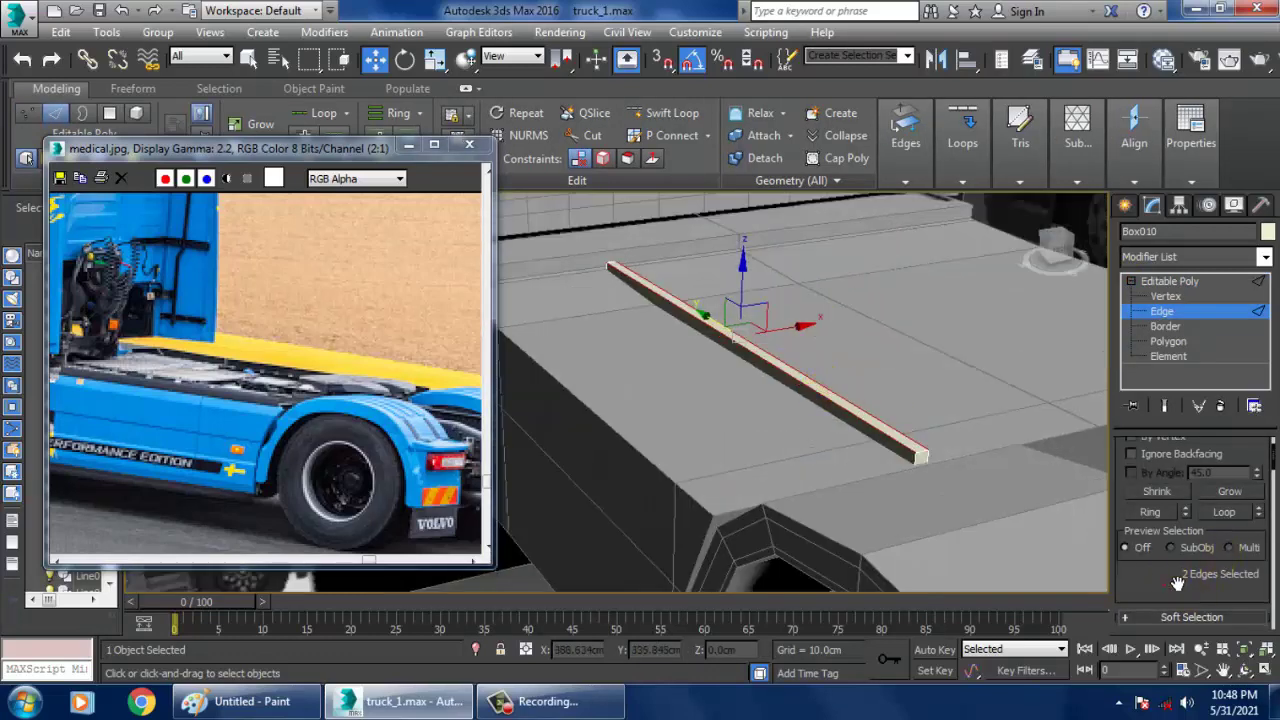
Try to chamfer the rail's two top edges by 0.683 cm with 2 segments.
drag(1163, 585, 1155, 346)
click(1182, 481)
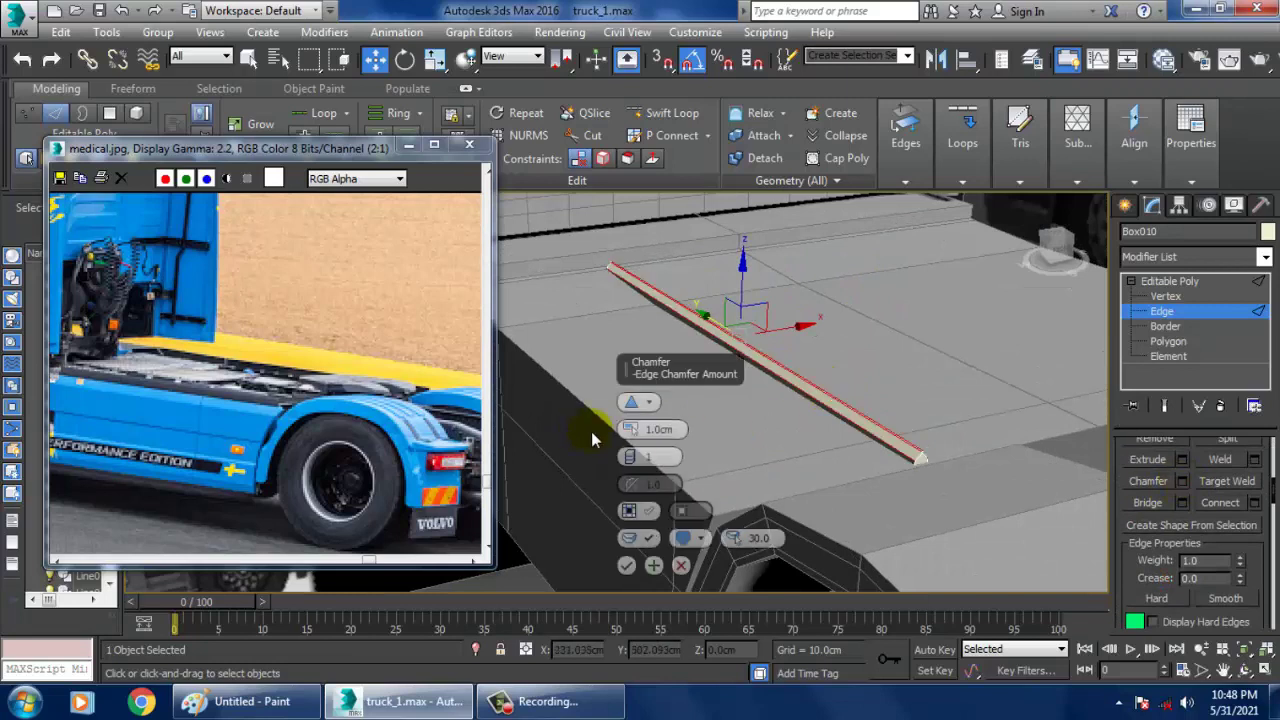
click(629, 451)
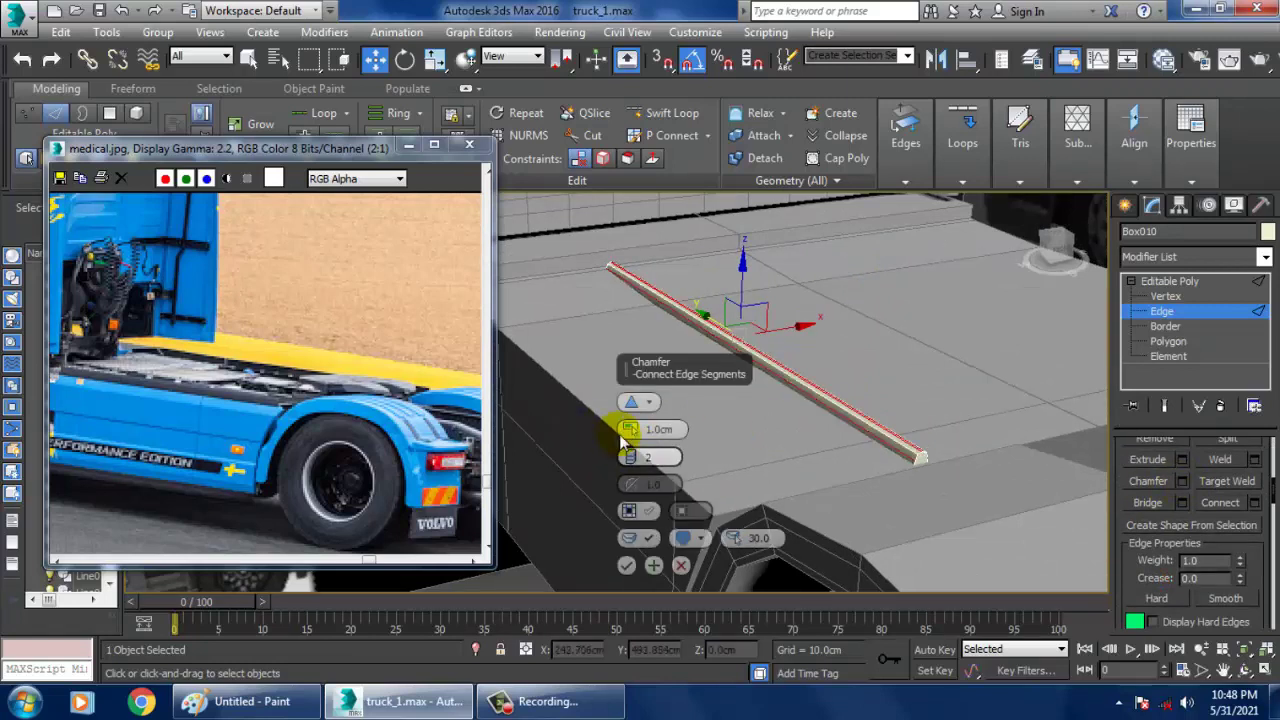
drag(632, 443, 632, 458)
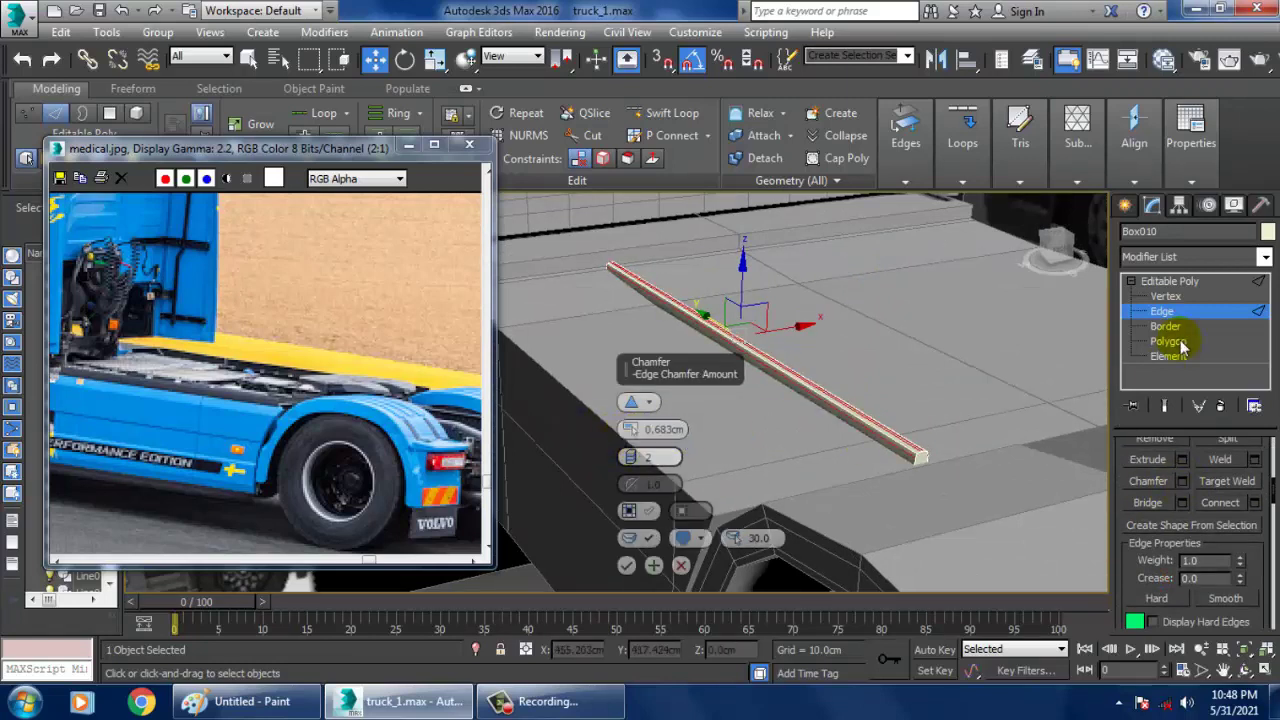
click(1176, 286)
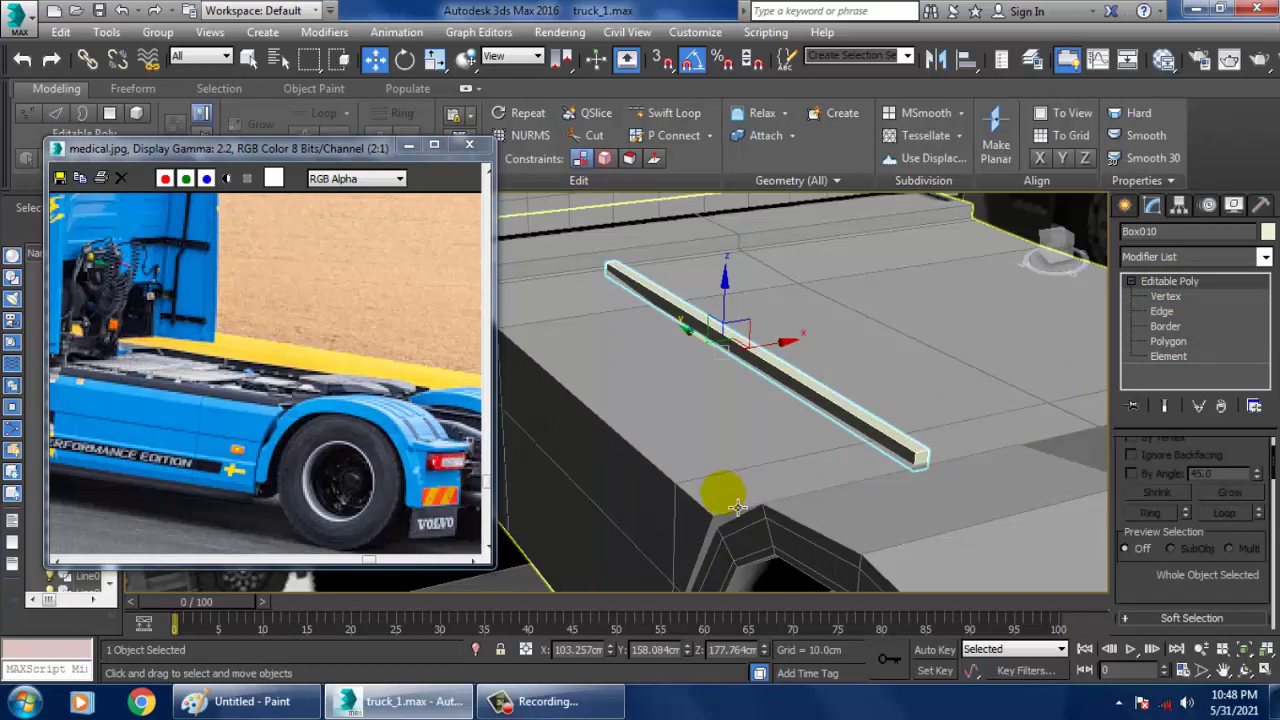
Chamfer the rail's two long top edges with 2 segments and return to object level.
click(1160, 311)
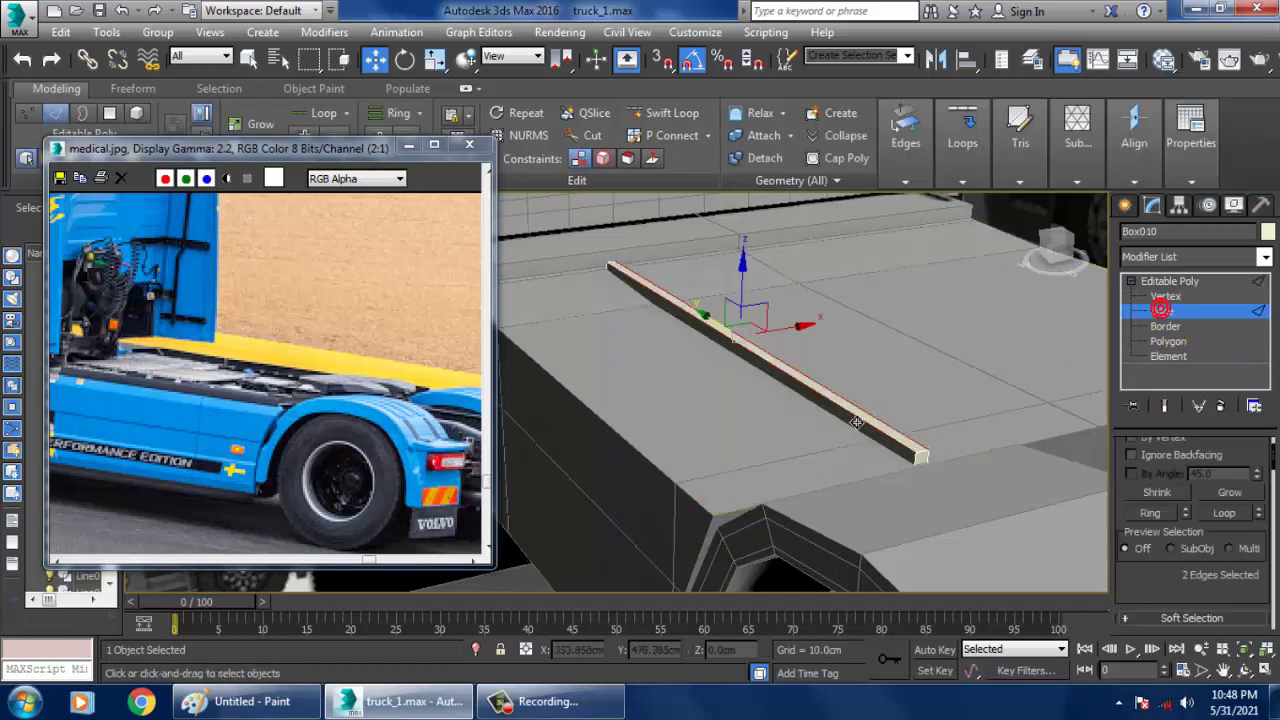
scroll(1158, 583, down, 3)
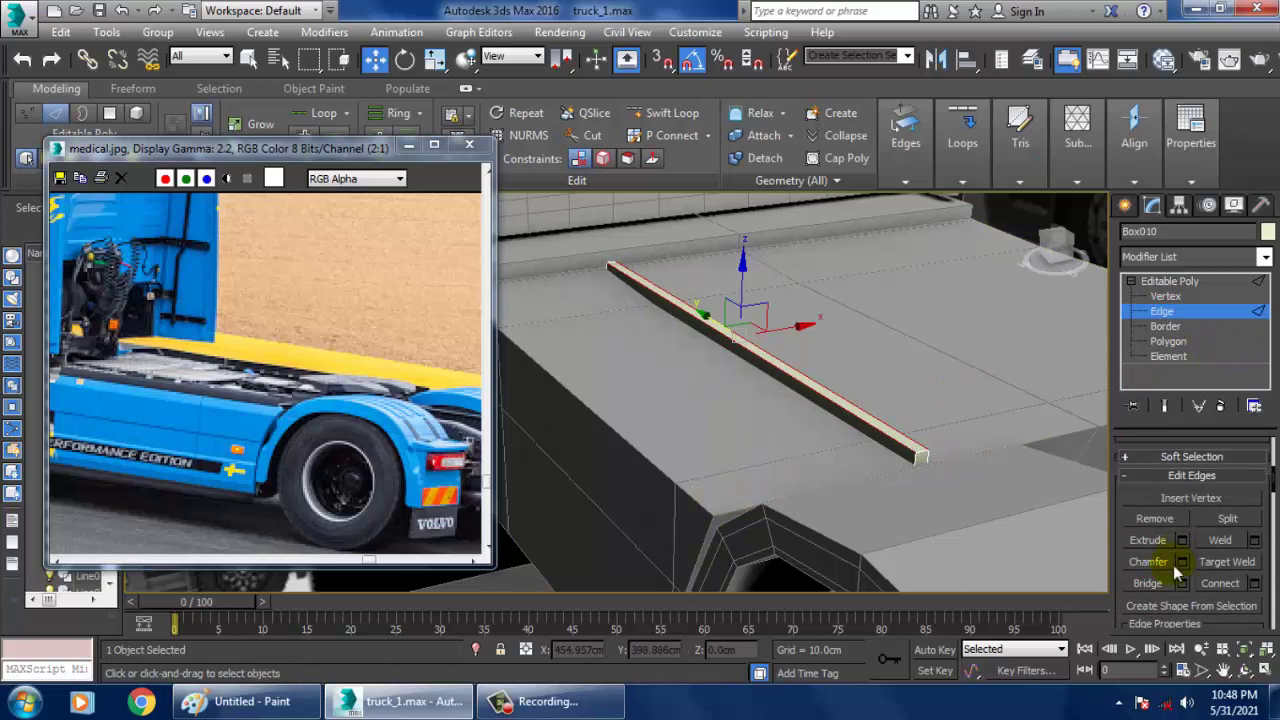
click(627, 566)
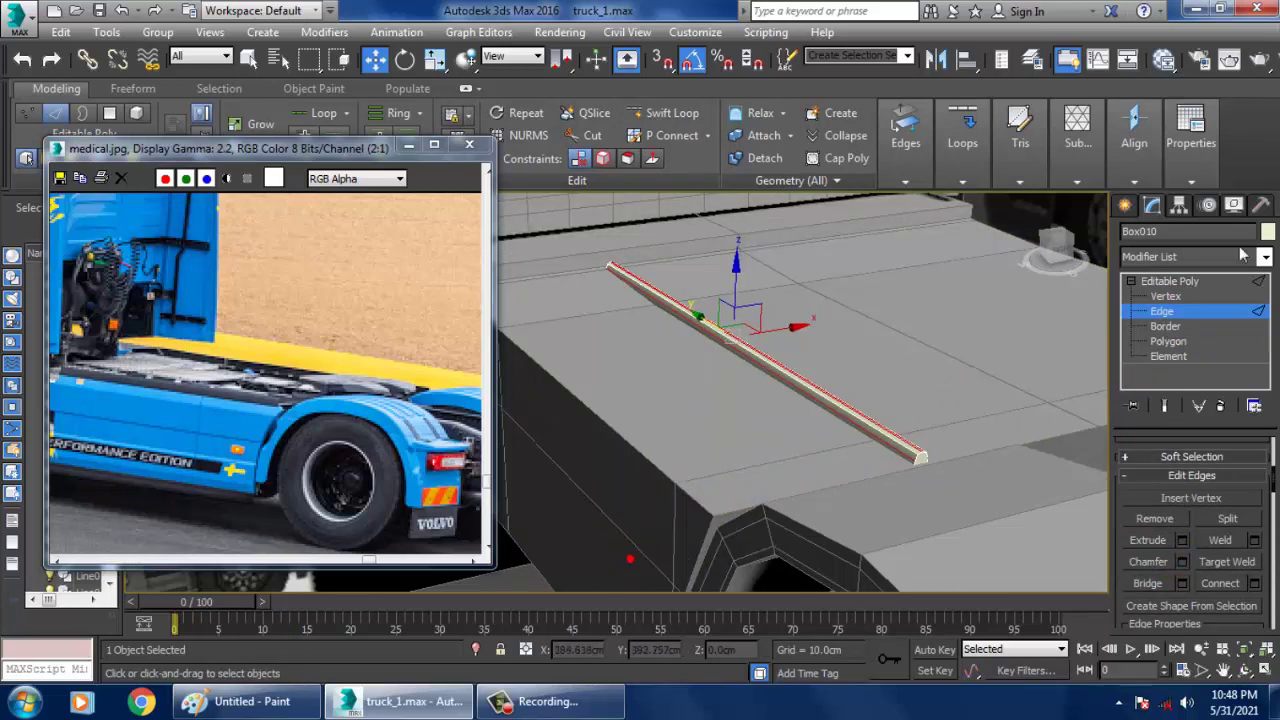
click(1200, 284)
Copy the chamfered rail about 49.674 cm along X to the opposite half of the chassis deck.
mouse_move(780, 375)
alt+middle_down()
mouse_move(709, 409)
mouse_move(770, 366)
alt+middle_up()
mouse_move(770, 366)
shift+mouse_down()
mouse_move(837, 357)
mouse_move(920, 378)
mouse_move(1000, 376)
shift+mouse_up()
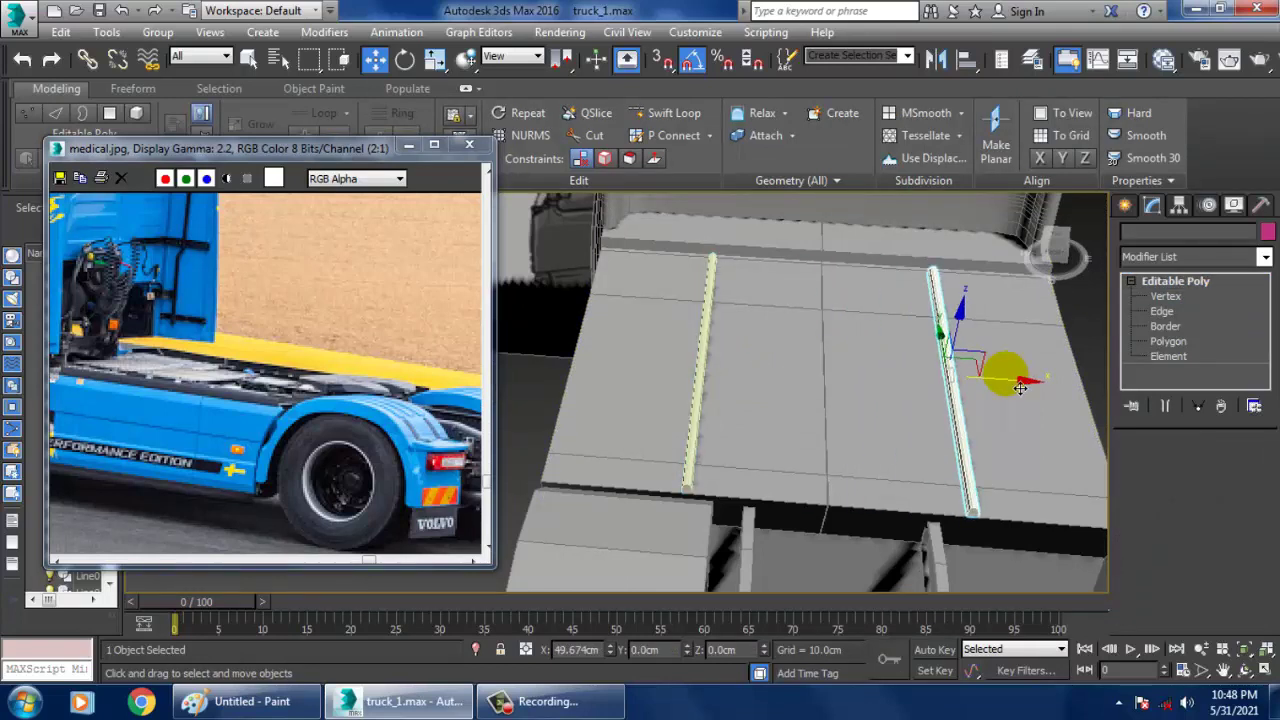
click(646, 429)
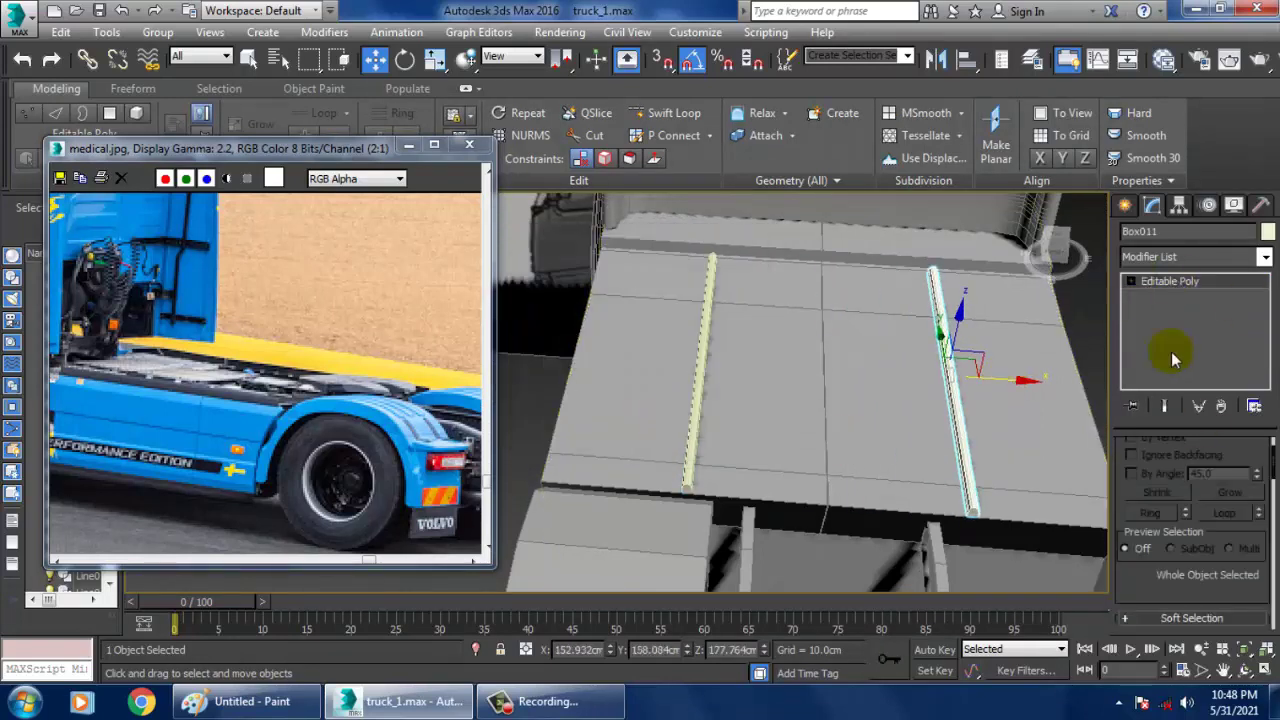
Draw an L-shaped line beside the deck rail in the front view, about 2.64 cm wide and 1.13 cm high.
click(1125, 205)
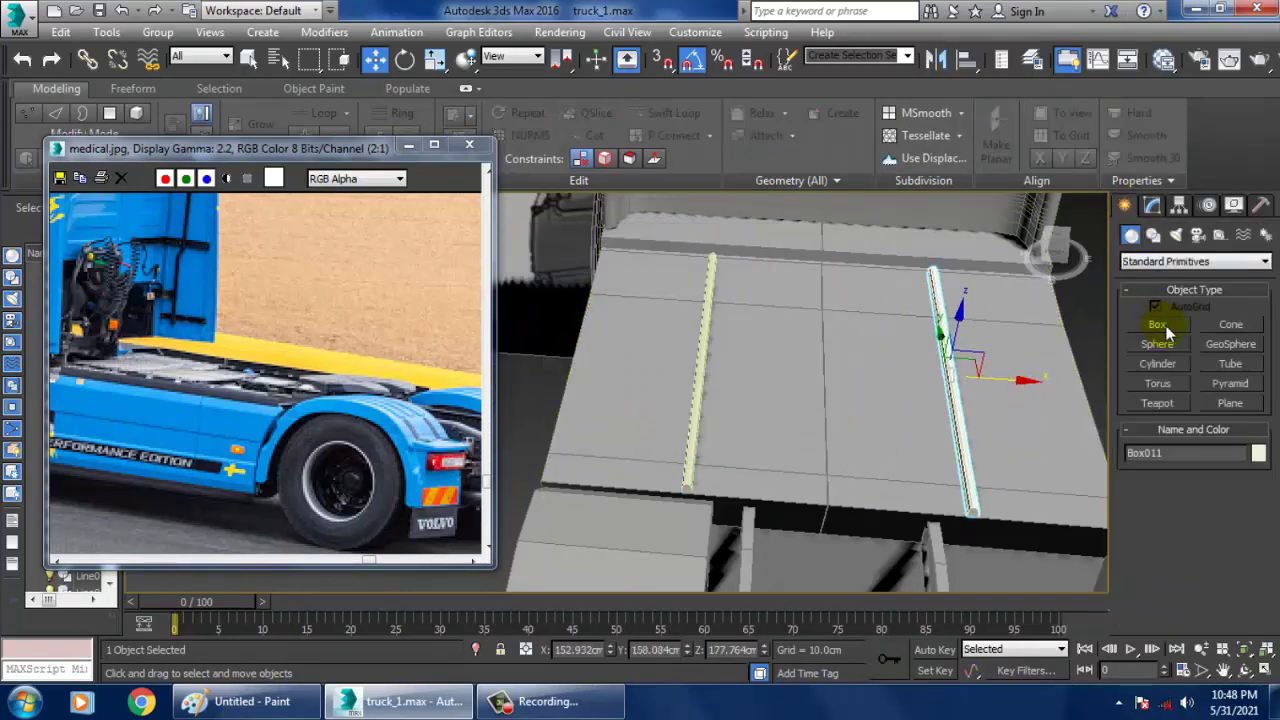
key(alt+w)
right_click(869, 303)
key(alt+w)
key(z)
scroll(790, 405, down, 7)
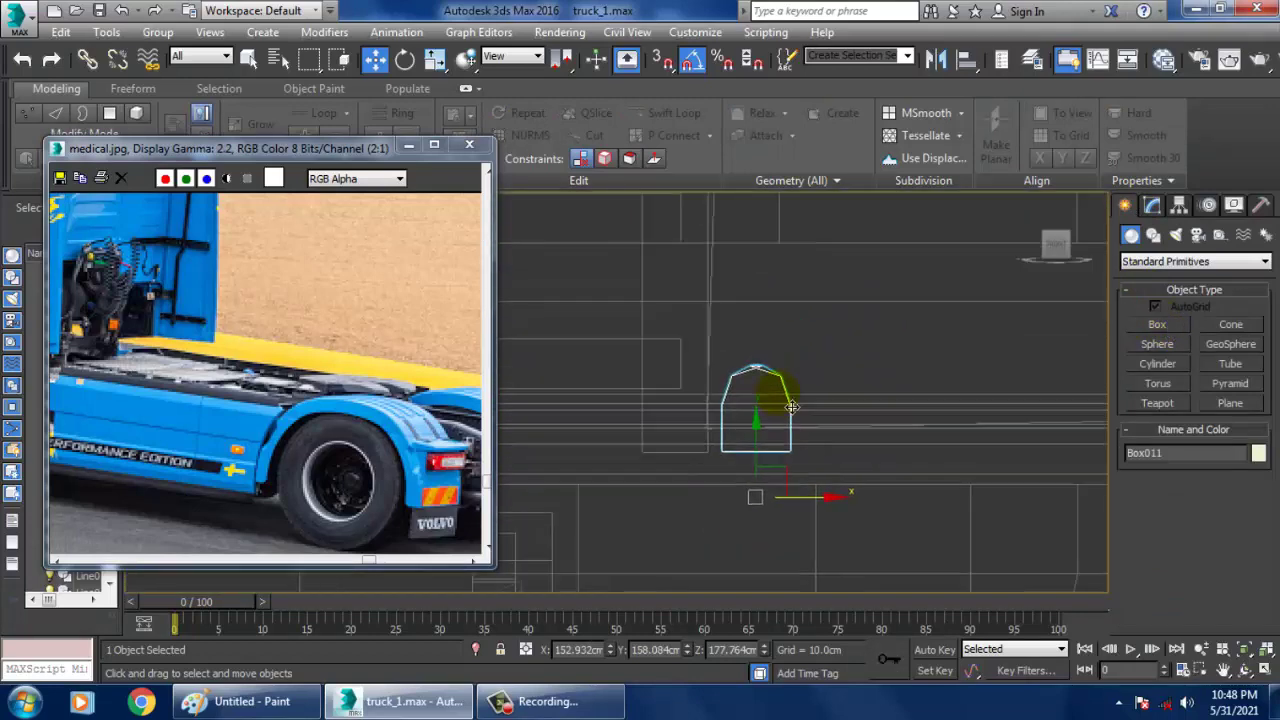
middle_drag(776, 382, 782, 408)
scroll(677, 394, down, 6)
middle_drag(677, 394, 897, 416)
scroll(797, 446, up, 5)
middle_drag(760, 435, 834, 437)
click(1153, 236)
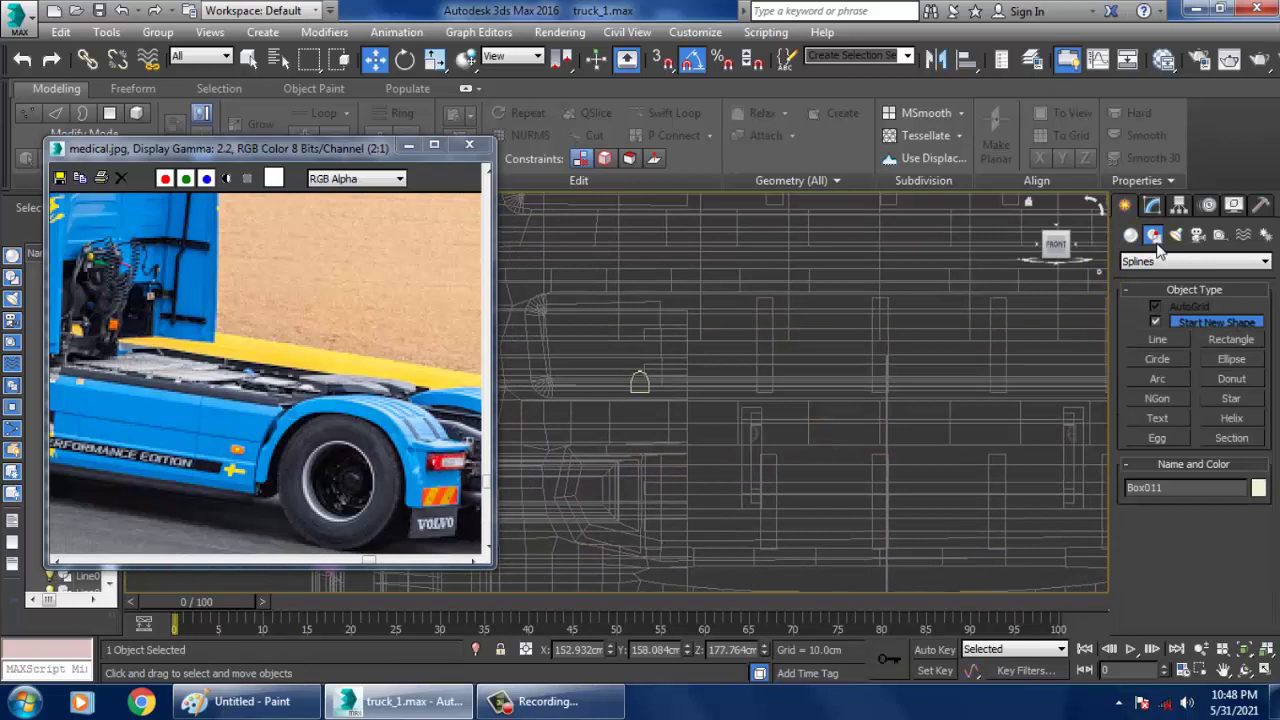
click(1172, 341)
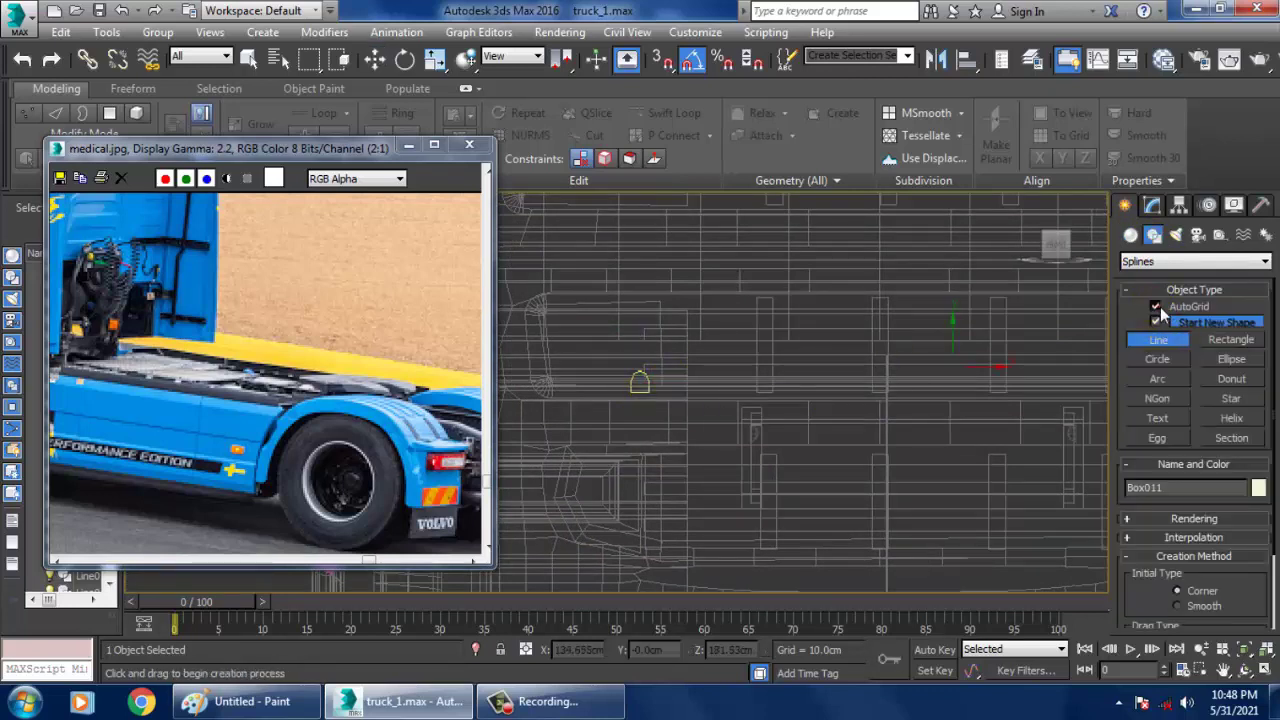
click(645, 388)
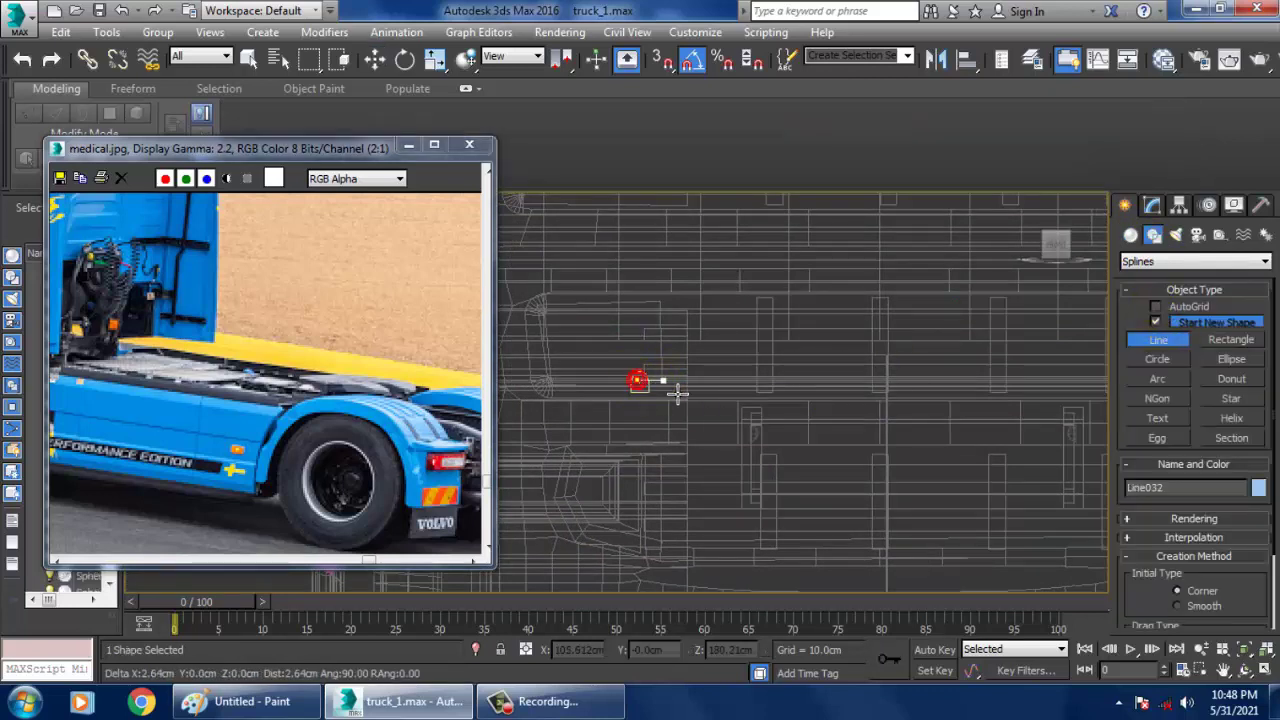
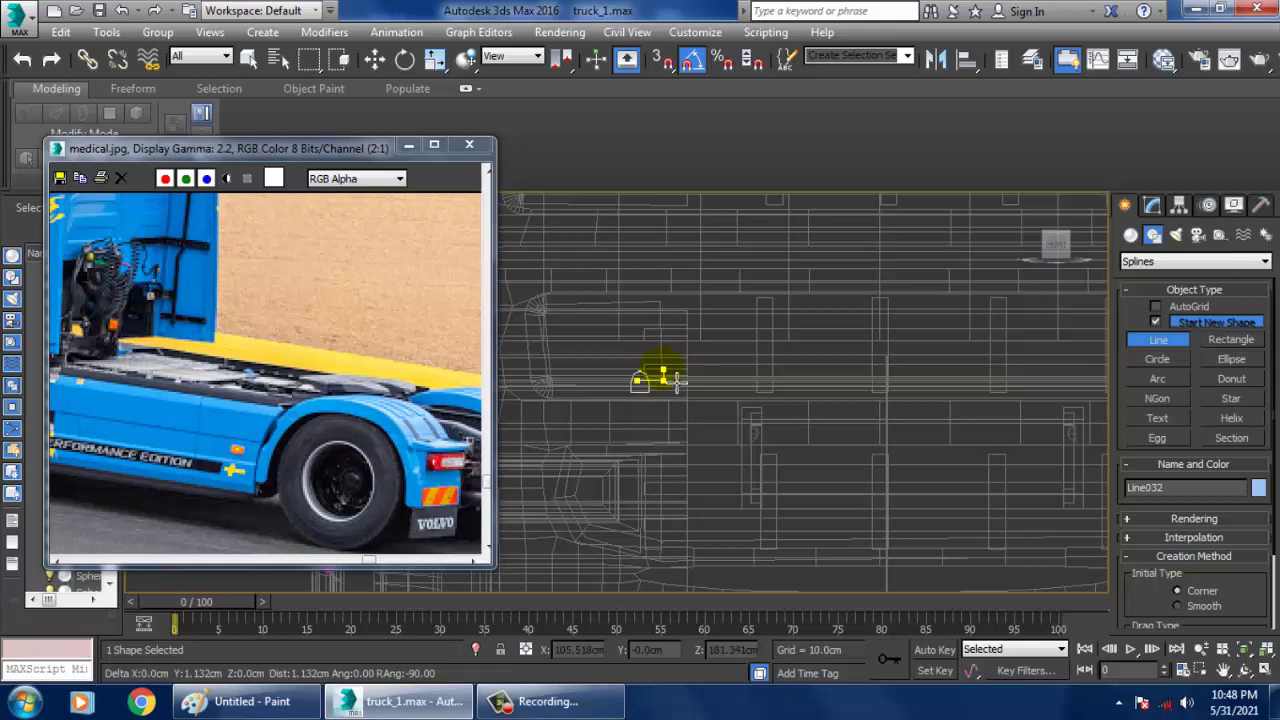
right_click(676, 383)
right_click(680, 384)
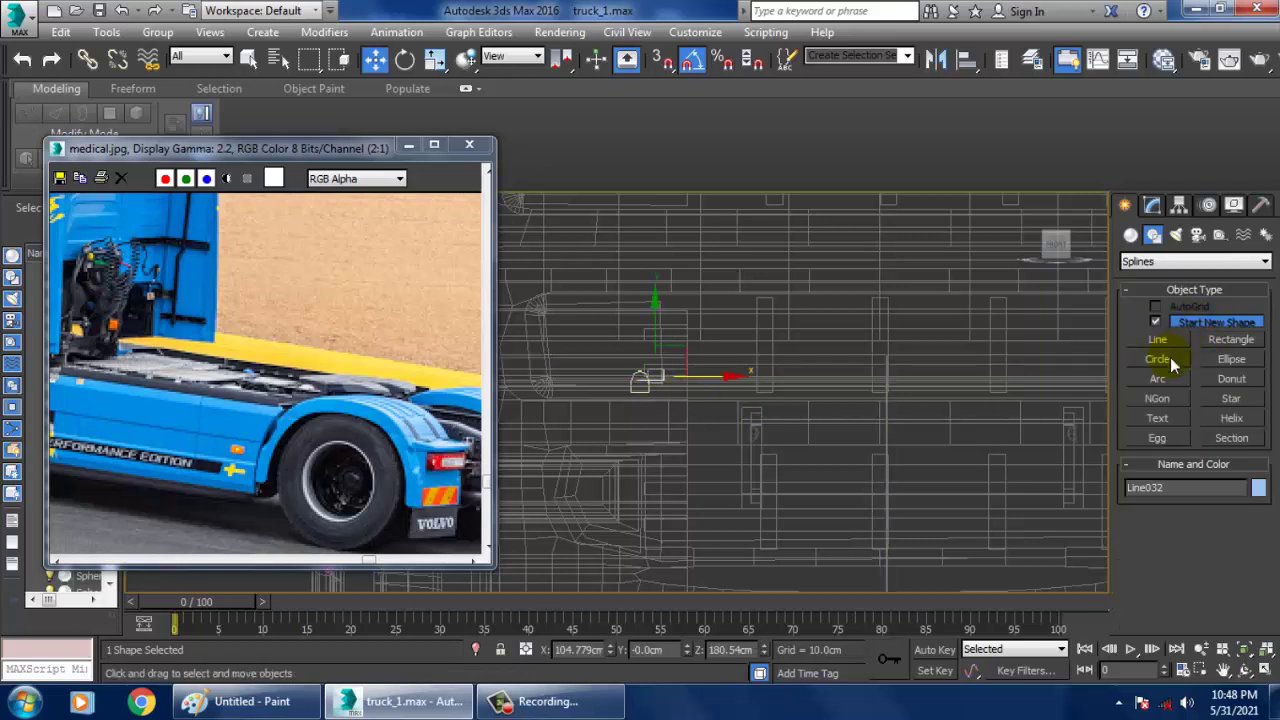
Enable viewport rendering of the L-shaped line with a rectangular cross-section.
key(alt+w)
right_click(900, 531)
key(alt+w)
alt+middle_drag(841, 483, 818, 452)
alt+middle_drag(818, 452, 805, 456)
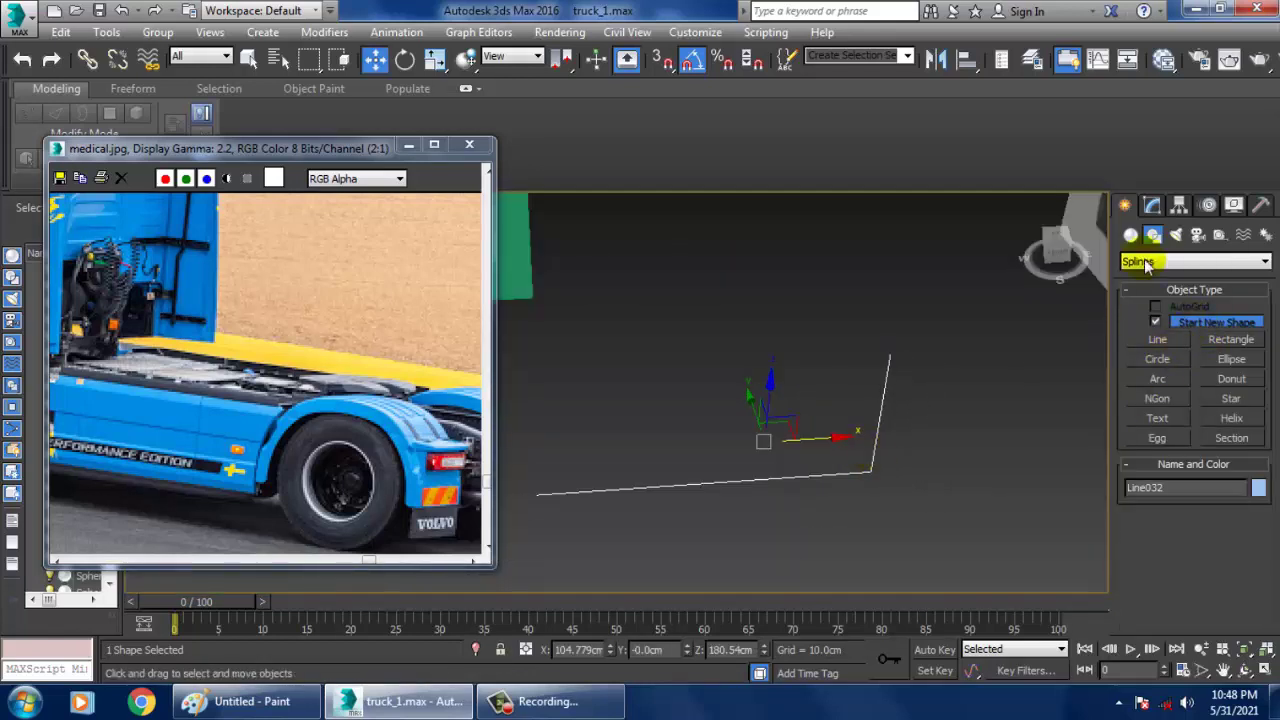
click(1162, 205)
click(1148, 448)
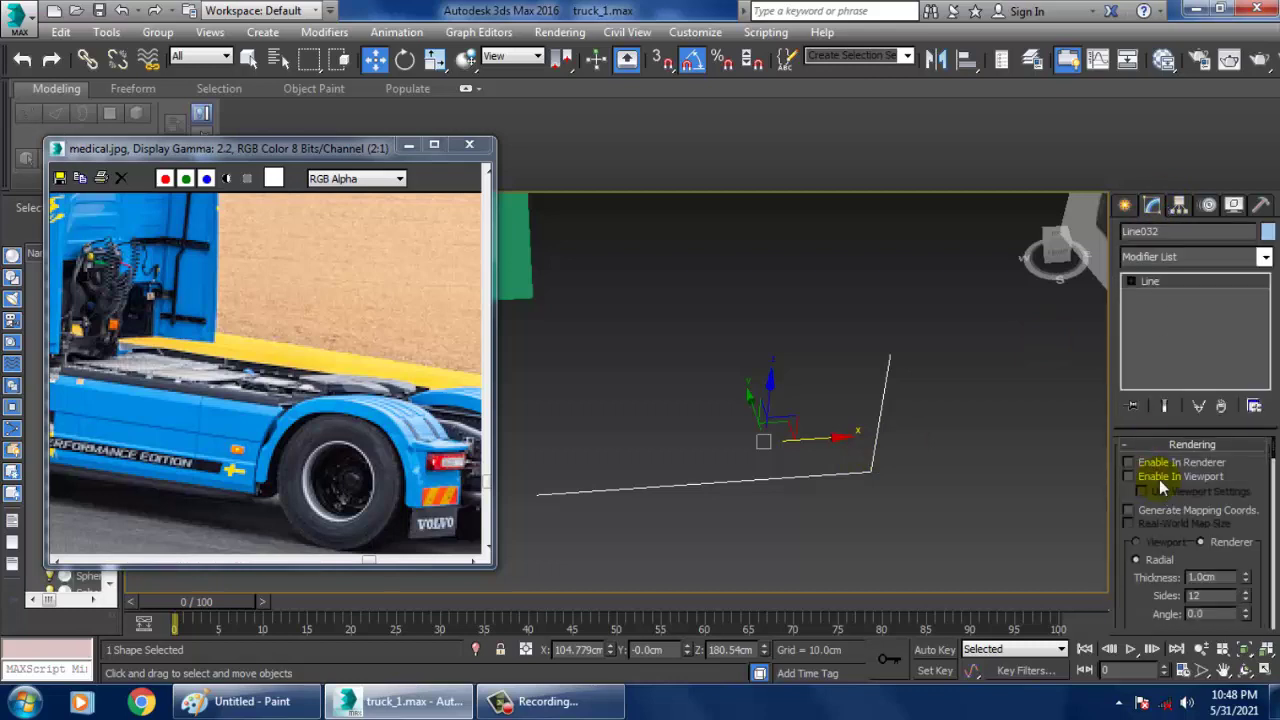
click(1159, 479)
drag(1165, 600, 1167, 506)
click(1161, 536)
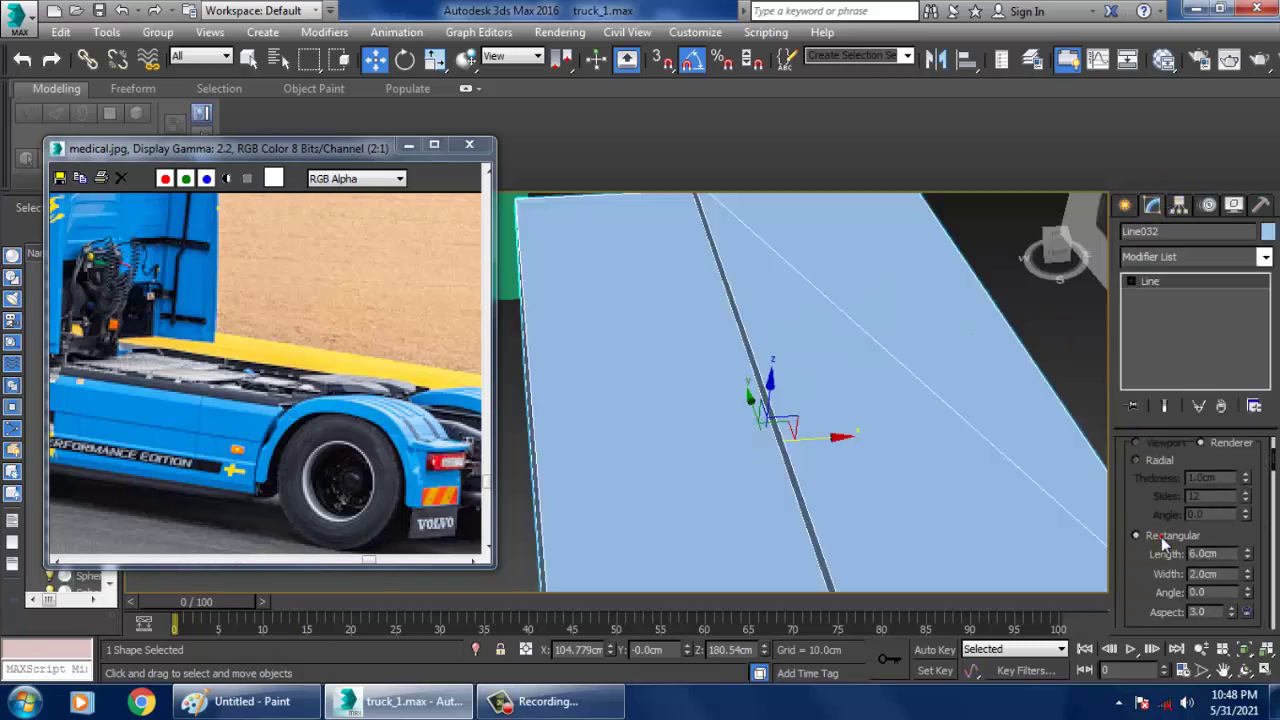
Set the line's rectangular cross-section to 2.22 cm length and 0.16 cm width, forming a thin angle bracket.
scroll(909, 463, down, 4)
alt+middle_drag(909, 463, 894, 459)
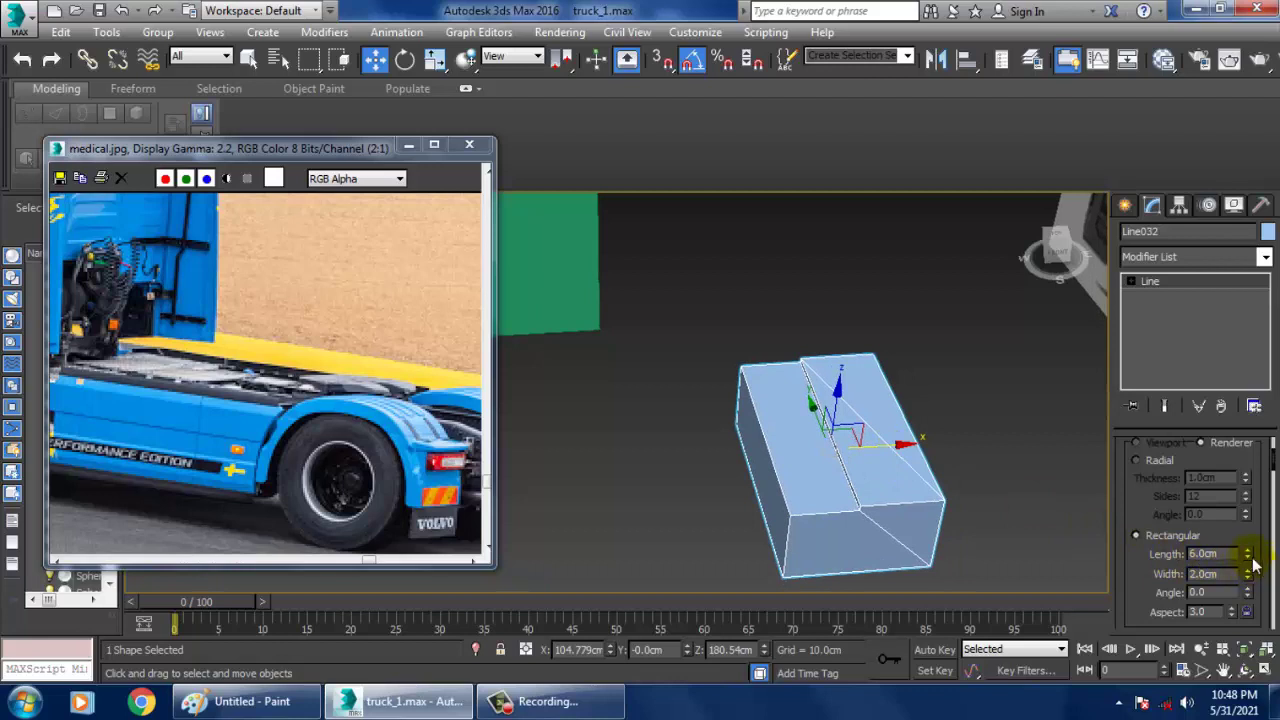
drag(1250, 560, 42, 677)
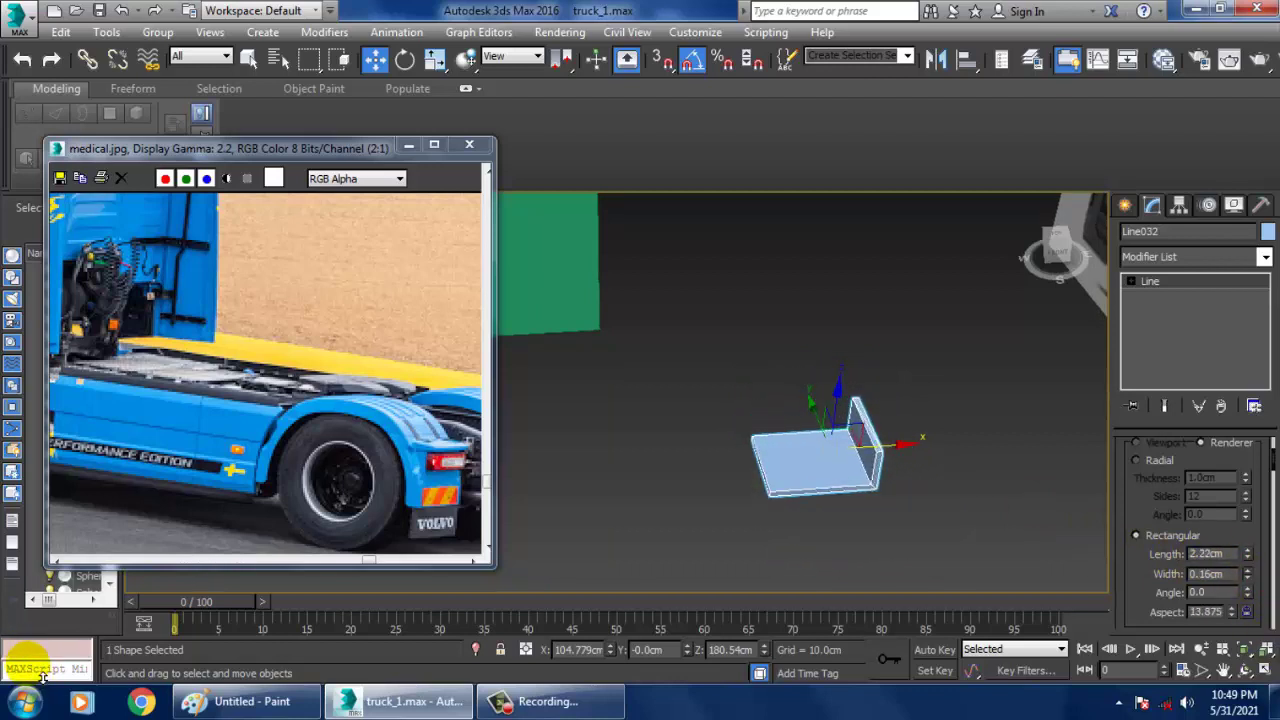
Move the bracket along Y to about 186.53 cm, beside the cab end of the deck rail.
scroll(12, 450, down, 3)
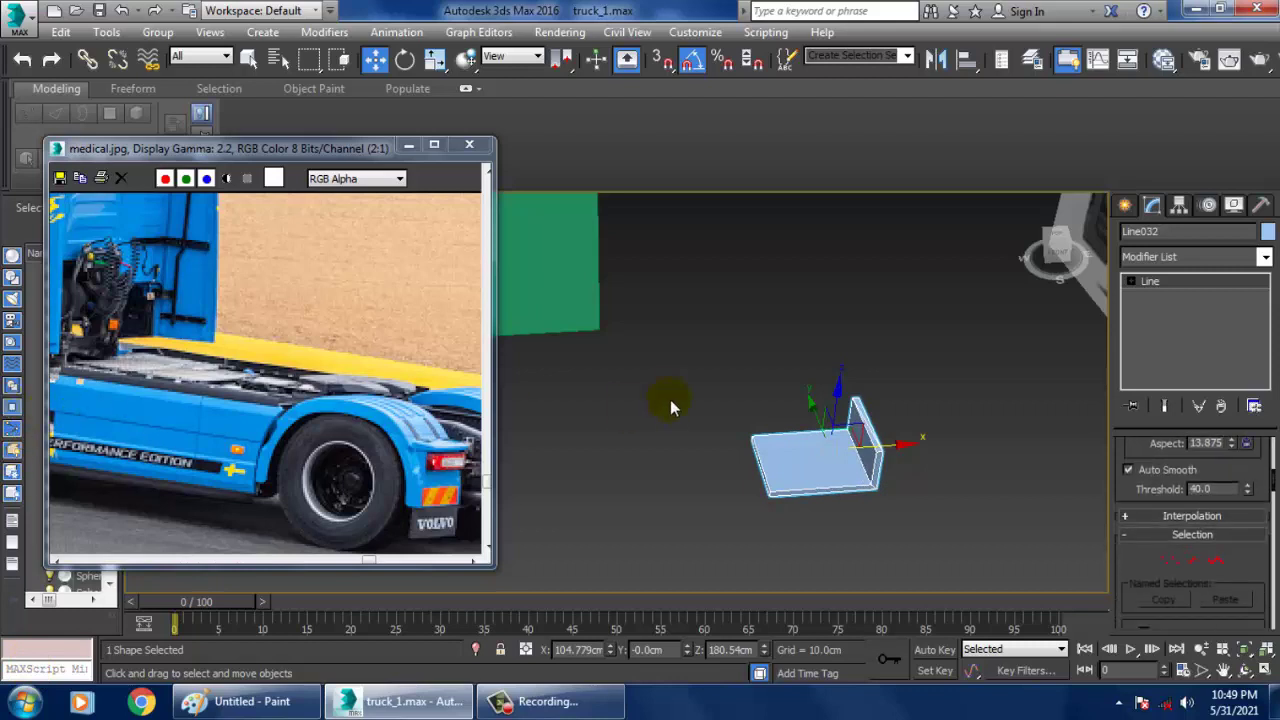
scroll(680, 414, down, 8)
mouse_move(691, 428)
alt+middle_down()
mouse_move(721, 440)
mouse_move(703, 443)
alt+middle_up()
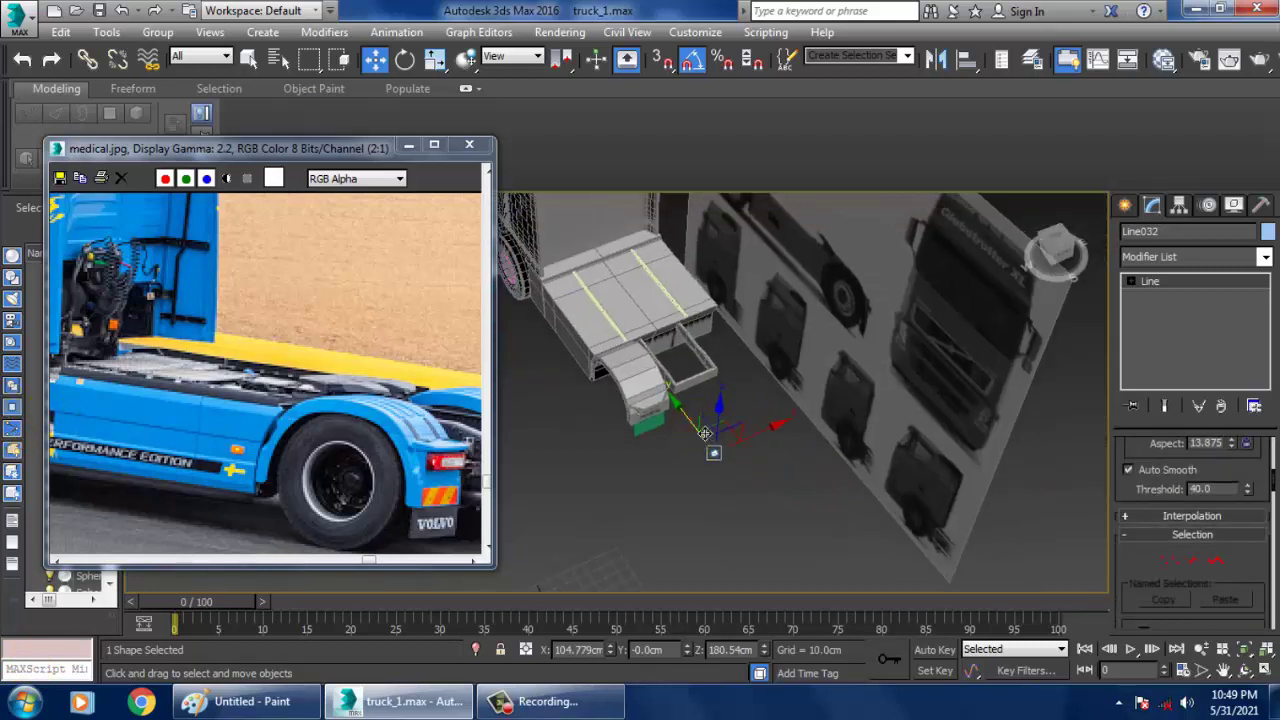
key(z)
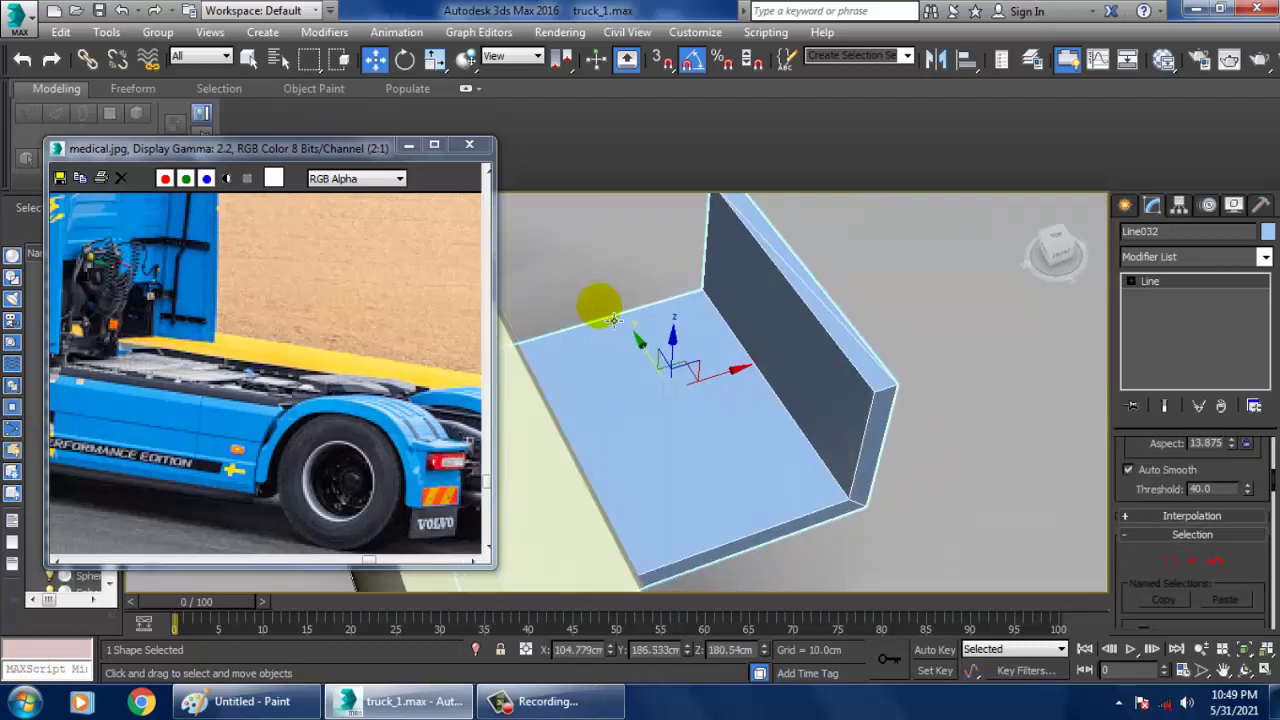
Make two copies of the bracket along the rail in Y, spaced about 11.4 cm apart.
alt+middle_drag(613, 320, 694, 398)
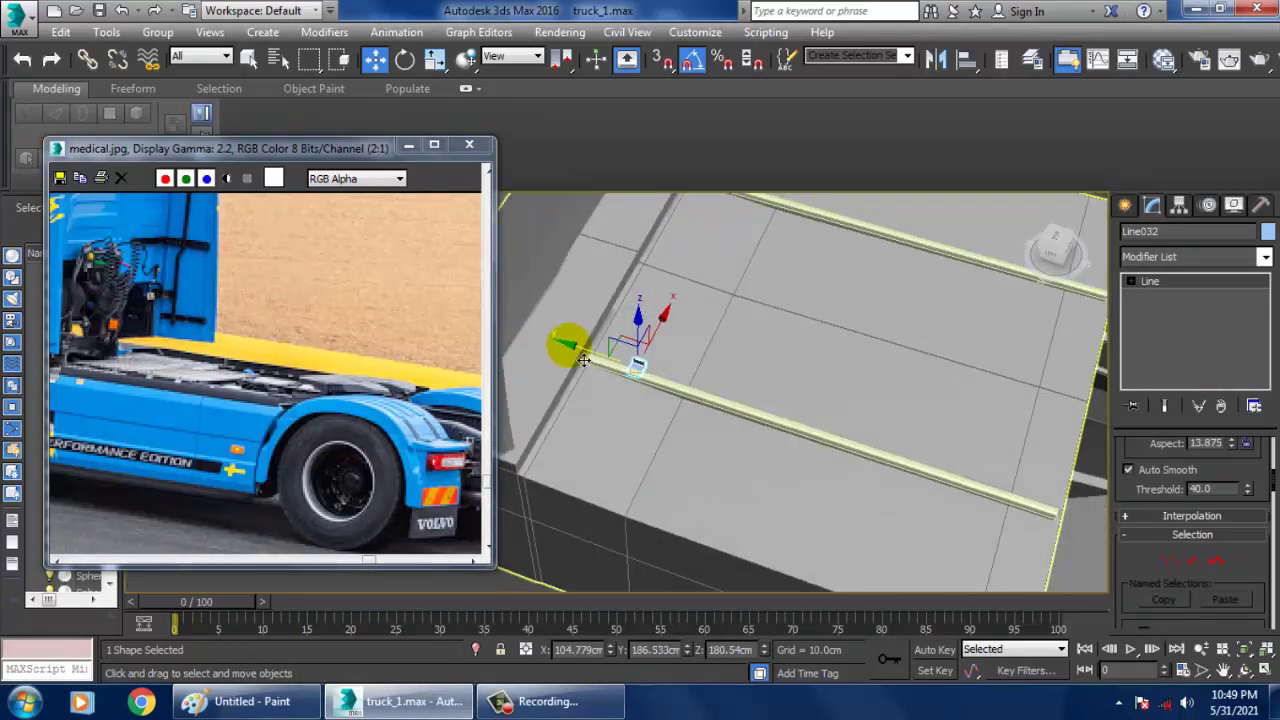
mouse_move(591, 357)
mouse_down()
mouse_move(667, 378)
mouse_move(655, 377)
mouse_up()
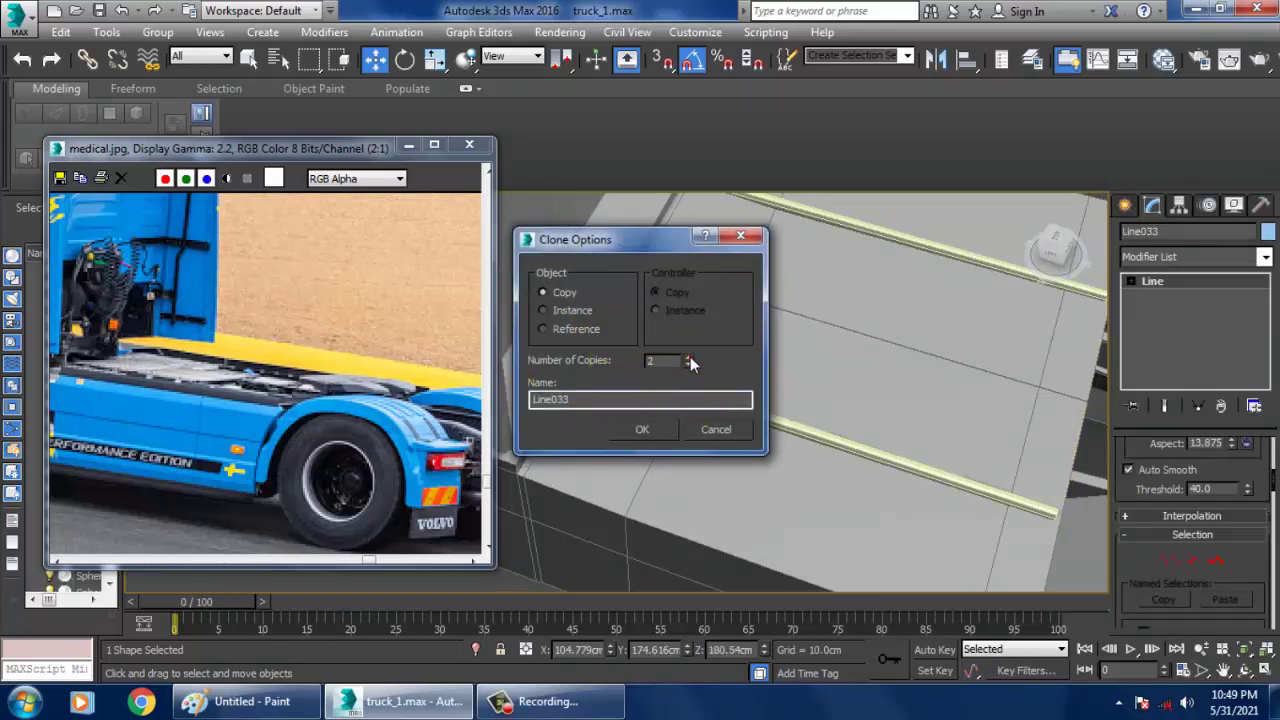
click(648, 429)
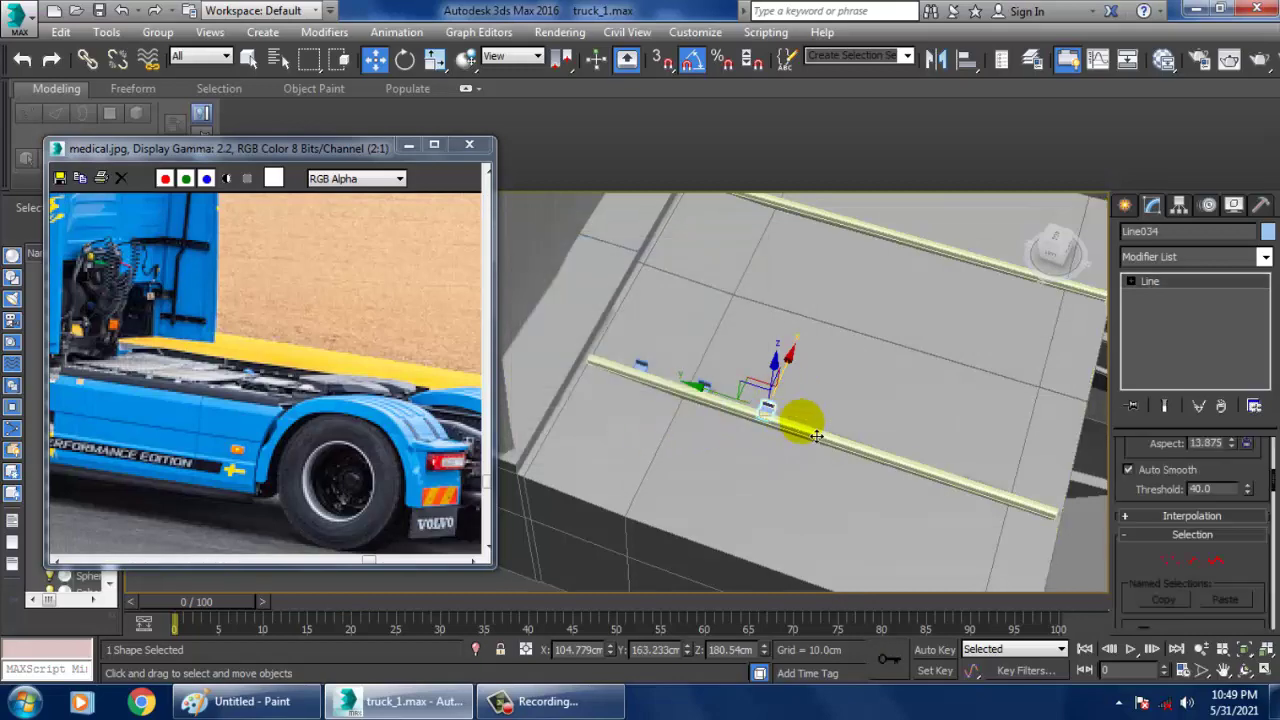
Mirror the three brackets on the X axis as copies and move them about 46.66 cm along X to the opposite rail.
scroll(975, 426, down, 6)
alt+middle_drag(983, 426, 844, 493)
scroll(935, 417, up, 2)
scroll(660, 397, up, 5)
alt+middle_drag(658, 396, 654, 364)
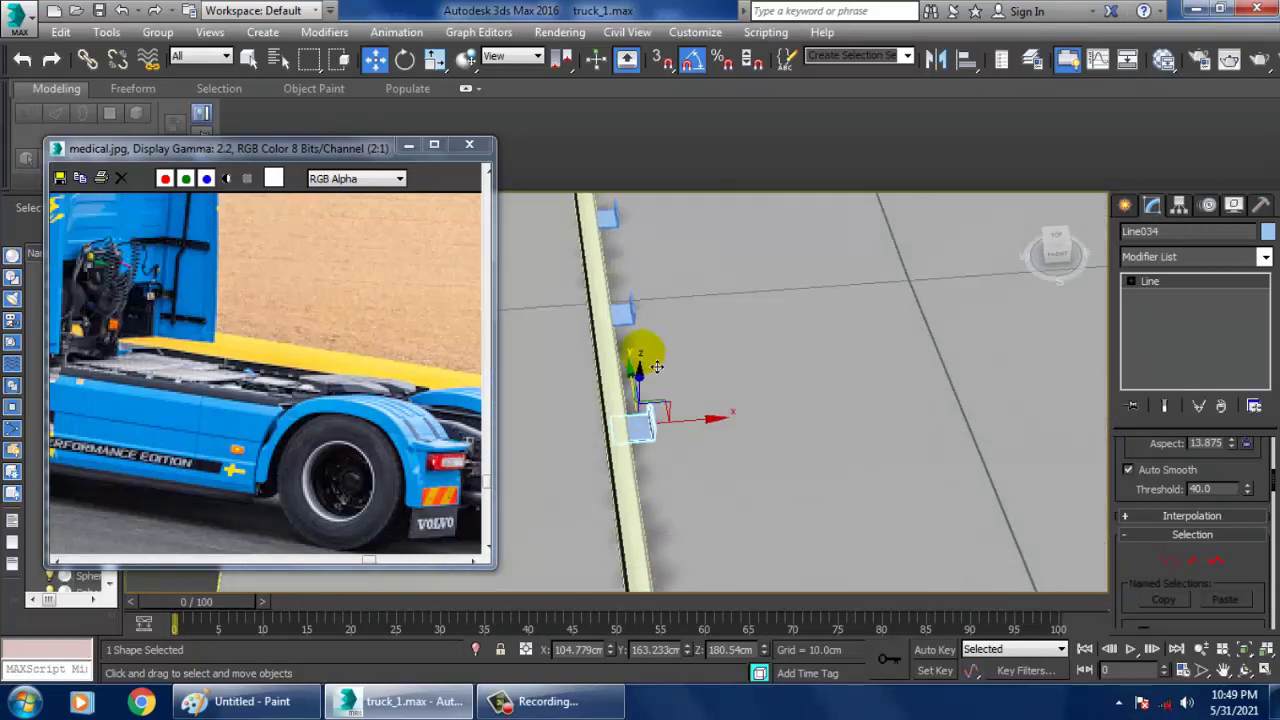
ctrl+click(626, 308)
ctrl+click(608, 220)
scroll(612, 228, down, 3)
alt+middle_drag(620, 237, 712, 319)
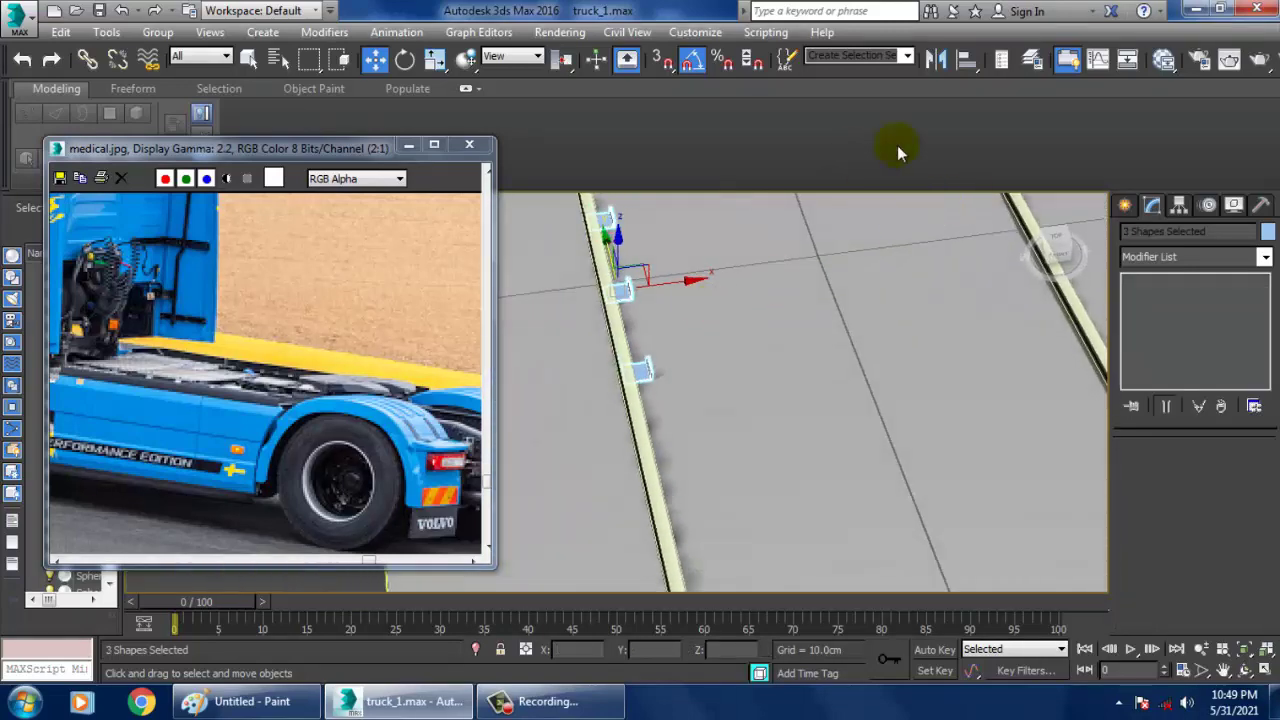
click(937, 59)
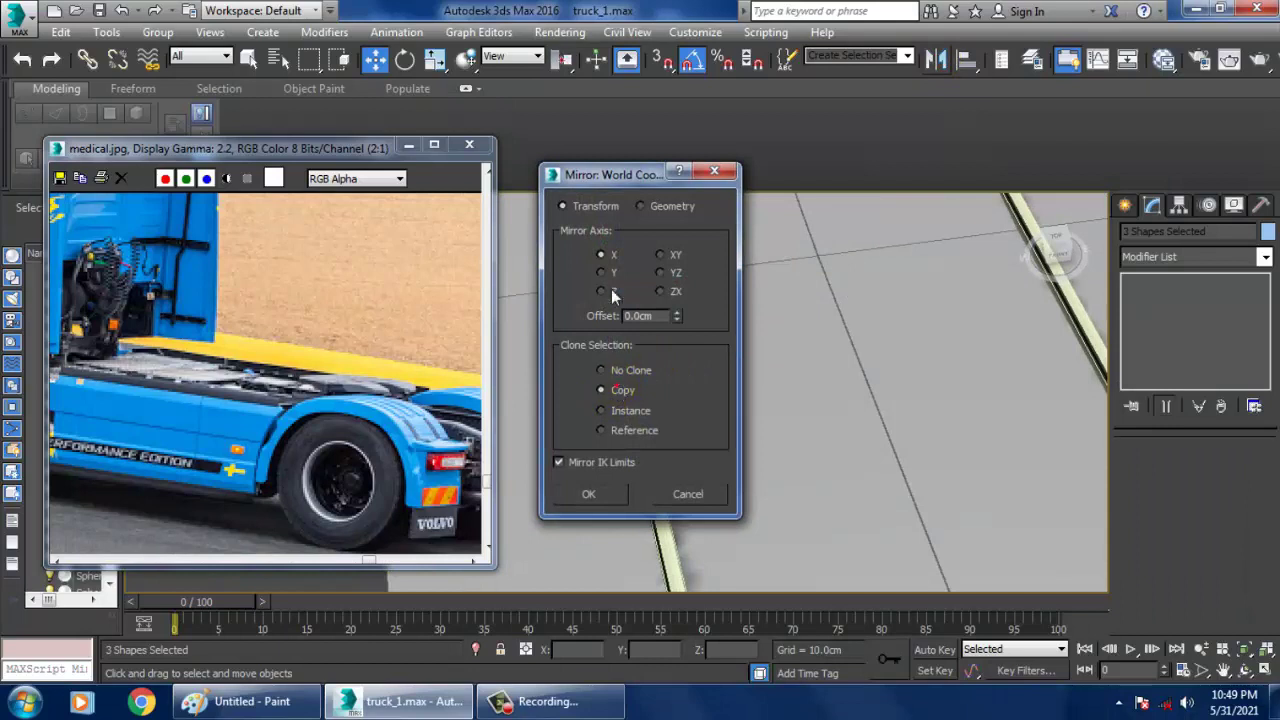
click(599, 494)
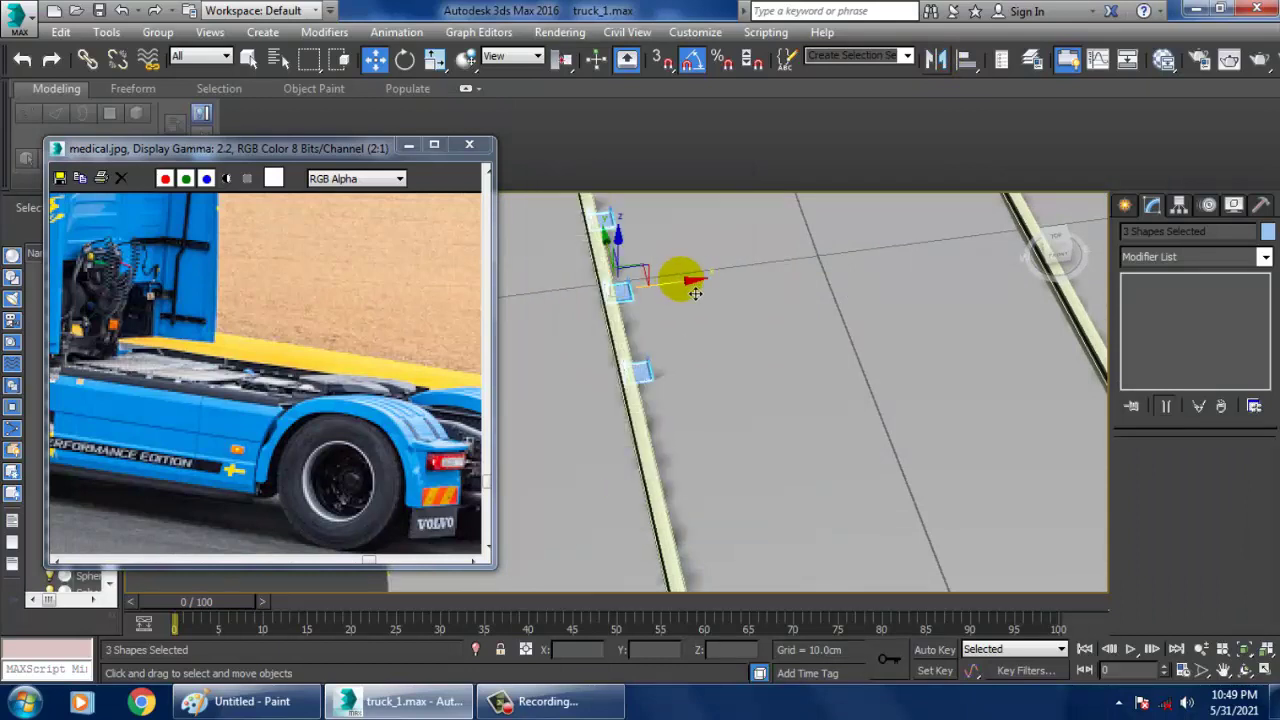
drag(695, 293, 1111, 272)
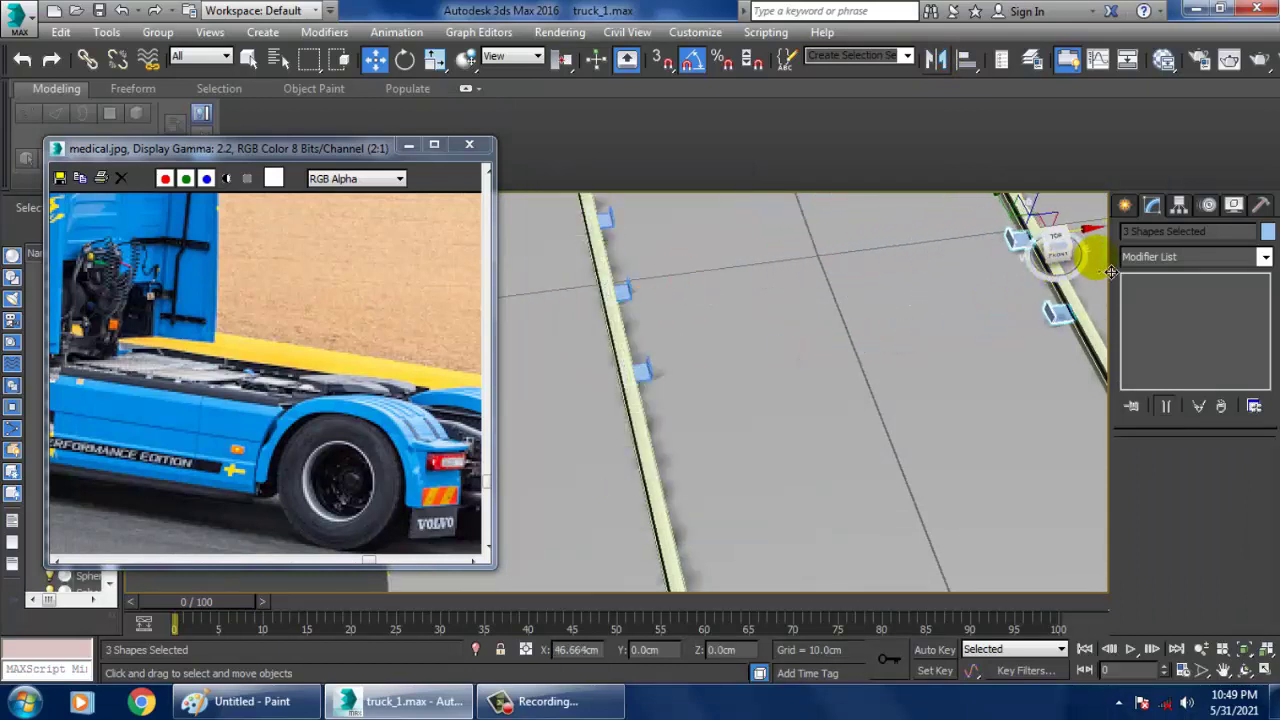
Create a box in the top view spanning the two rails over the bracket area behind the cab.
click(1126, 206)
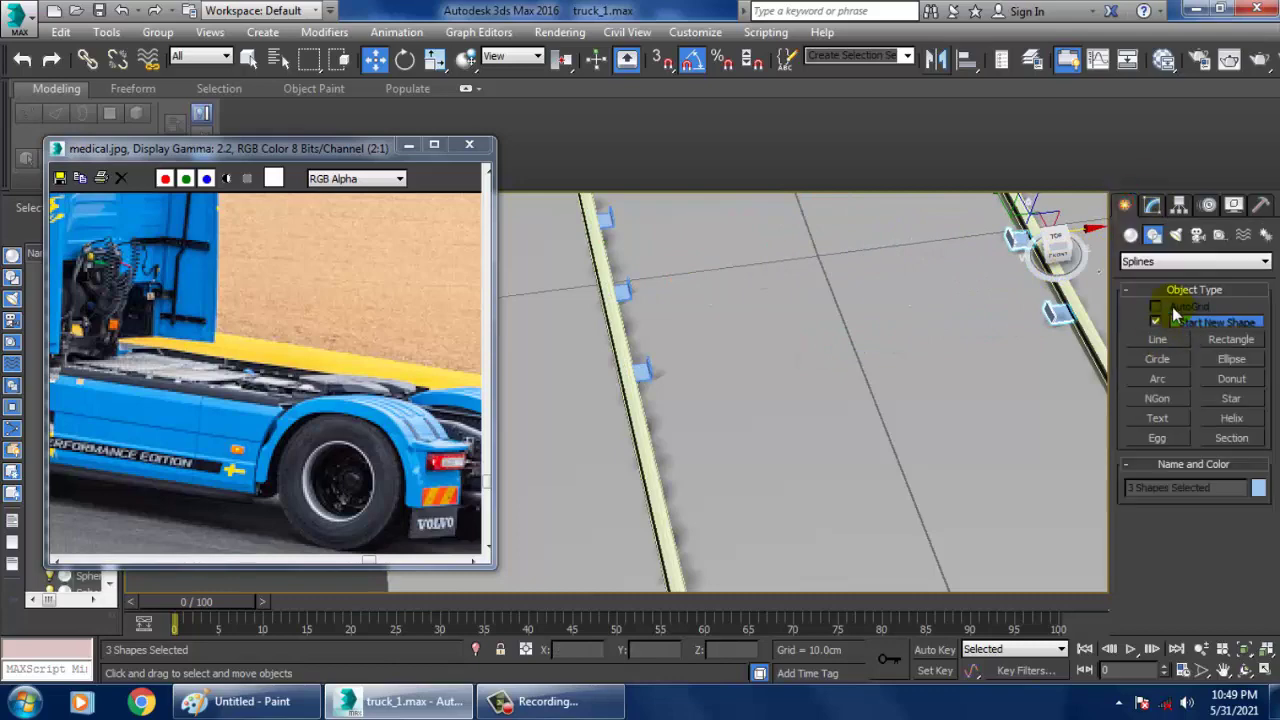
click(1130, 236)
click(1162, 324)
key(alt+w)
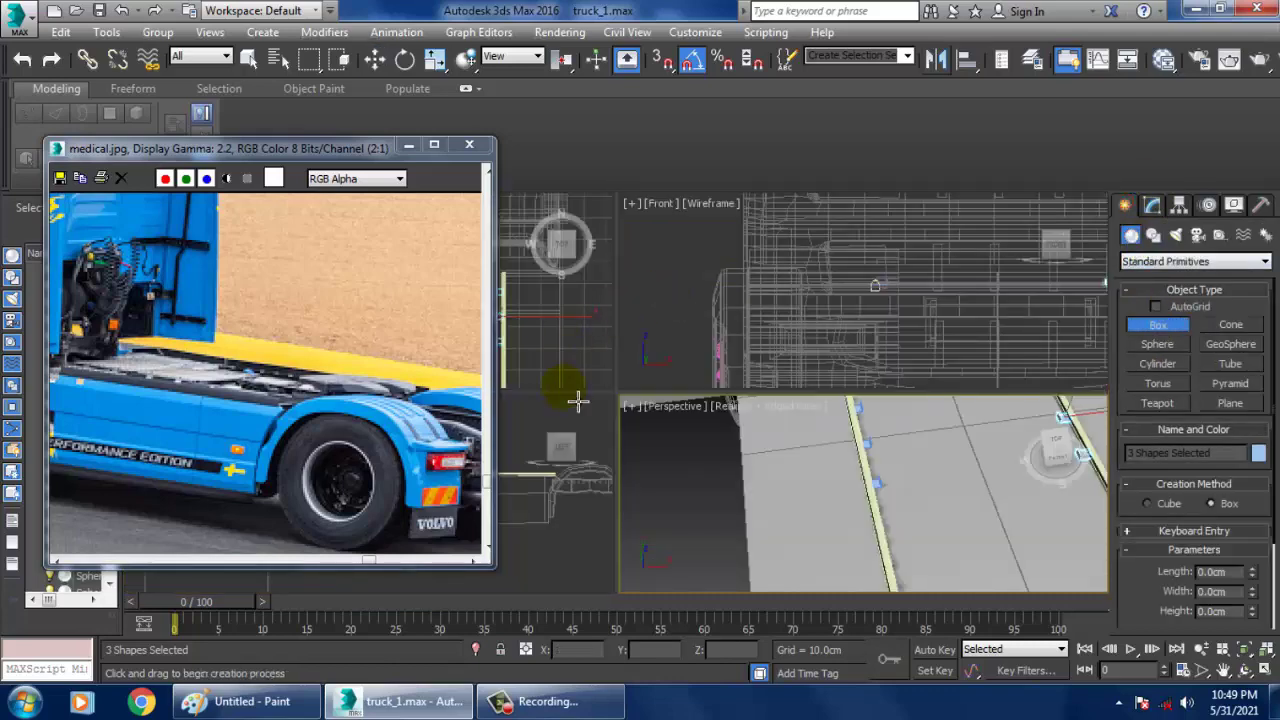
middle_drag(608, 346, 600, 344)
key(alt+w)
scroll(777, 286, up, 6)
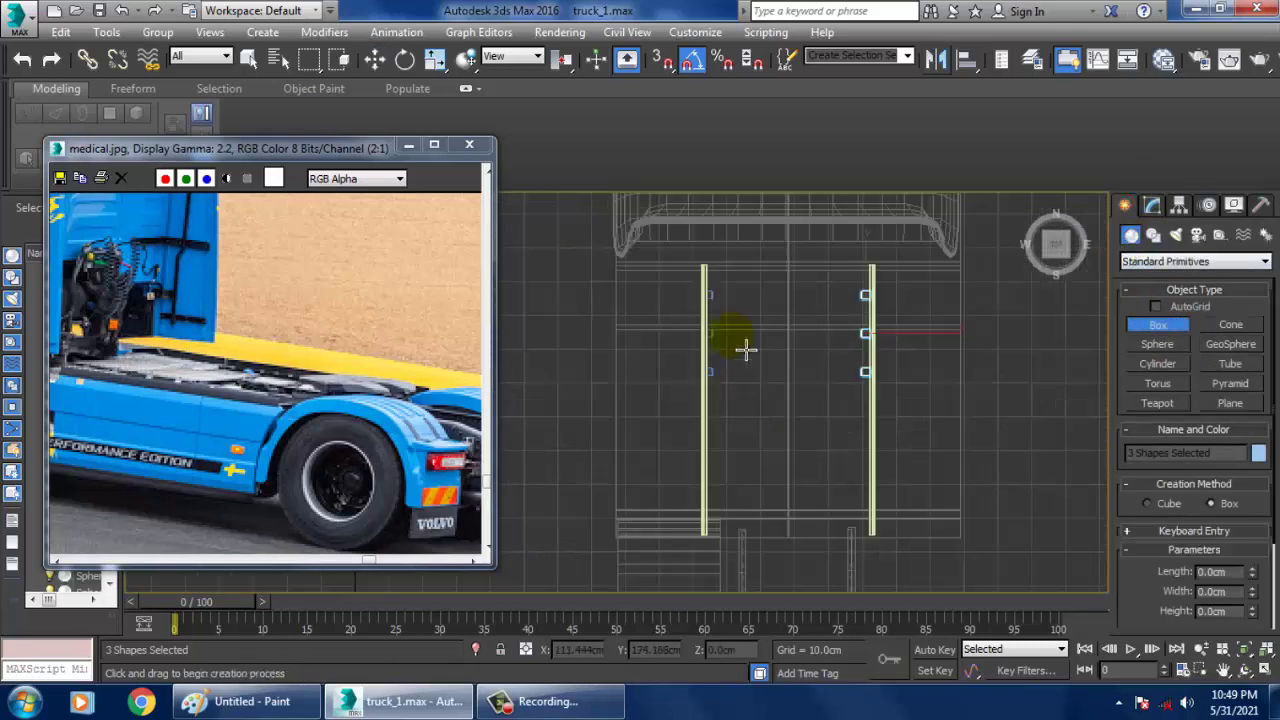
drag(700, 266, 920, 403)
right_click(935, 408)
Raise the new box to about 190.27 cm in Z, just above the deck rails.
key(alt+w)
right_click(935, 408)
key(alt+w)
scroll(935, 408, down, 5)
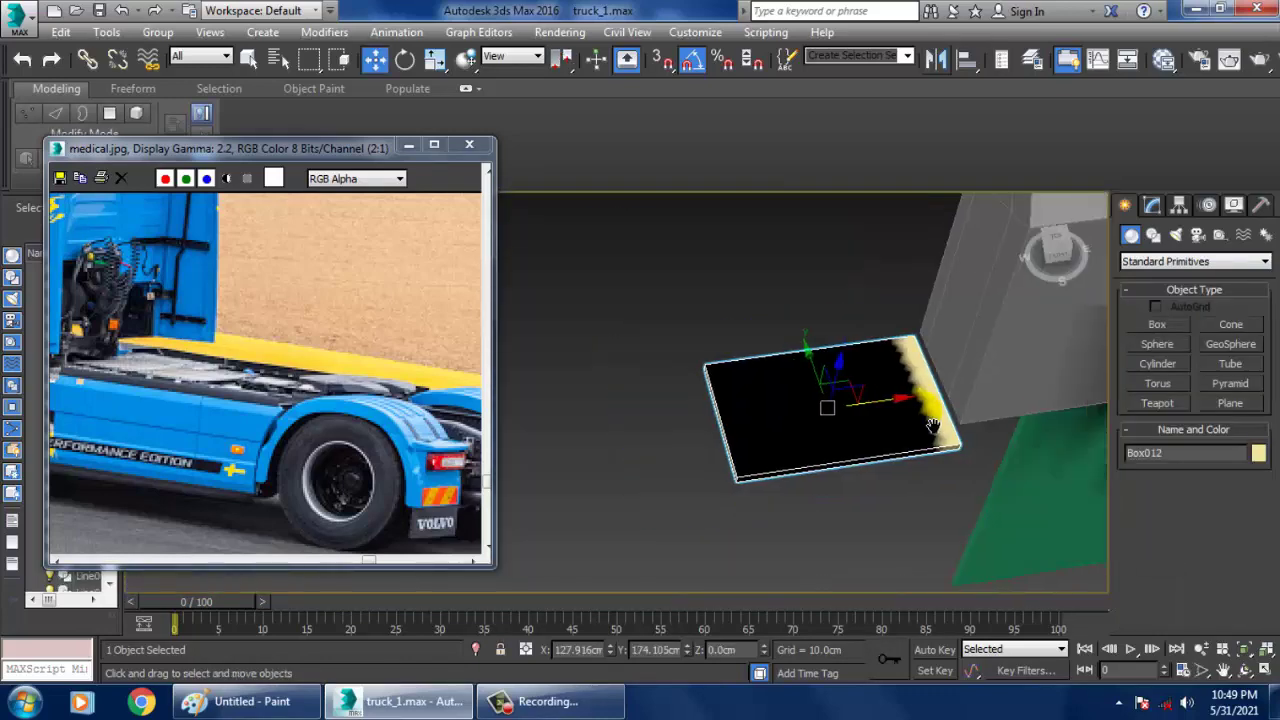
alt+middle_drag(935, 408, 891, 495)
scroll(931, 363, down, 4)
scroll(883, 466, down, 6)
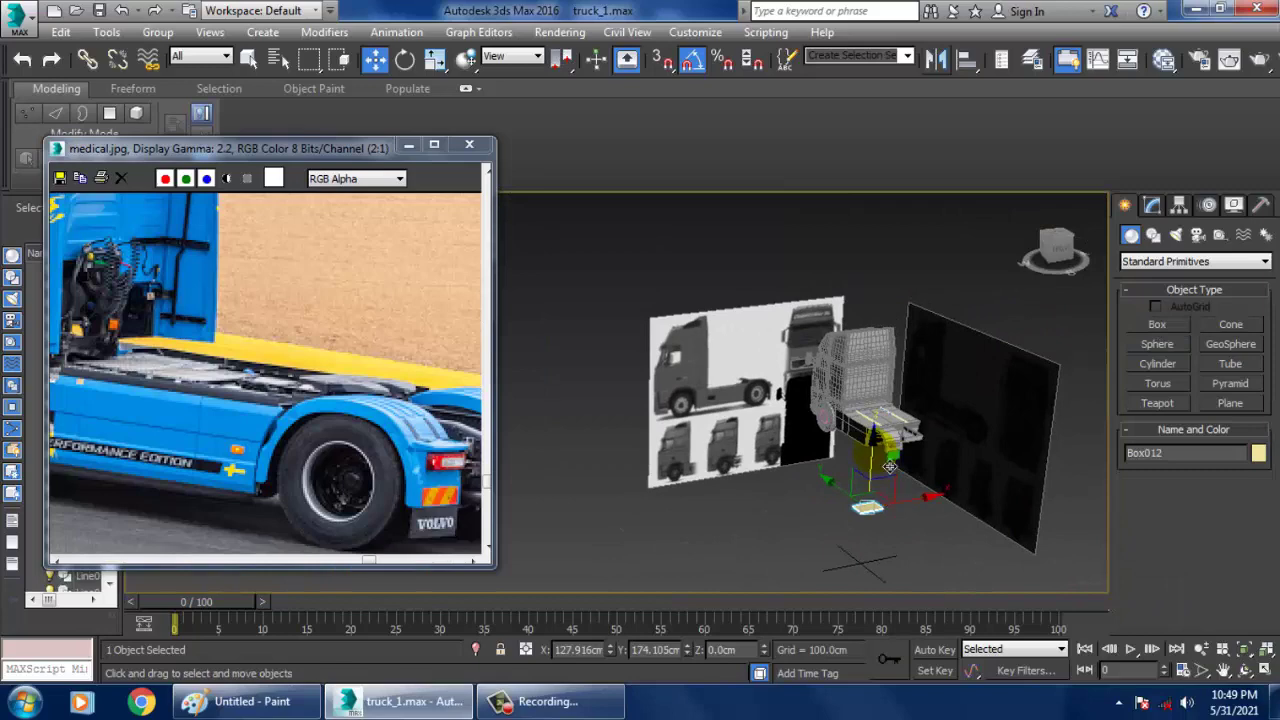
scroll(772, 400, up, 6)
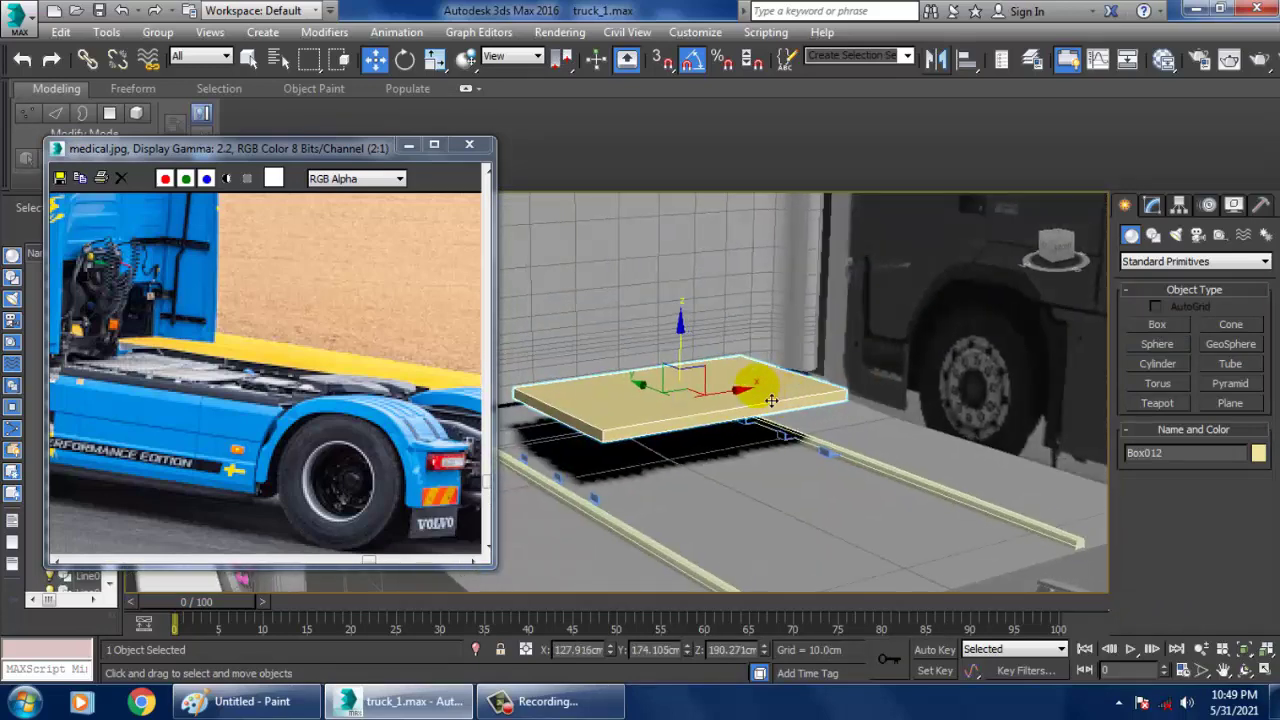
Flatten the box to about 28% in Z and lower it about 9.75 cm onto the deck rails.
key(r)
drag(680, 325, 734, 481)
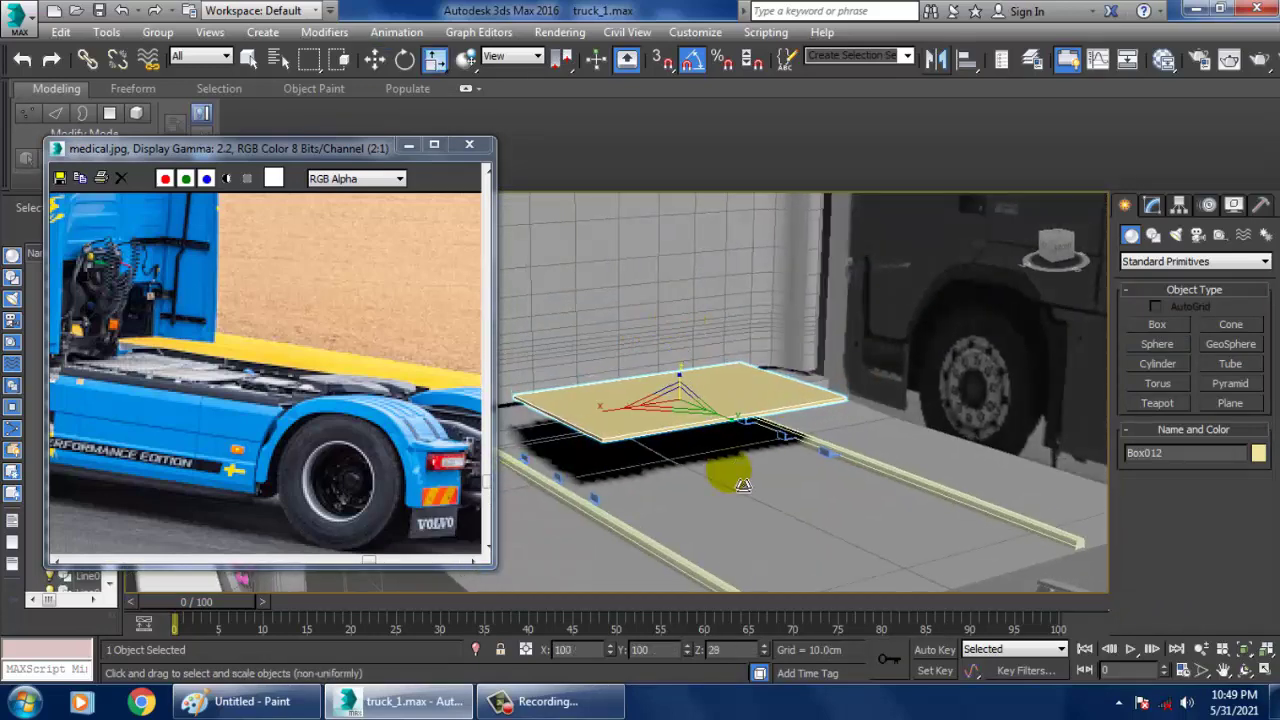
key(w)
drag(674, 366, 730, 416)
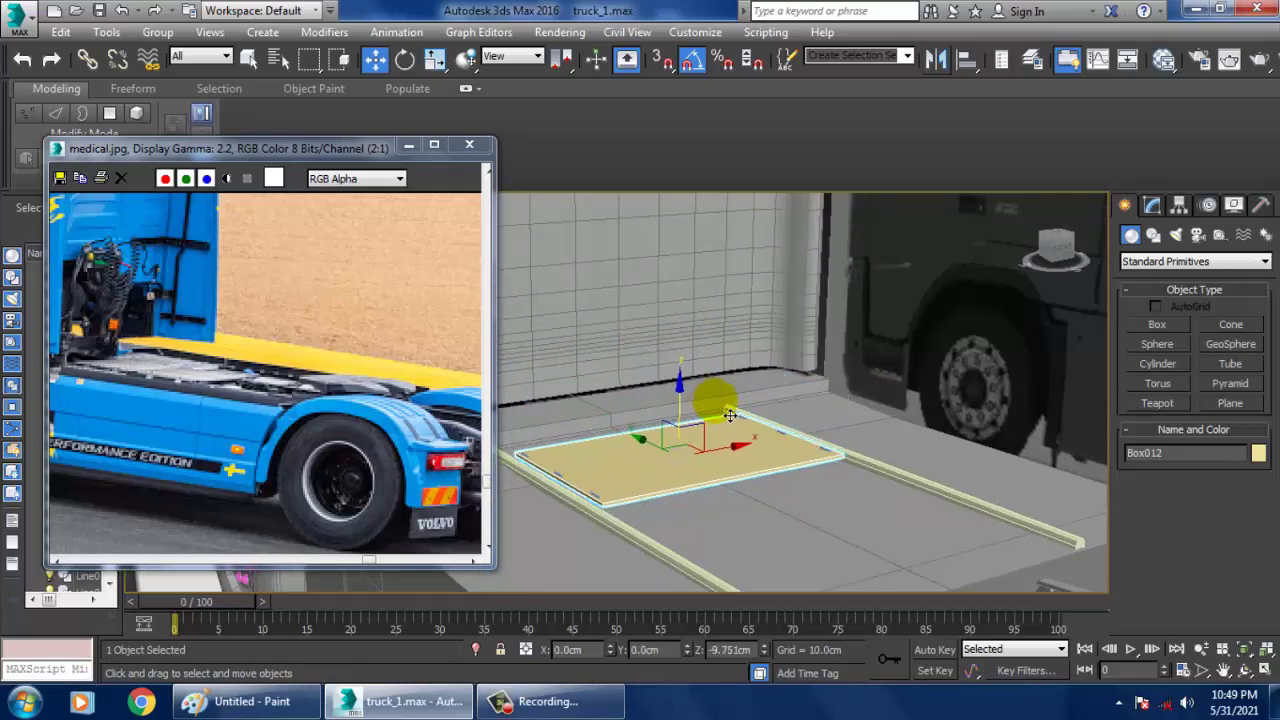
Compare the deck plate with the chassis deck, rear fender and back of the cab in the reference photo.
scroll(730, 416, down, 4)
alt+middle_drag(751, 420, 834, 463)
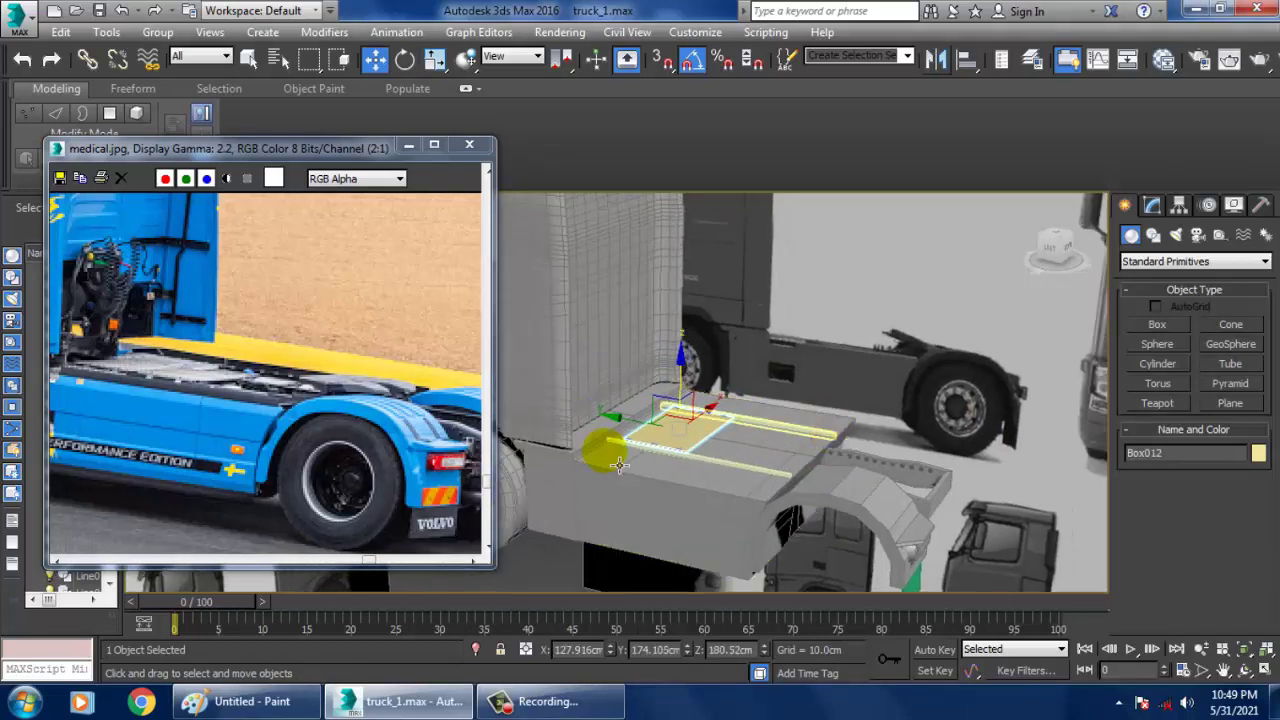
click(228, 396)
scroll(226, 394, up, 1)
middle_drag(220, 351, 260, 400)
scroll(258, 399, down, 1)
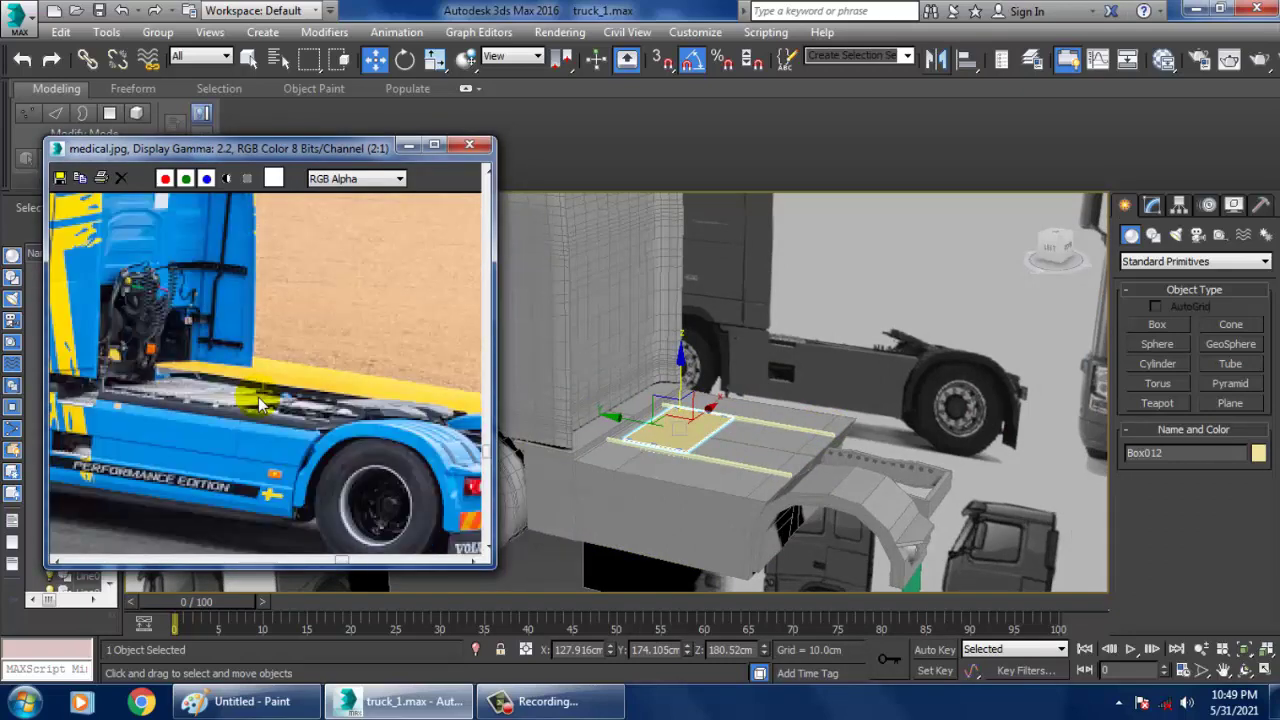
middle_drag(389, 435, 286, 439)
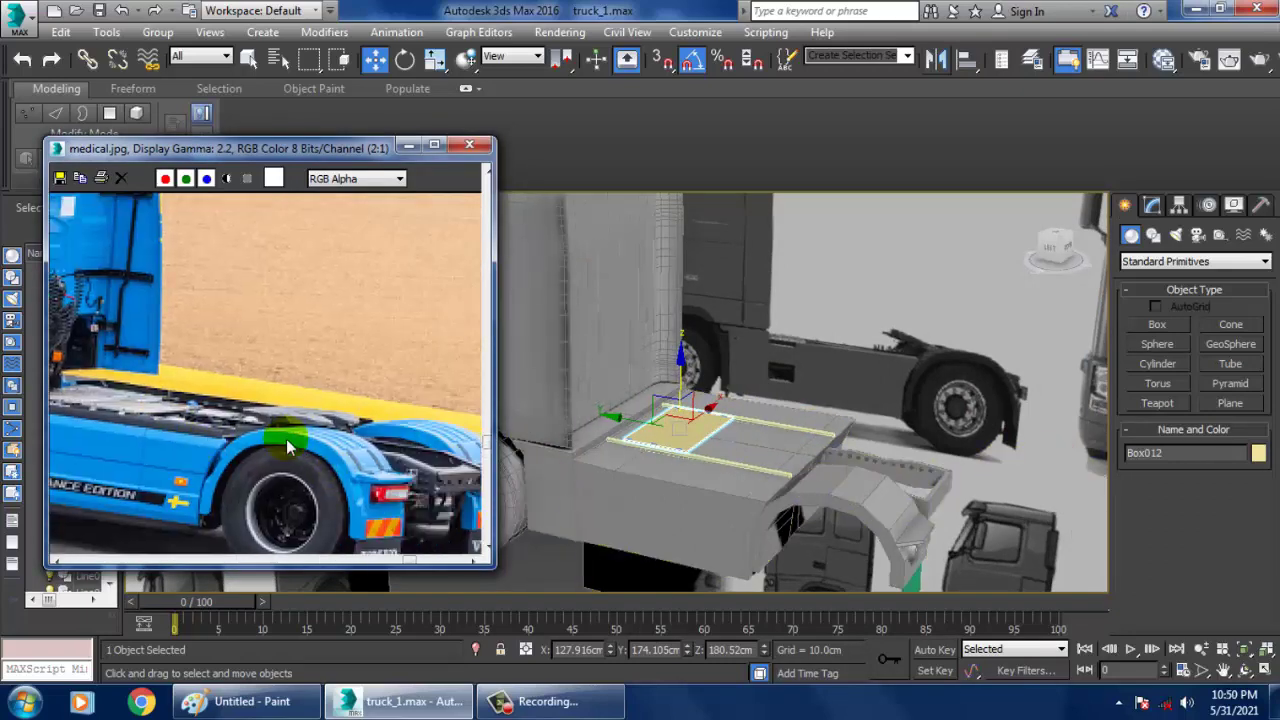
scroll(287, 440, down, 1)
scroll(267, 366, up, 1)
middle_drag(272, 340, 352, 439)
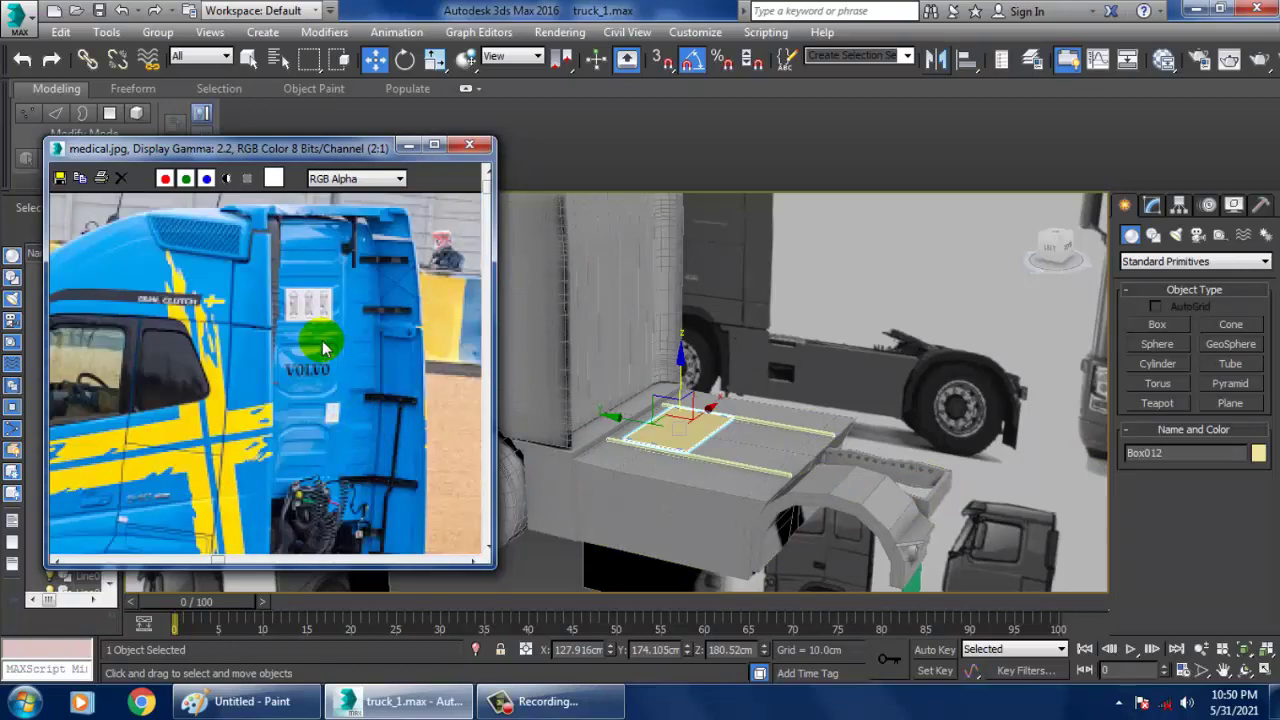
Select the cab body and switch off its TurboSmooth modifier to expose the base mesh of the rear wall.
alt+middle_drag(557, 440, 736, 314)
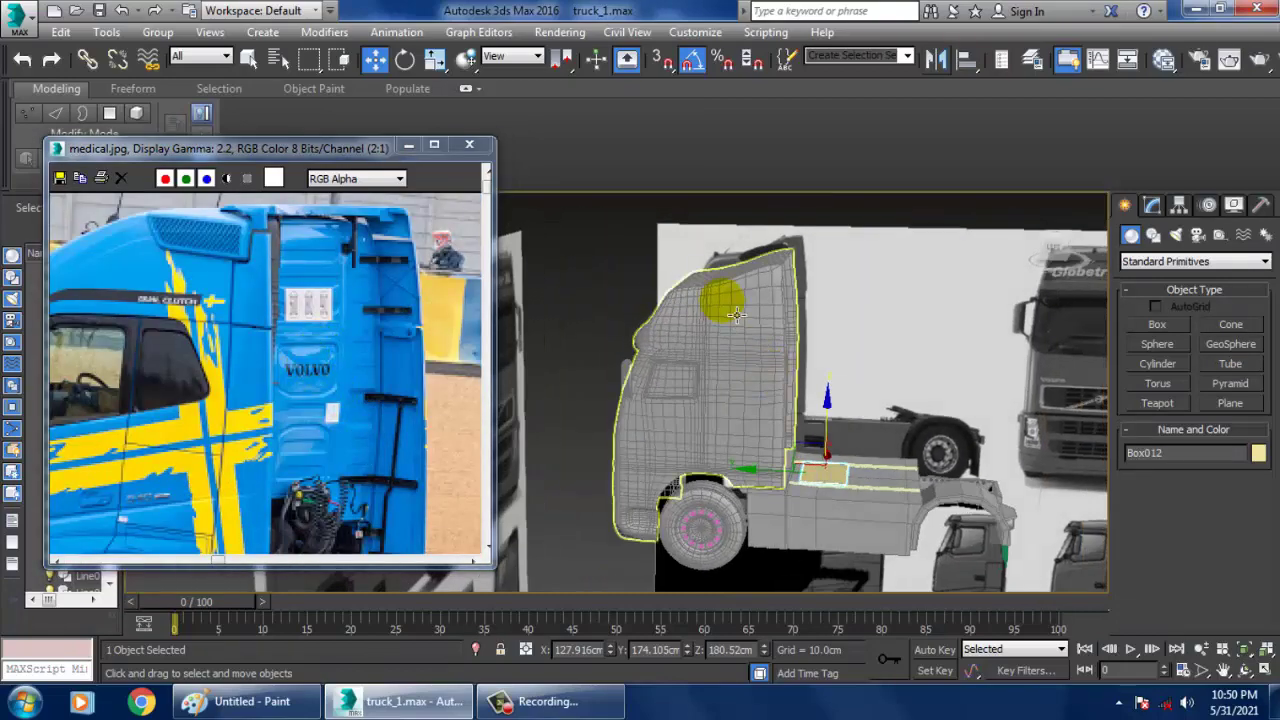
click(736, 314)
alt+middle_drag(811, 349, 760, 385)
scroll(776, 381, up, 5)
middle_drag(756, 336, 745, 368)
key(1)
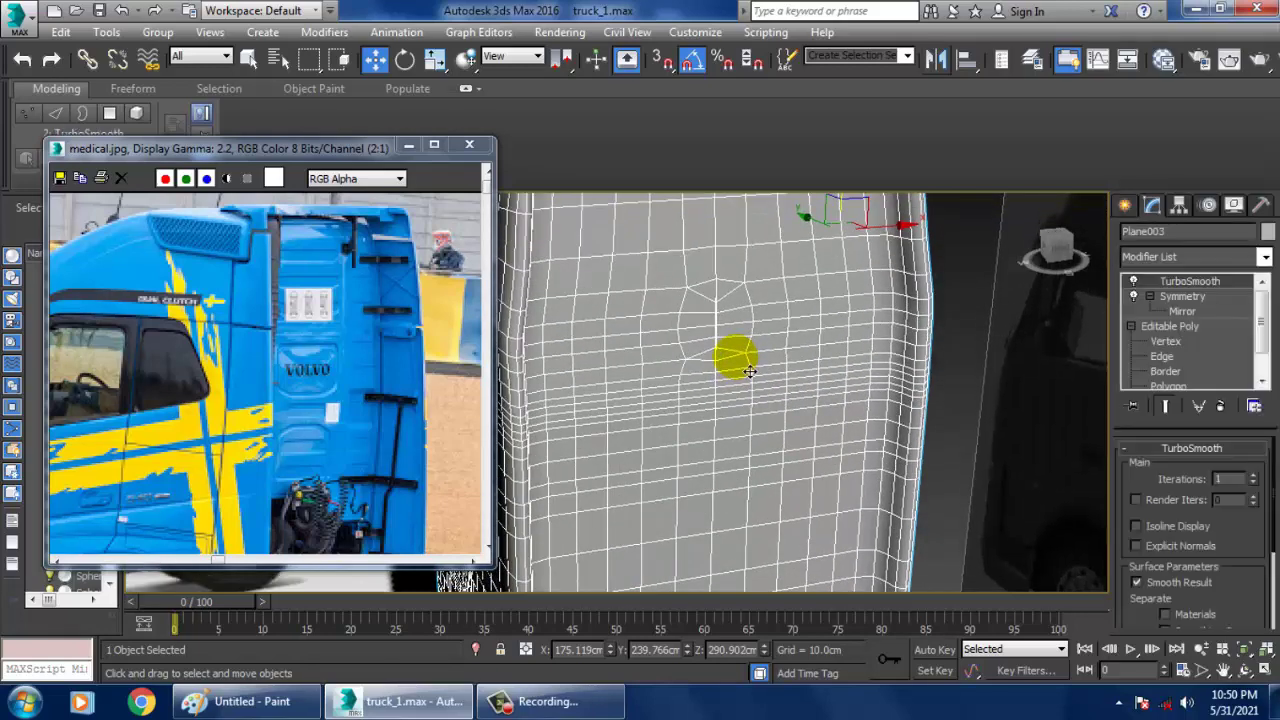
click(1133, 283)
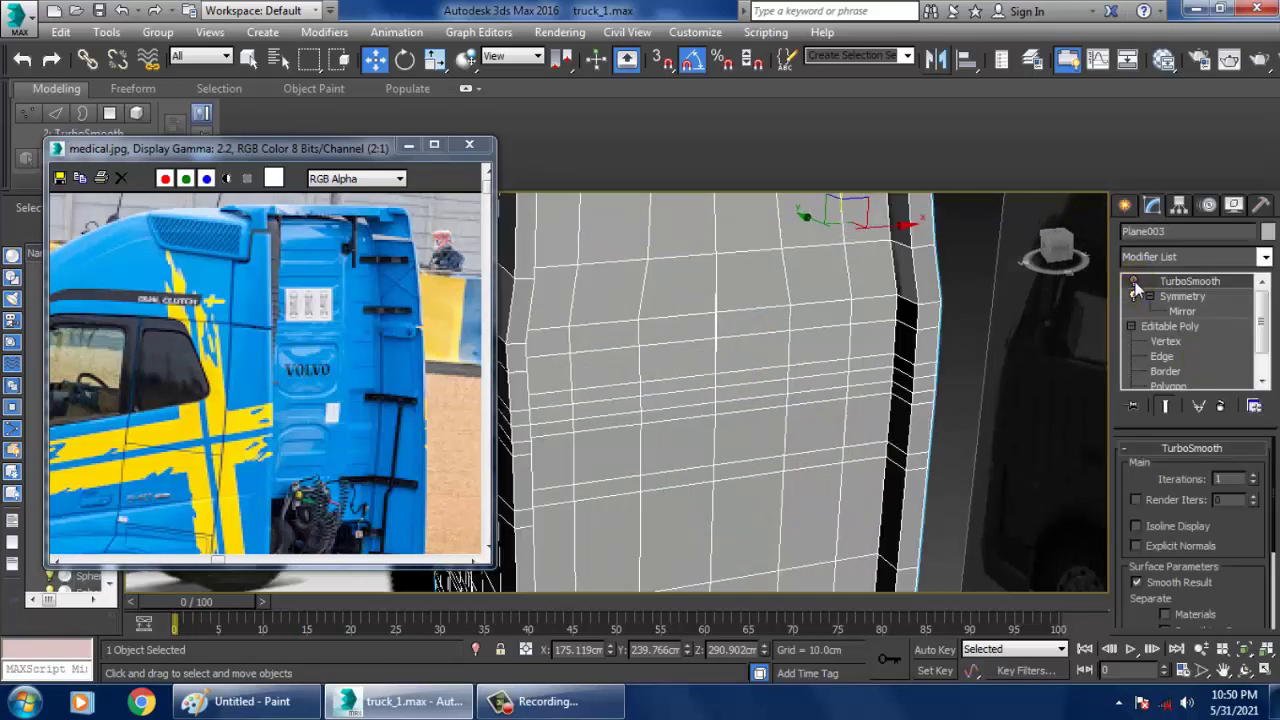
click(1133, 283)
click(1133, 283)
click(1133, 283)
click(1133, 283)
Try moving single vertices on the cab's rear wall and the roof's rear edge with the Symmetry modifier hidden.
click(1133, 297)
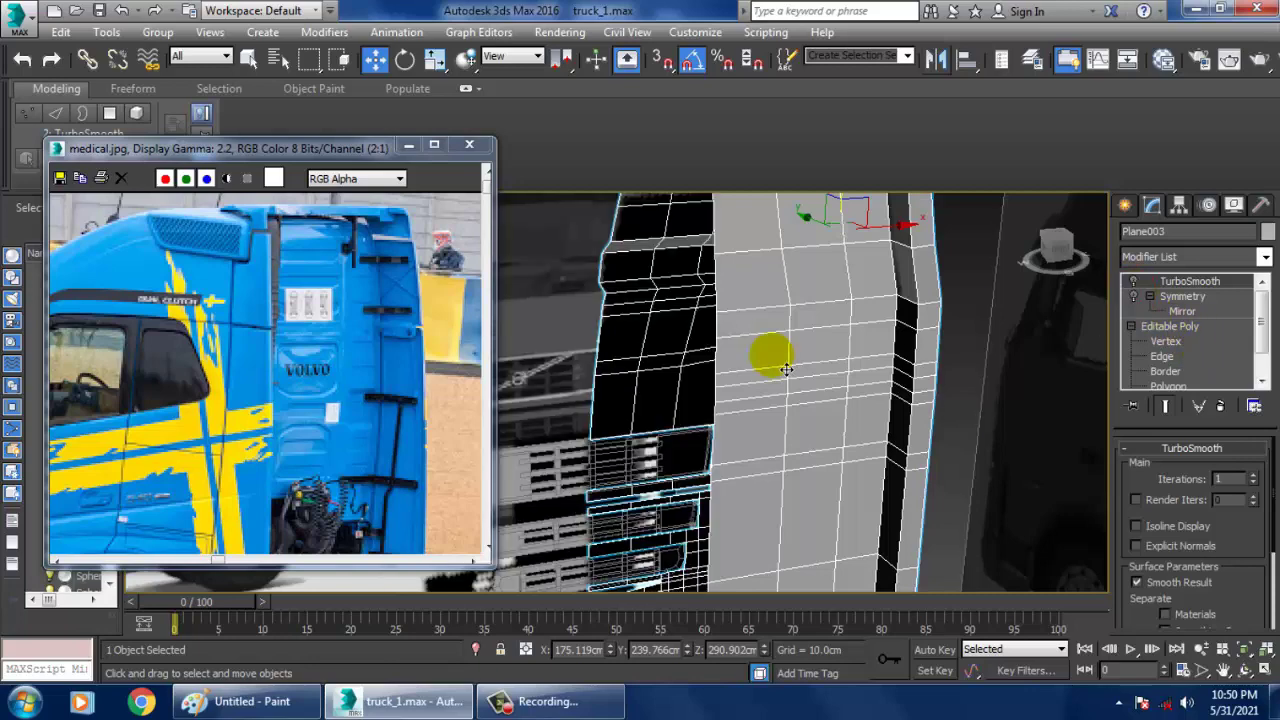
mouse_move(786, 369)
alt+middle_down()
mouse_move(760, 366)
mouse_move(798, 379)
alt+middle_up()
click(1167, 341)
click(770, 360)
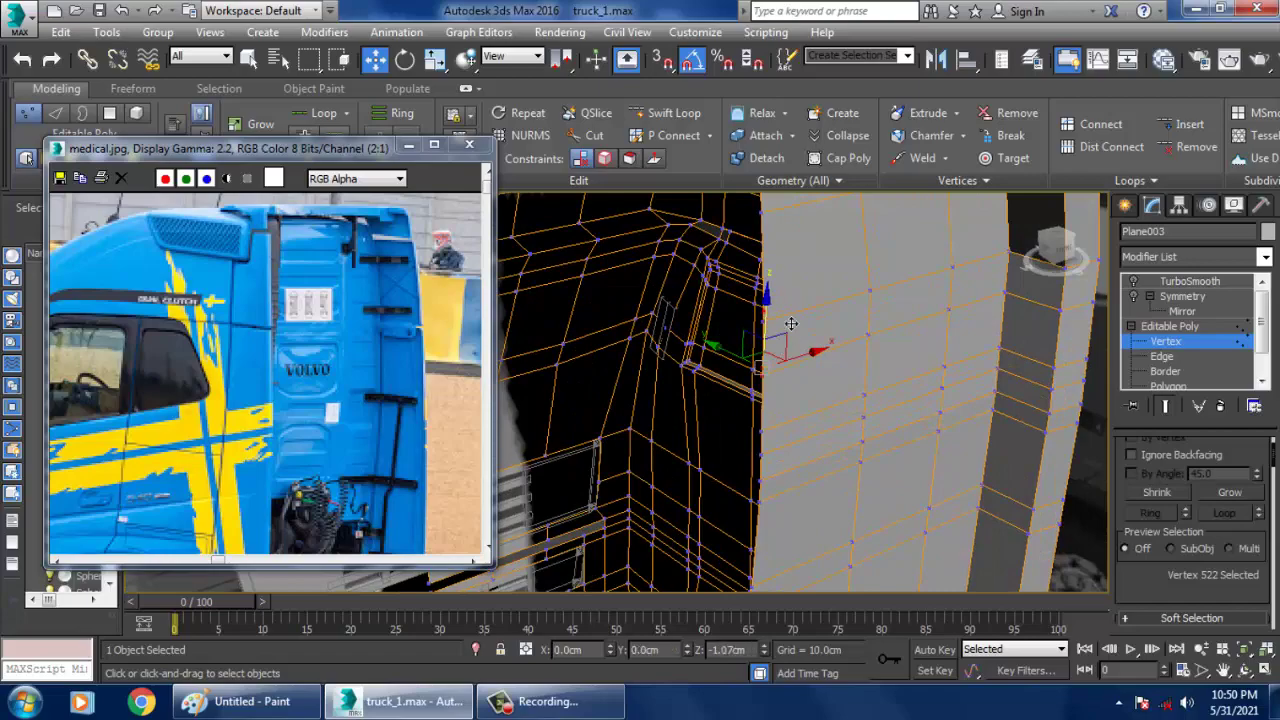
drag(798, 319, 798, 318)
alt+middle_drag(803, 430, 791, 400)
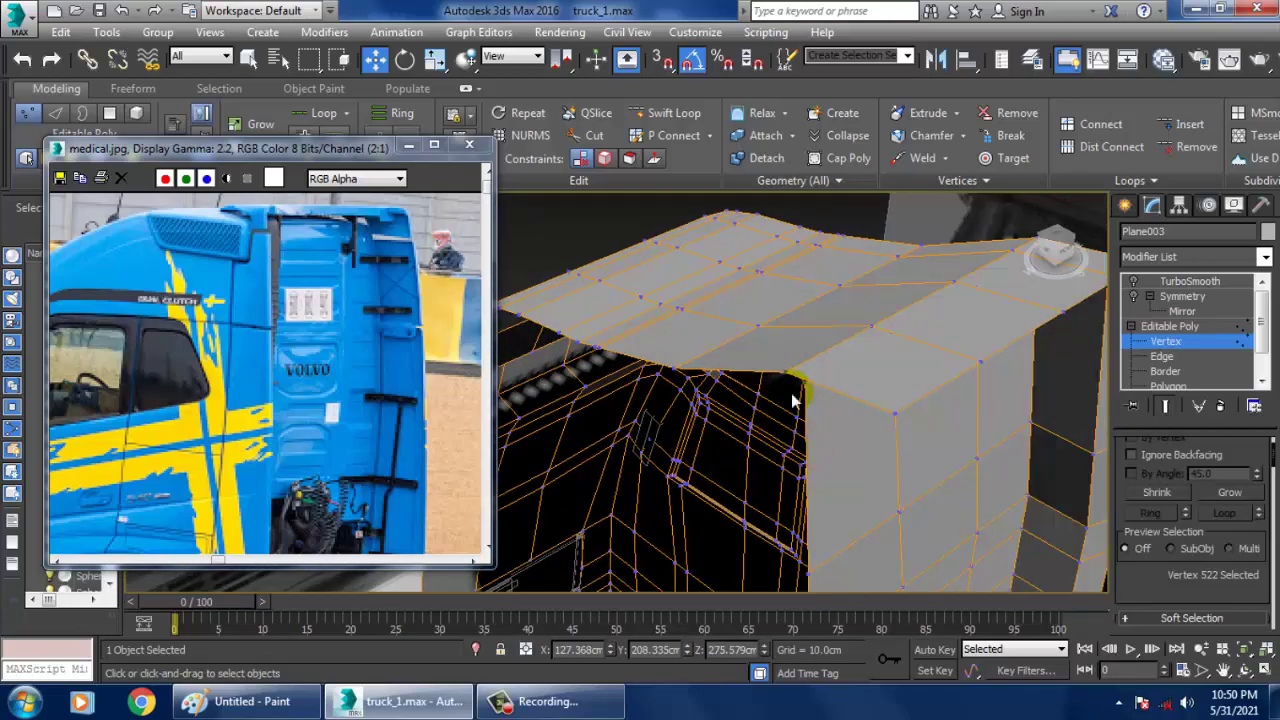
drag(802, 328, 804, 275)
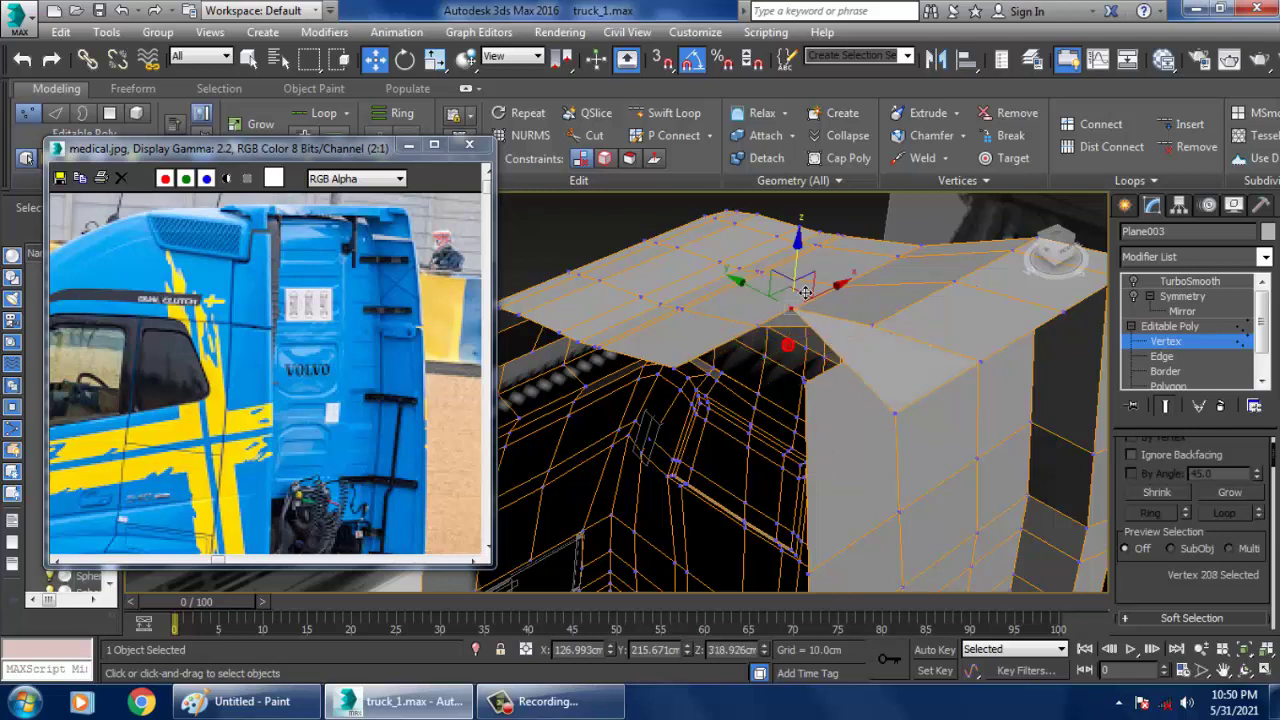
key(ctrl+z)
click(1181, 298)
click(1134, 297)
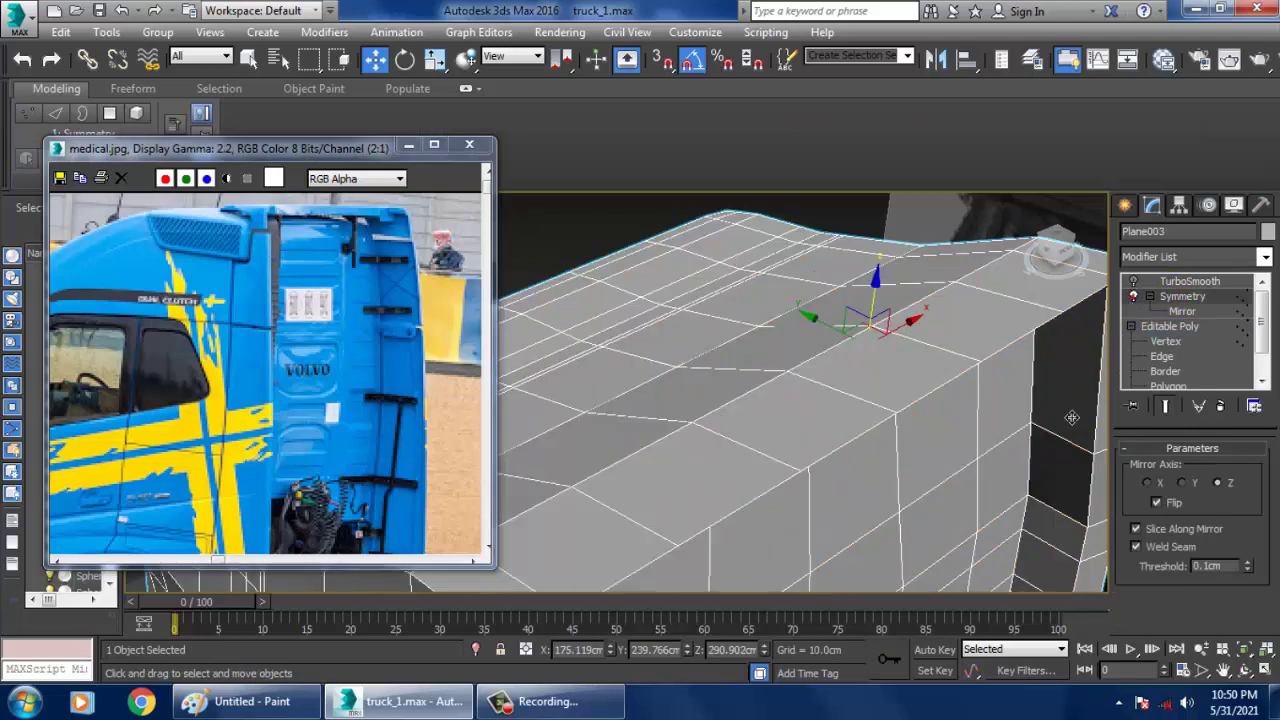
Select the full strip of narrow rear-facing polygons along the cab's rear side edge, from the roof down to the bottom.
alt+middle_drag(1071, 420, 896, 427)
scroll(863, 331, down, 5)
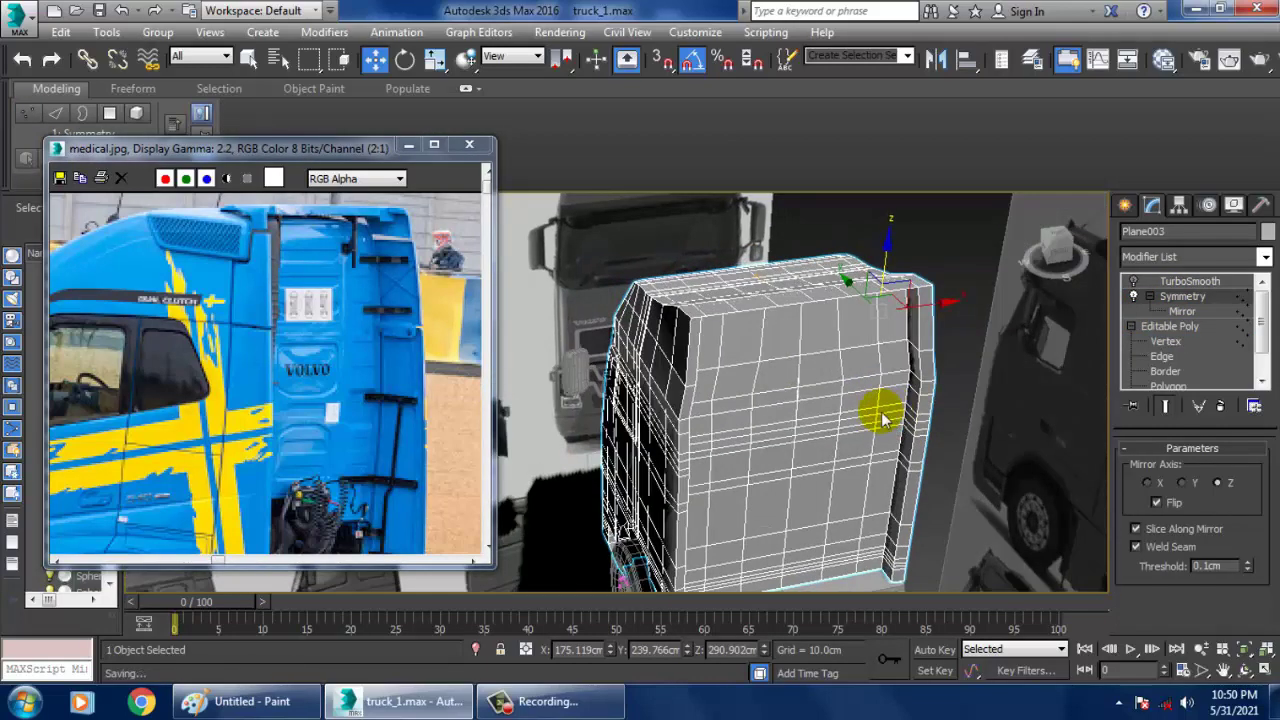
scroll(903, 399, up, 4)
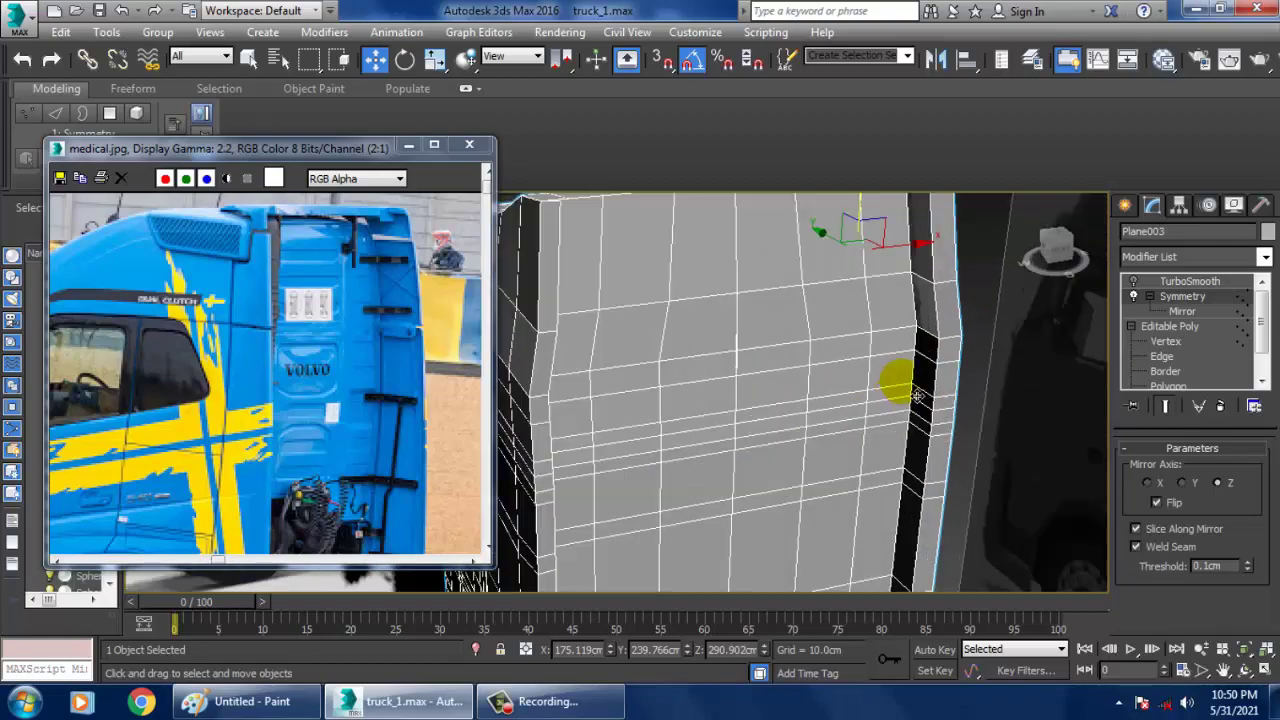
alt+middle_drag(914, 394, 926, 402)
middle_drag(926, 402, 876, 389)
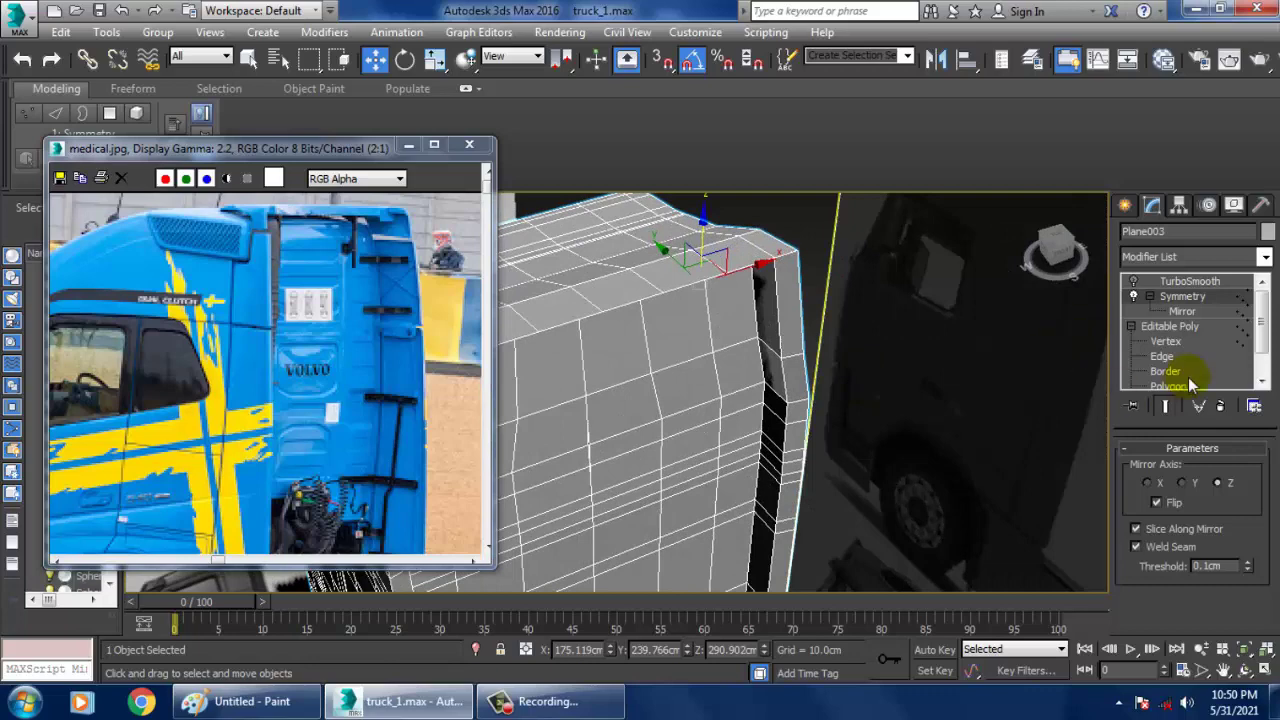
click(1168, 386)
click(790, 312)
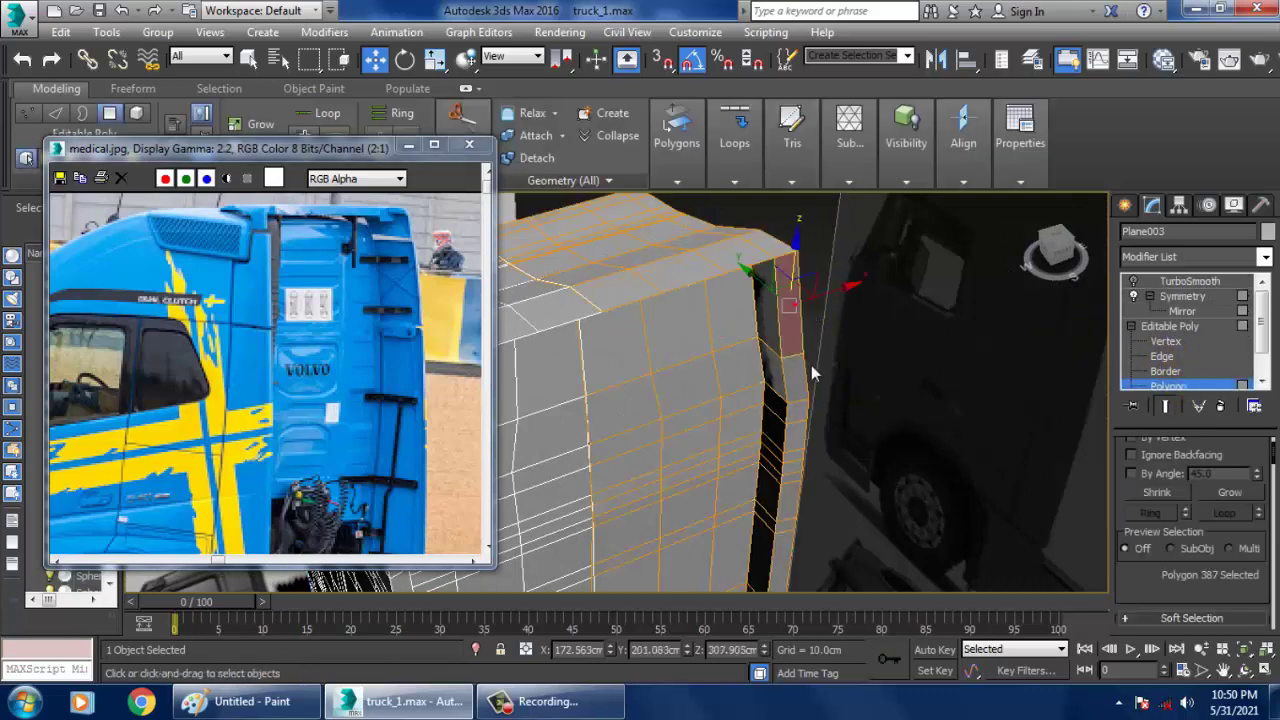
ctrl+click(808, 392)
ctrl+click(808, 428)
ctrl+click(808, 450)
ctrl+click(808, 472)
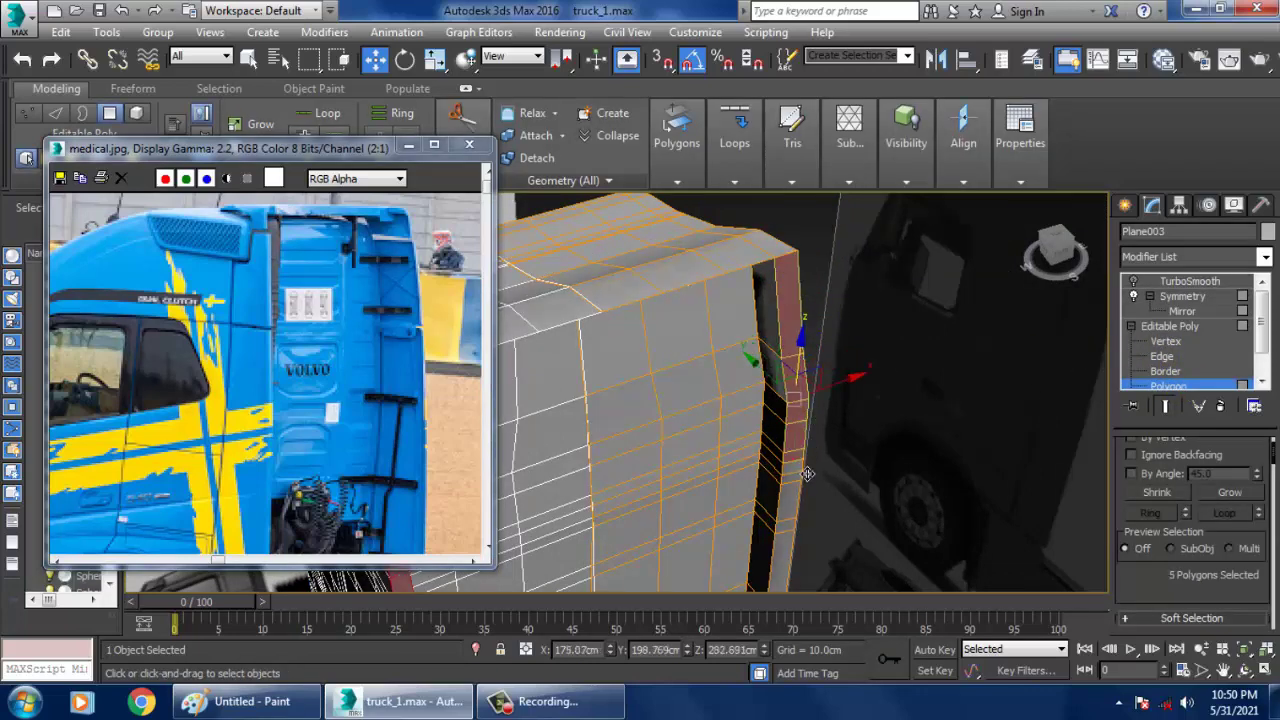
scroll(807, 474, down, 3)
middle_drag(807, 474, 860, 338)
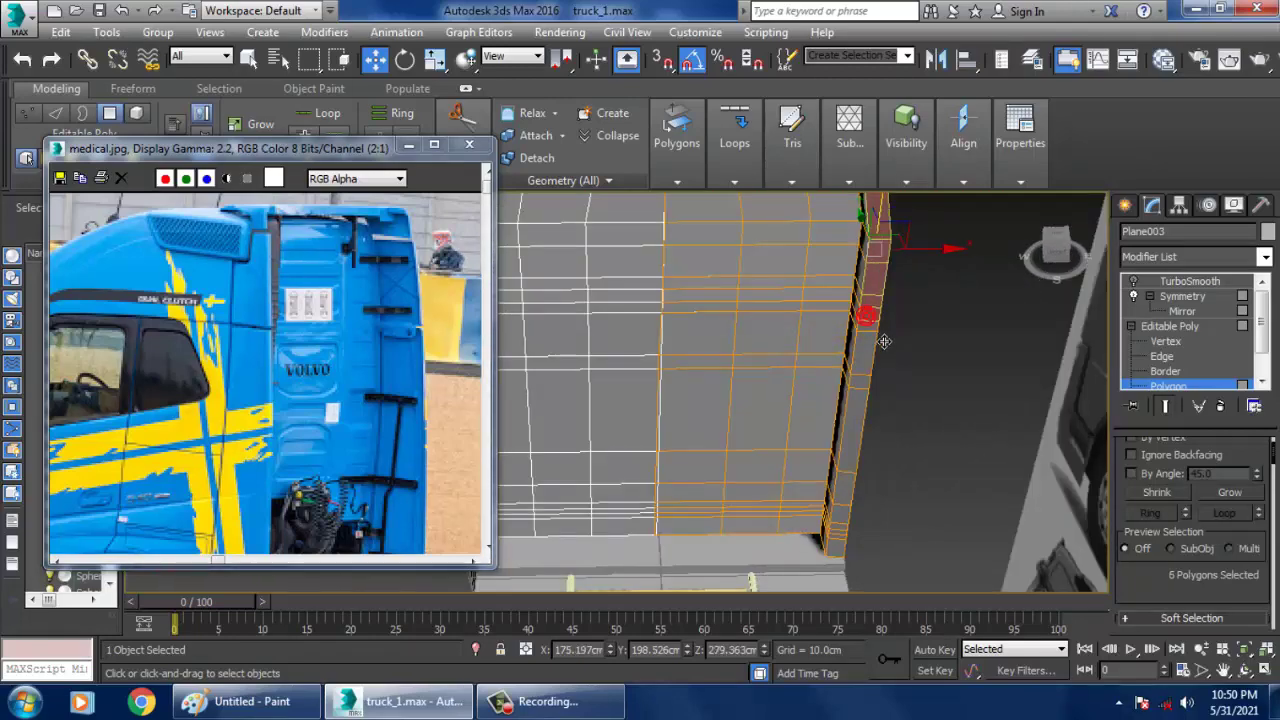
ctrl+click(867, 317)
ctrl+click(866, 346)
ctrl+click(866, 412)
ctrl+click(859, 497)
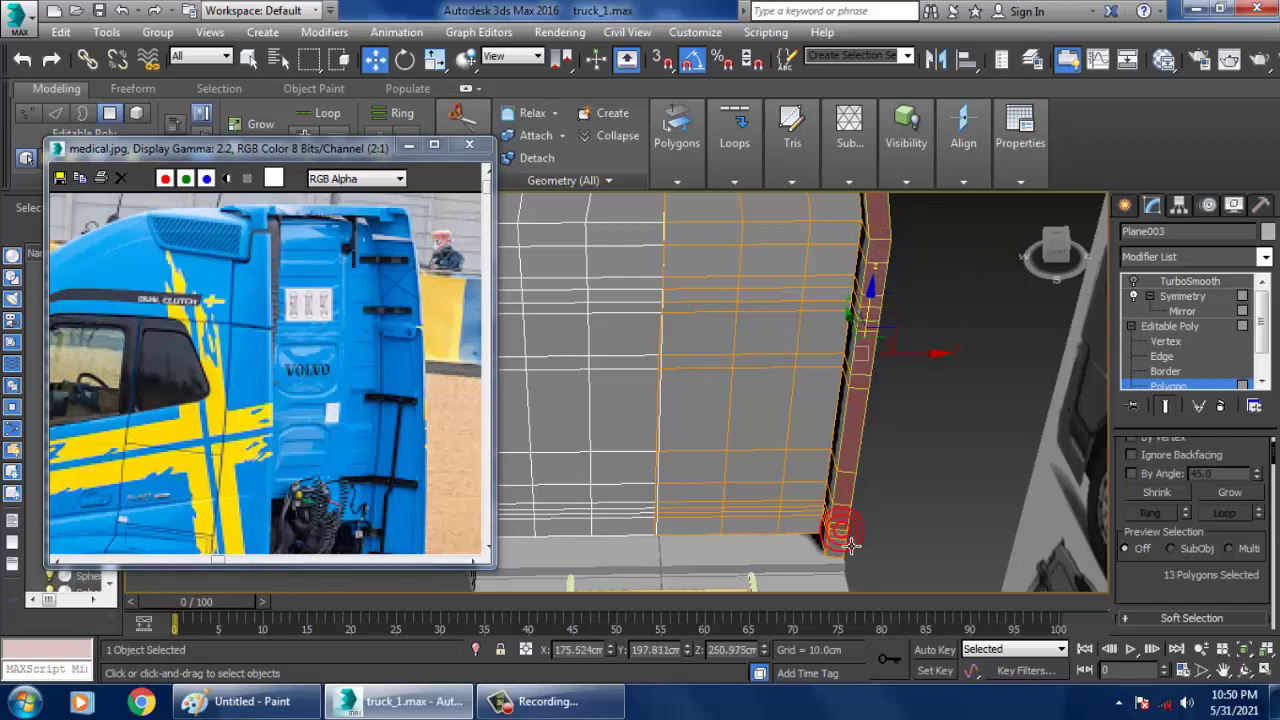
Extrude the selected edge strip about 6.95 cm rearward and nudge it slightly outward in X.
alt+middle_drag(852, 560, 1050, 450)
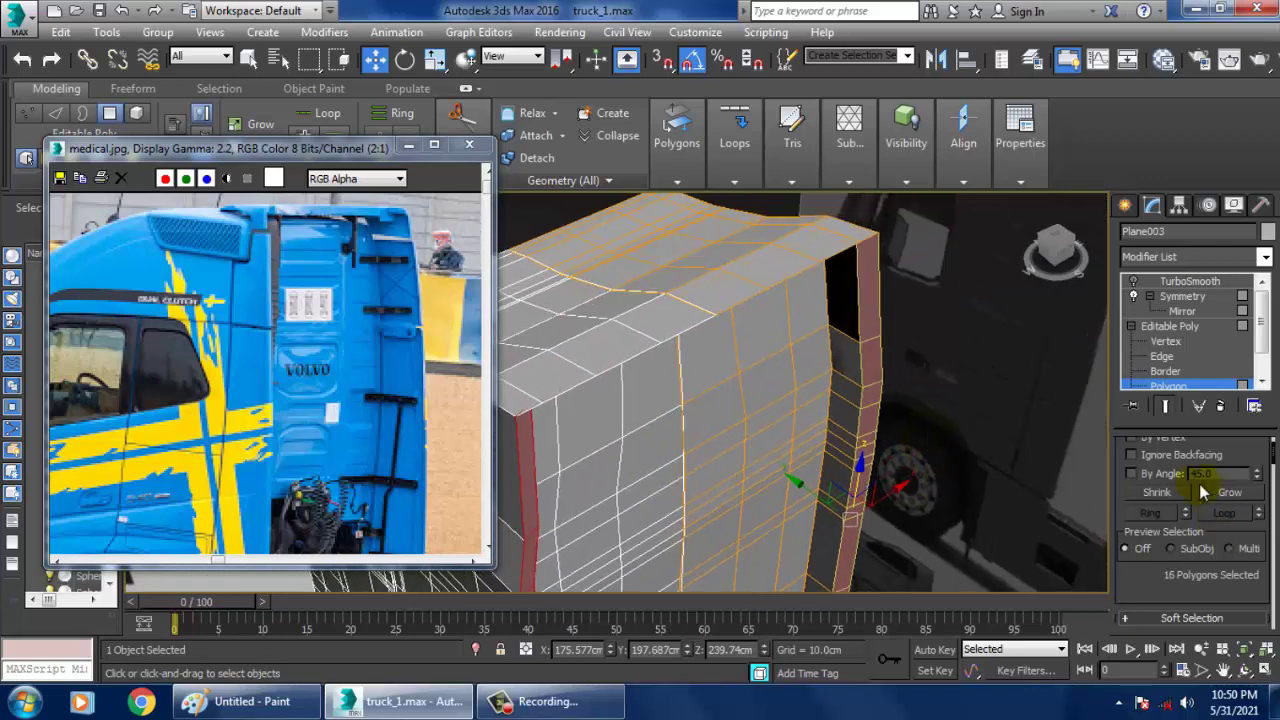
scroll(1157, 614, down, 3)
click(1181, 506)
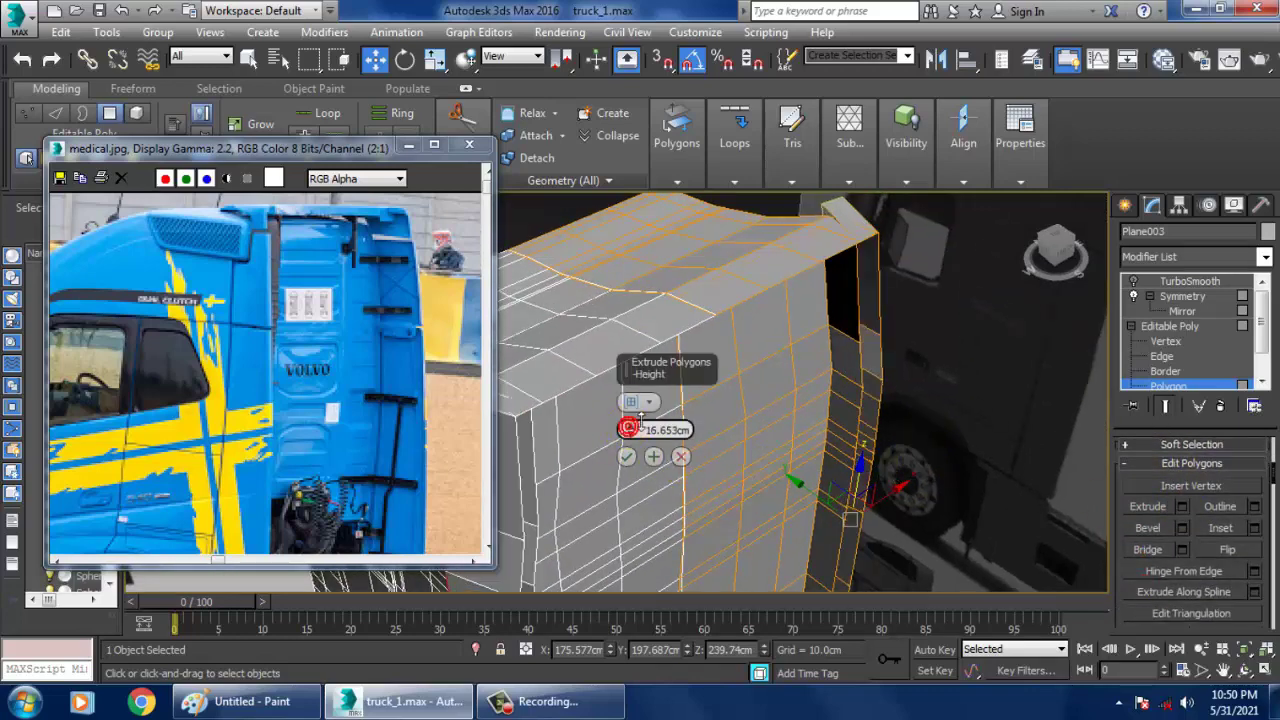
drag(640, 419, 732, 537)
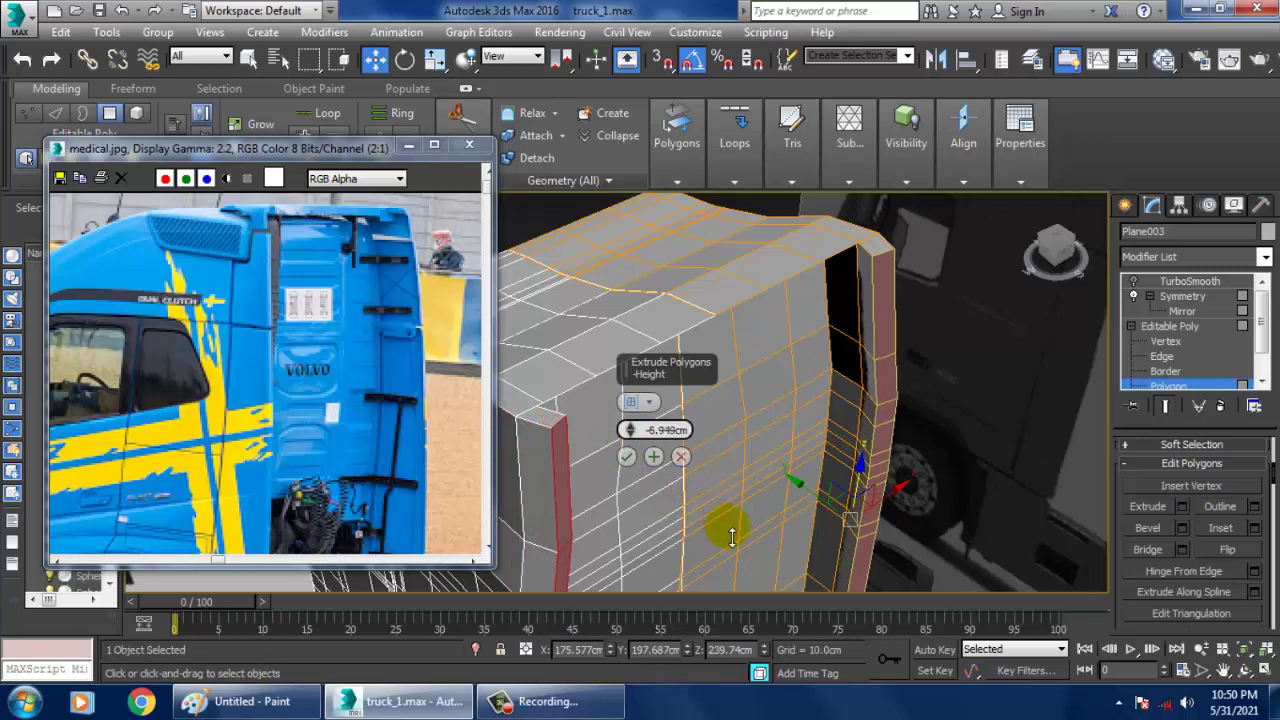
click(626, 456)
alt+middle_drag(650, 460, 824, 537)
drag(849, 528, 863, 529)
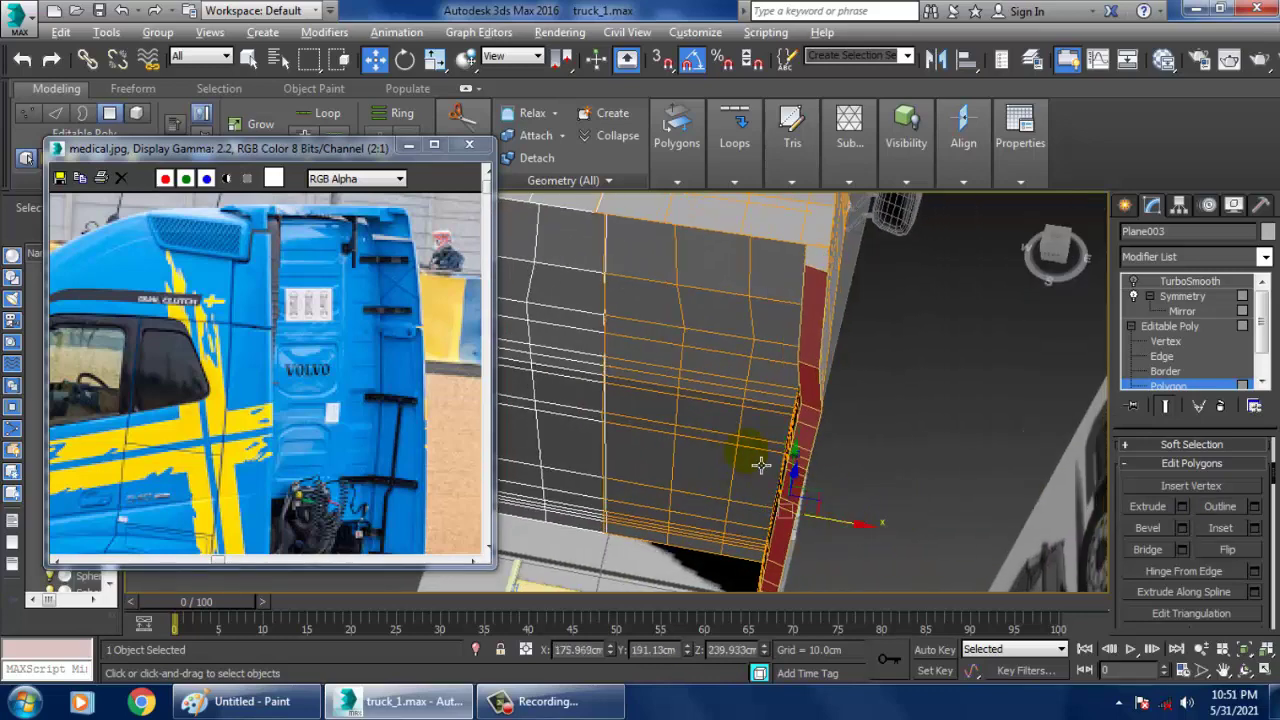
Compare the extended rear side edge with the cab's rear flange and deck in the reference photo.
alt+middle_drag(760, 463, 866, 289)
scroll(856, 416, down, 5)
scroll(841, 358, up, 3)
middle_drag(846, 375, 825, 317)
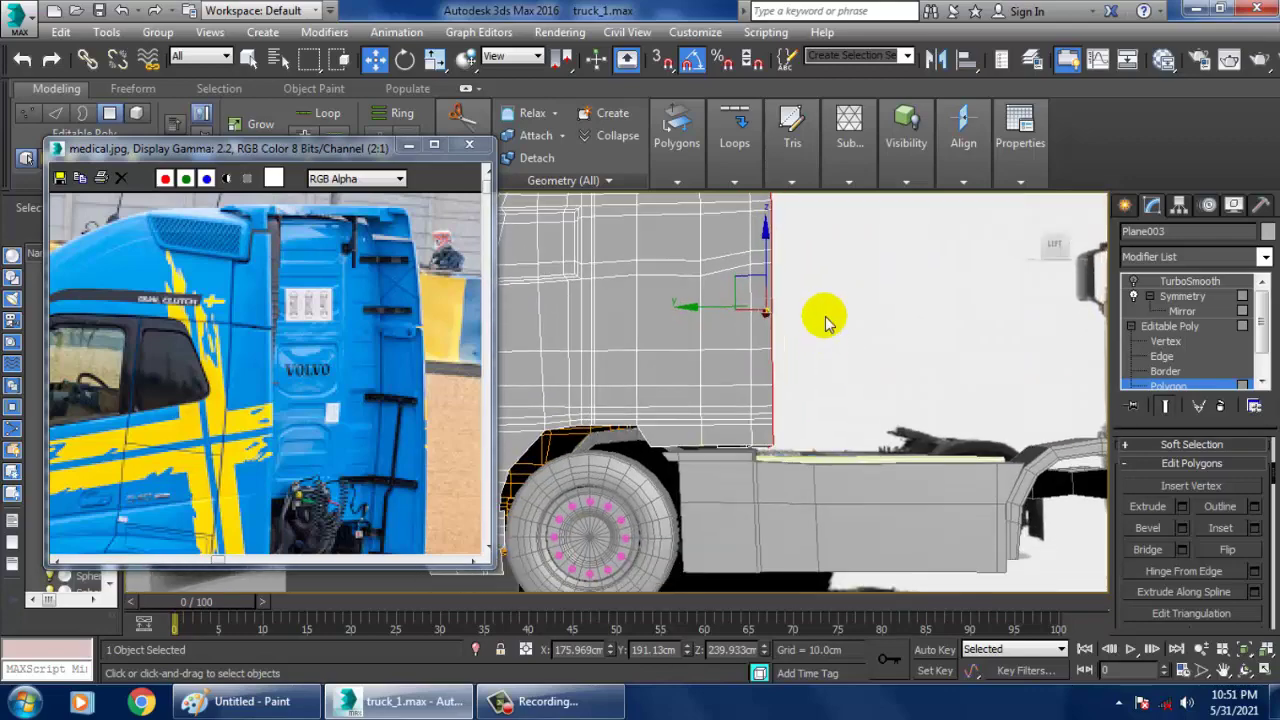
middle_drag(285, 439, 240, 268)
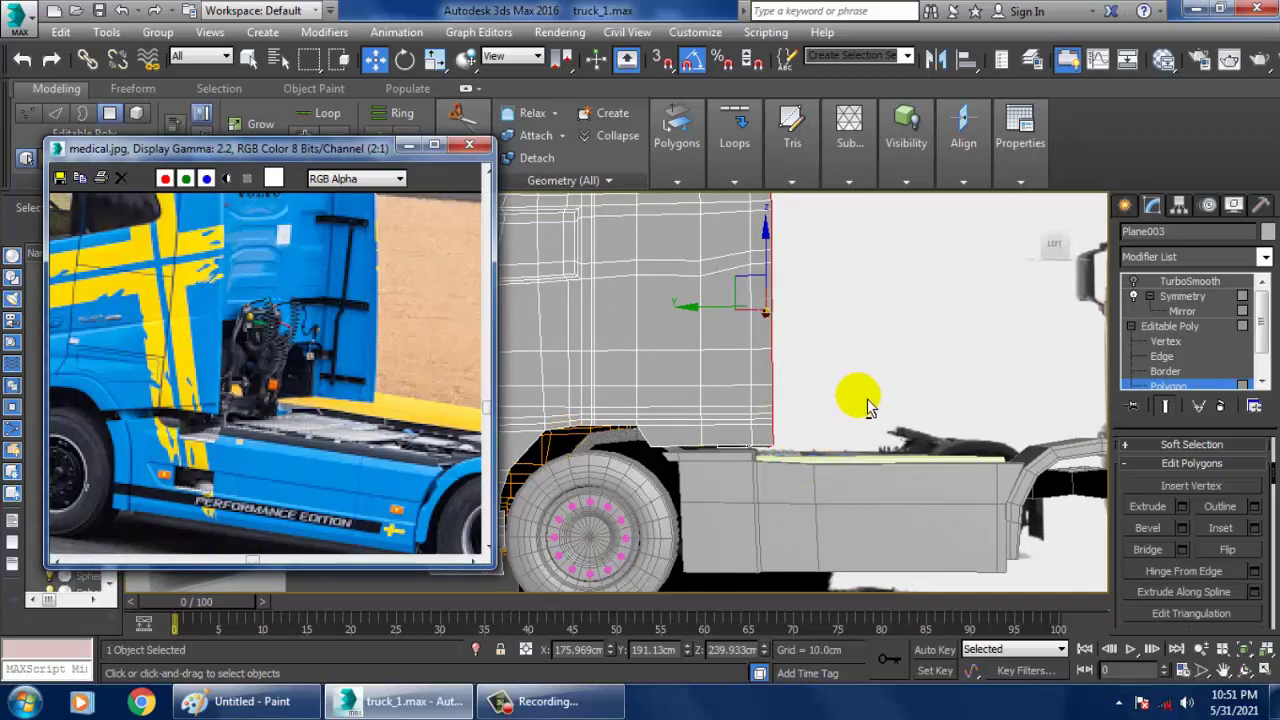
alt+middle_drag(868, 405, 806, 470)
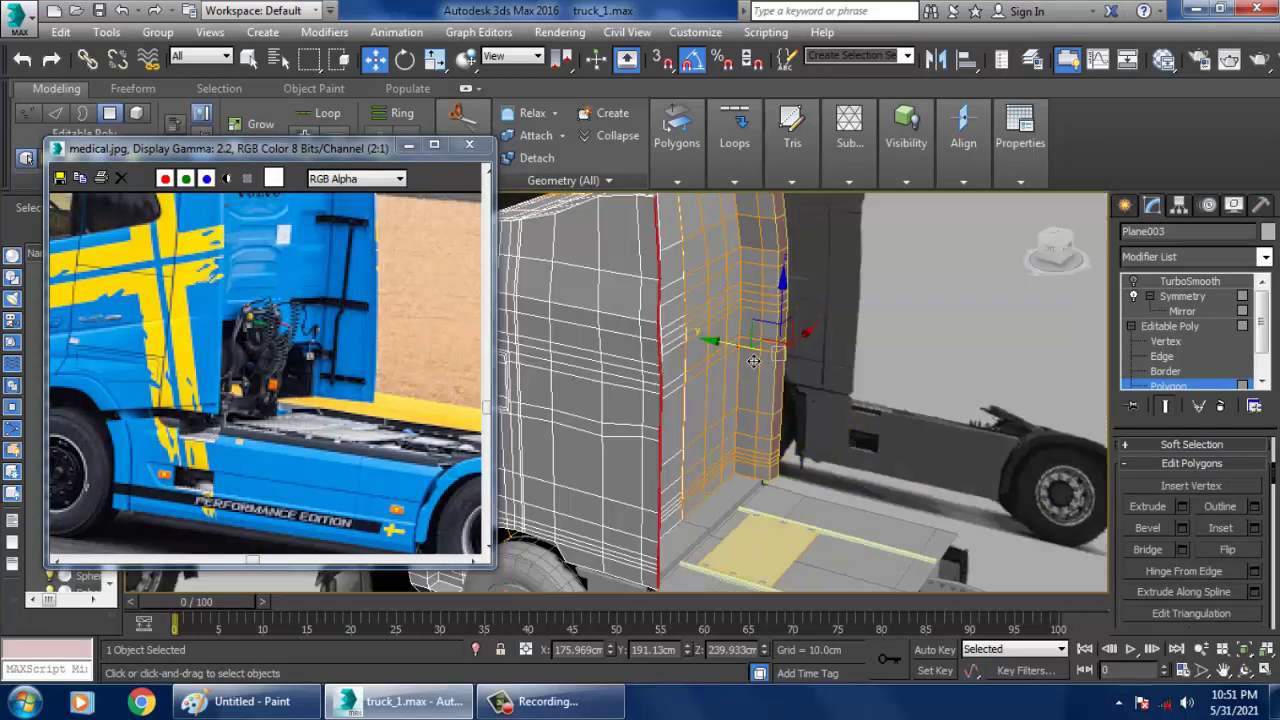
alt+middle_drag(753, 360, 829, 409)
Try to add an edge loop to the cab's extended rear side flange with Swift Loop.
click(1170, 326)
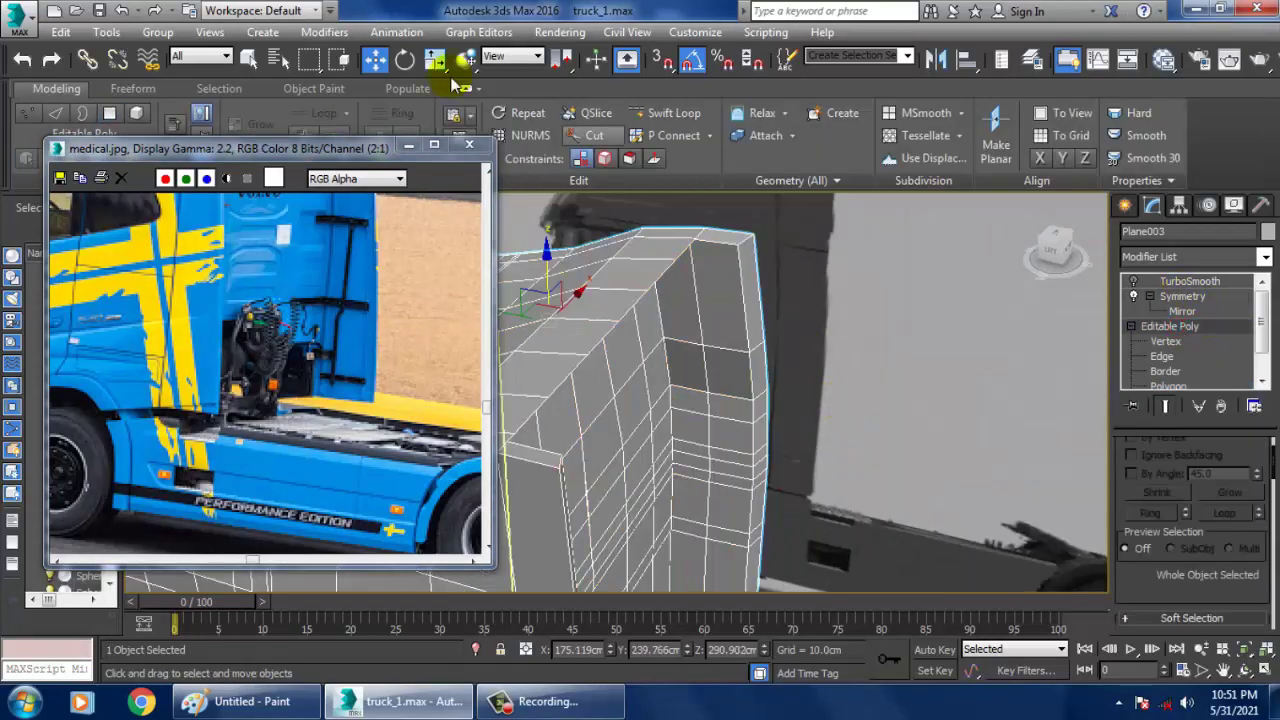
click(673, 113)
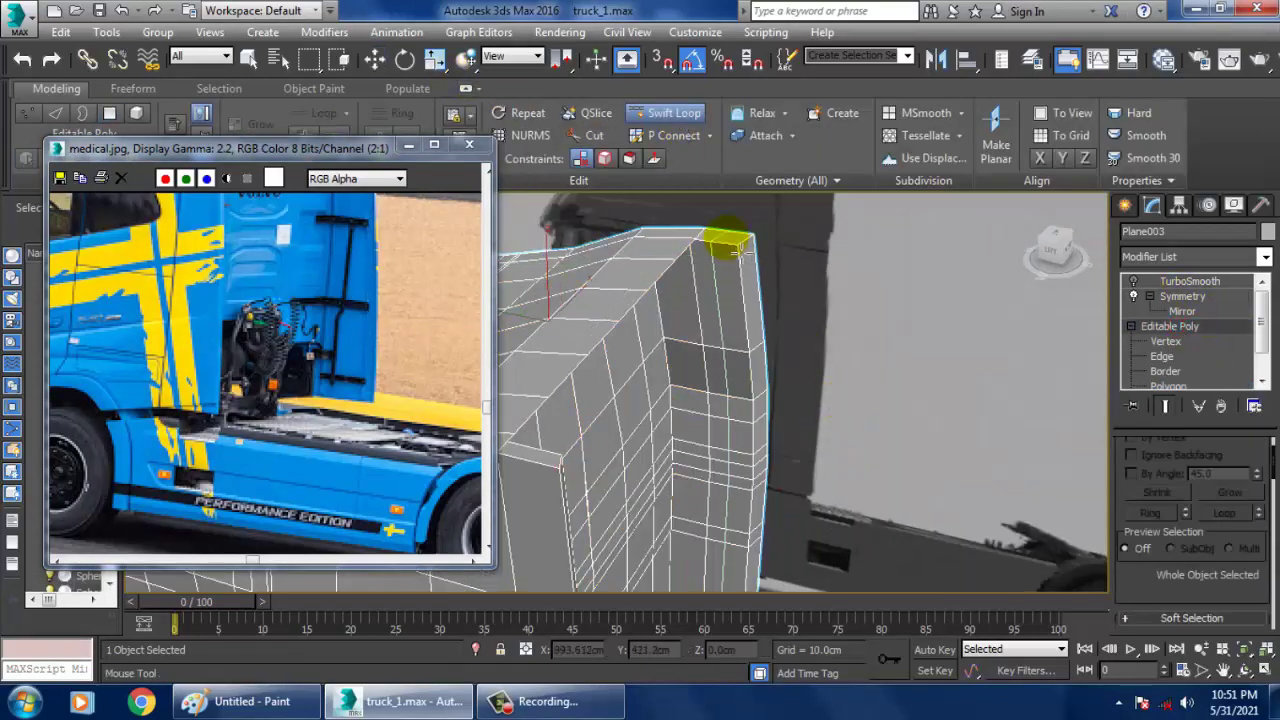
alt+middle_drag(765, 280, 708, 263)
right_click(722, 280)
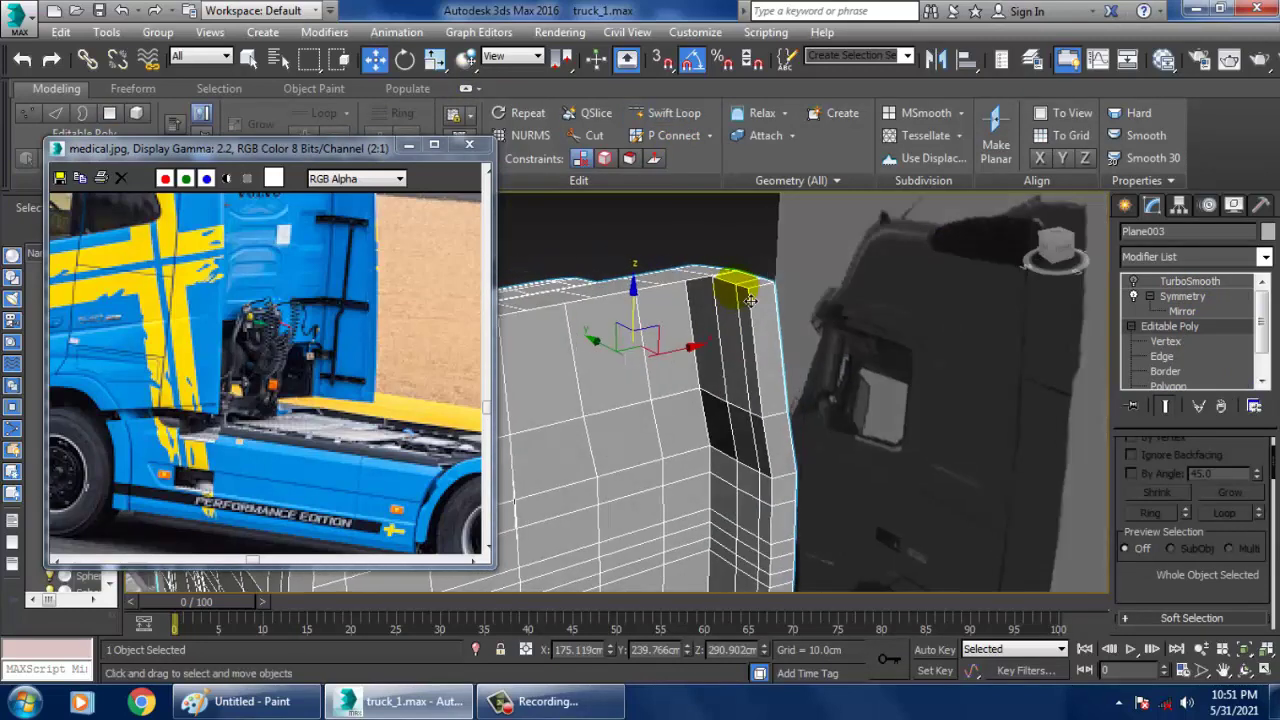
Draw an L-shaped line in the top view along the inner corner of the cab's rear wall and side flange.
middle_drag(297, 249, 349, 411)
click(1125, 206)
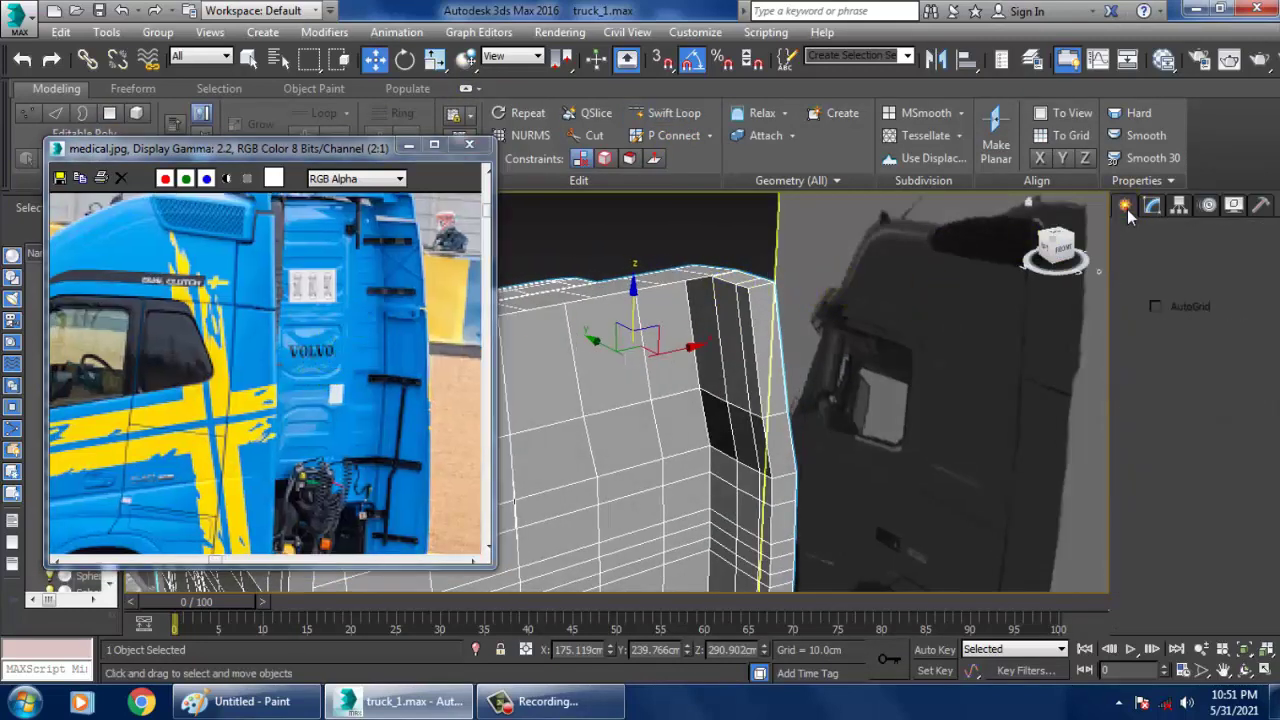
click(1157, 343)
click(1154, 238)
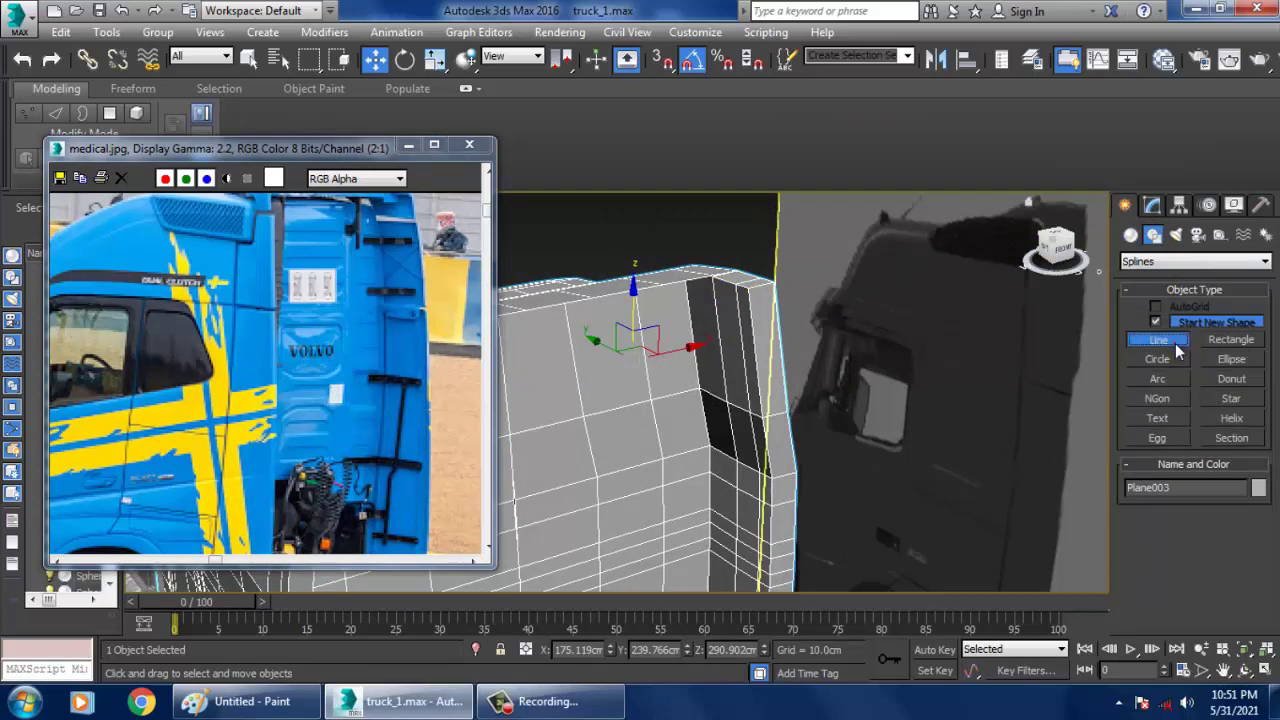
key(alt+w)
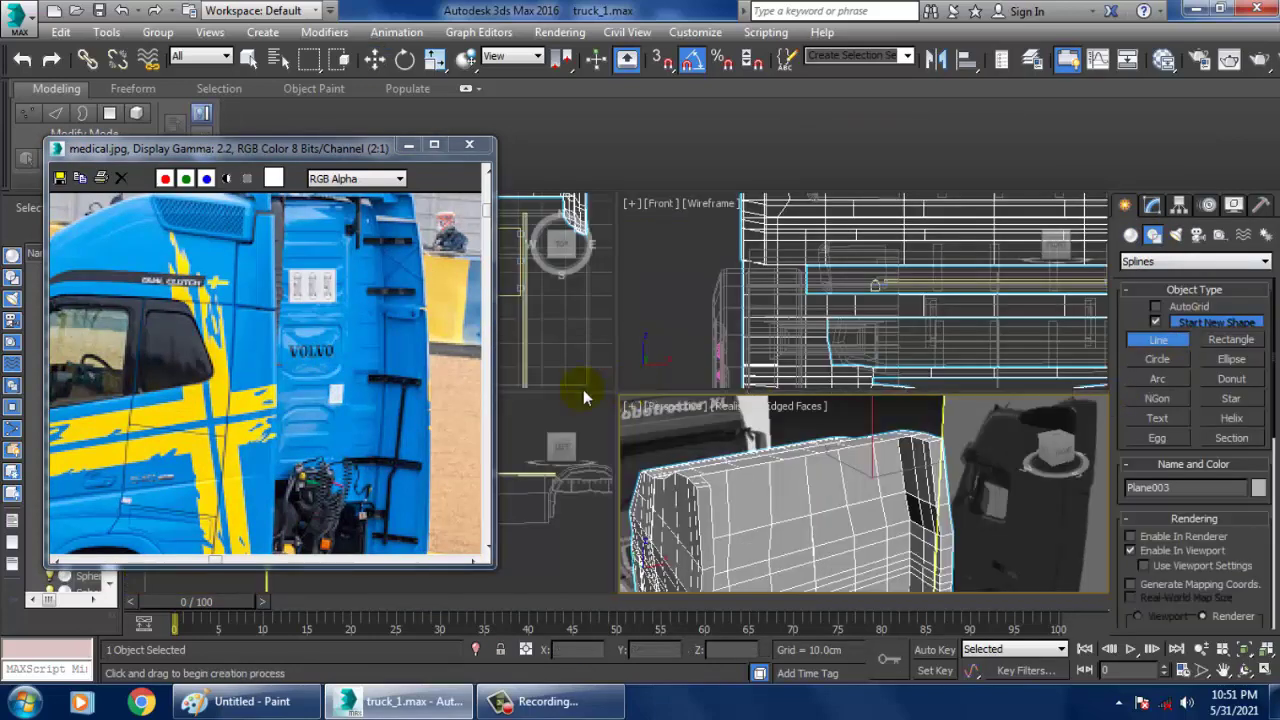
middle_click(594, 354)
key(alt+w)
middle_drag(911, 266, 861, 413)
scroll(955, 368, up, 2)
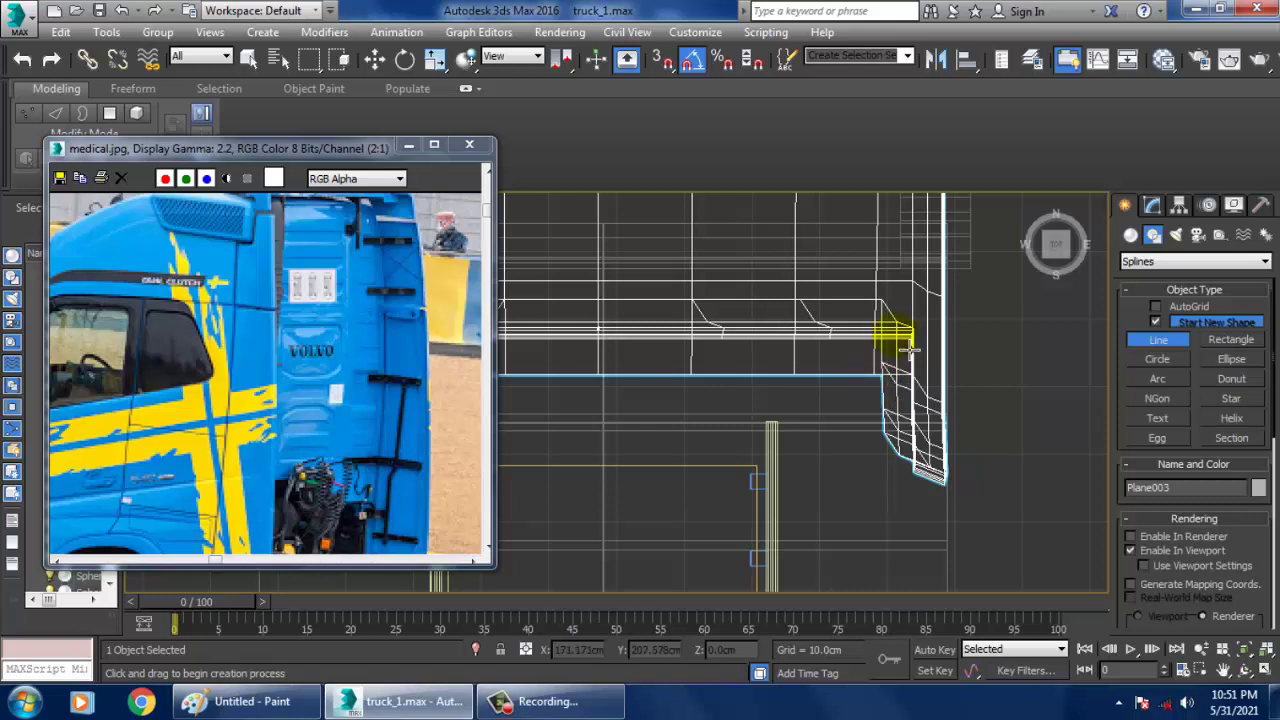
click(852, 377)
click(889, 380)
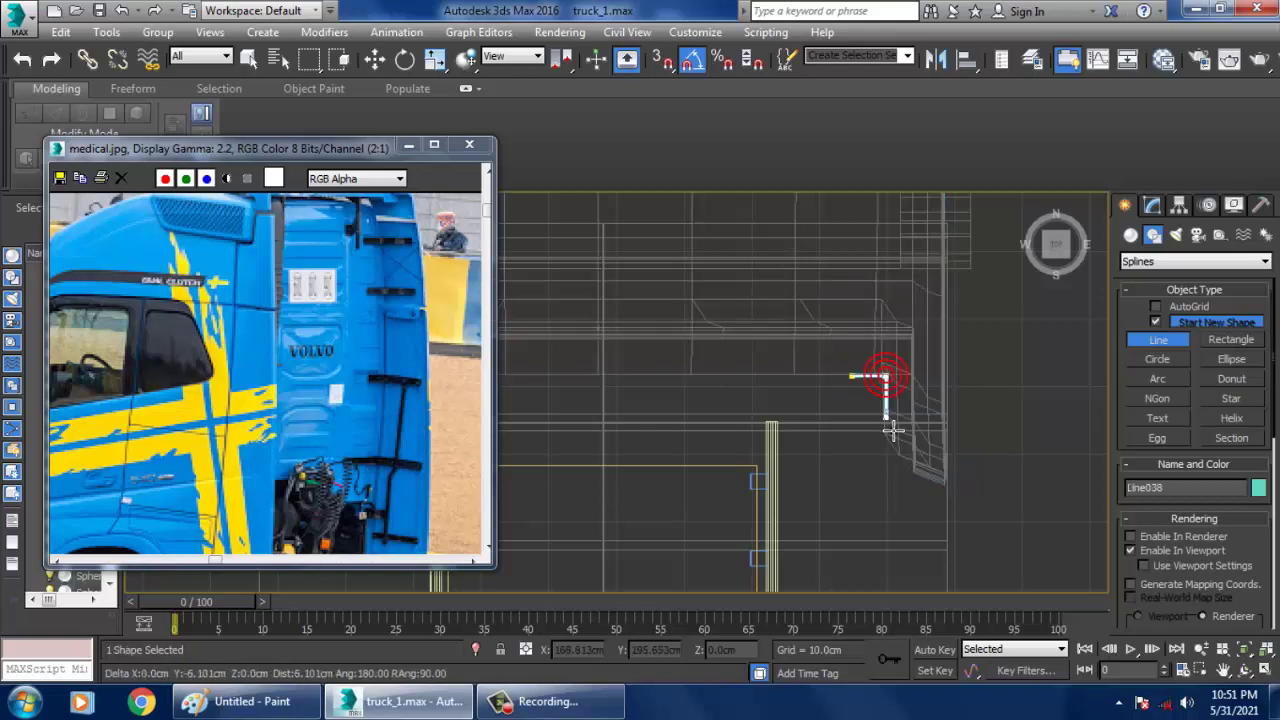
right_click(903, 446)
right_click(903, 446)
Raise the L-shaped strip to about 293.13 cm in Z and shift it to about 206.31 cm in Y.
key(alt+w)
right_click(952, 500)
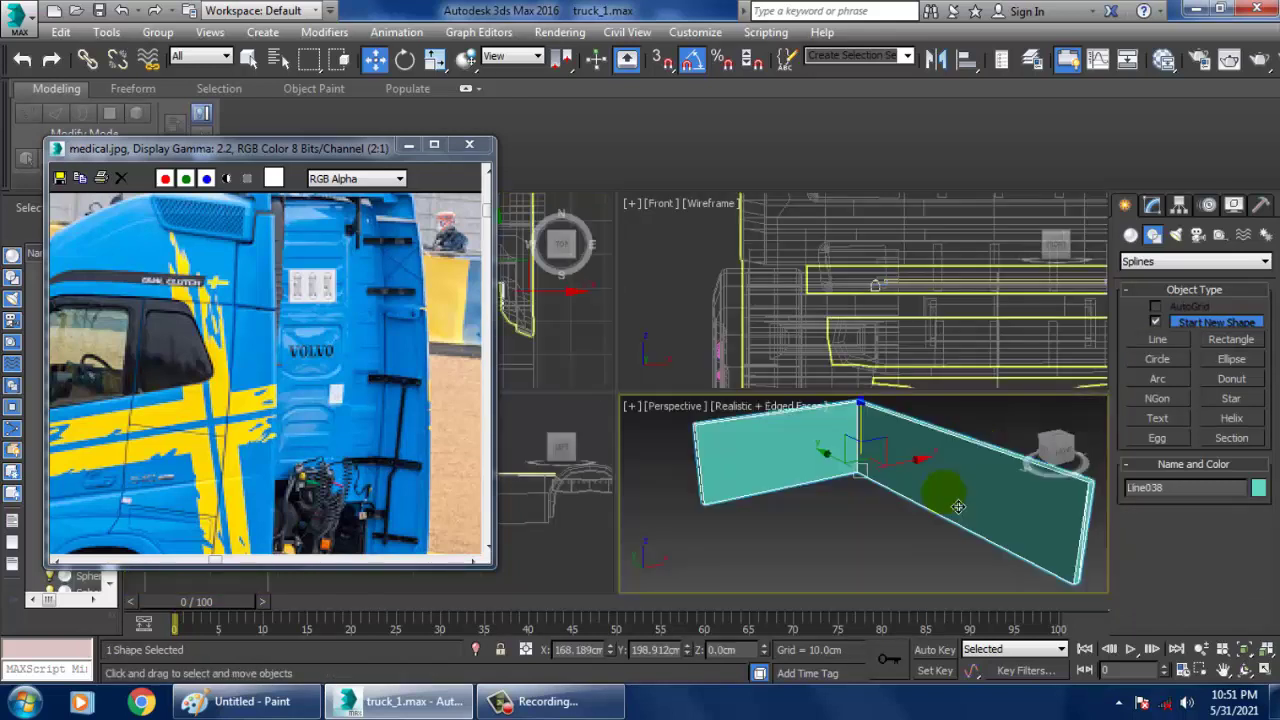
key(alt+w)
scroll(908, 443, down, 6)
scroll(905, 430, down, 10)
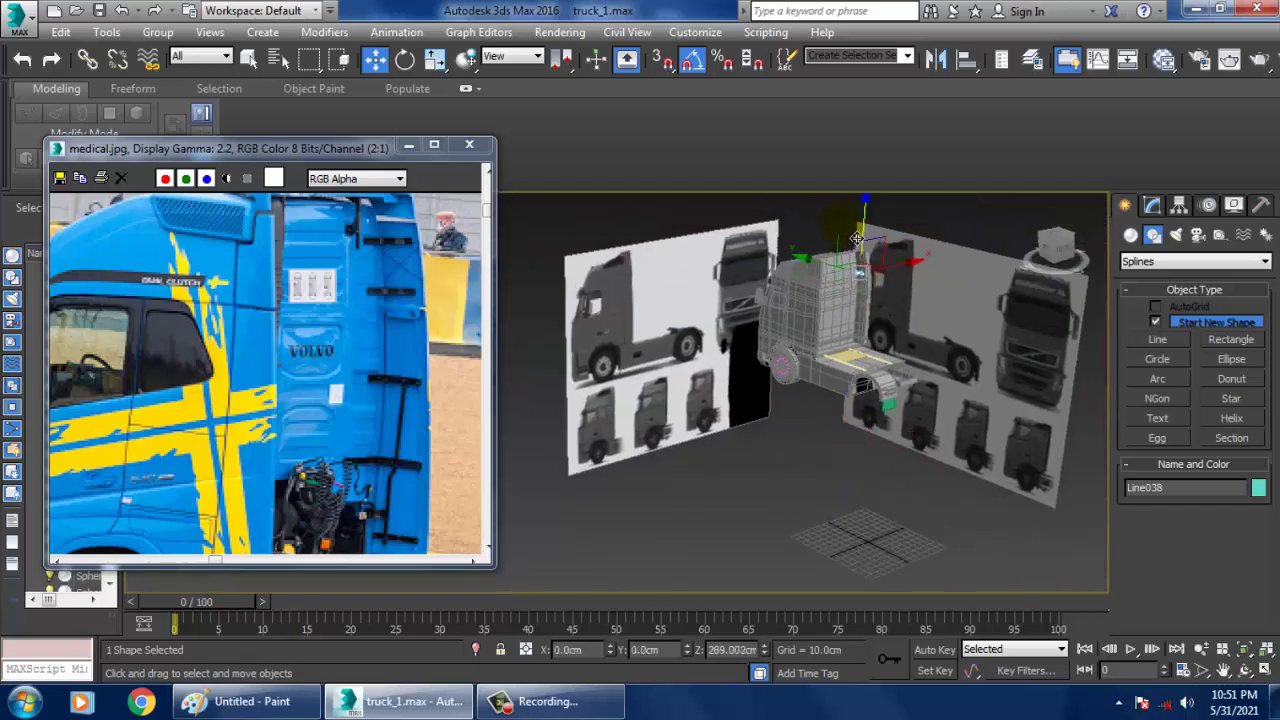
drag(857, 238, 857, 236)
key(z)
scroll(849, 289, down, 7)
middle_drag(851, 294, 883, 344)
drag(758, 330, 775, 335)
key(z)
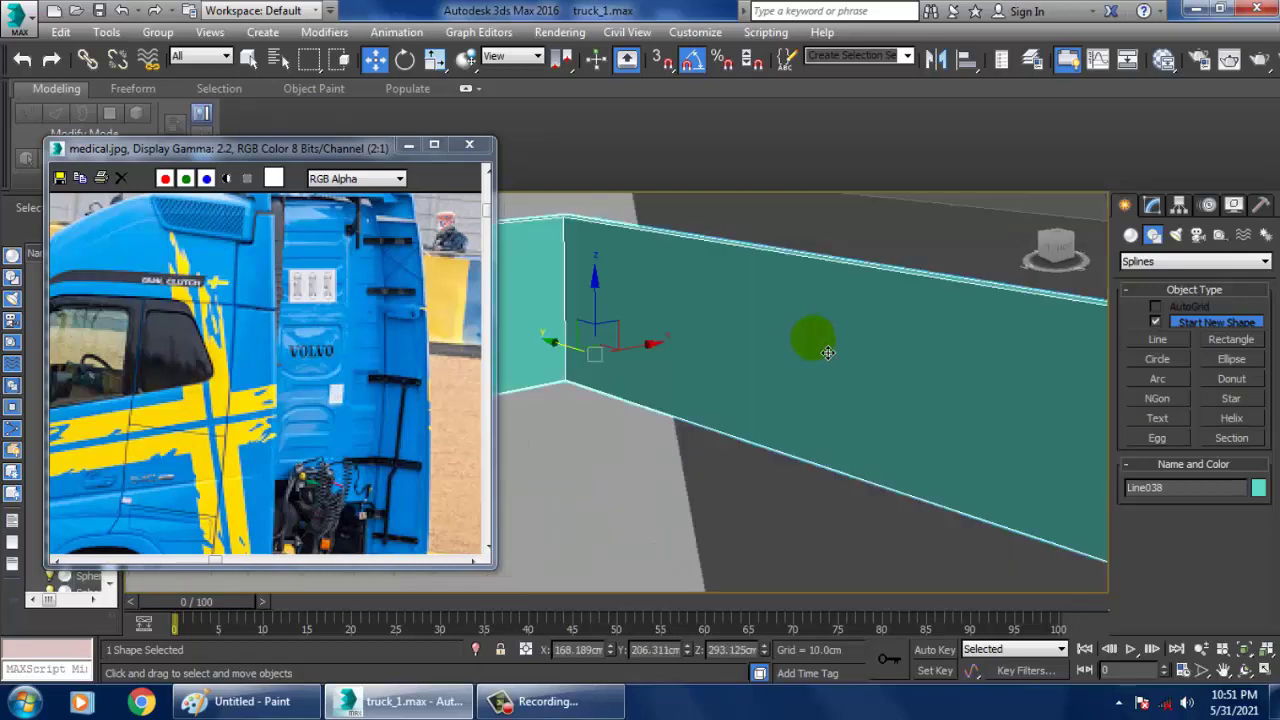
Shift the L-shaped strip into the cab's rear corner at about 169.87 cm in X and 206.80 cm in Y.
scroll(829, 351, down, 5)
alt+middle_drag(829, 351, 848, 371)
scroll(811, 386, down, 2)
drag(835, 353, 870, 347)
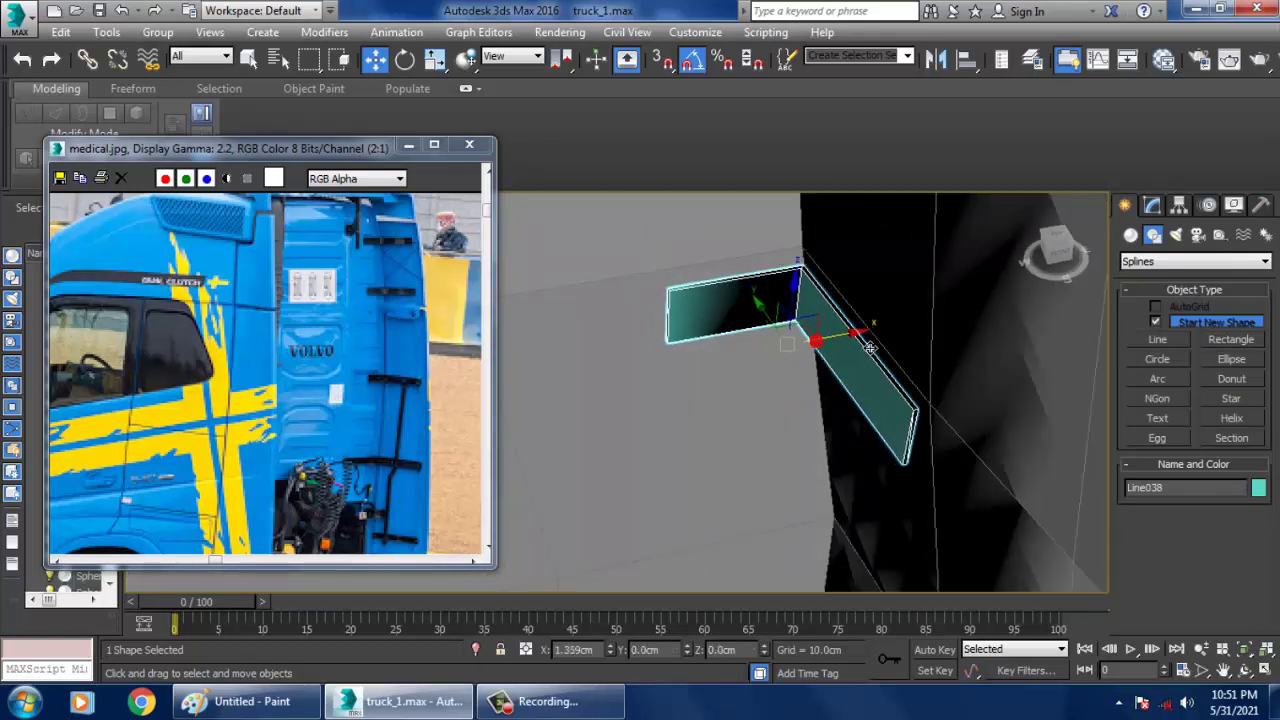
alt+middle_drag(876, 349, 842, 346)
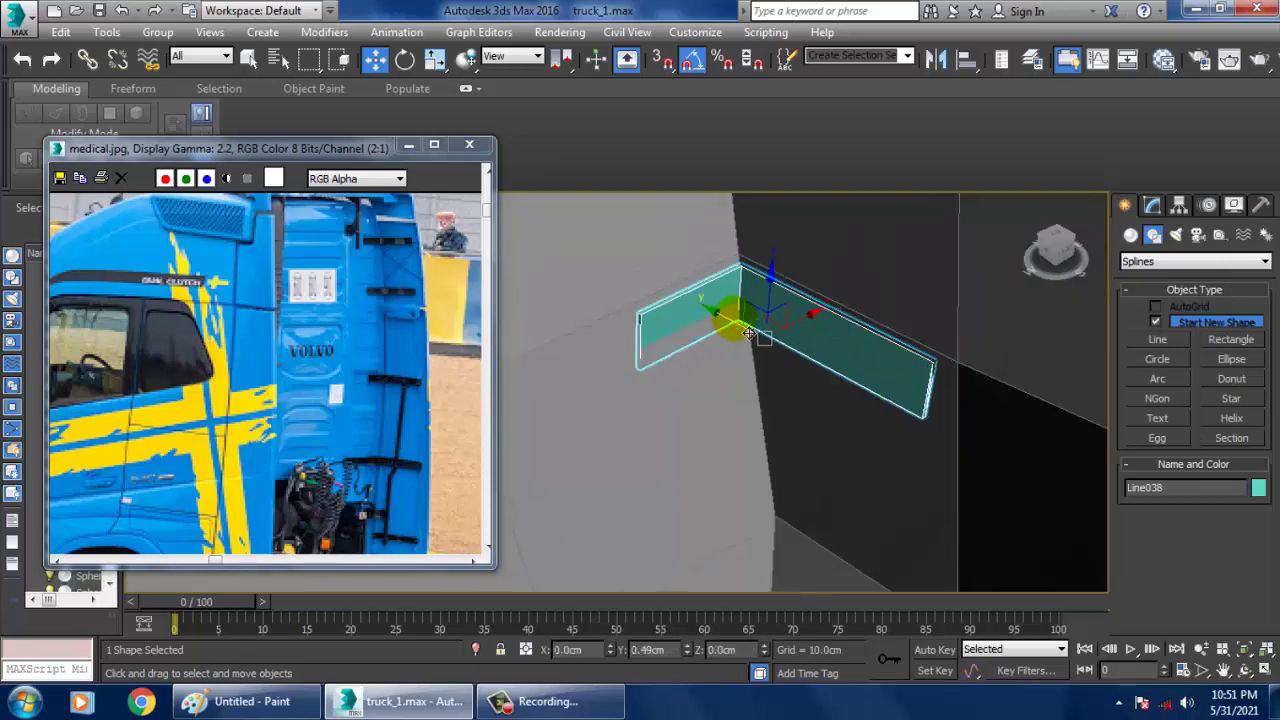
alt+middle_drag(749, 333, 776, 303)
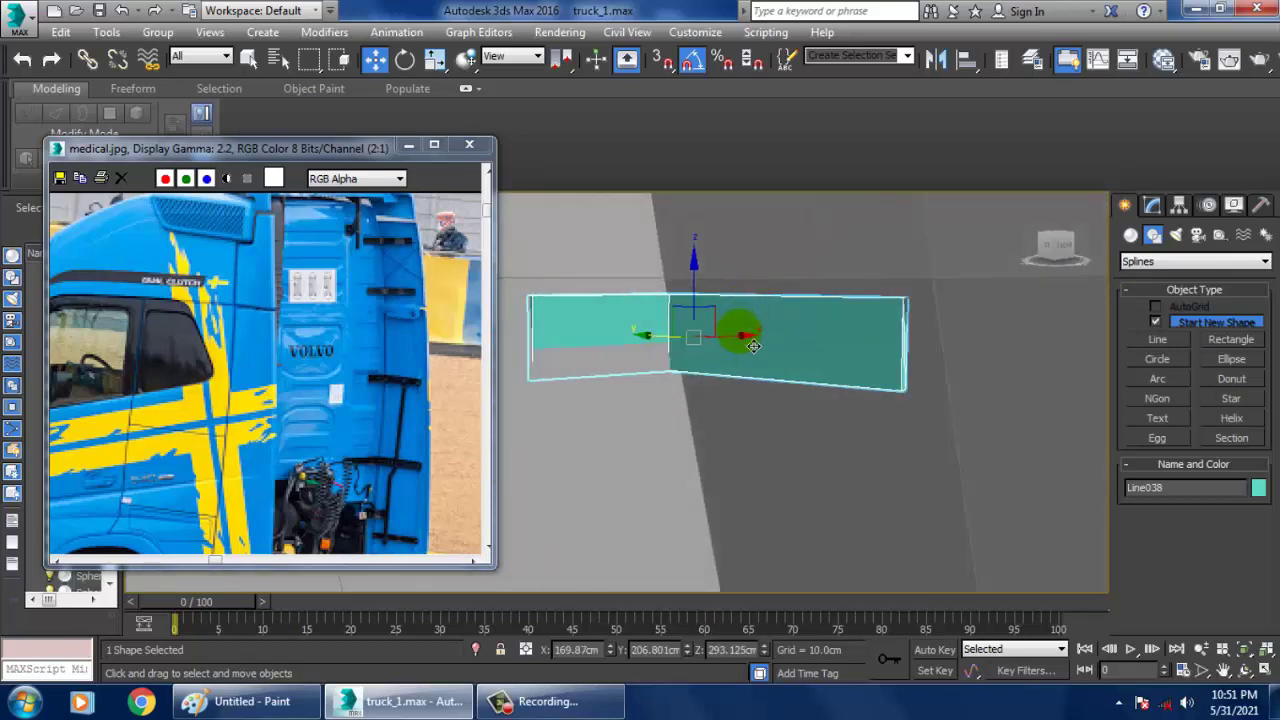
alt+middle_drag(753, 345, 686, 275)
Turn on the cab body's TurboSmooth to preview how the strip sits against the smoothed corner.
click(743, 243)
scroll(1078, 335, down, 3)
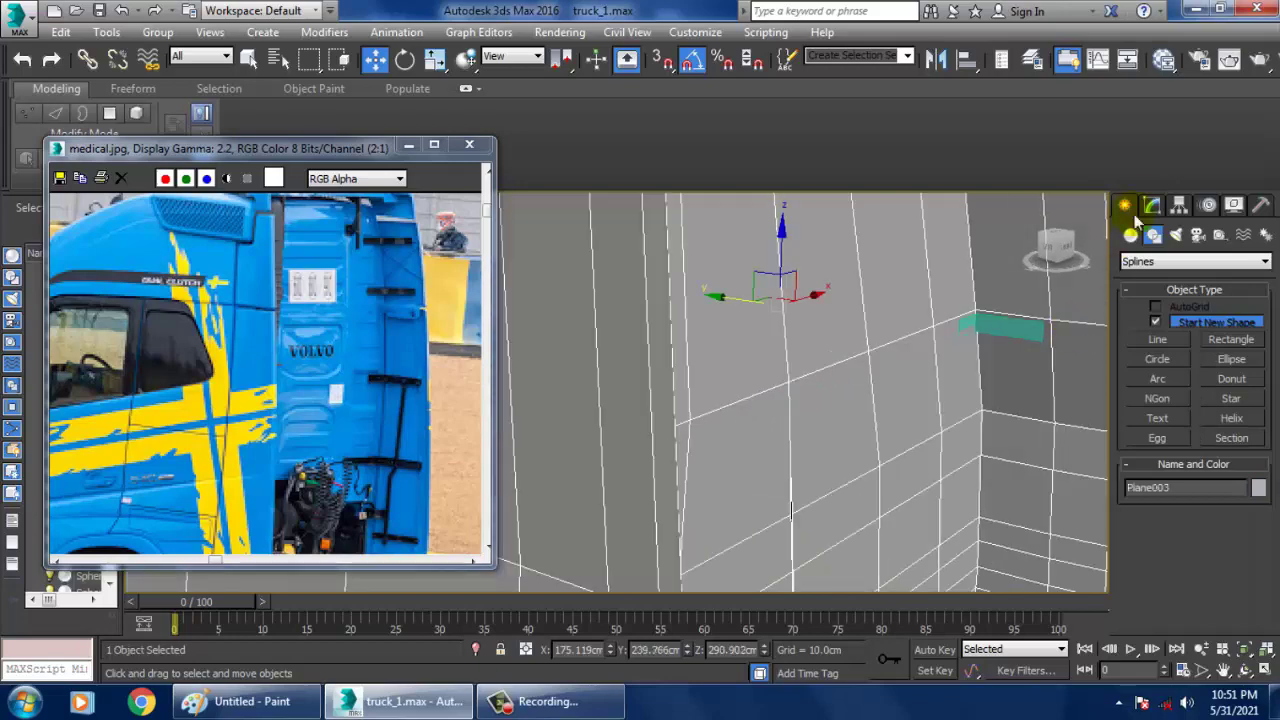
click(1151, 205)
click(1134, 281)
alt+middle_drag(996, 382, 1012, 386)
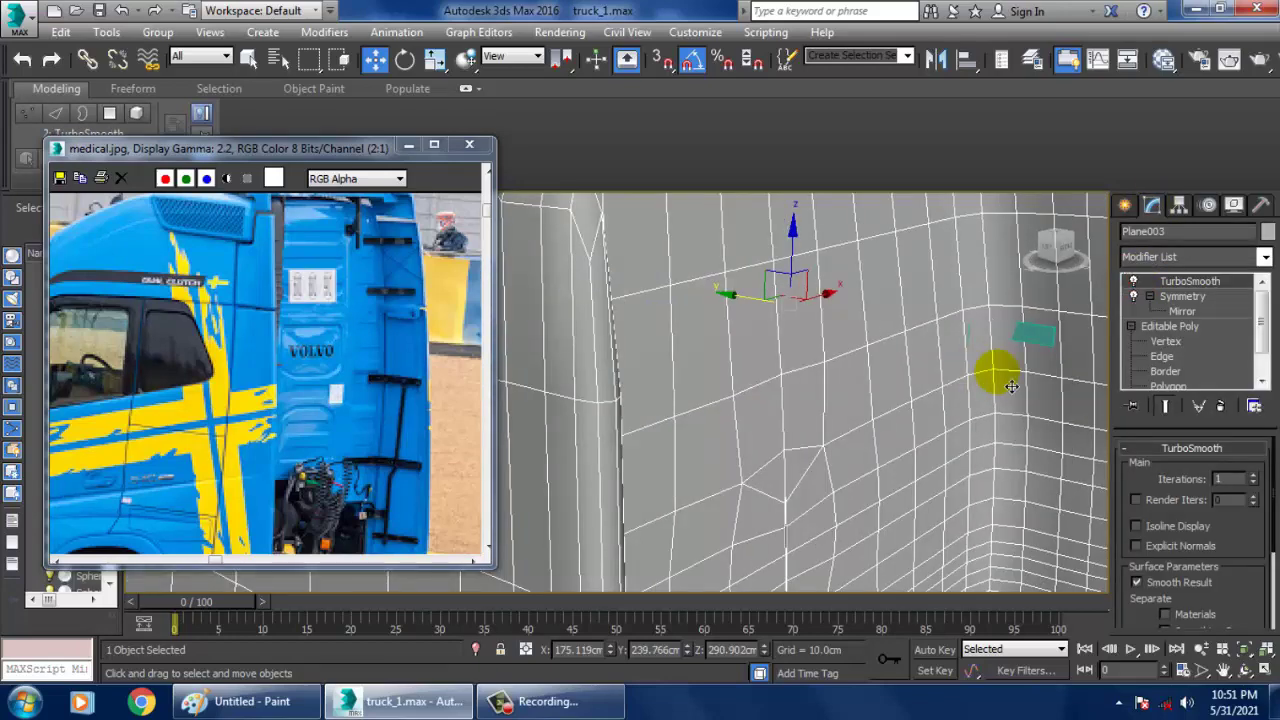
Move the strip away from the smoothed rear wall to about 202.89 cm in Y.
click(1057, 348)
scroll(1057, 348, down, 2)
alt+middle_drag(1040, 340, 903, 391)
scroll(917, 366, up, 3)
scroll(917, 366, down, 6)
scroll(938, 350, up, 4)
scroll(890, 380, up, 2)
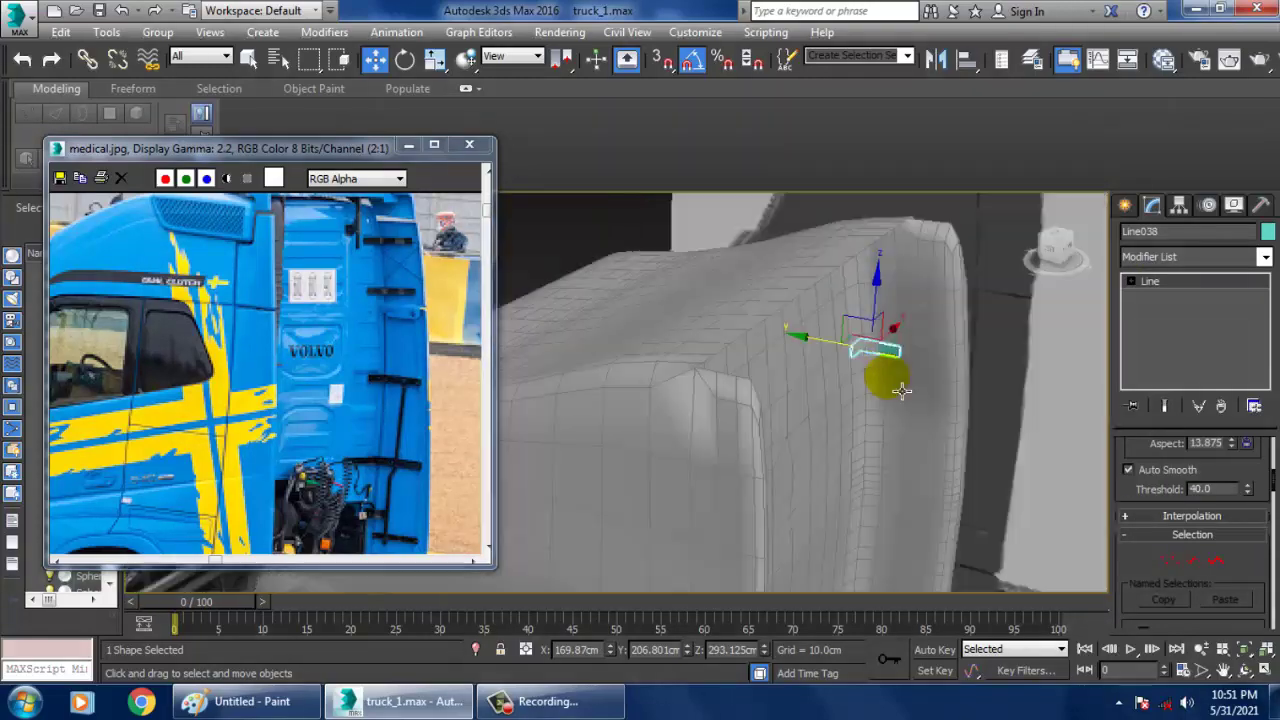
scroll(857, 363, up, 2)
drag(853, 340, 884, 352)
Turn off the cab body's TurboSmooth.
click(1023, 318)
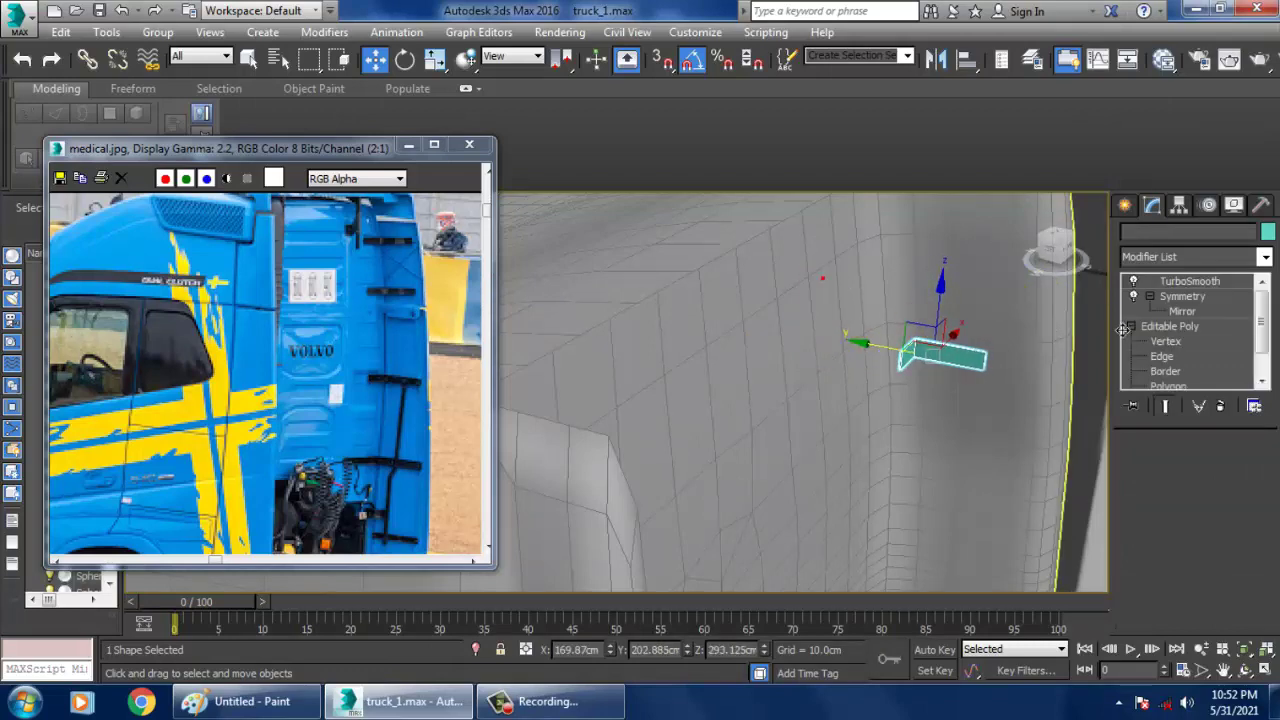
alt+middle_drag(1023, 318, 966, 373)
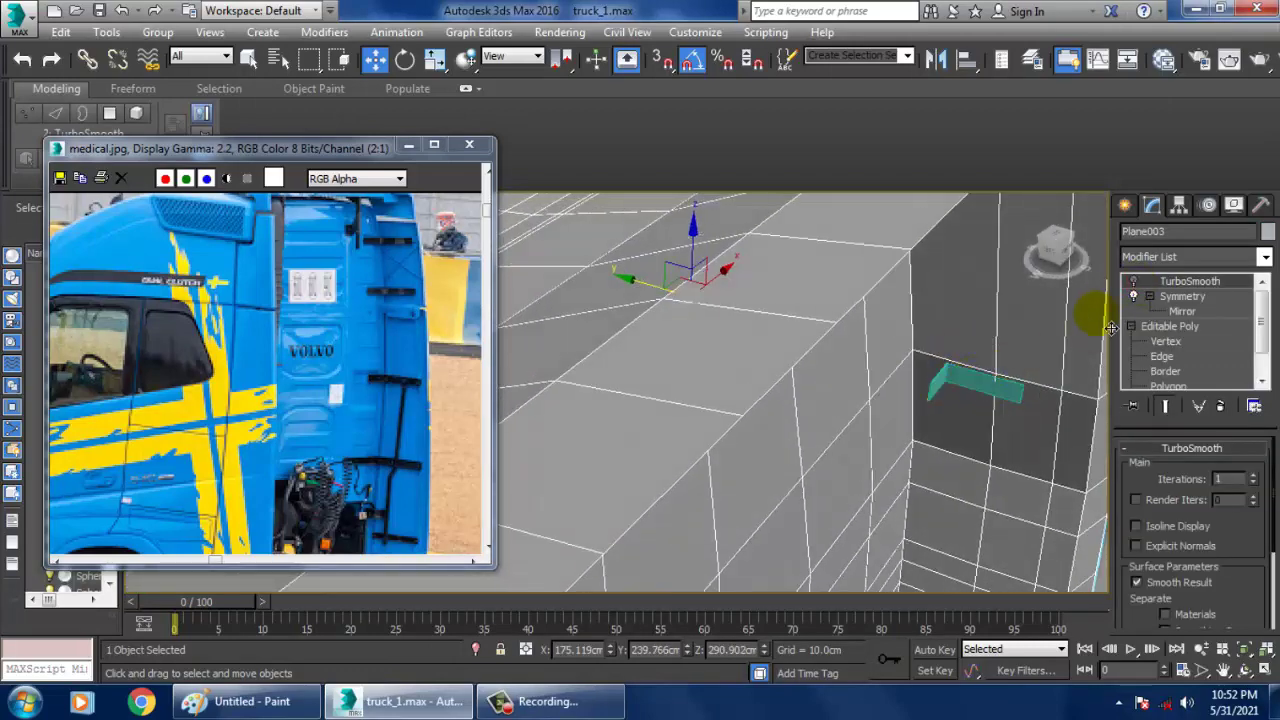
click(1133, 282)
click(1133, 282)
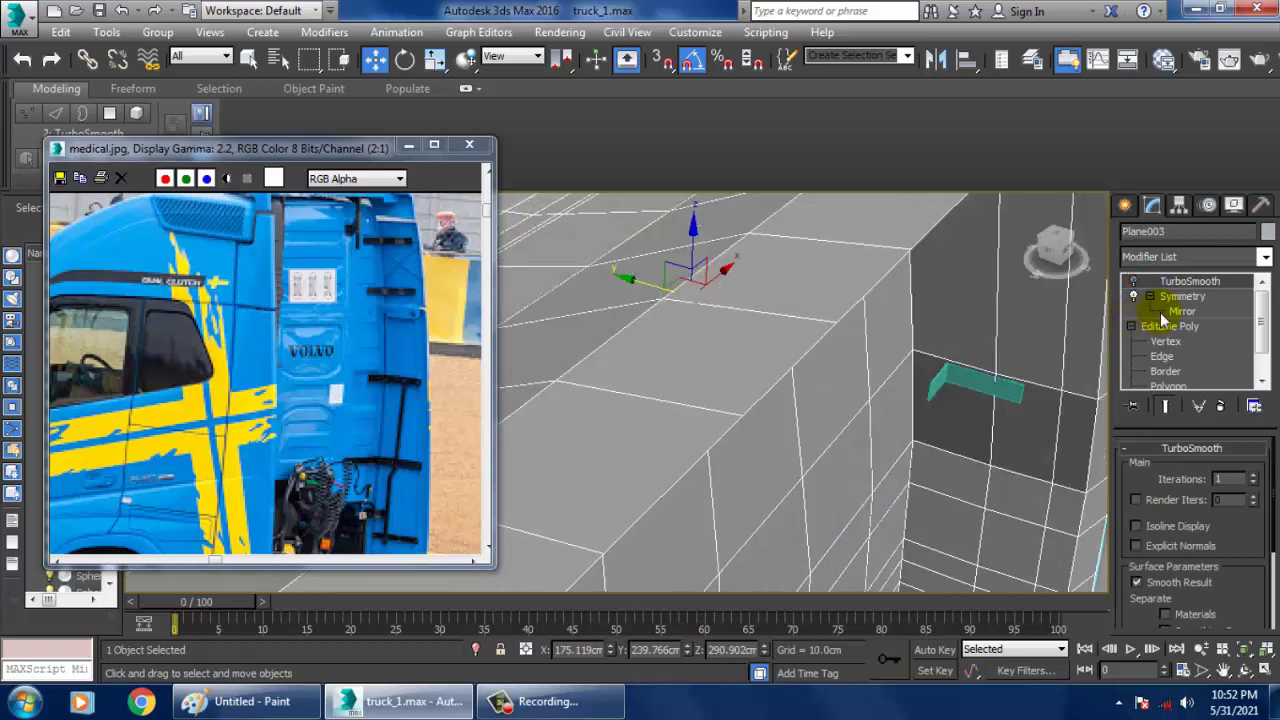
Shift the L-shaped strip against the unsmoothed rear wall to about 206.76 cm in Y.
click(969, 387)
drag(926, 392, 893, 383)
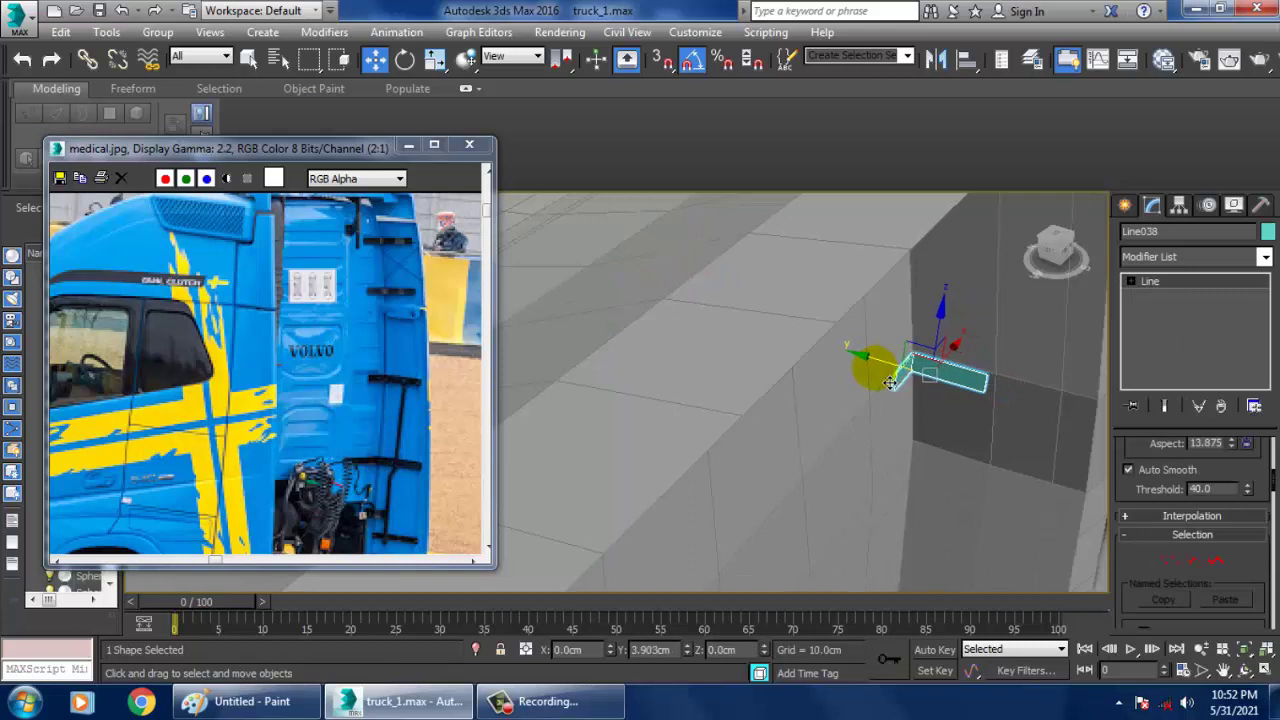
scroll(985, 383, up, 5)
scroll(955, 400, down, 2)
alt+middle_drag(955, 400, 914, 371)
alt+middle_drag(783, 371, 840, 376)
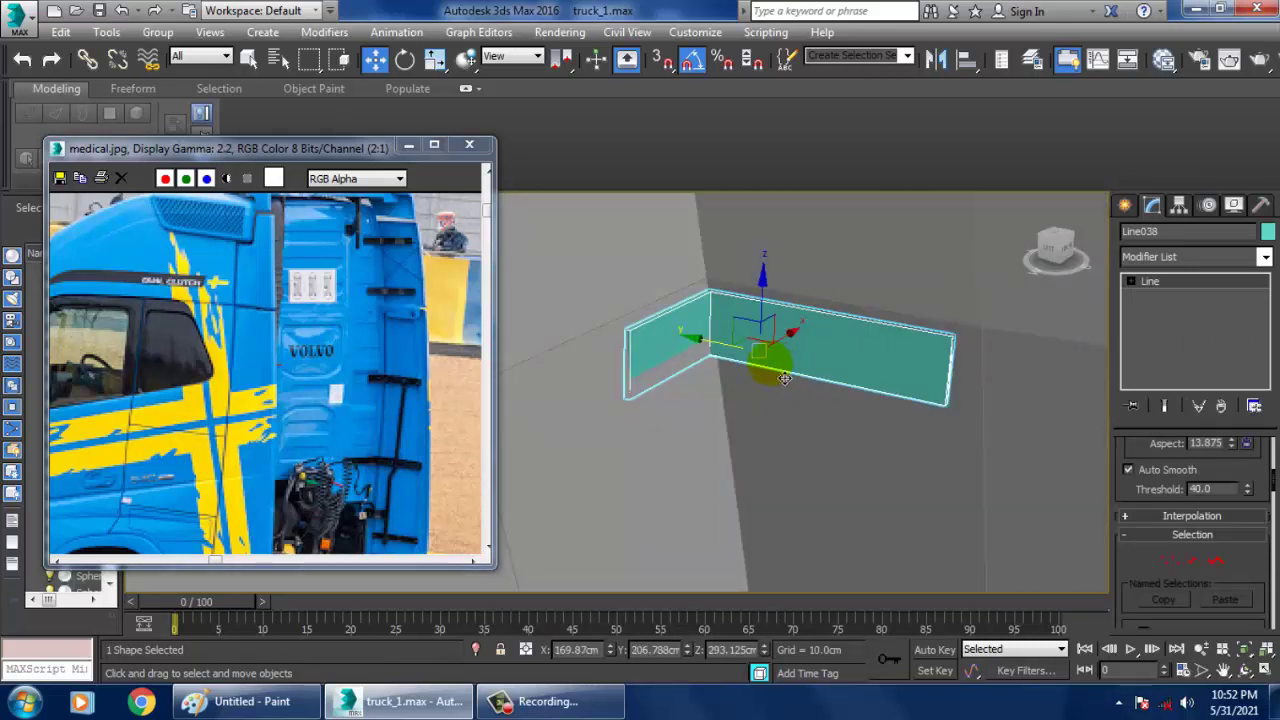
drag(721, 349, 715, 342)
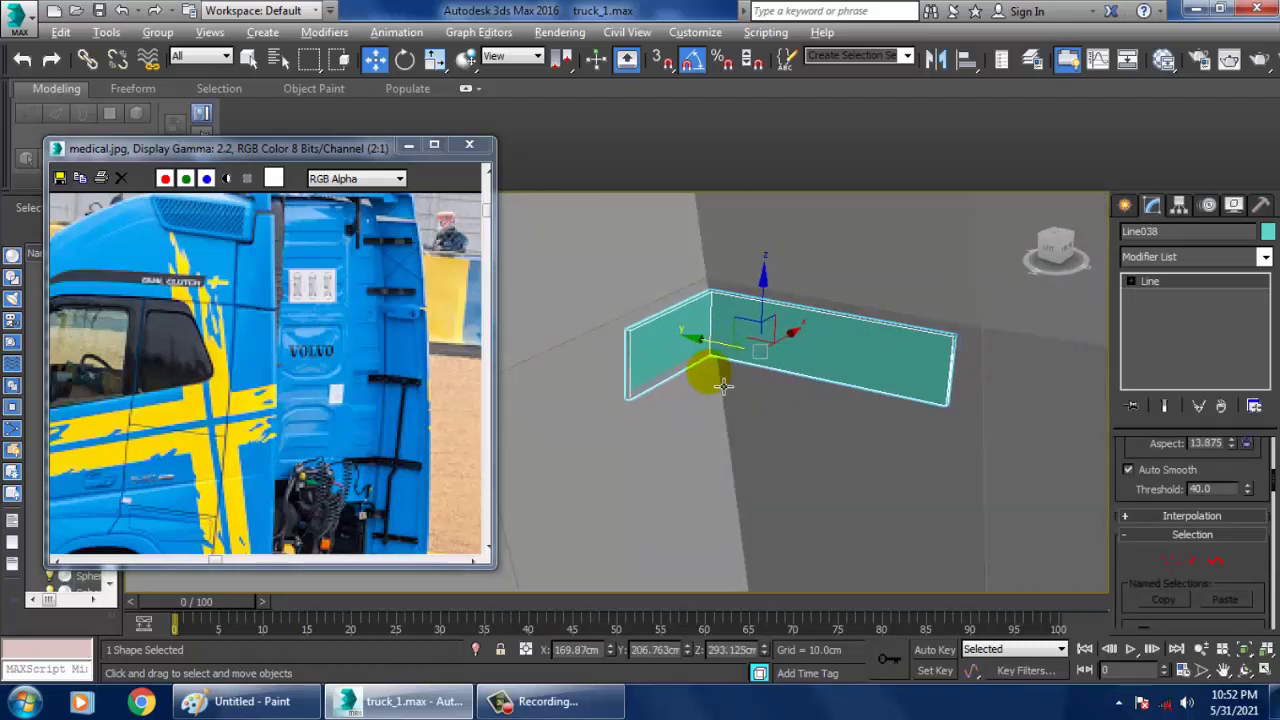
Adjust the strip vertically to sit at about 293.54 cm in Z and convert it to an Editable Poly.
alt+middle_drag(723, 386, 740, 343)
scroll(740, 350, up, 2)
key(r)
mouse_move(782, 292)
mouse_down()
mouse_move(796, 310)
mouse_move(777, 296)
mouse_up()
key(w)
alt+middle_drag(777, 326, 766, 337)
right_click(767, 334)
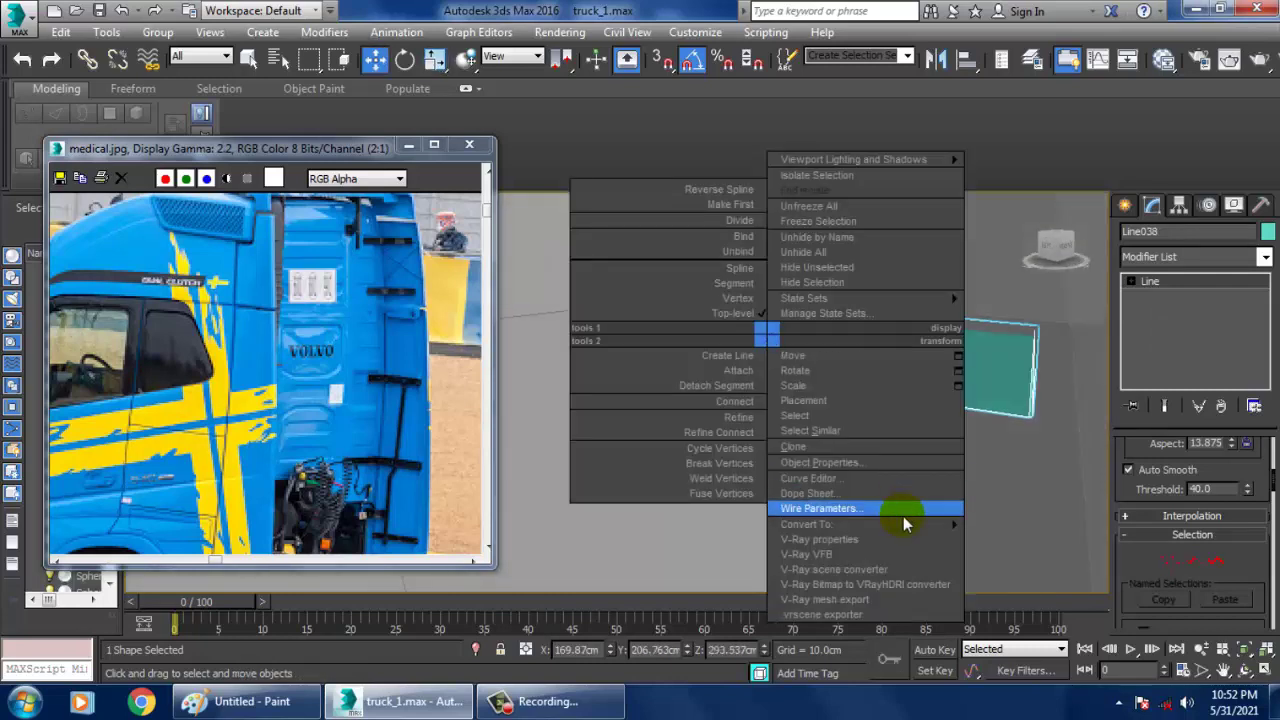
mouse_move(905, 524)
click(1063, 554)
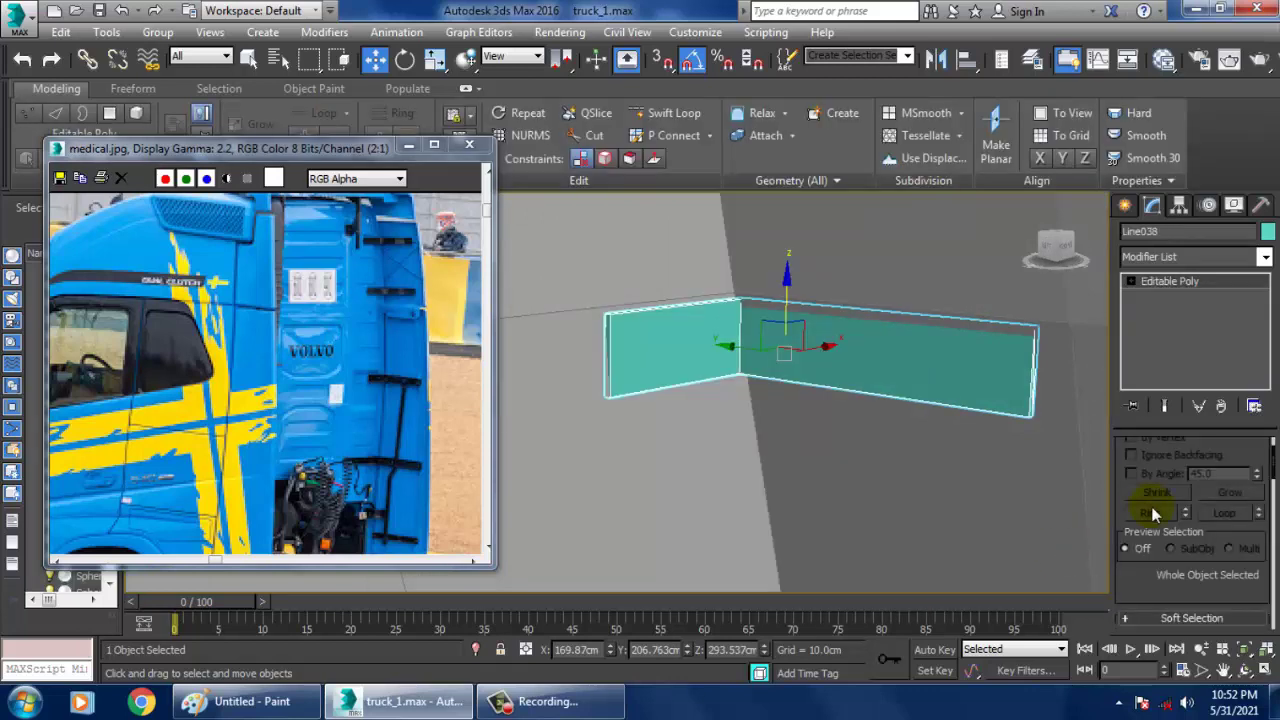
Select all vertical edges of the L-shaped strip at edge level.
key(2)
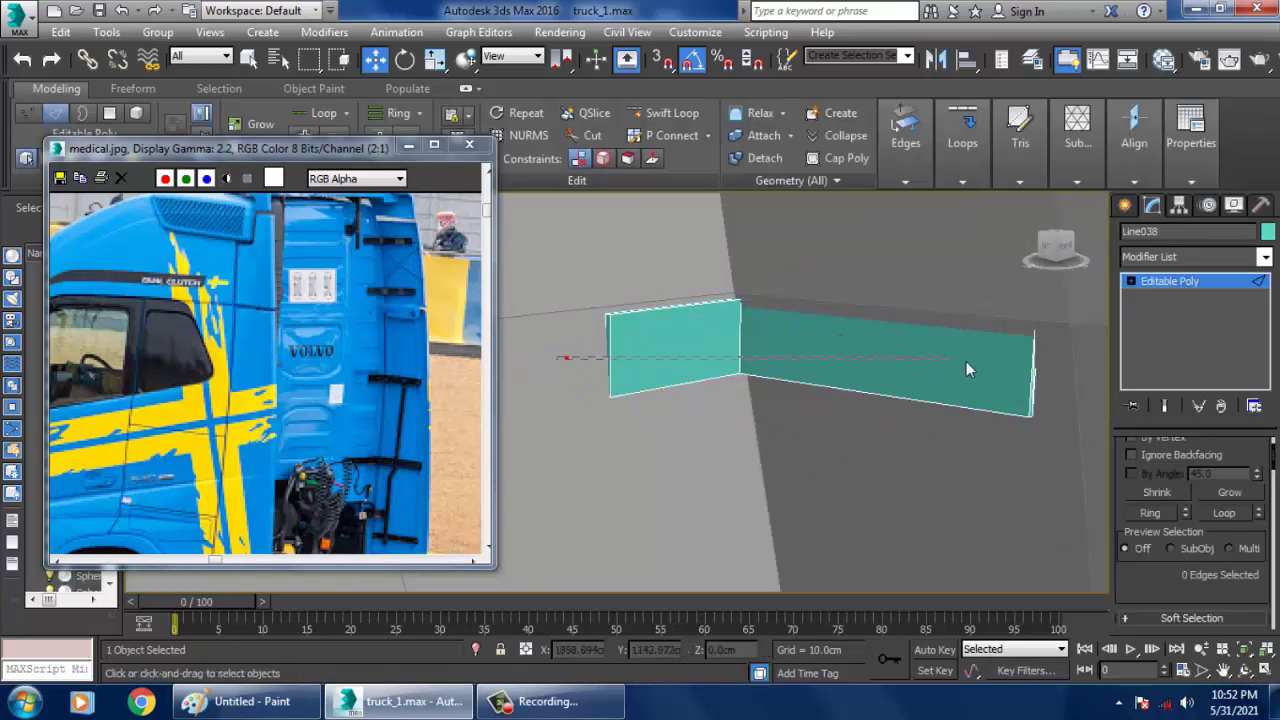
key(ctrl+a)
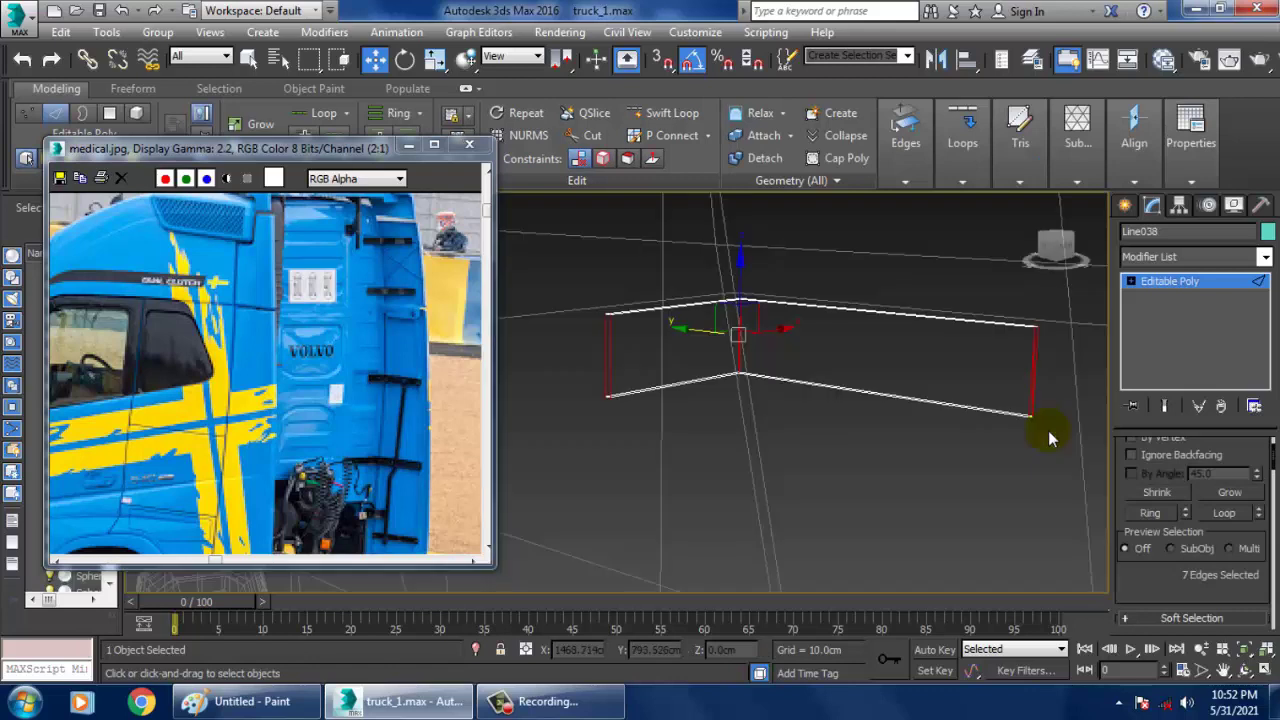
drag(1233, 594, 1200, 355)
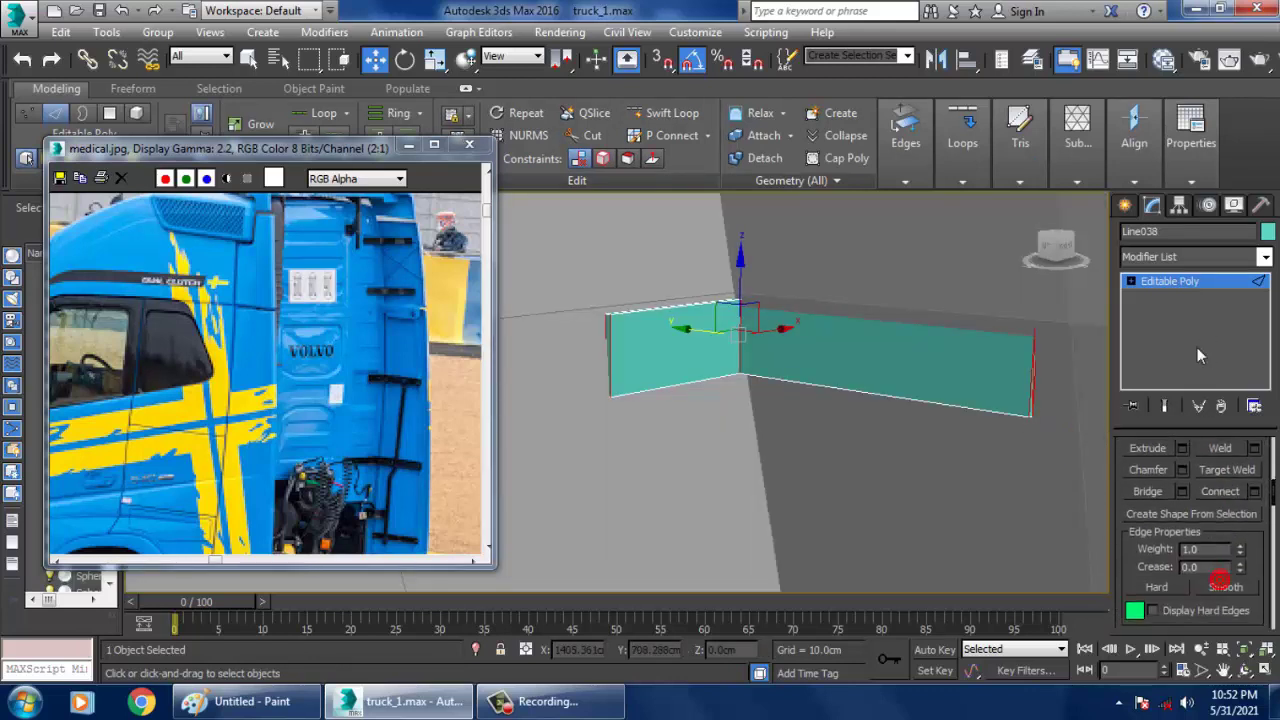
click(1255, 491)
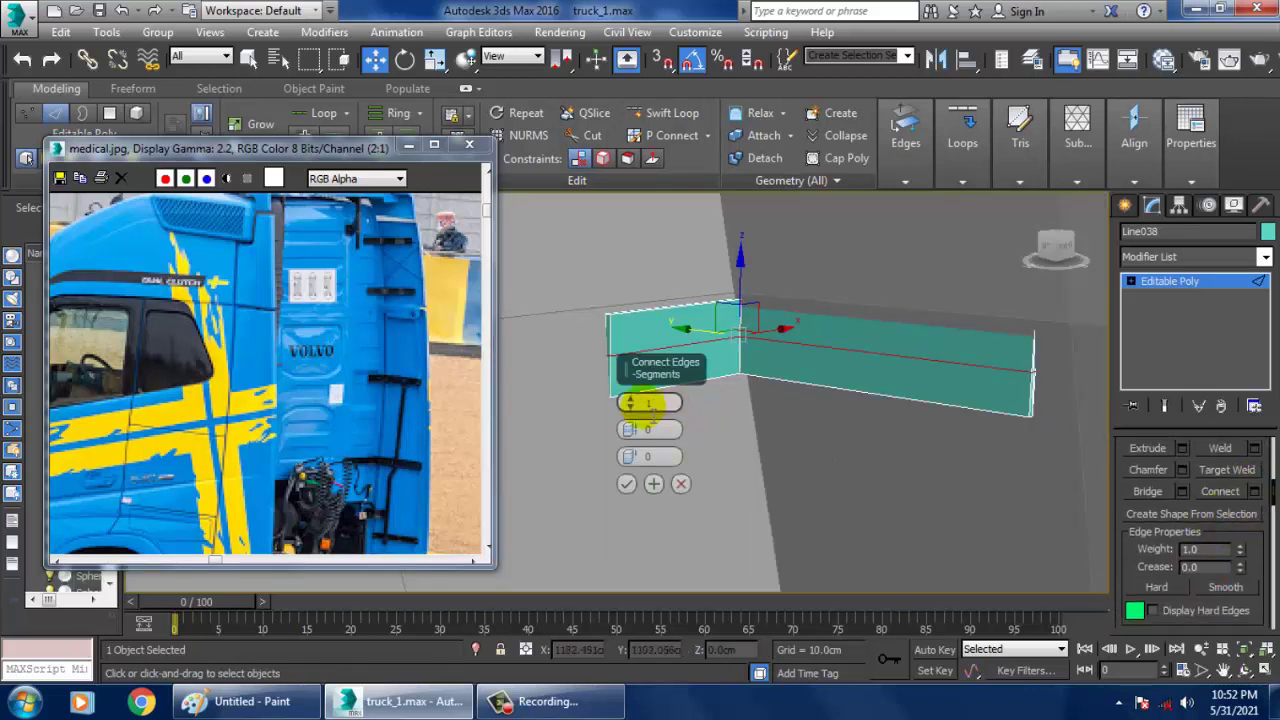
click(631, 395)
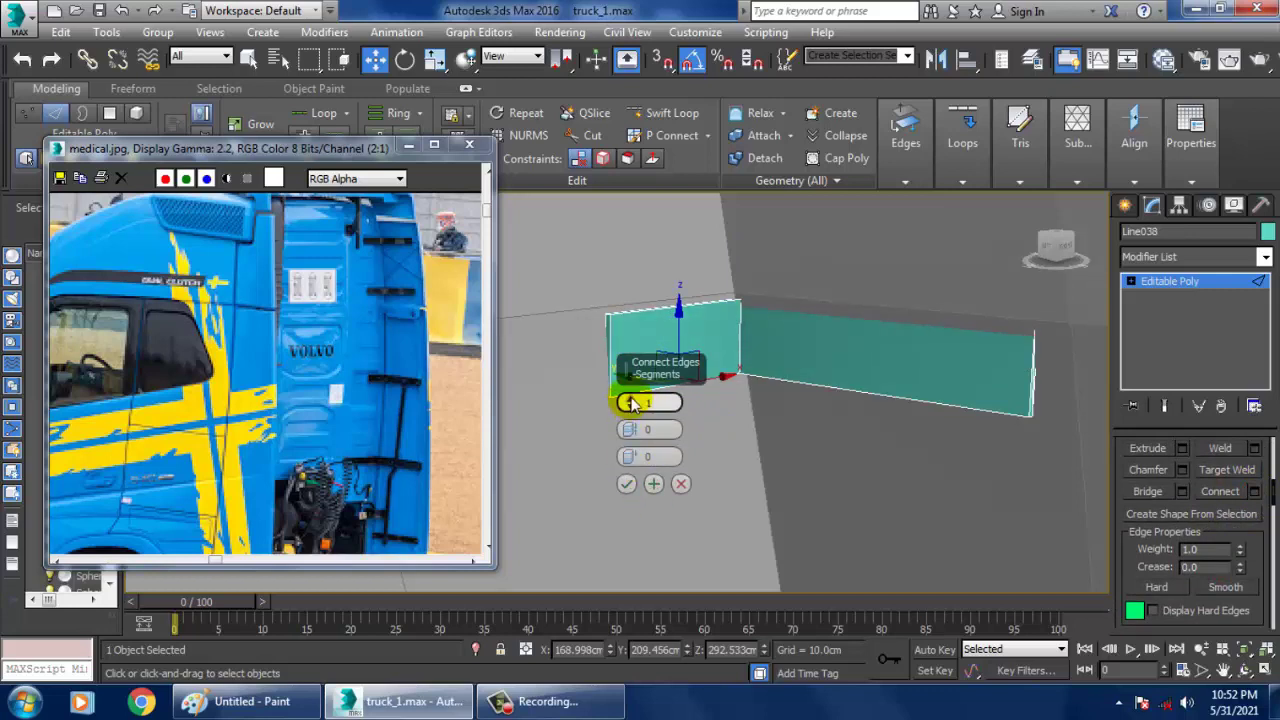
click(679, 484)
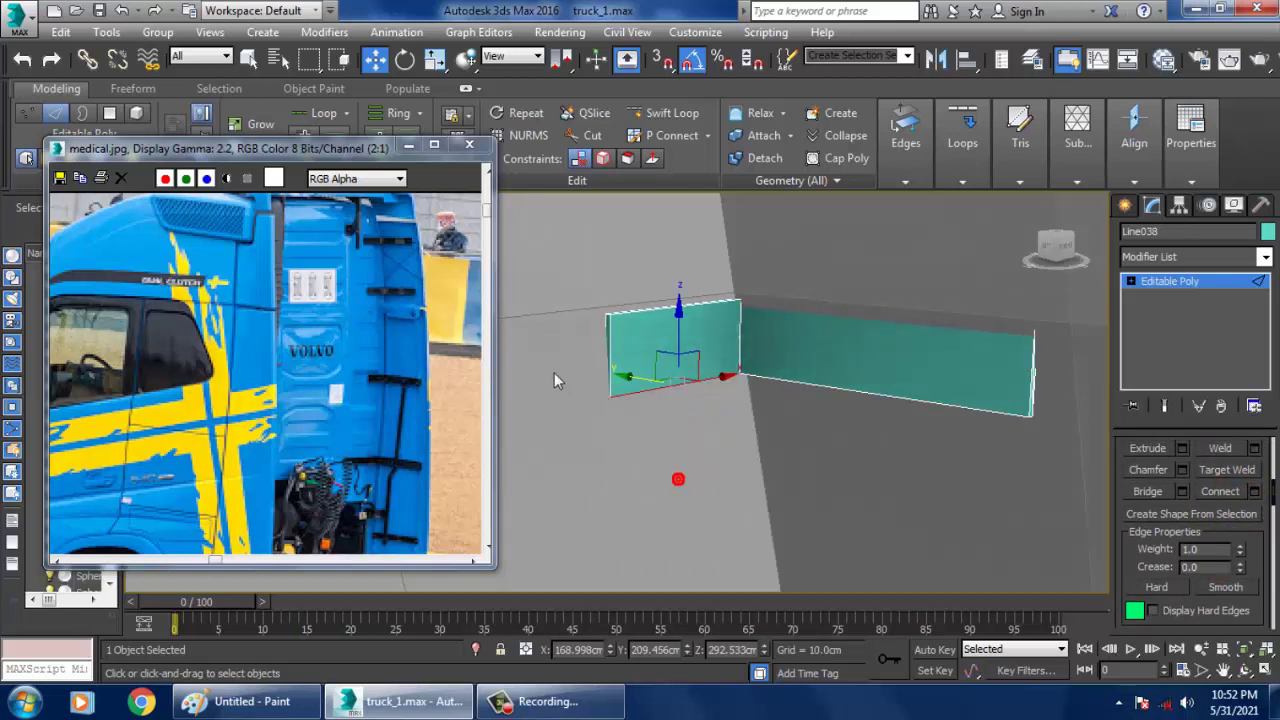
Reselect the strip's vertical edges and connect them with two segments running along its length.
click(1090, 362)
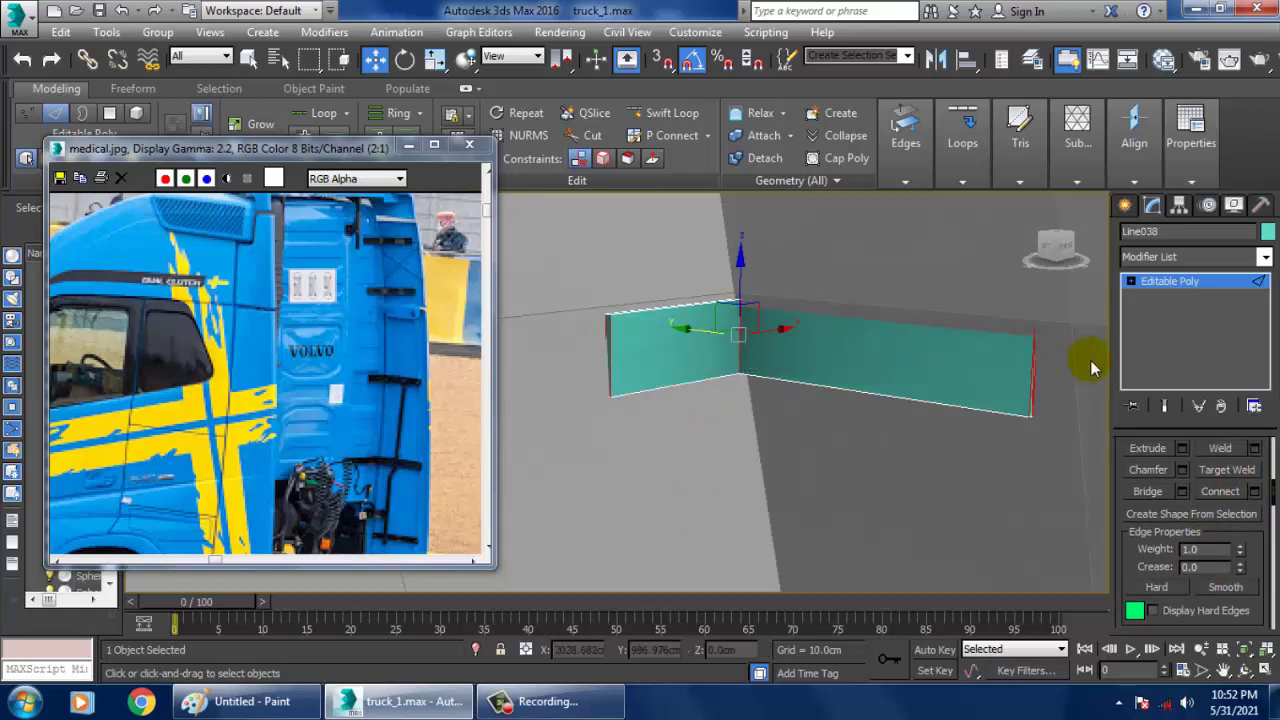
click(1255, 491)
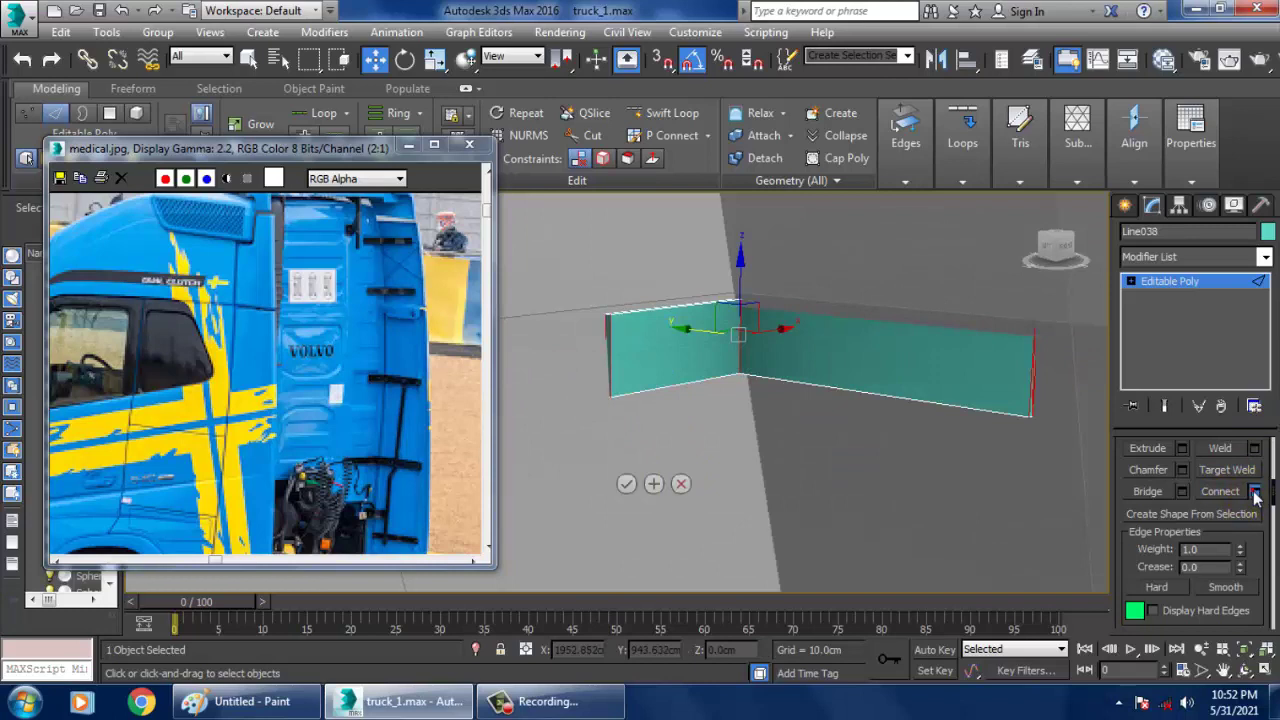
click(626, 484)
Bevel the two front polygons of the strip's middle band slightly, with an outline of about -0.208 cm.
middle_drag(783, 395, 842, 449)
scroll(789, 421, up, 2)
key(4)
click(778, 350)
ctrl+click(683, 357)
scroll(1176, 580, down, 3)
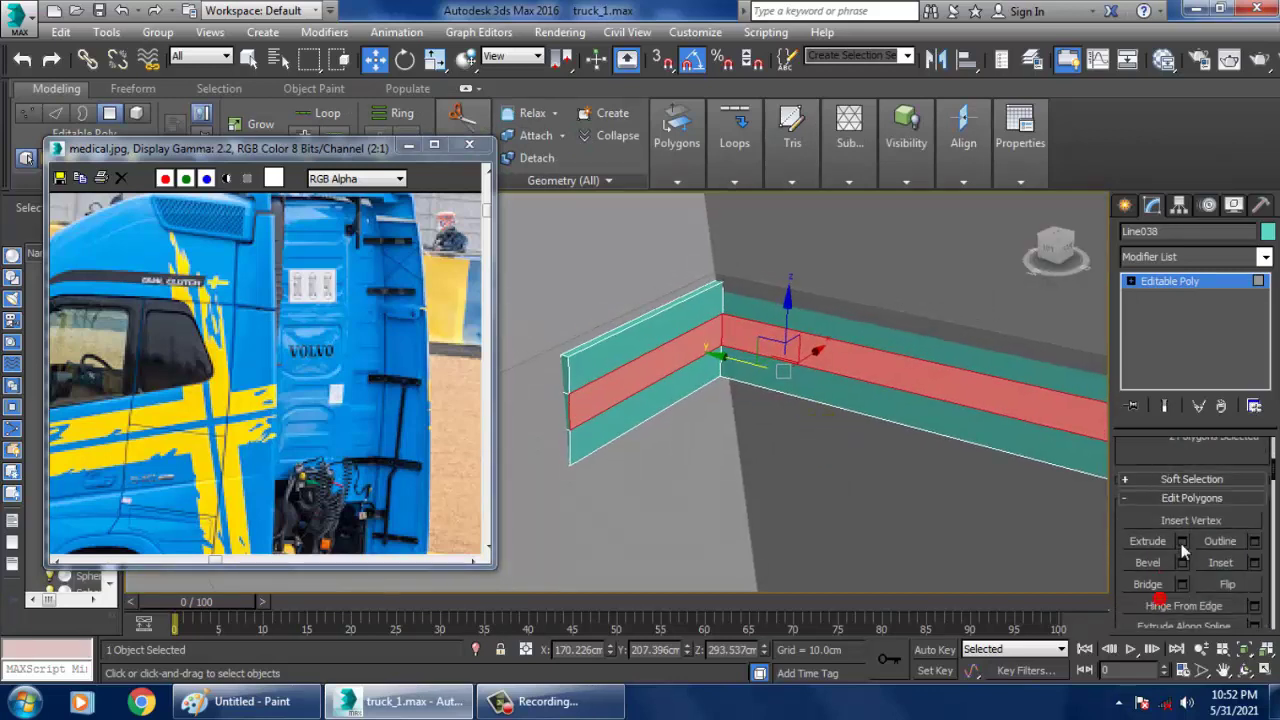
click(1182, 562)
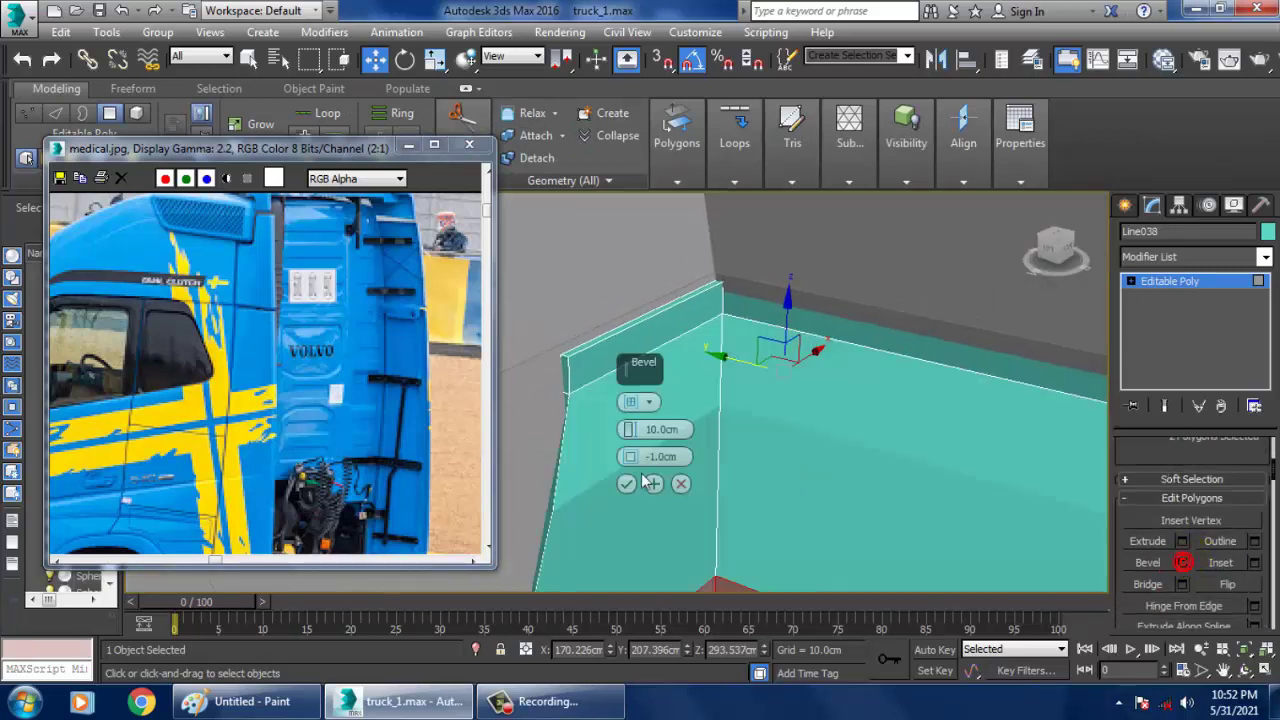
click(631, 401)
click(686, 434)
drag(629, 430, 634, 467)
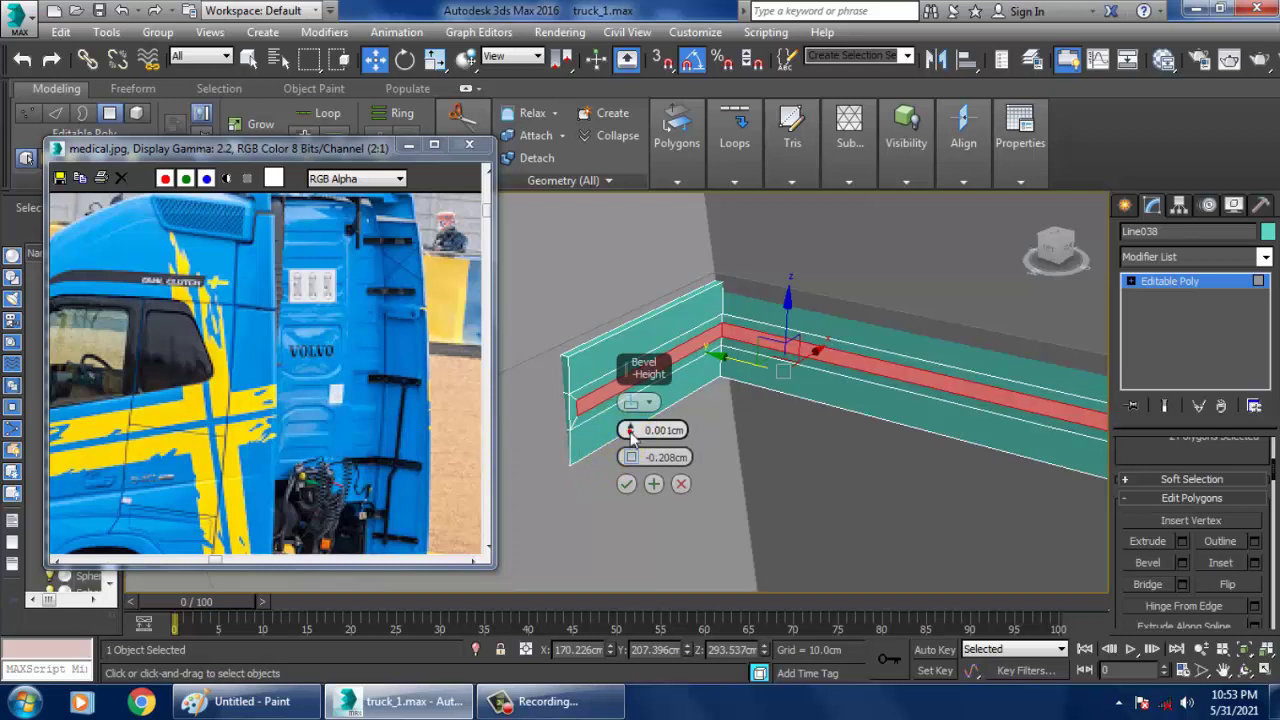
click(627, 483)
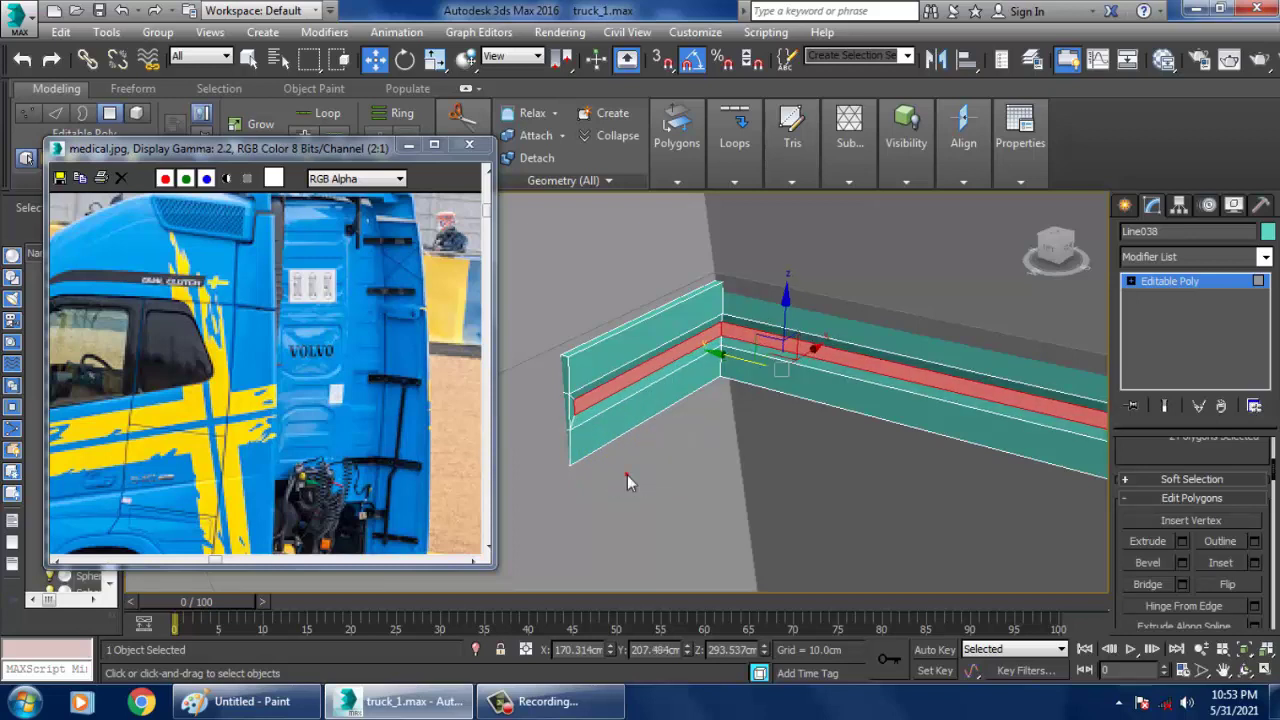
click(1170, 283)
Extend the strip along the side flange by moving its outer end vertices to about 194.31 cm in Y.
scroll(952, 398, down, 2)
alt+middle_drag(952, 398, 851, 345)
scroll(876, 340, down, 1)
scroll(876, 340, down, 5)
scroll(872, 326, down, 2)
key(1)
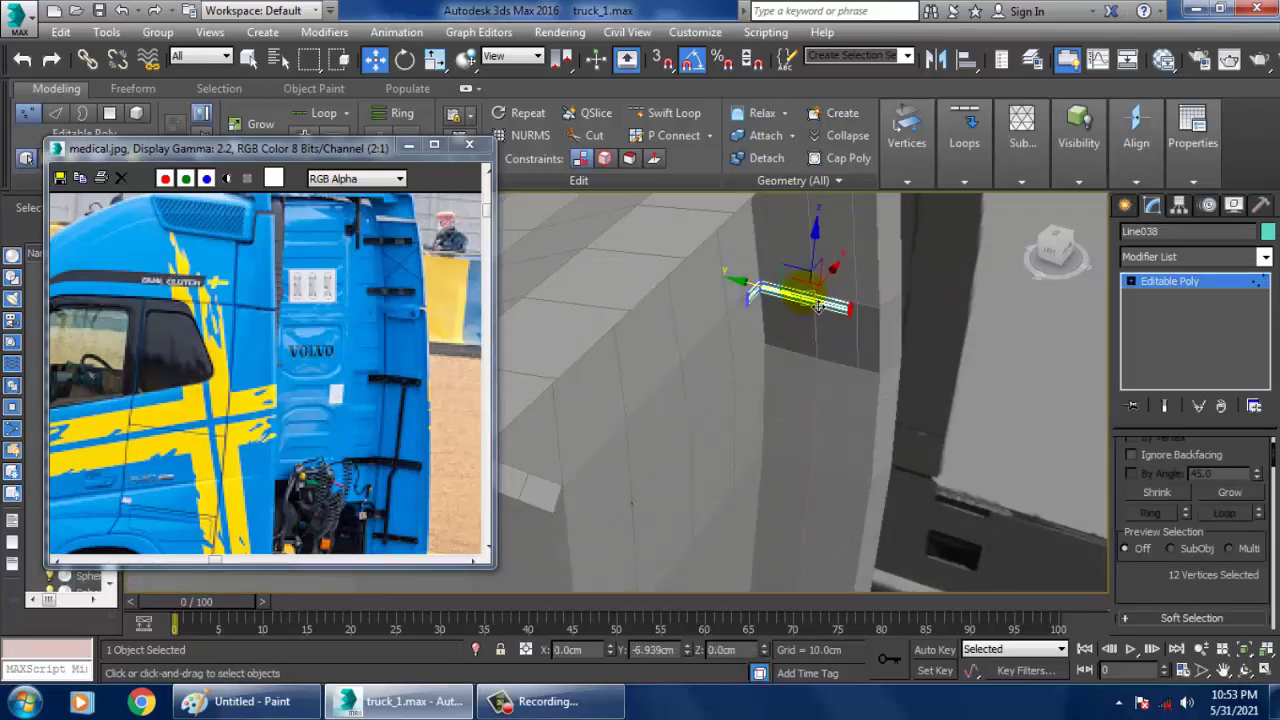
alt+middle_drag(818, 307, 977, 322)
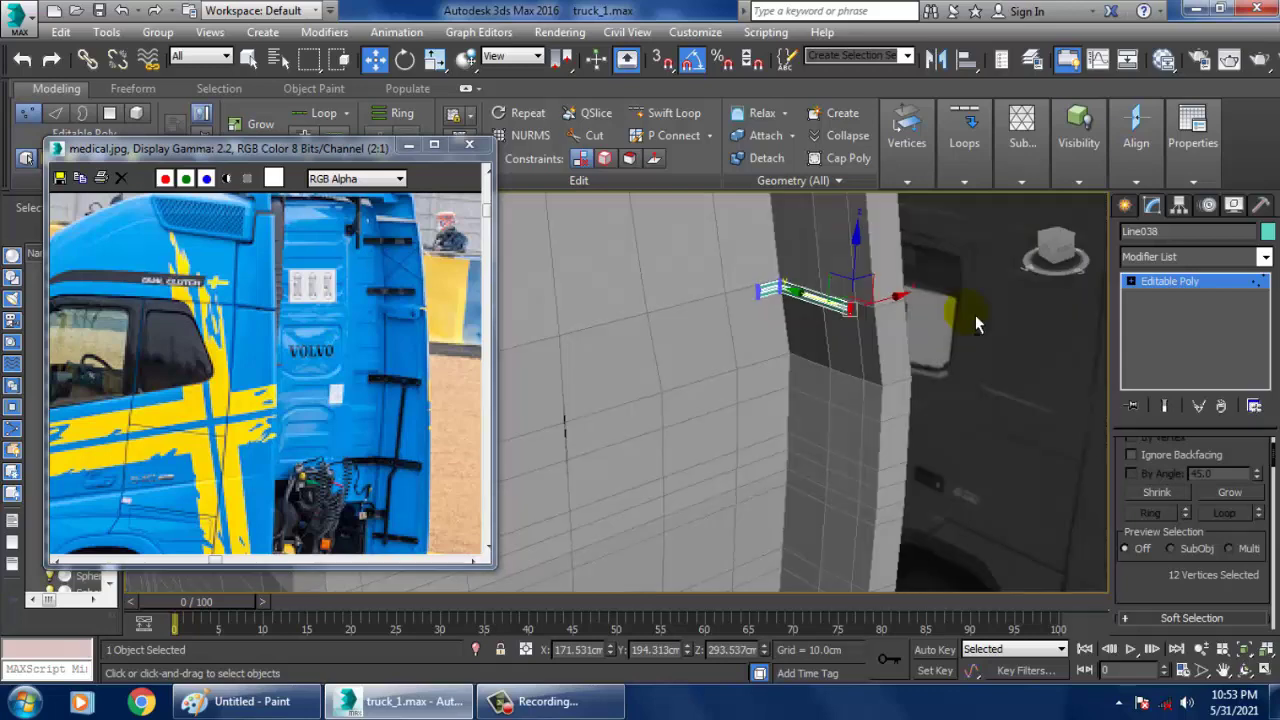
click(1170, 281)
Copy the L-shaped bracket down the side flange to about 273.19 cm in Z.
alt+middle_drag(930, 250, 846, 262)
mouse_move(846, 262)
shift+mouse_down()
mouse_move(830, 340)
mouse_move(857, 332)
mouse_move(850, 345)
shift+mouse_up()
click(648, 432)
key(z)
scroll(731, 383, down, 3)
mouse_move(731, 383)
alt+middle_down()
mouse_move(640, 380)
mouse_move(711, 400)
alt+middle_up()
key(1)
key(1)
click(583, 318)
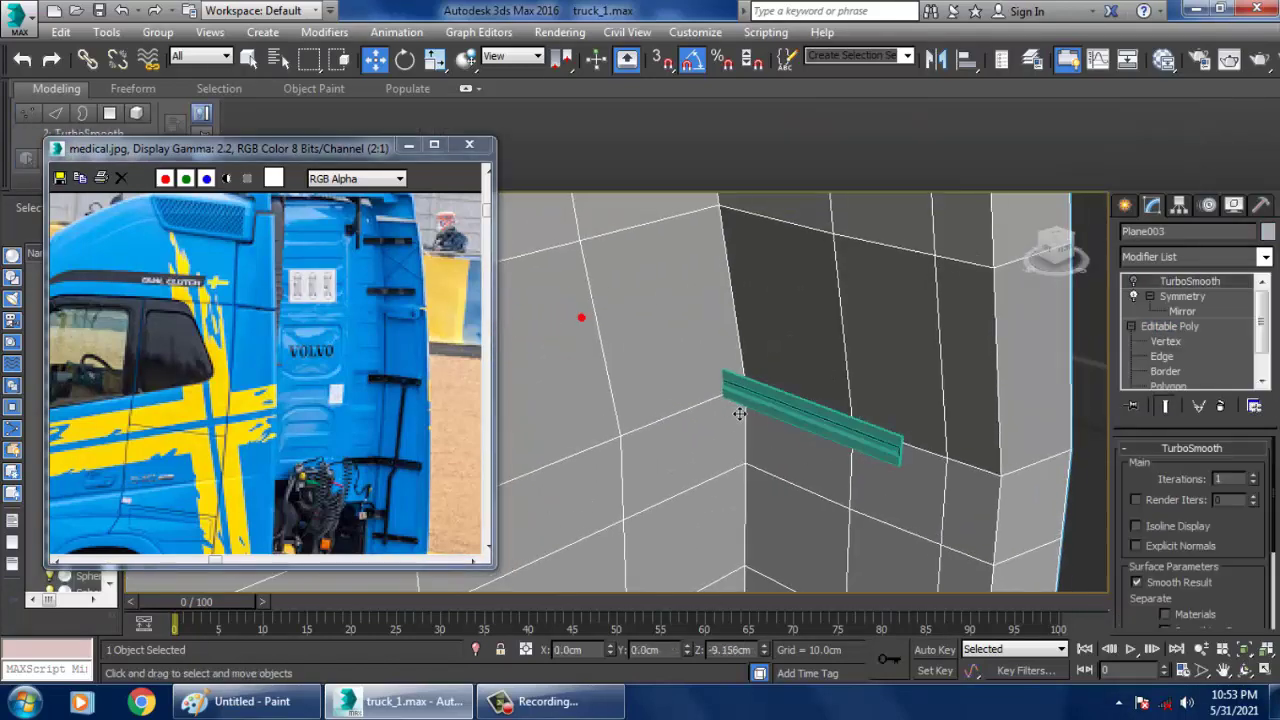
click(785, 399)
Move the lower bracket's wall-side vertices out of the rear wall to about 207.88 cm in Y.
key(1)
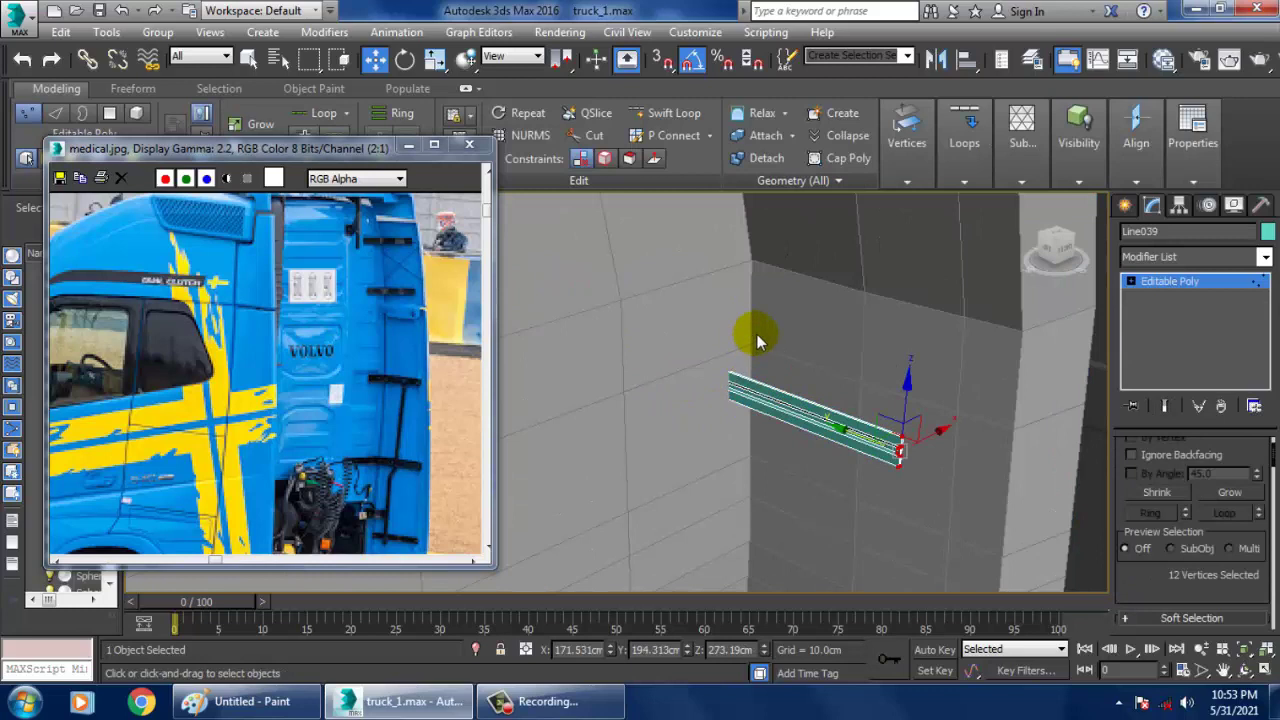
key(F3)
drag(764, 325, 612, 450)
key(F3)
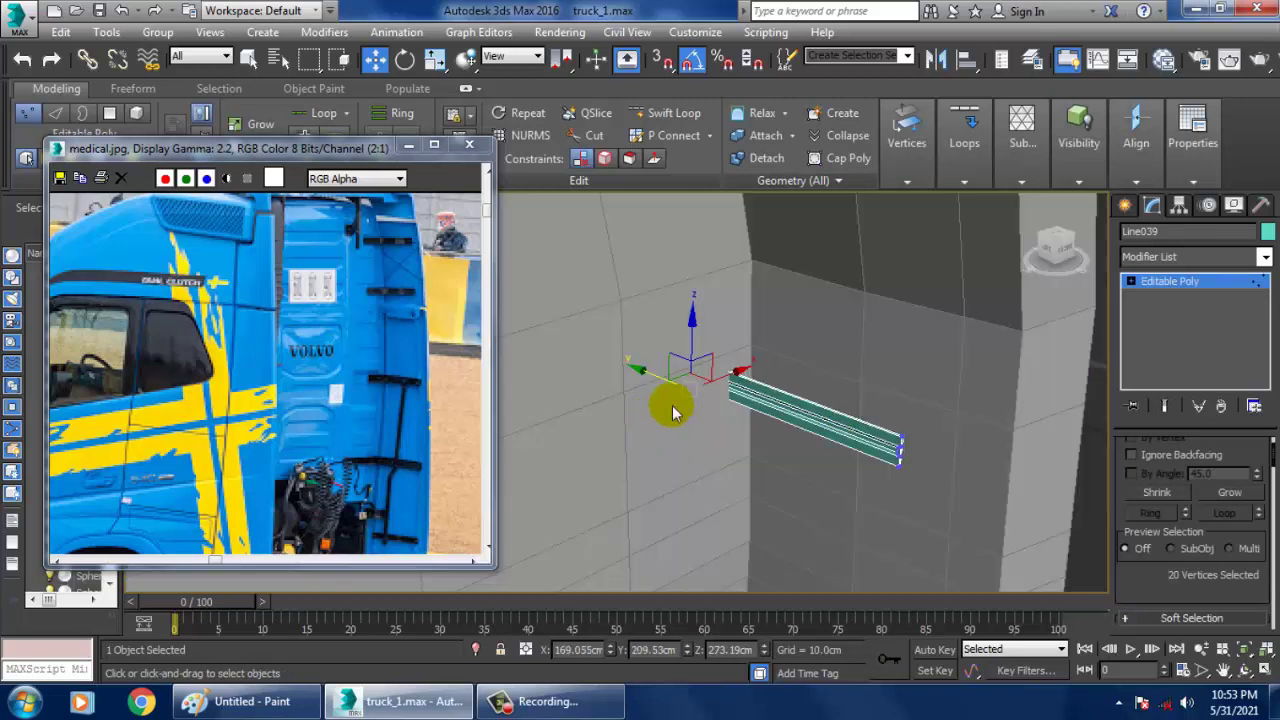
mouse_move(672, 412)
shift+mouse_down()
mouse_move(652, 372)
mouse_move(688, 398)
shift+mouse_up()
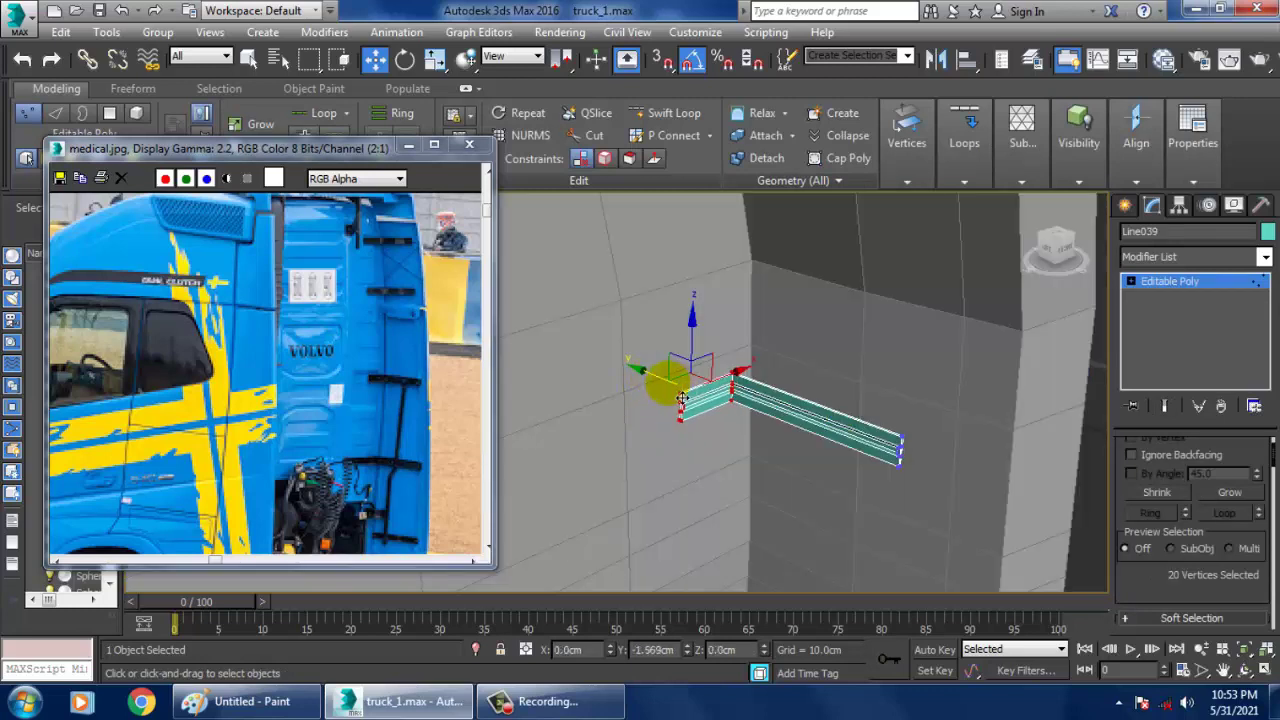
alt+middle_drag(803, 432, 741, 446)
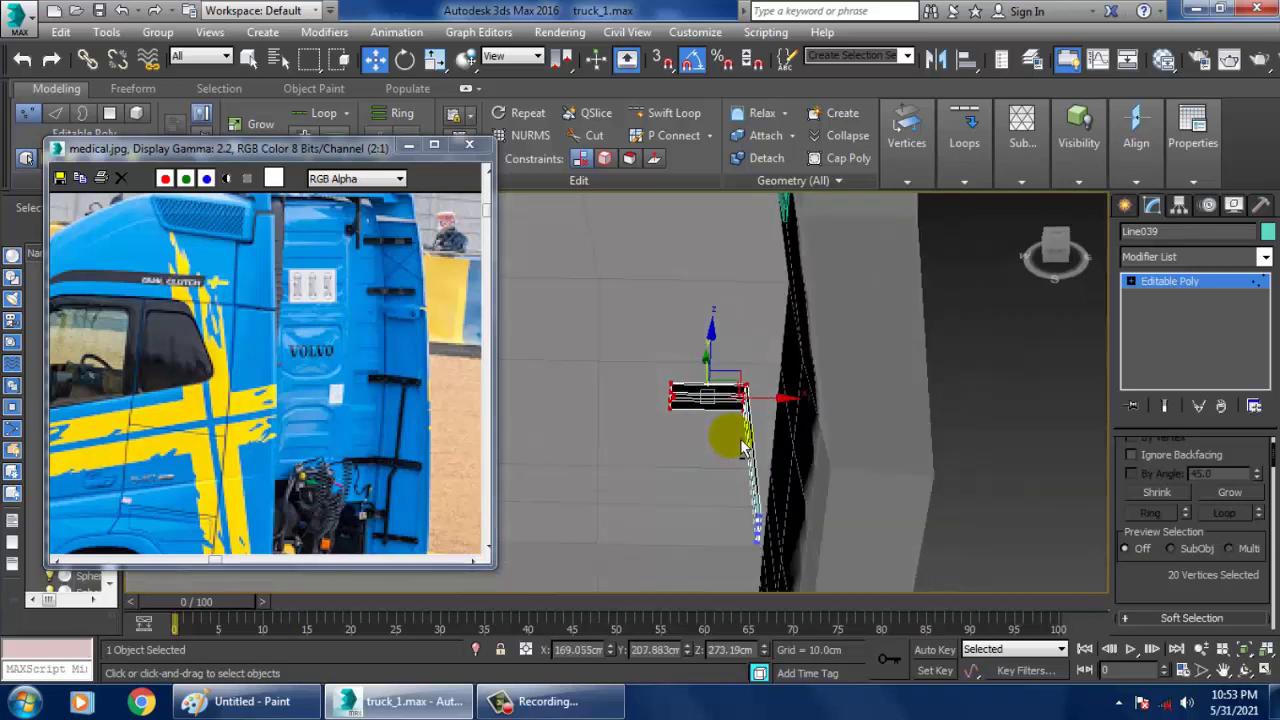
alt+middle_drag(783, 396, 800, 392)
Shift the lower L-shaped bracket about 2.13 cm in X and lengthen its wall-side arm by moving the end vertices to about 167.22 cm in X.
click(1191, 283)
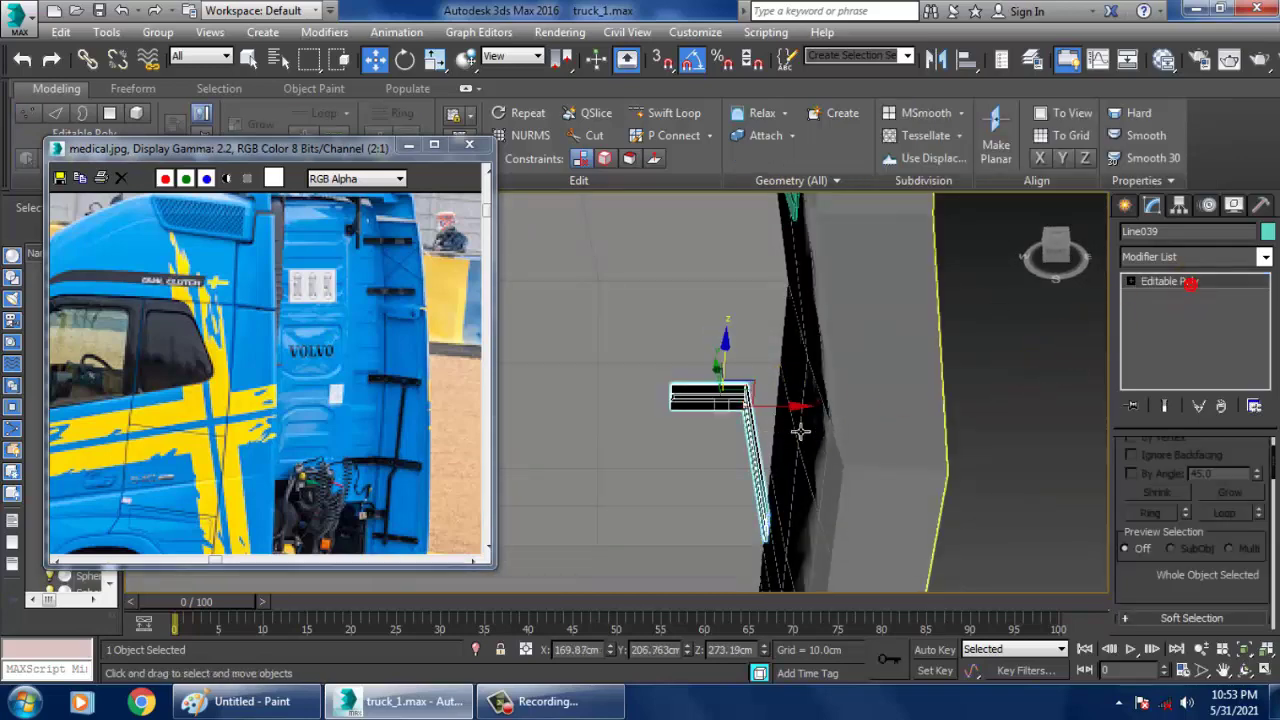
drag(790, 424, 826, 414)
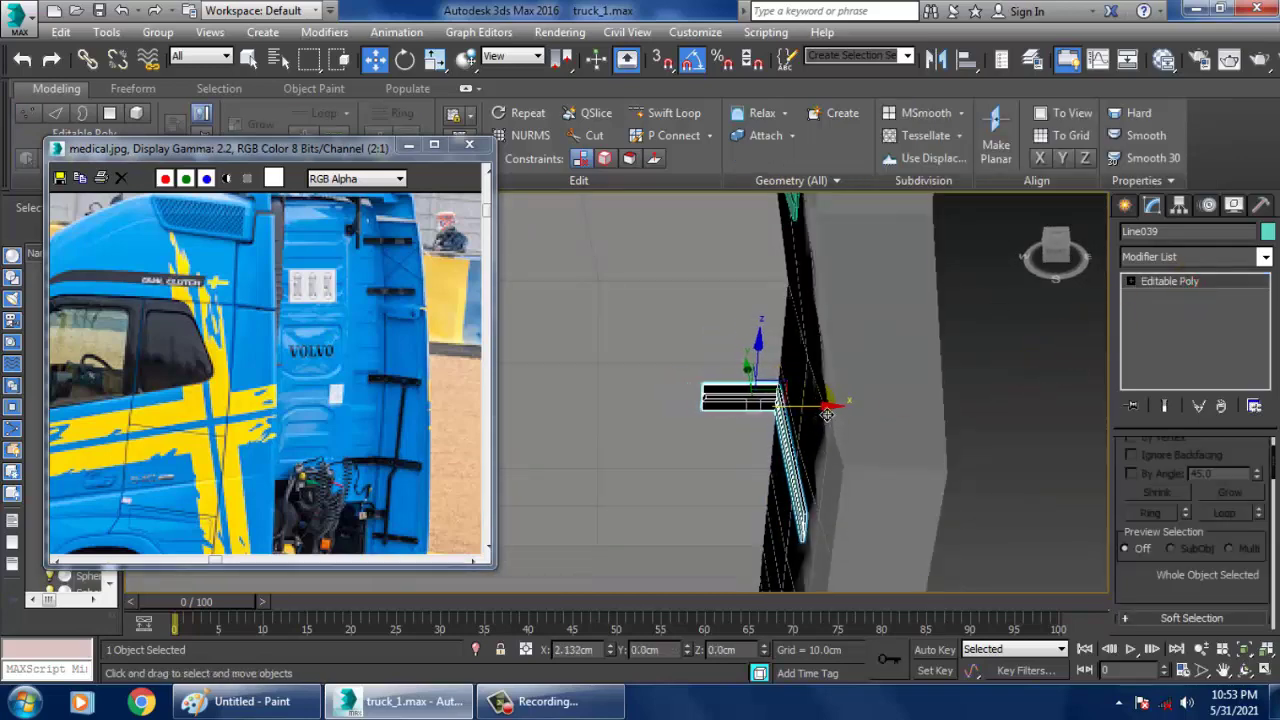
alt+middle_drag(803, 414, 763, 400)
key(1)
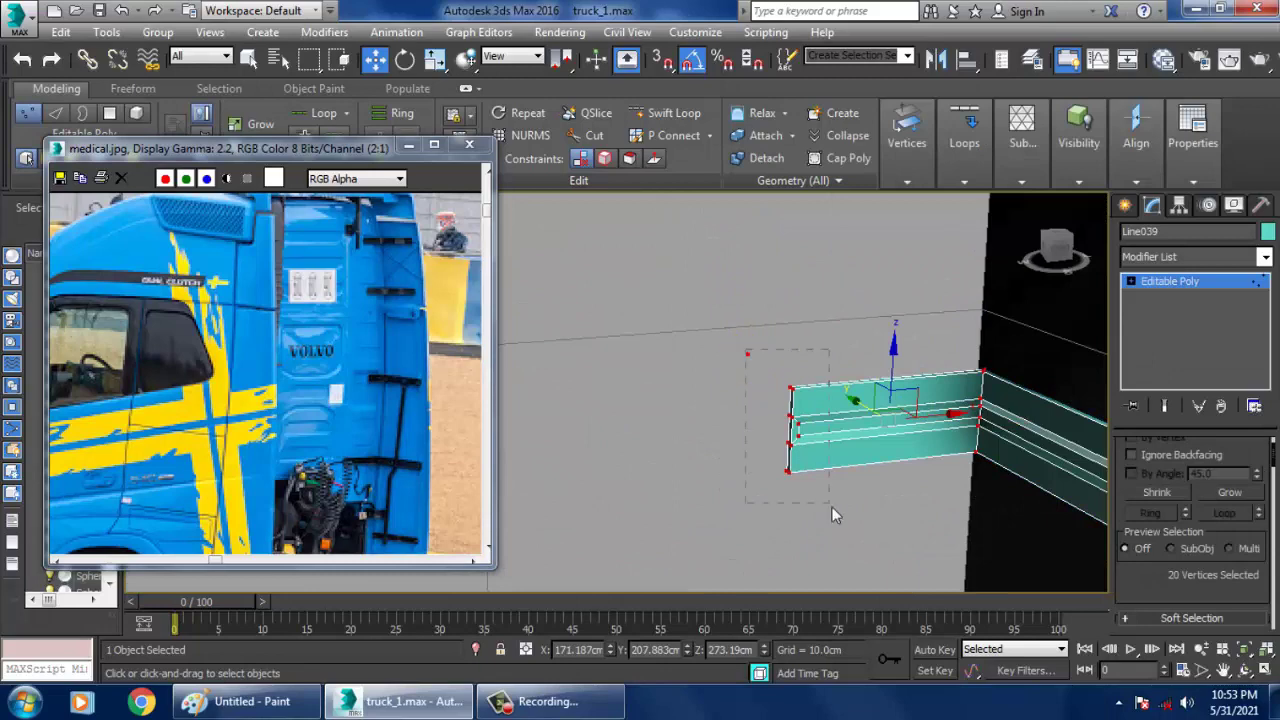
scroll(797, 446, down, 5)
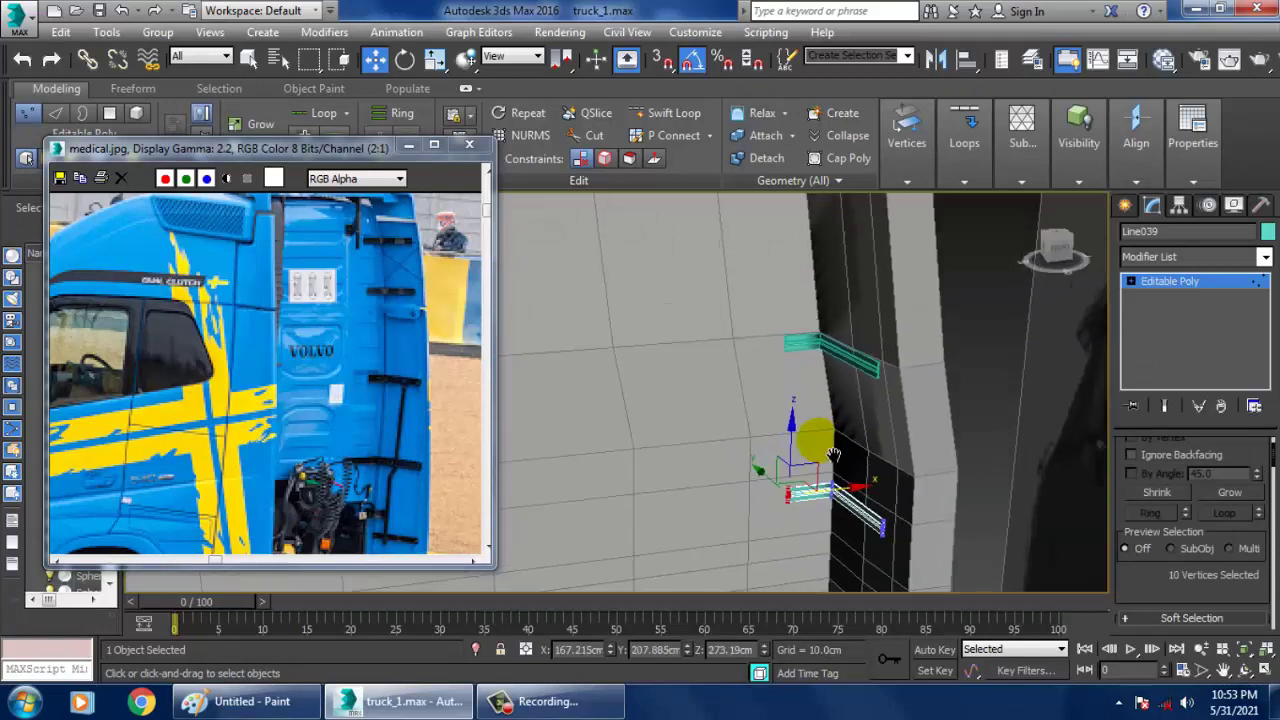
middle_drag(814, 449, 817, 534)
click(1176, 286)
Lengthen the upper bracket's wall-side arm by moving its end vertices slightly along the rear wall in X.
click(792, 429)
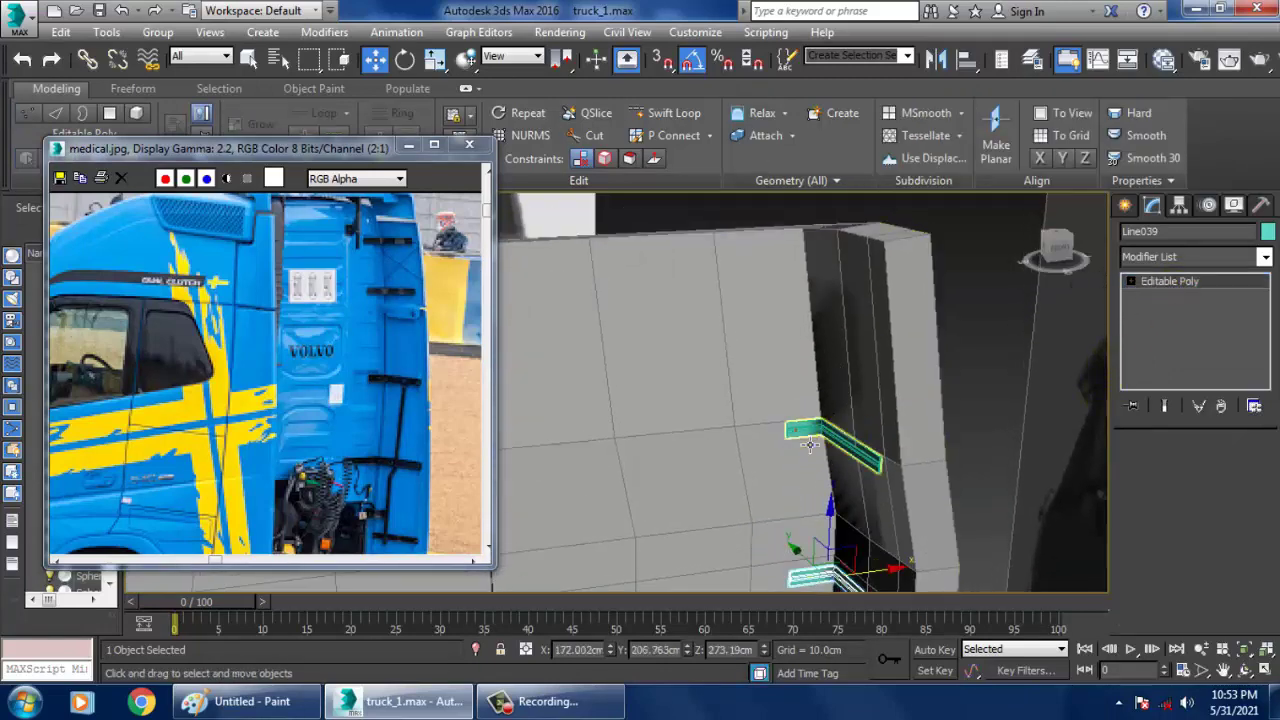
key(1)
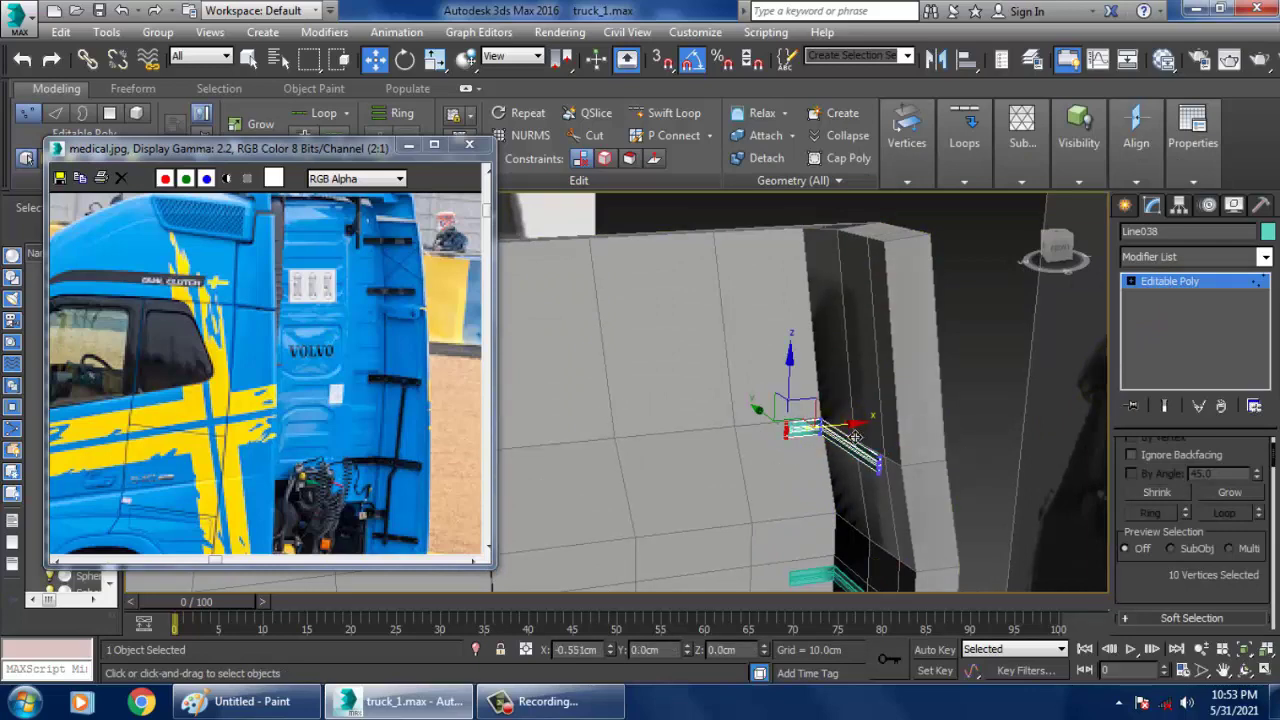
click(1163, 288)
Copy the lower L-shaped bracket further down the side flange to about 245.59 cm in Z.
scroll(903, 454, down, 3)
alt+middle_drag(903, 454, 781, 305)
click(803, 346)
click(803, 346)
key(z)
scroll(779, 352, down, 6)
scroll(768, 301, down, 4)
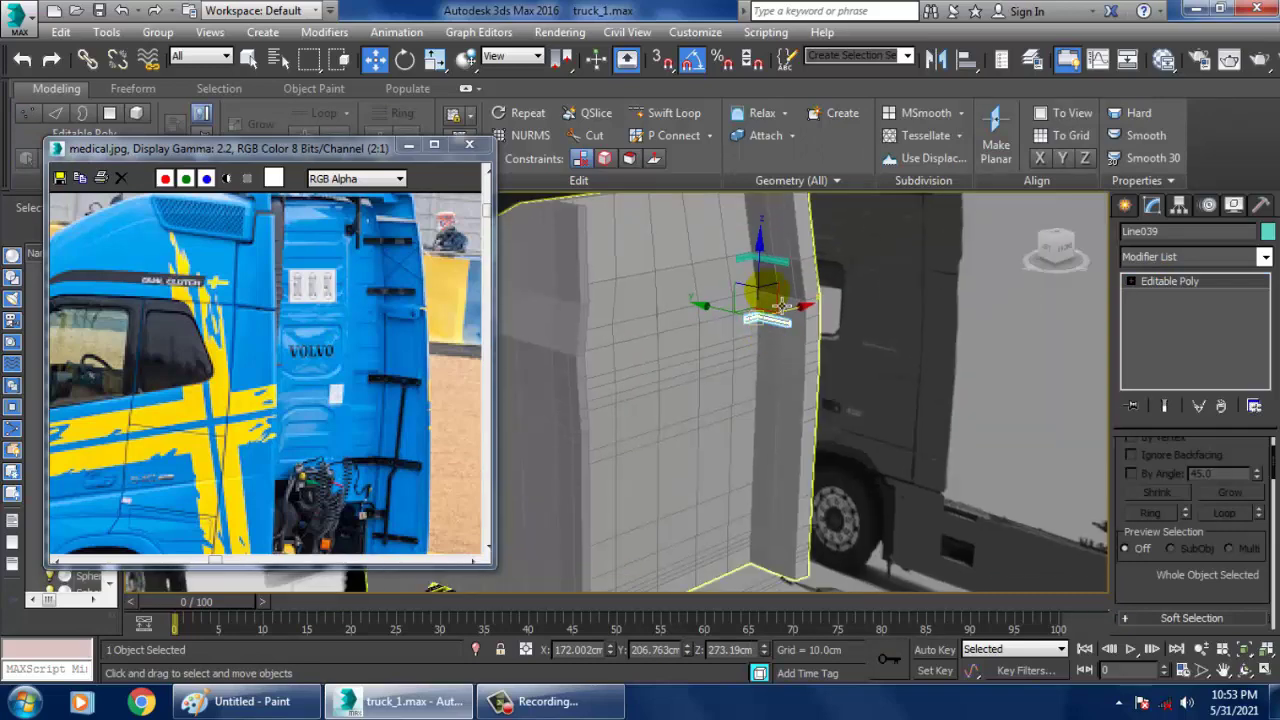
shift+drag(775, 290, 806, 384)
click(632, 429)
Fit the new bracket copy against the flange by shifting it to about 171.87 cm in X.
key(z)
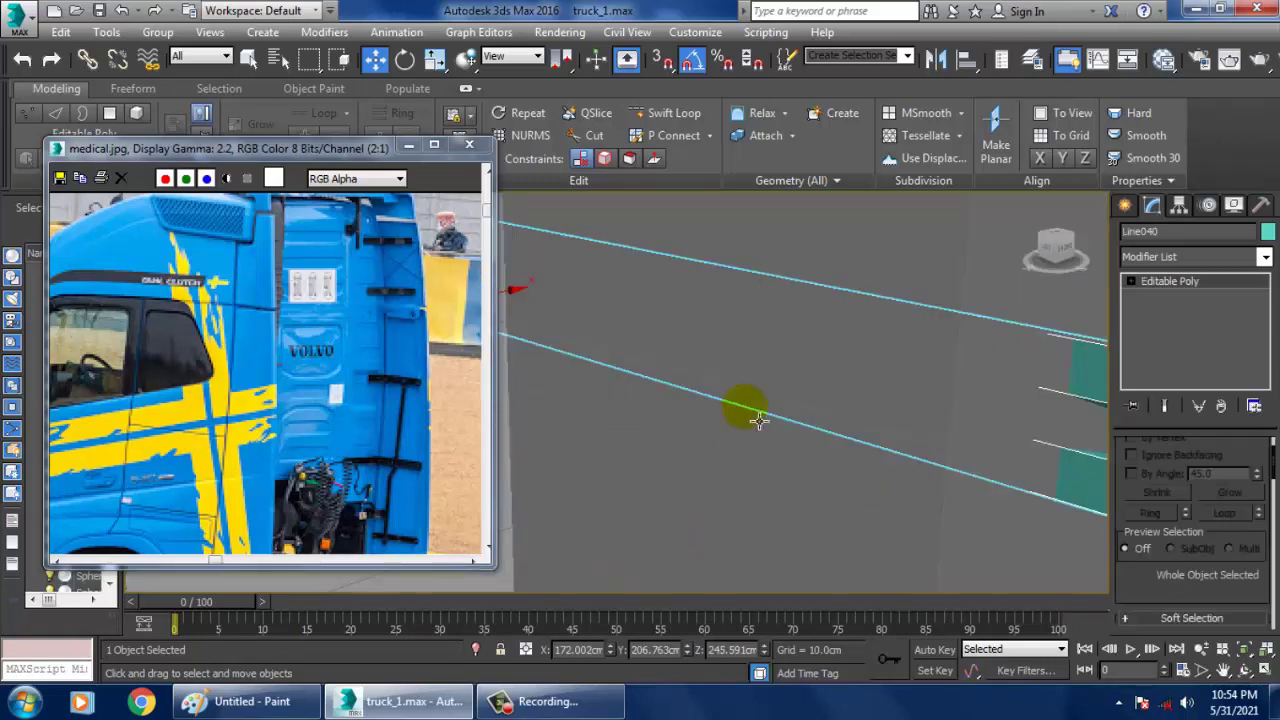
scroll(760, 417, down, 3)
alt+middle_drag(760, 417, 753, 442)
drag(735, 333, 732, 337)
middle_drag(732, 337, 742, 375)
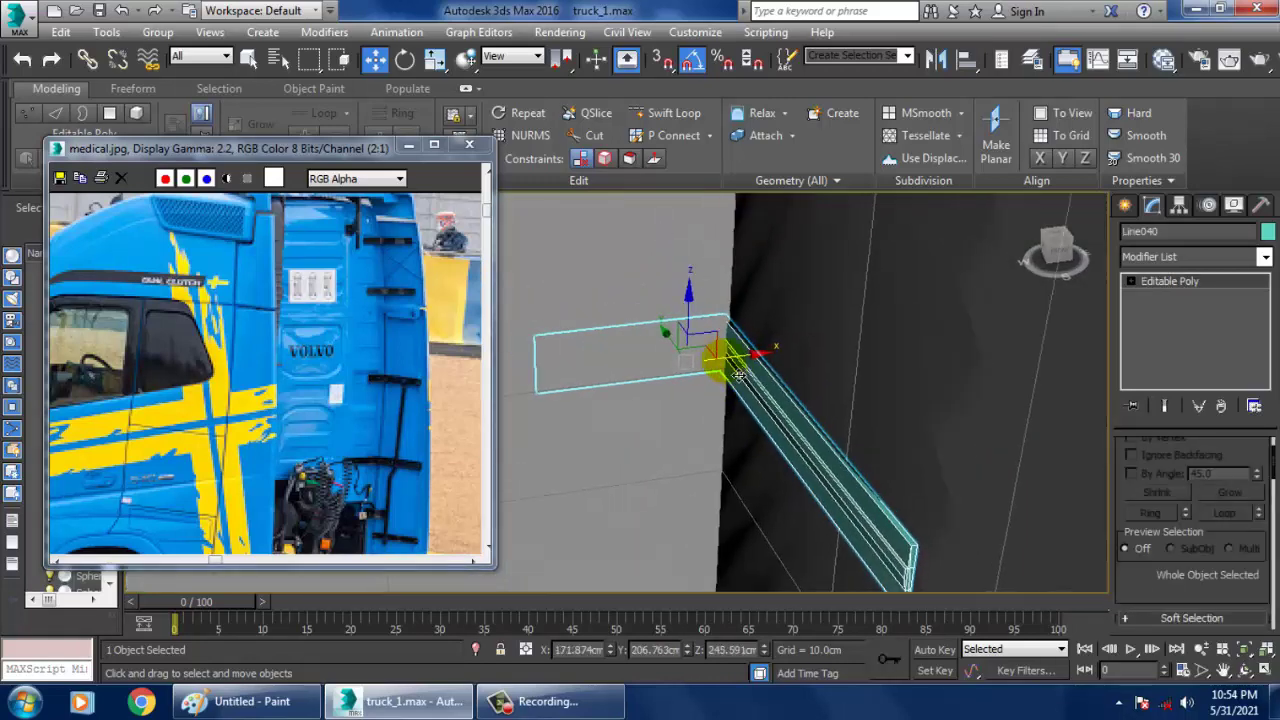
Move the new bracket's wall-side vertices out of the rear wall to about 207.28 cm in Y.
key(1)
alt+middle_drag(555, 322, 590, 345)
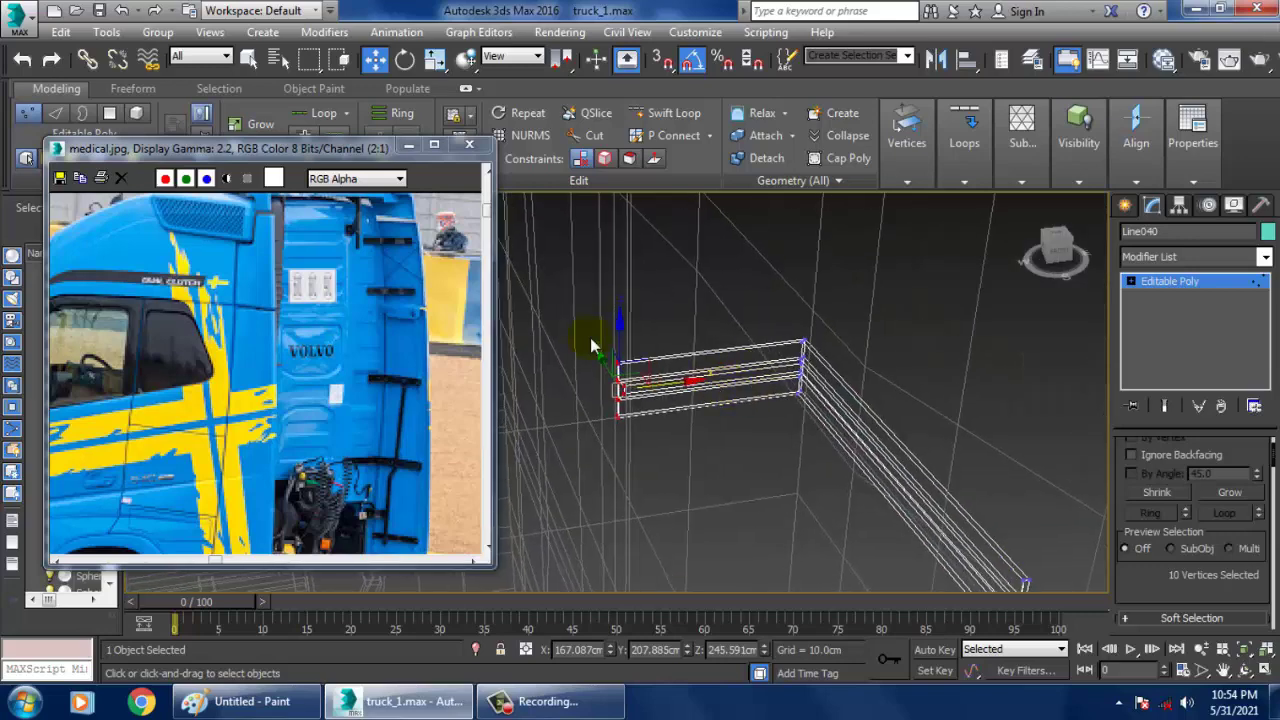
alt+middle_drag(856, 460, 680, 392)
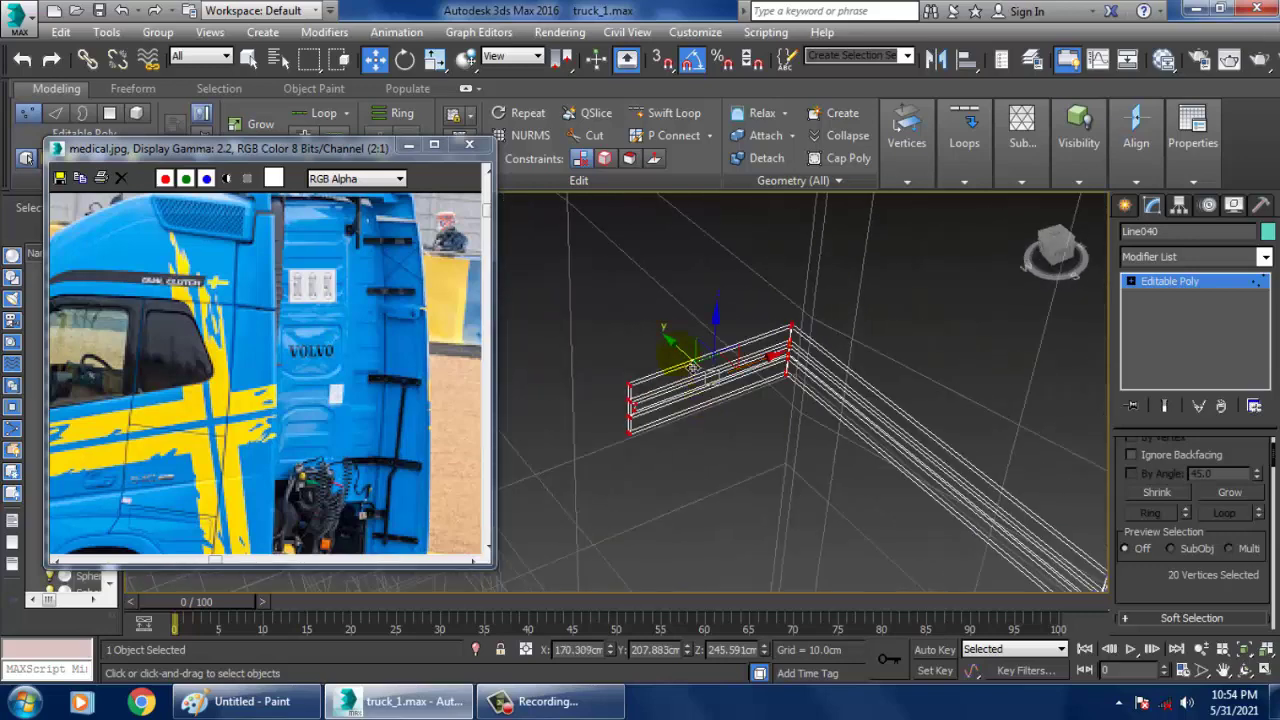
mouse_move(692, 368)
mouse_down()
mouse_move(720, 377)
mouse_move(707, 380)
mouse_up()
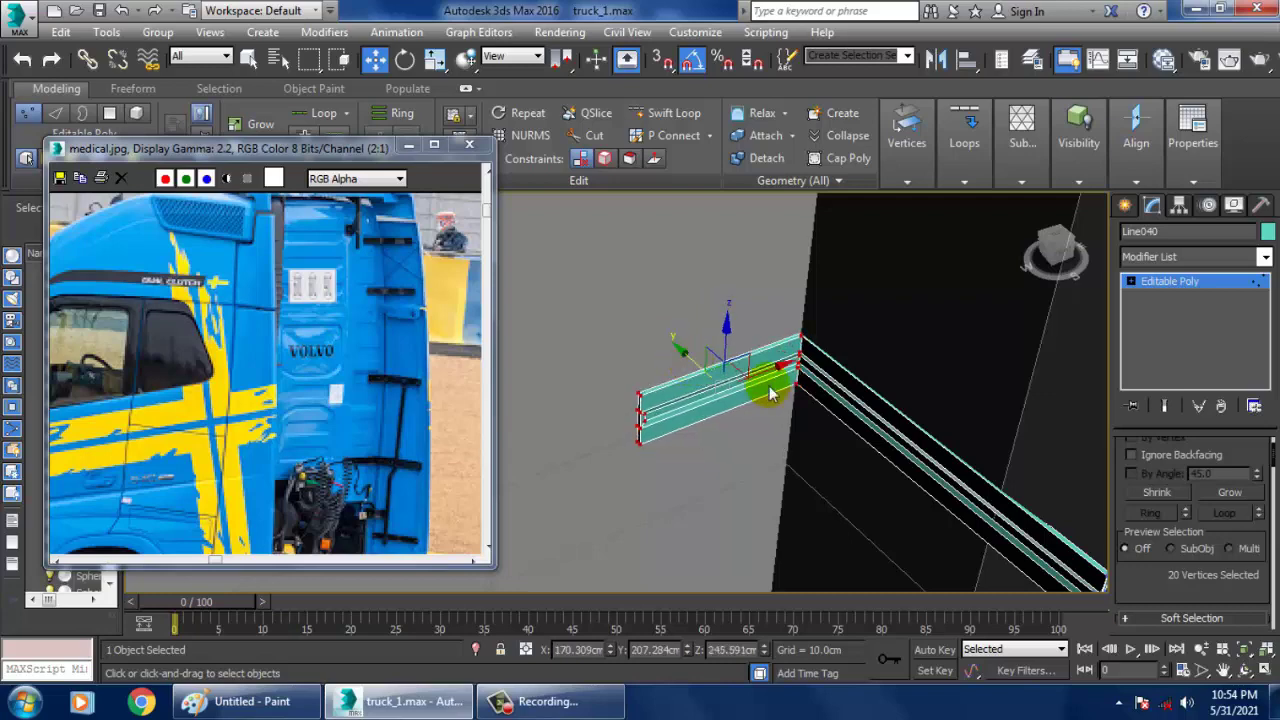
scroll(769, 386, down, 4)
alt+middle_drag(857, 381, 880, 410)
scroll(846, 389, down, 5)
click(1192, 282)
Mirror the rear fender and its mud flap in X as a copy and move it about 72.44 cm to the chassis's opposite side.
alt+middle_drag(1005, 414, 928, 368)
click(790, 443)
alt+middle_drag(790, 443, 820, 512)
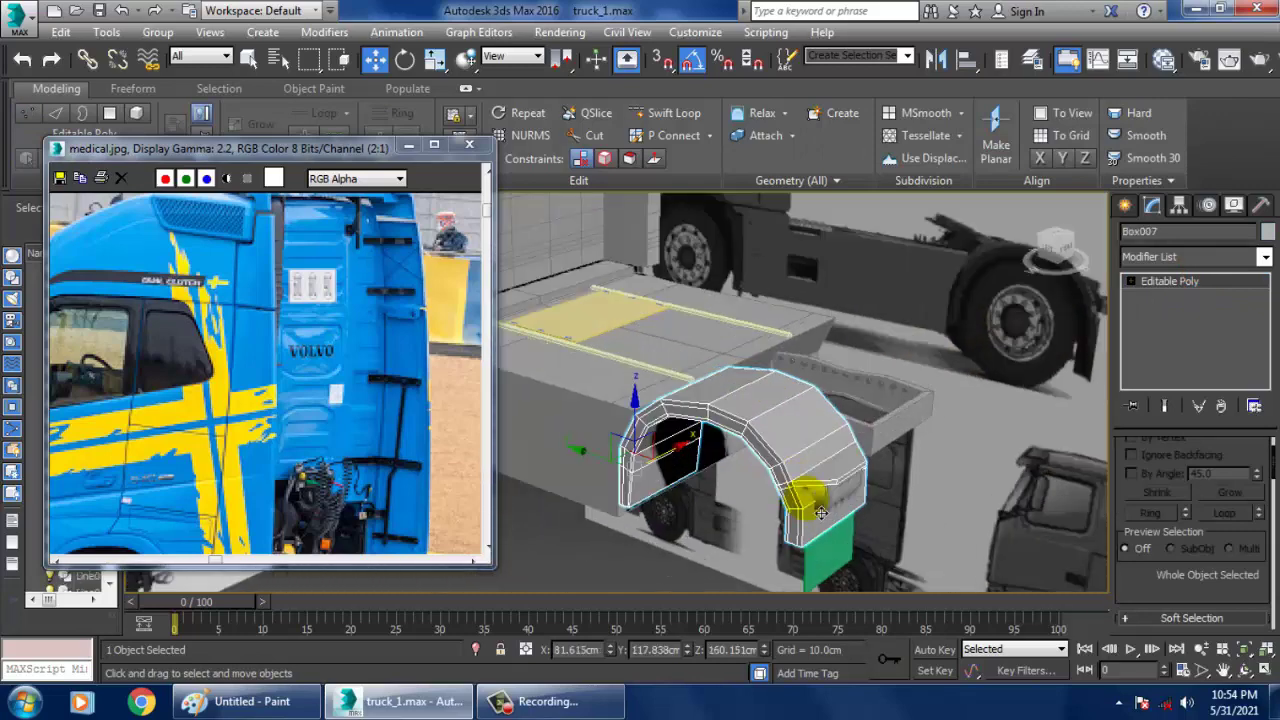
ctrl+click(840, 578)
alt+middle_drag(840, 578, 810, 514)
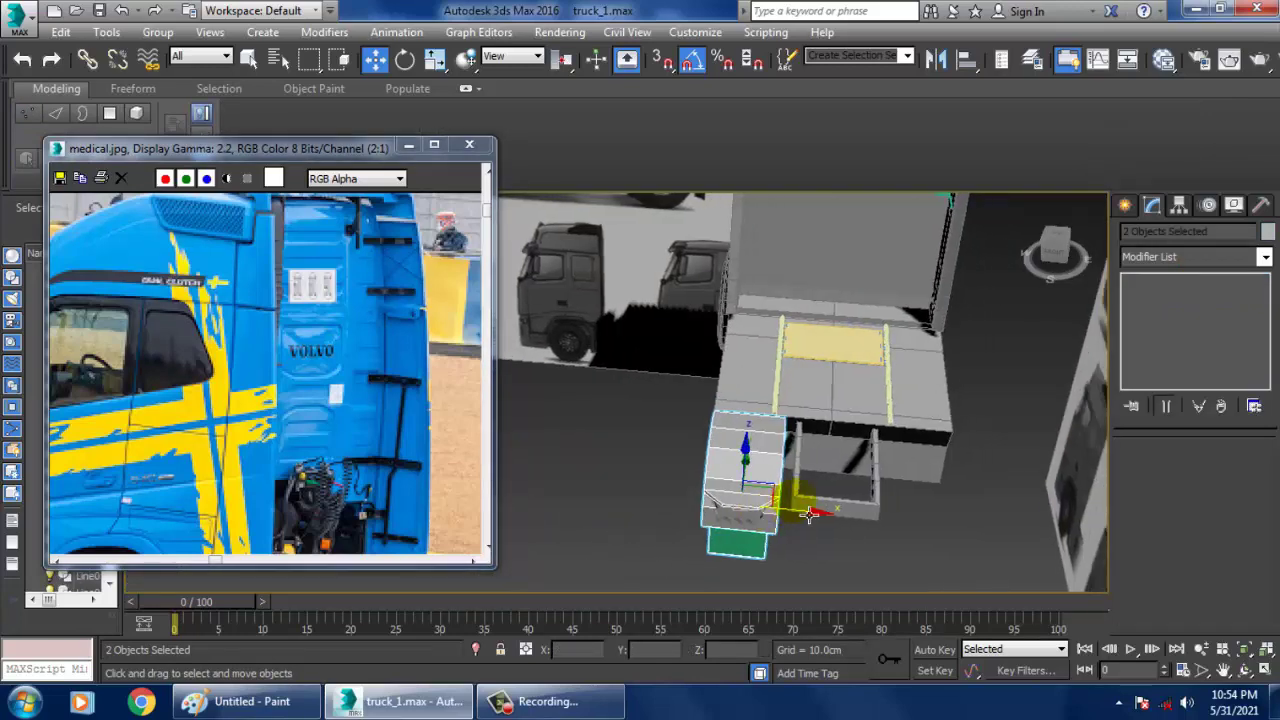
click(950, 66)
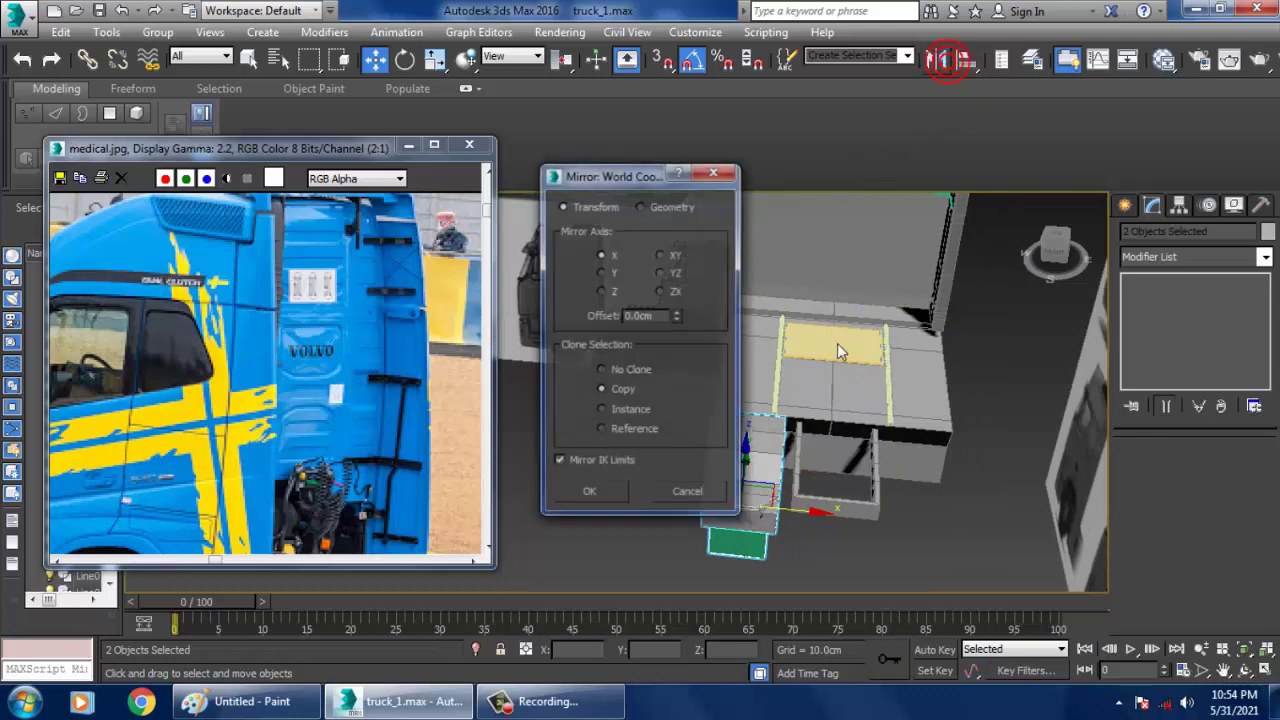
click(592, 494)
drag(809, 525, 981, 559)
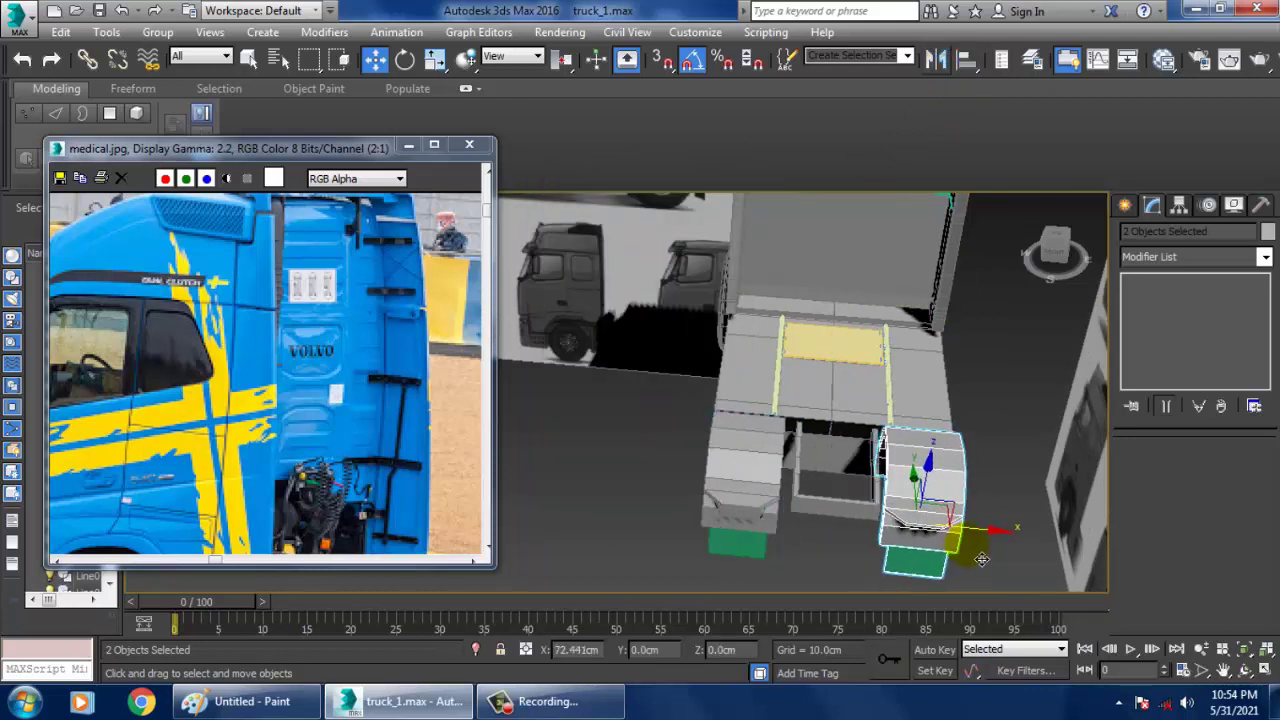
Mirror the front wheel together with its twelve hub bolts as a copy.
alt+middle_drag(981, 559, 857, 390)
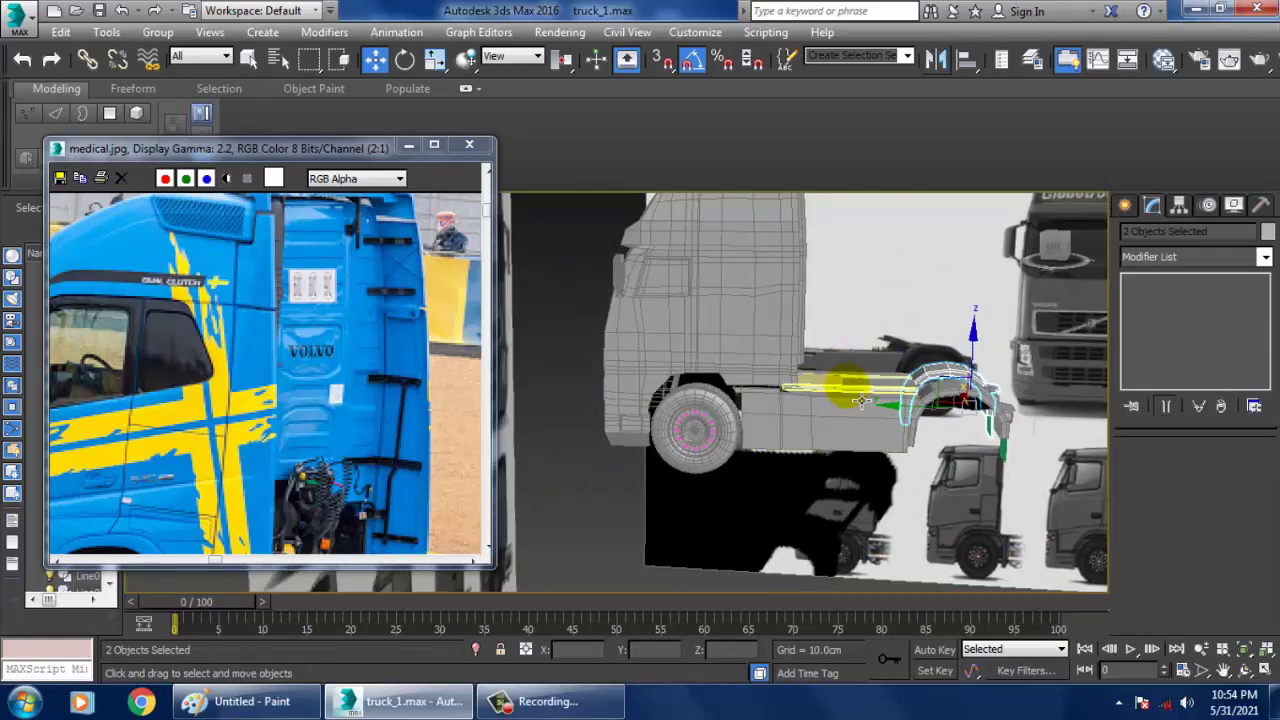
scroll(357, 418, down, 1)
alt+middle_drag(886, 234, 818, 470)
scroll(818, 470, up, 8)
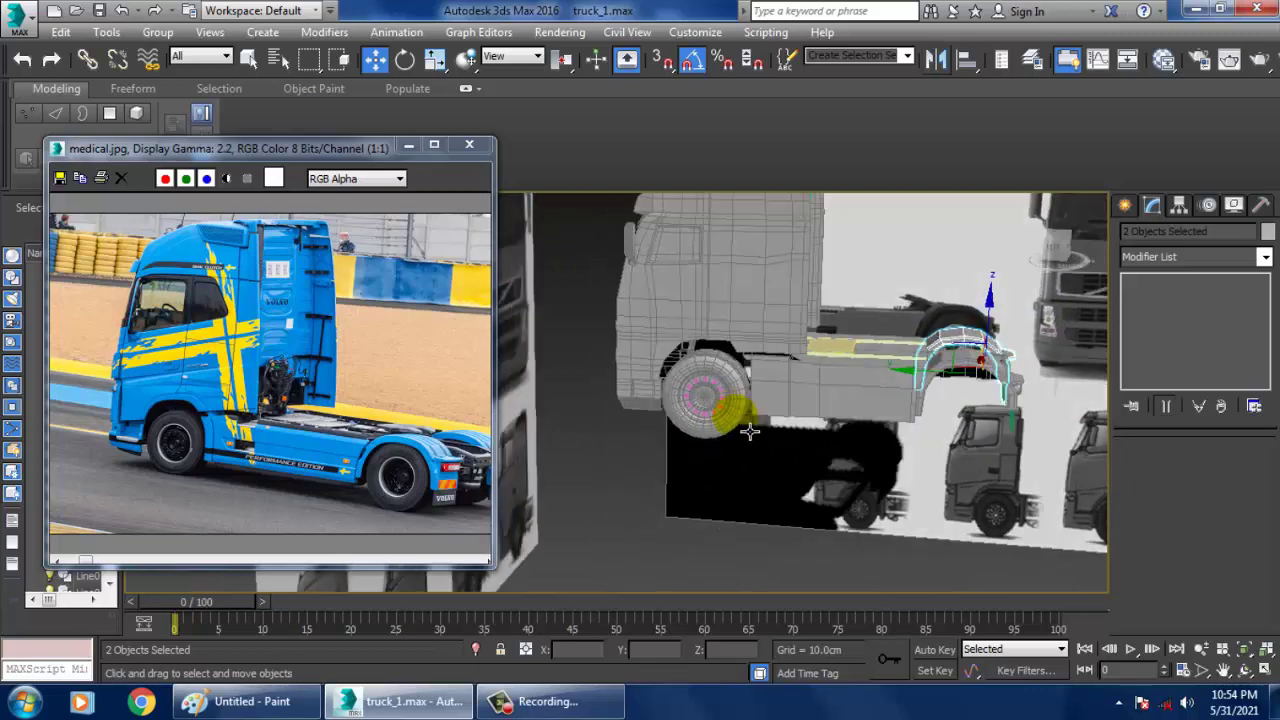
click(691, 327)
scroll(691, 327, up, 5)
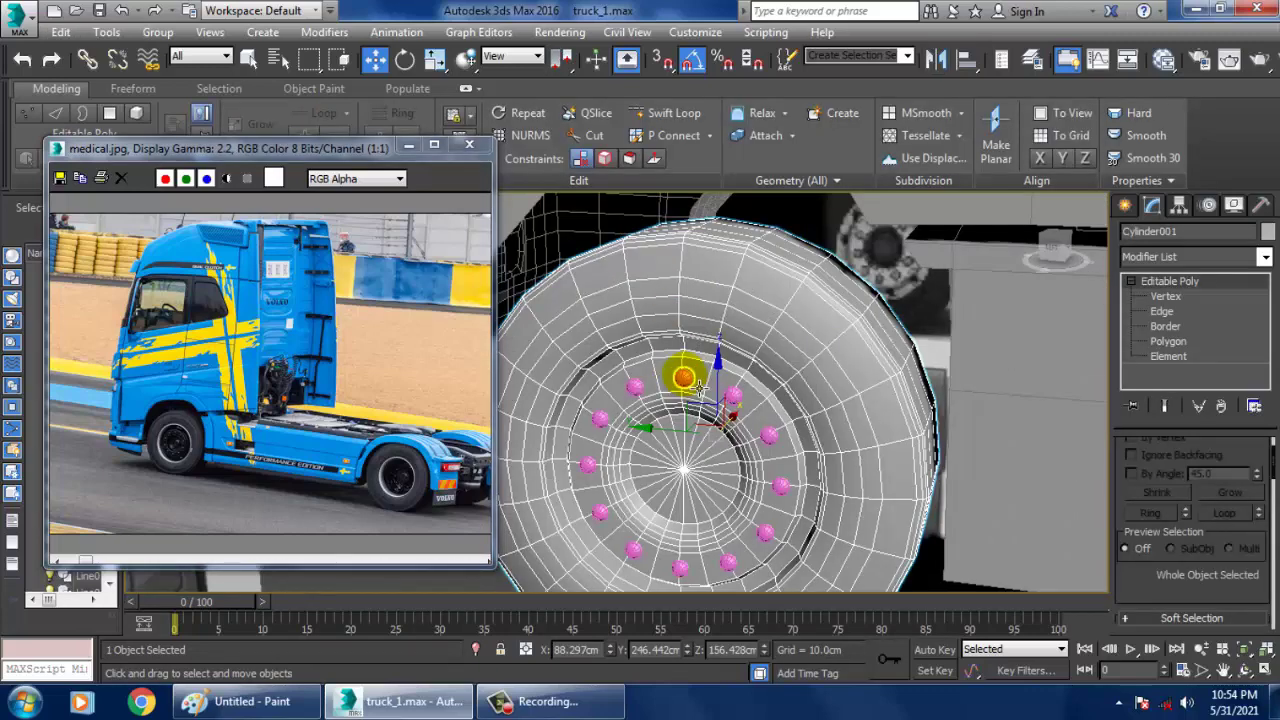
ctrl+click(690, 380)
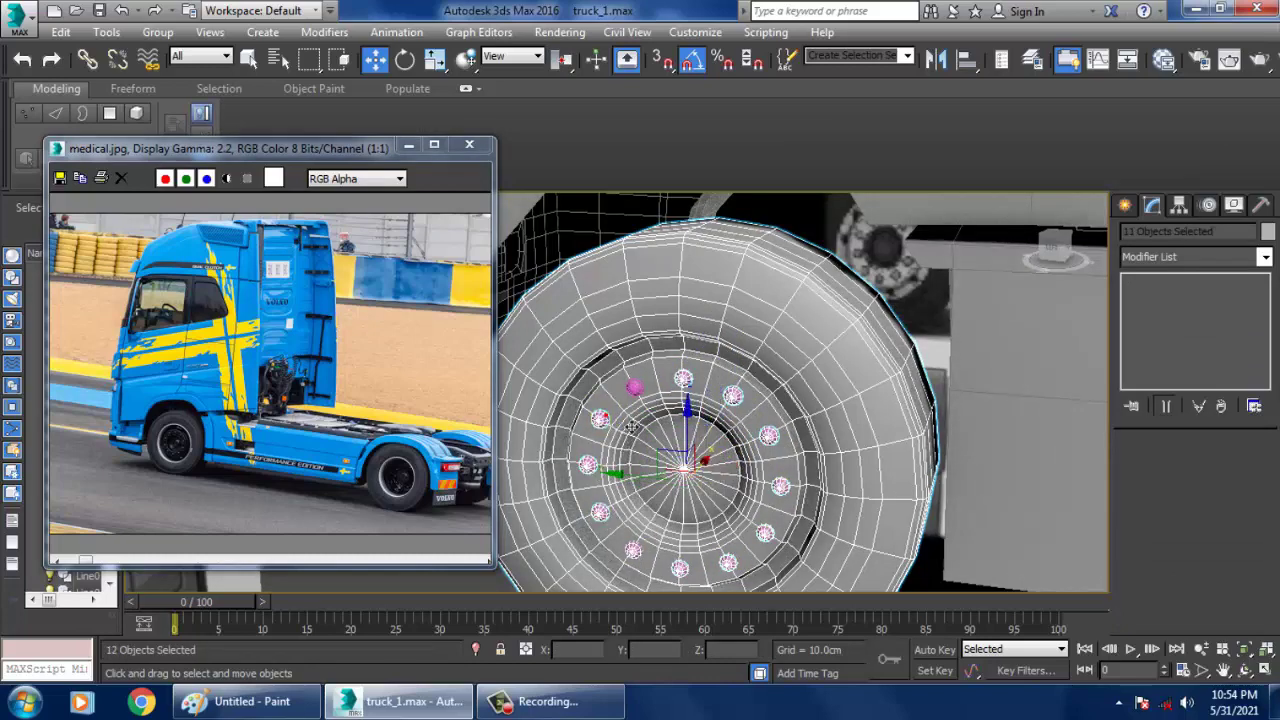
scroll(649, 406, down, 5)
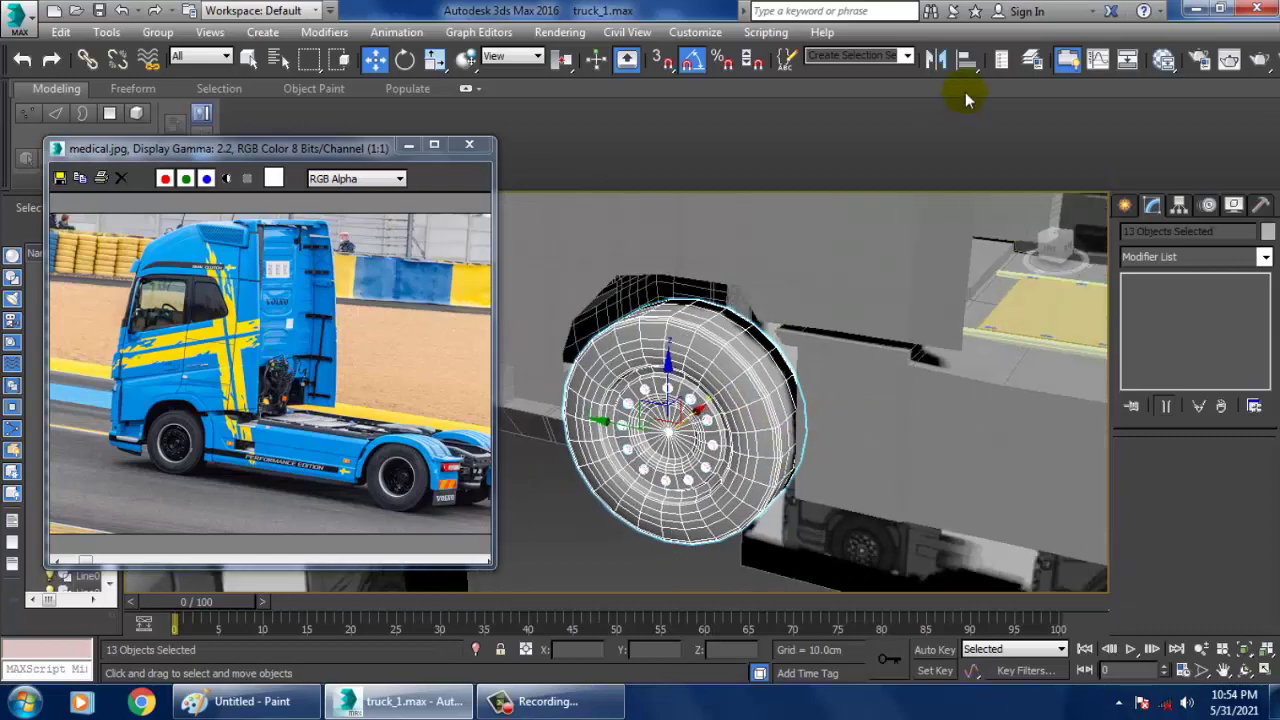
click(607, 494)
In the top view, move the mirrored wheel and bolts about 113.05 cm in X to the cab's opposite side.
alt+middle_drag(660, 470, 690, 460)
key(alt+w)
right_click(569, 374)
key(alt+w)
scroll(606, 363, down, 5)
middle_drag(606, 363, 787, 378)
drag(788, 378, 927, 384)
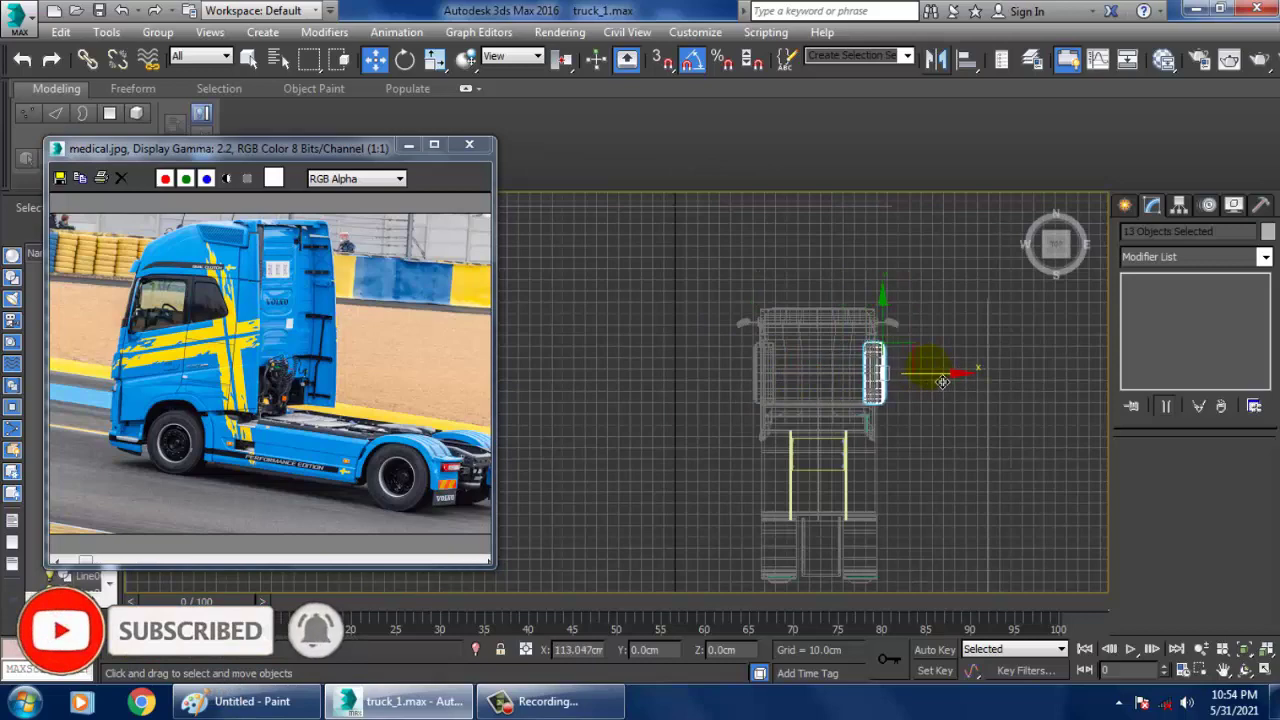
drag(943, 382, 943, 380)
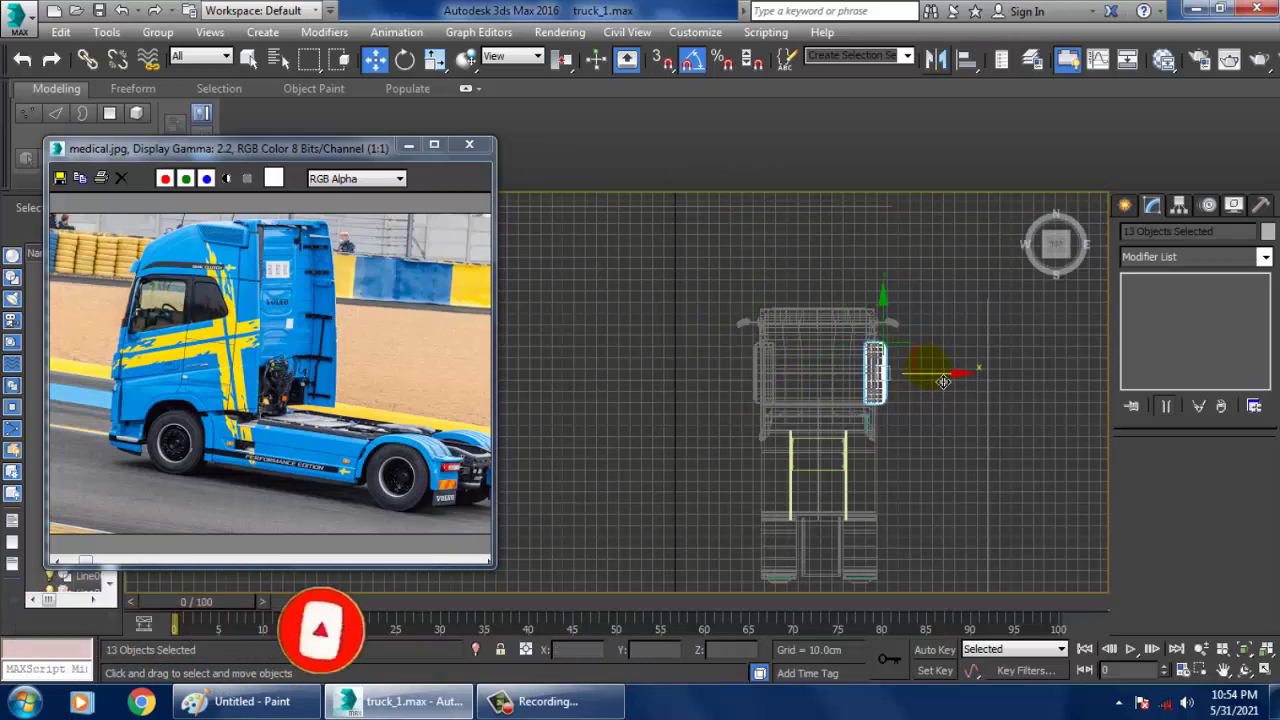
Examine the mirrored front wheel's placement relative to the cab and chassis in the perspective view.
key(alt+w)
right_click(940, 440)
key(alt+w)
alt+middle_drag(894, 423, 765, 422)
scroll(785, 426, down, 3)
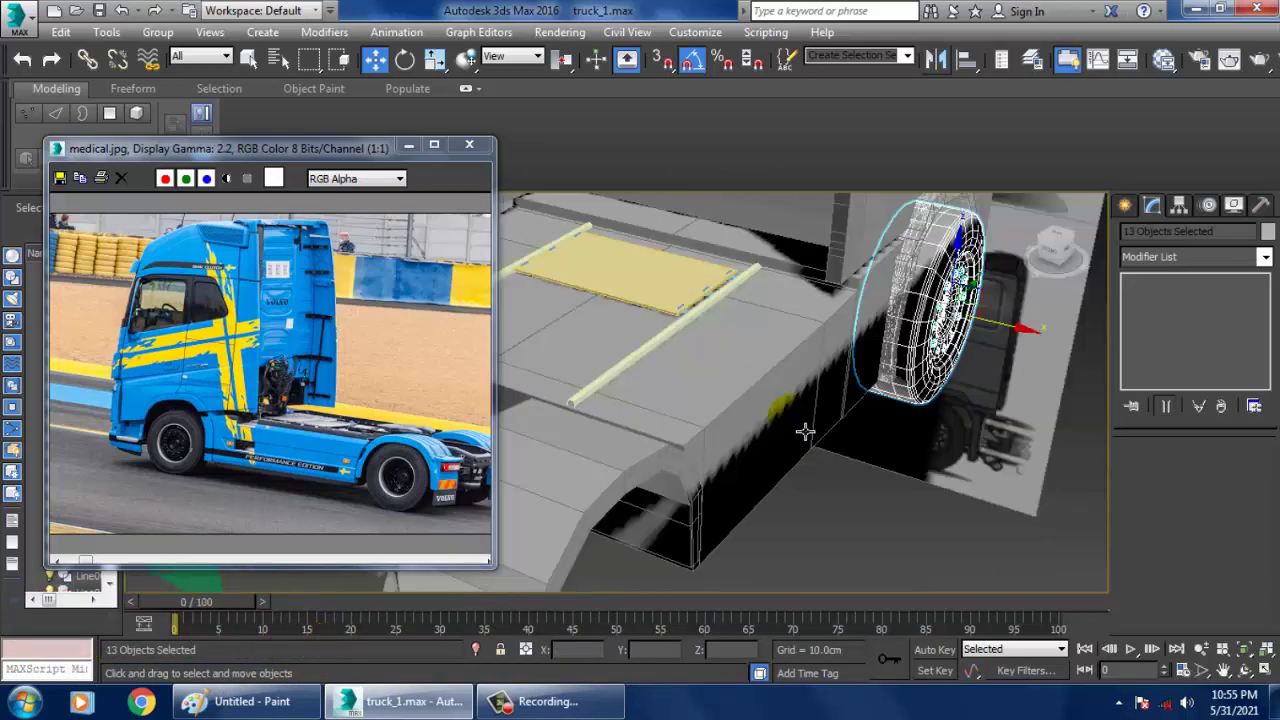
alt+middle_drag(1015, 340, 848, 418)
scroll(830, 478, up, 3)
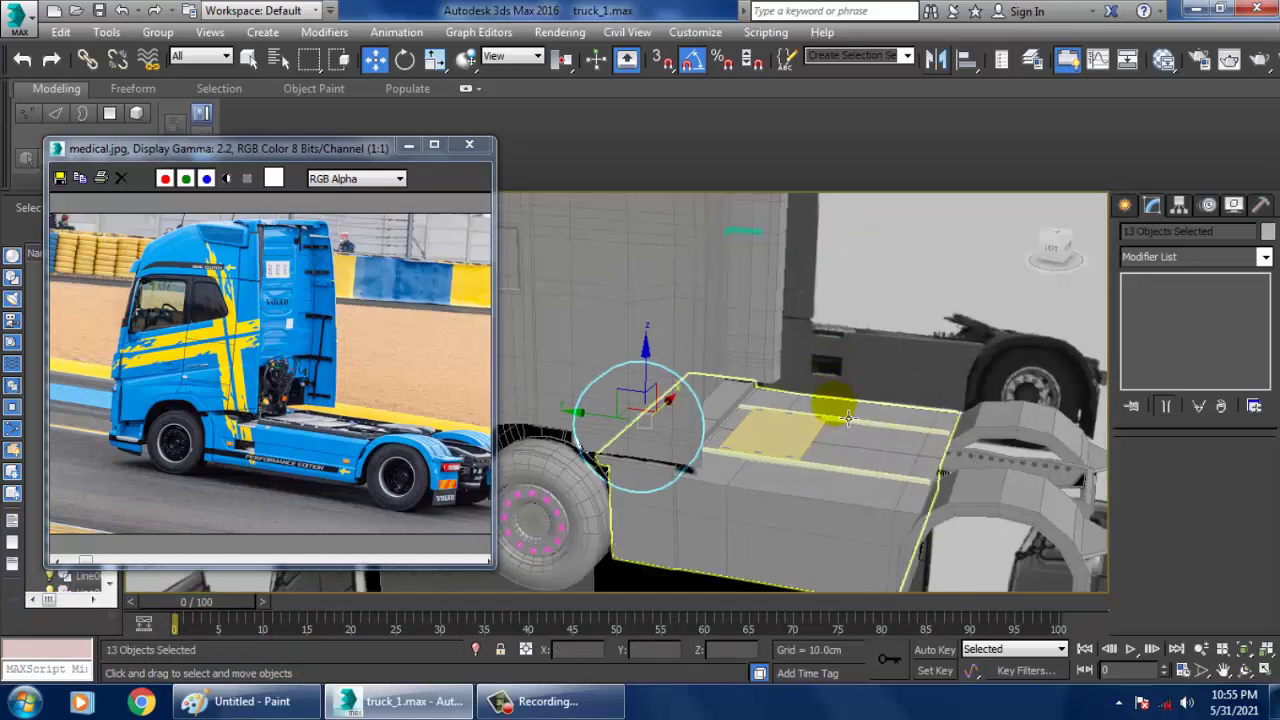
scroll(860, 397, down, 5)
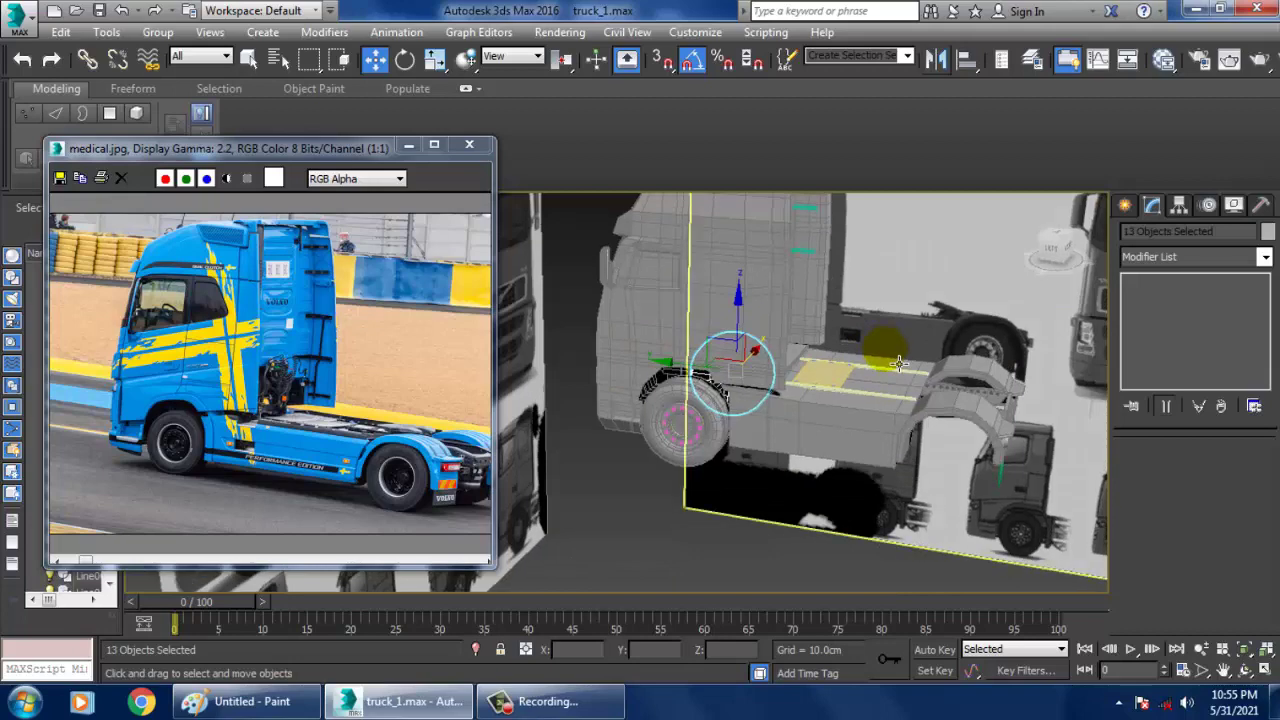
Enlarge the viewport by minimizing the reference photo and collapsing the ribbon, and clear the selection.
click(409, 146)
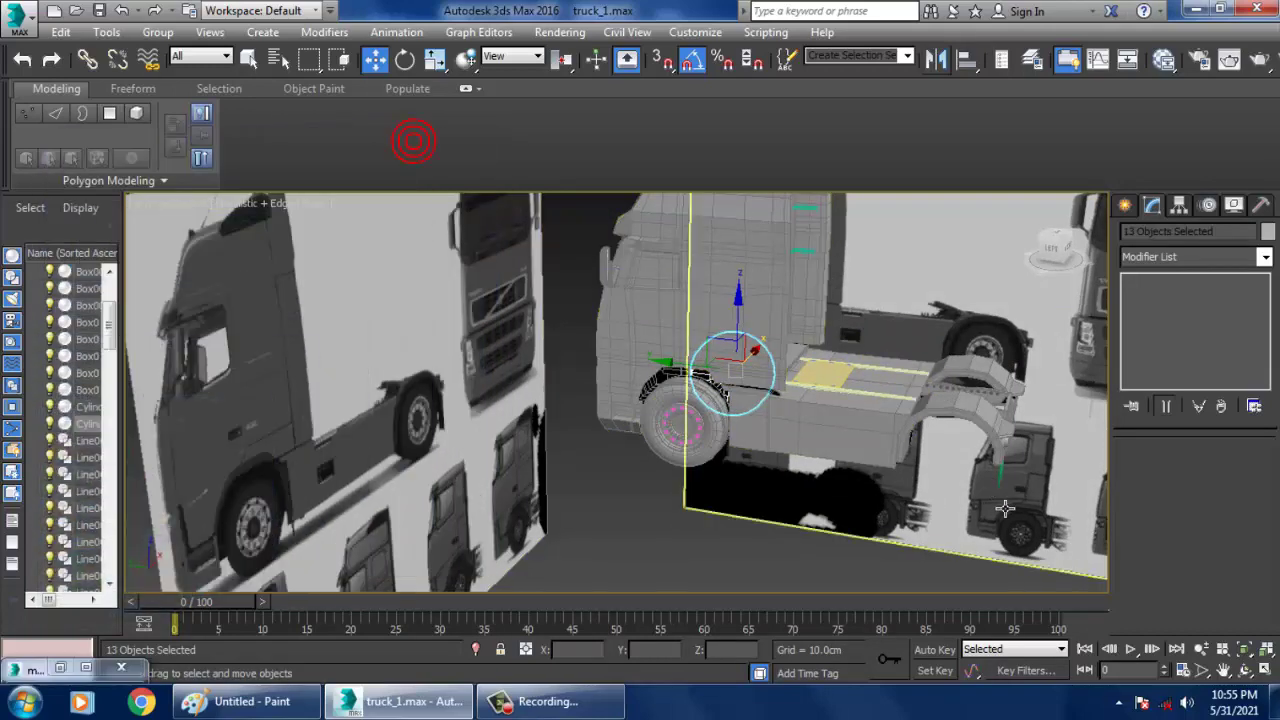
double_click(45, 91)
alt+middle_drag(743, 402, 818, 400)
click(546, 157)
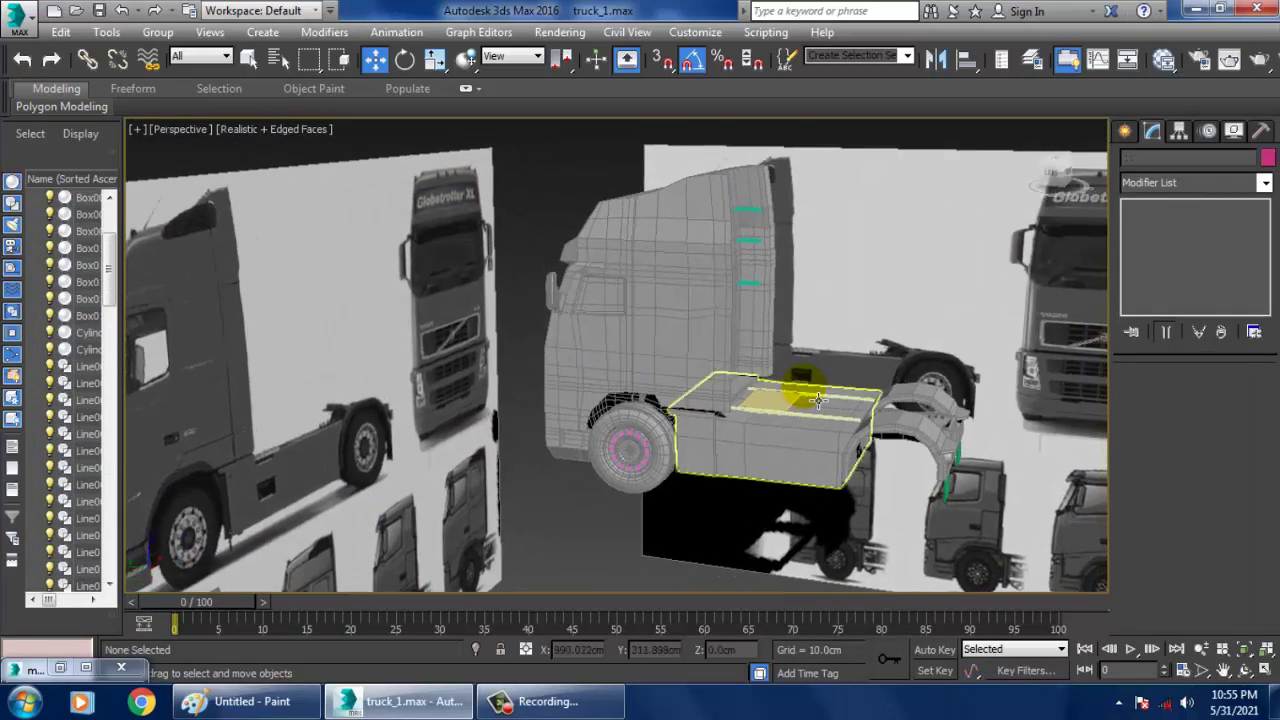